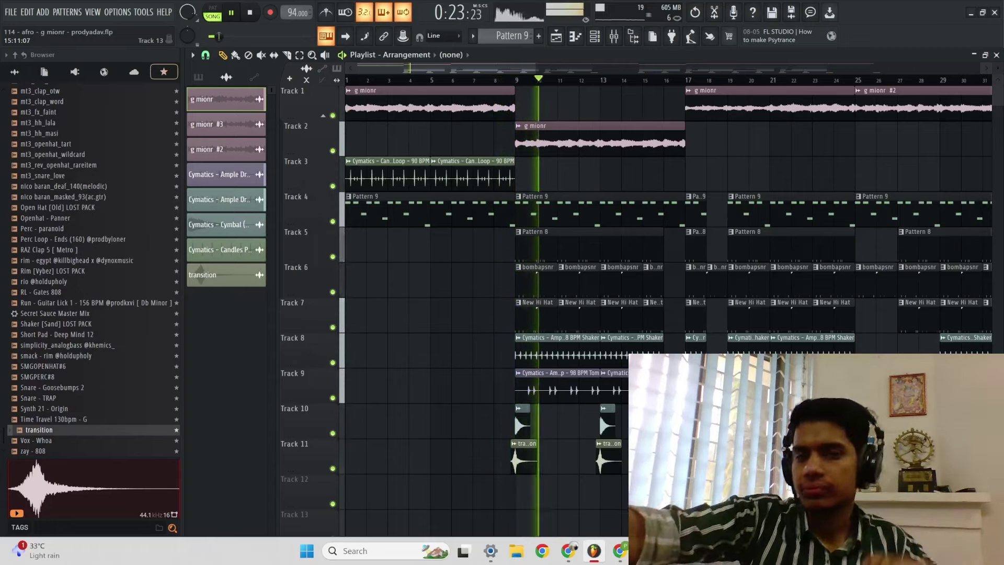
Step: Switch from the finished beat to the FL Studio project with the empty playlist
key("XF86AudioRaiseVolume")
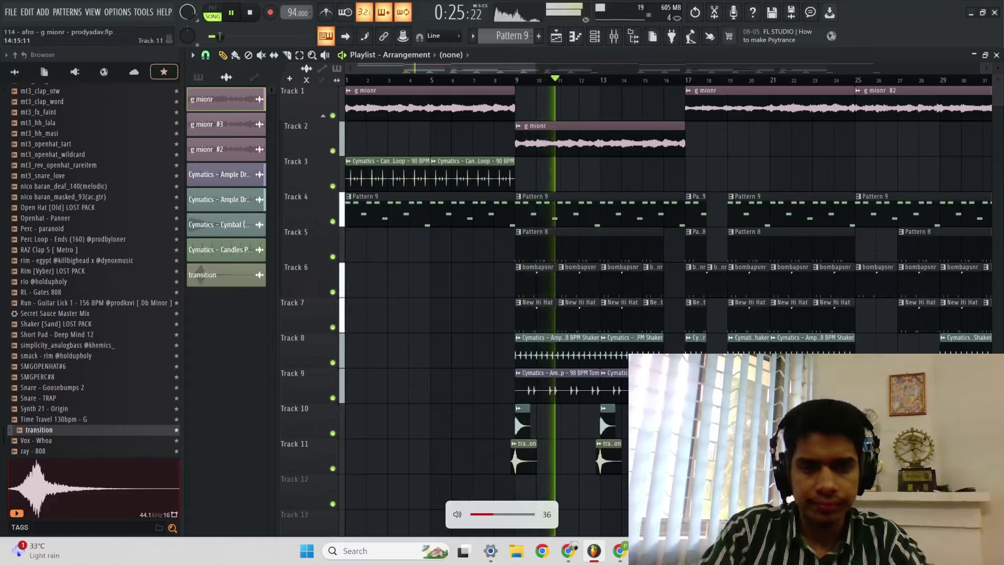
left_click(598, 553)
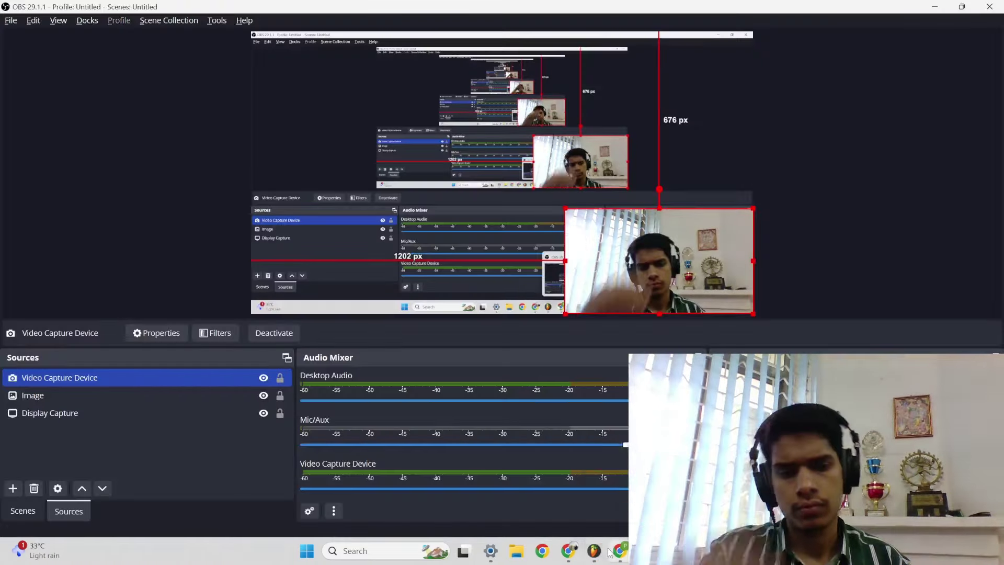
left_click(598, 556)
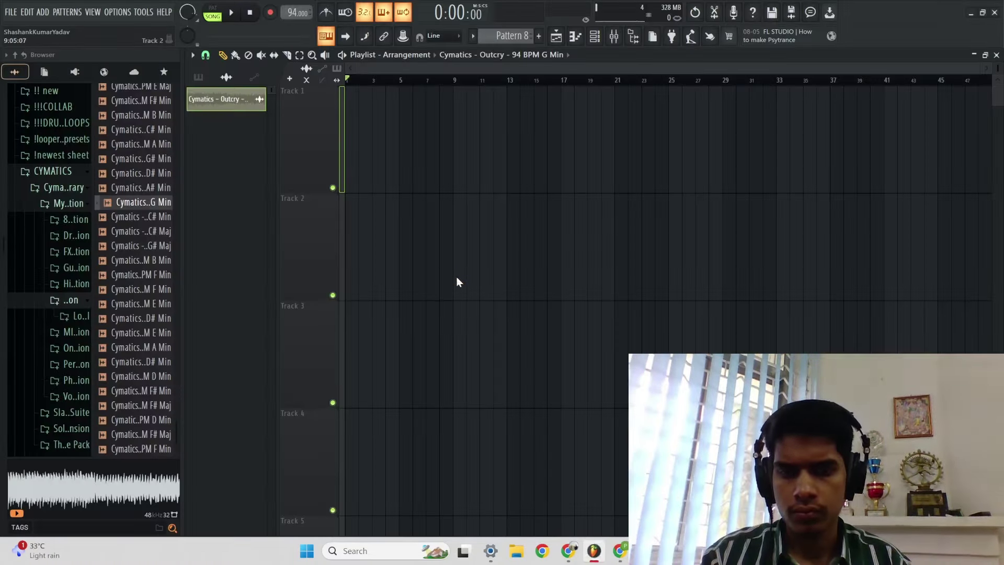
Step: Save the project in the FLP folder under the name "114 - afro"
key("ctrl+s")
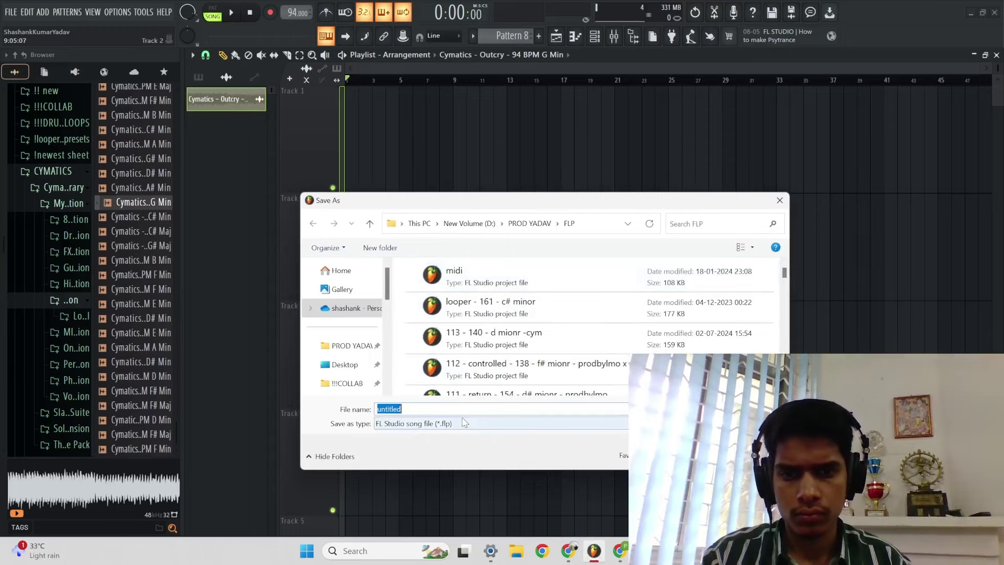
type("114 - afro")
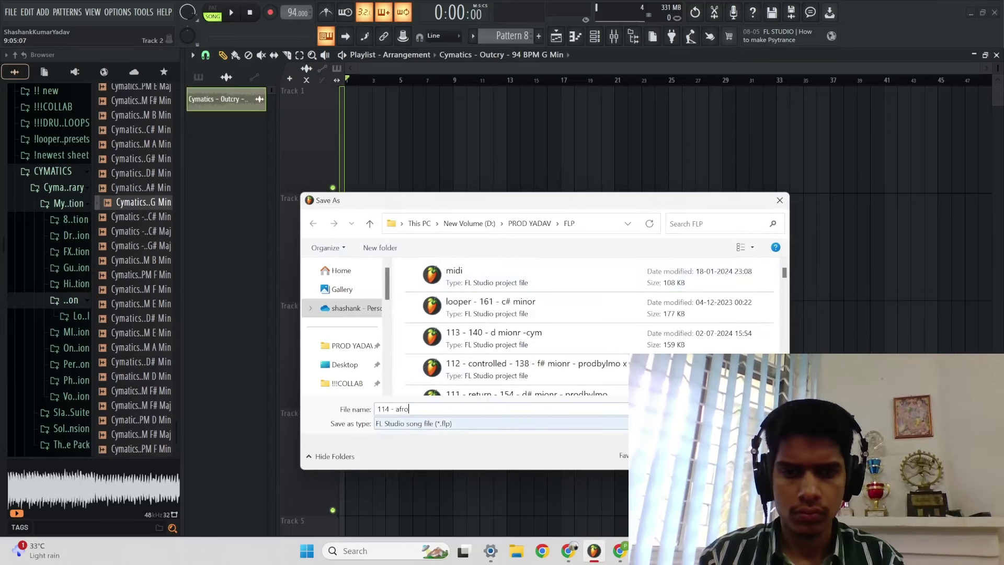
key("Return")
key("space")
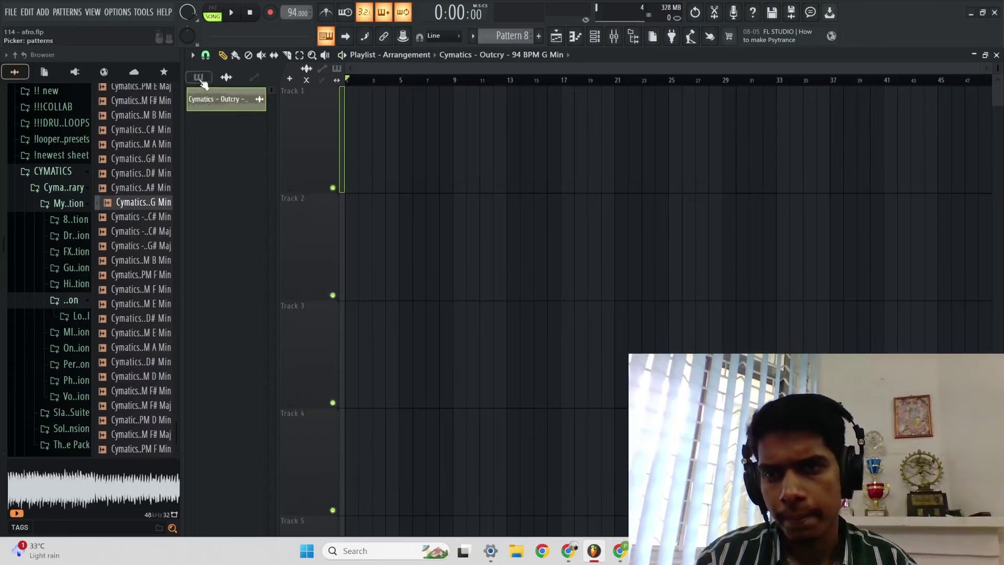
Step: Place Pattern 1 at the start of Track 1 and the Cymatics Outcry 94 BPM G Min Lead stem at the start of Track 2
left_click(199, 78)
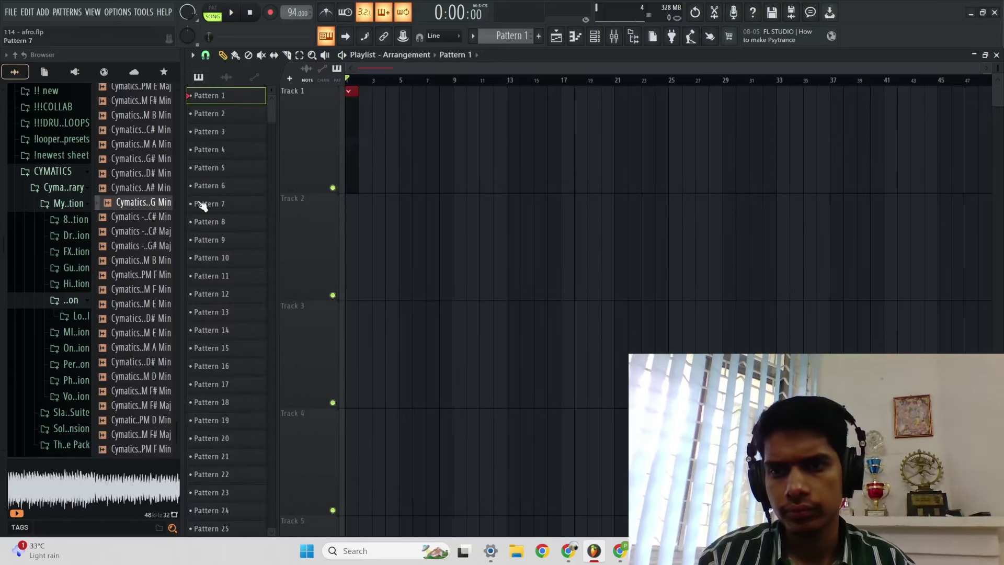
left_click(74, 317)
scroll(77, 320, "down", 2)
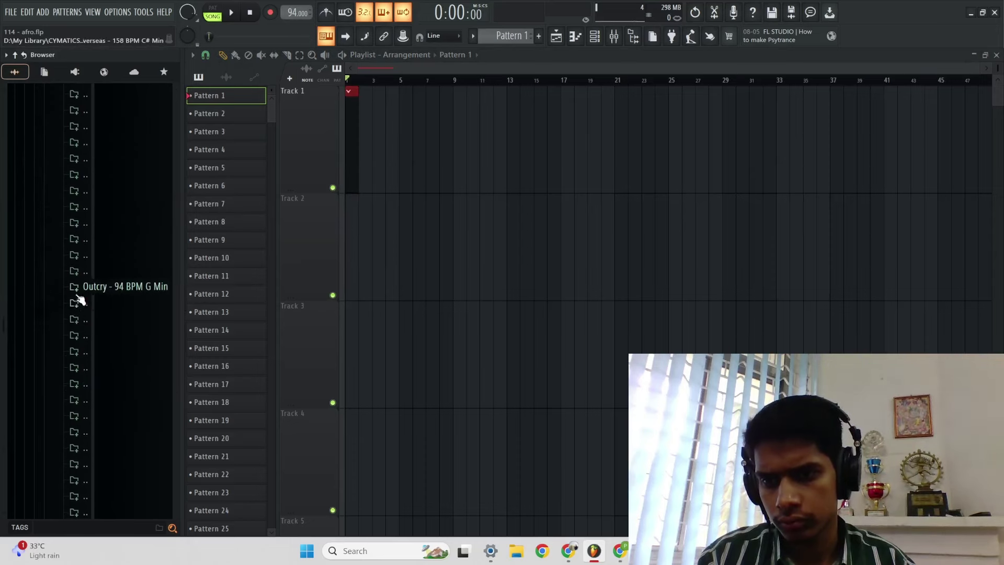
left_click(77, 289)
left_click(140, 150)
left_click(139, 120)
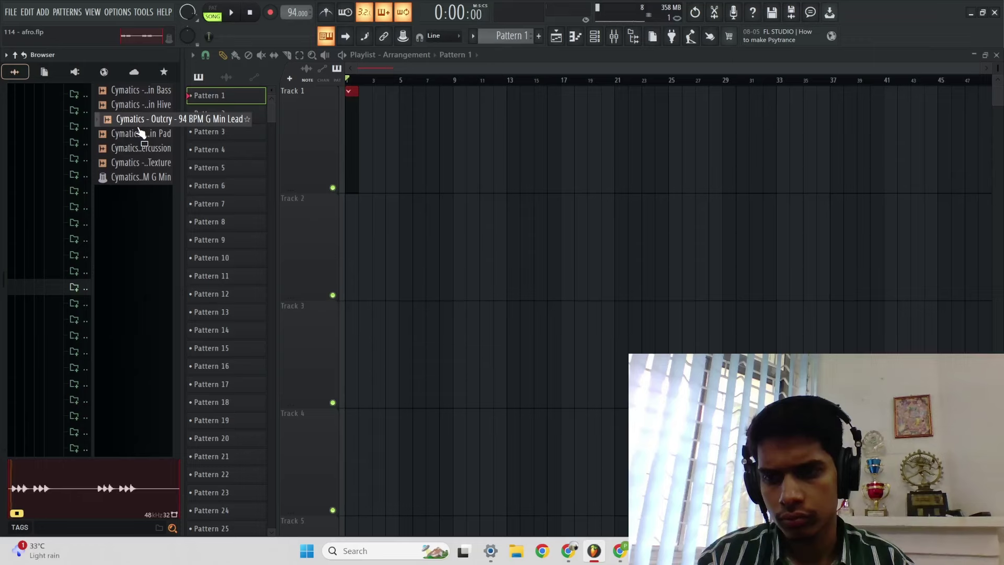
left_click_drag(343, 180, 346, 205)
Step: Delete the original Outcry 94 BPM G Min loop channel and lengthen the Pattern 1 clip on Track 1 to eight bars
key("space")
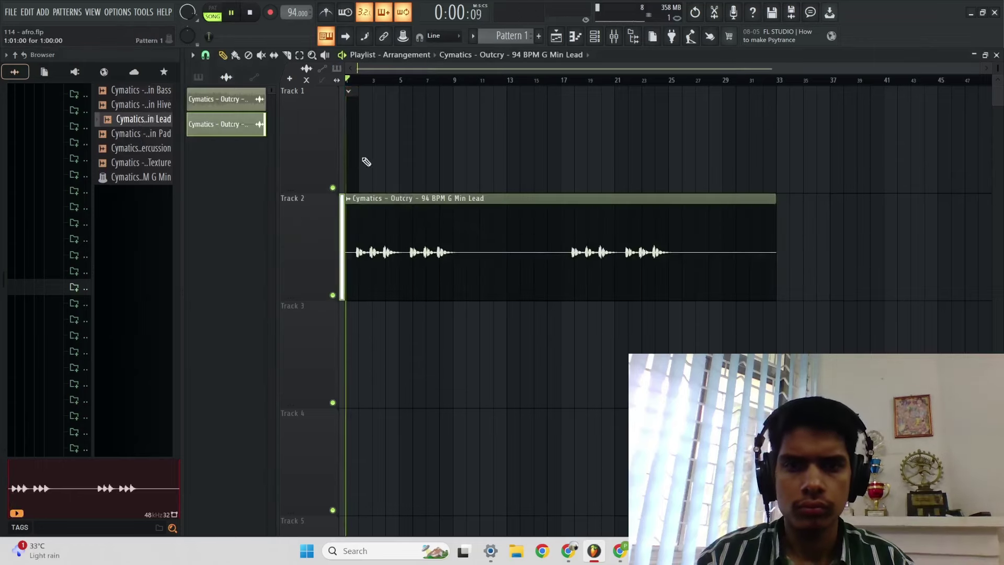
scroll(433, 149, "down", 1)
right_click(437, 148, "ctrl")
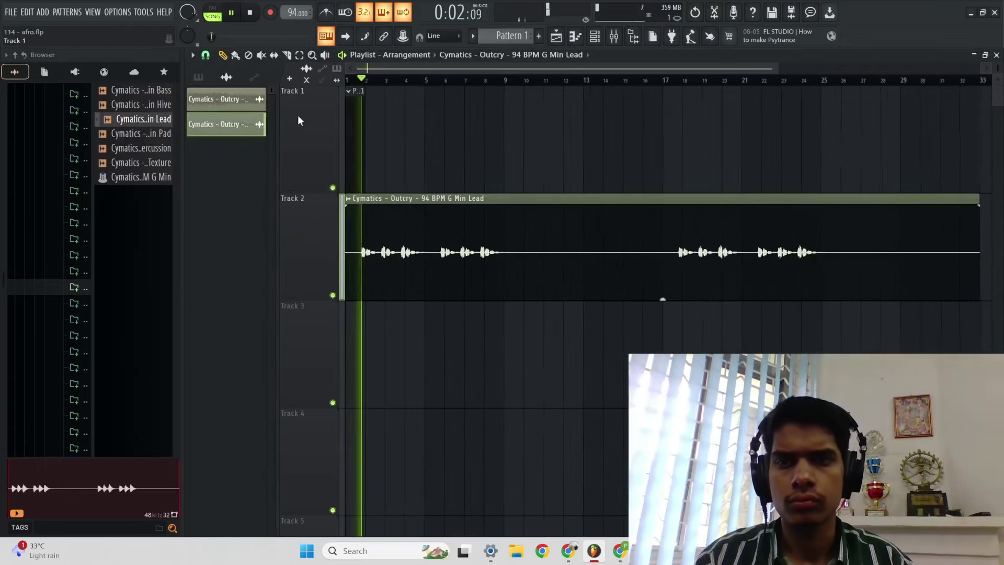
right_click(234, 100)
left_click(255, 212)
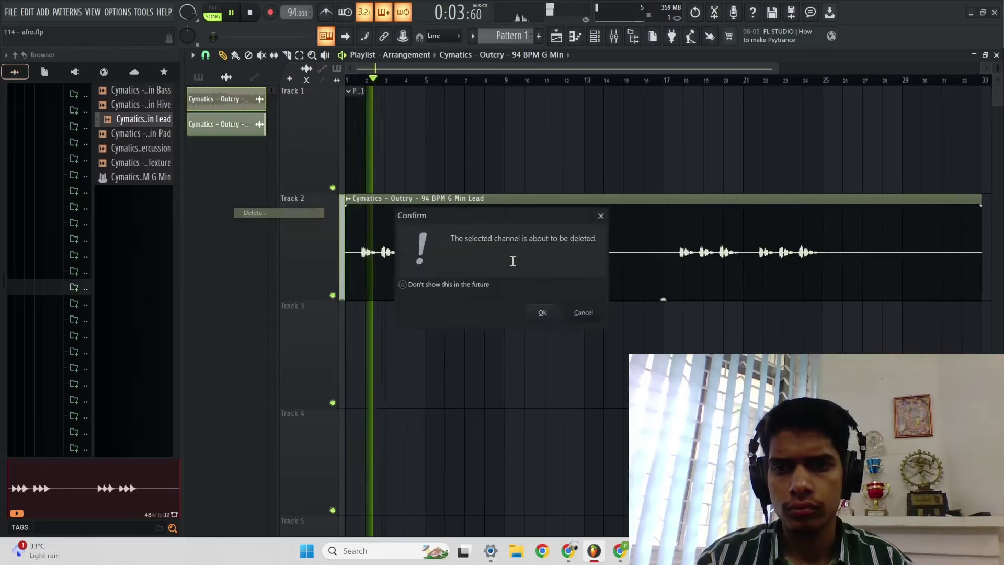
left_click(542, 312)
key("ctrl+z")
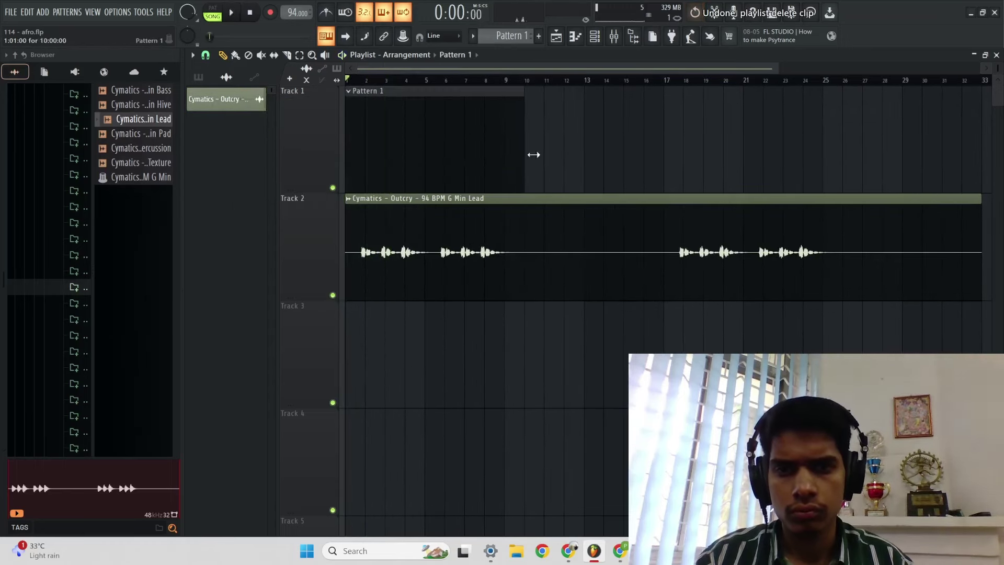
Step: Add a FLEX instrument channel to the channel rack
key("F6")
left_click(393, 214)
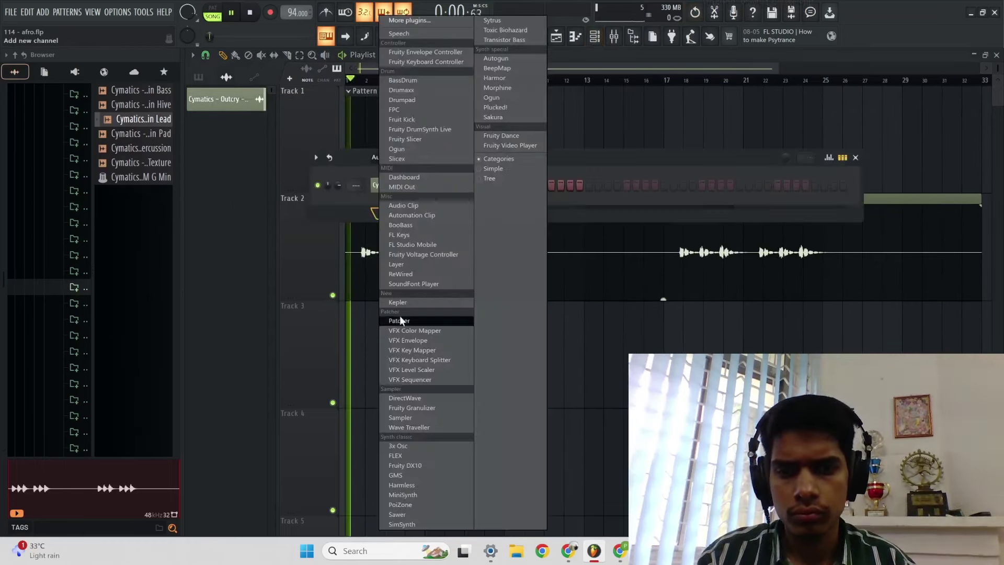
left_click(395, 456)
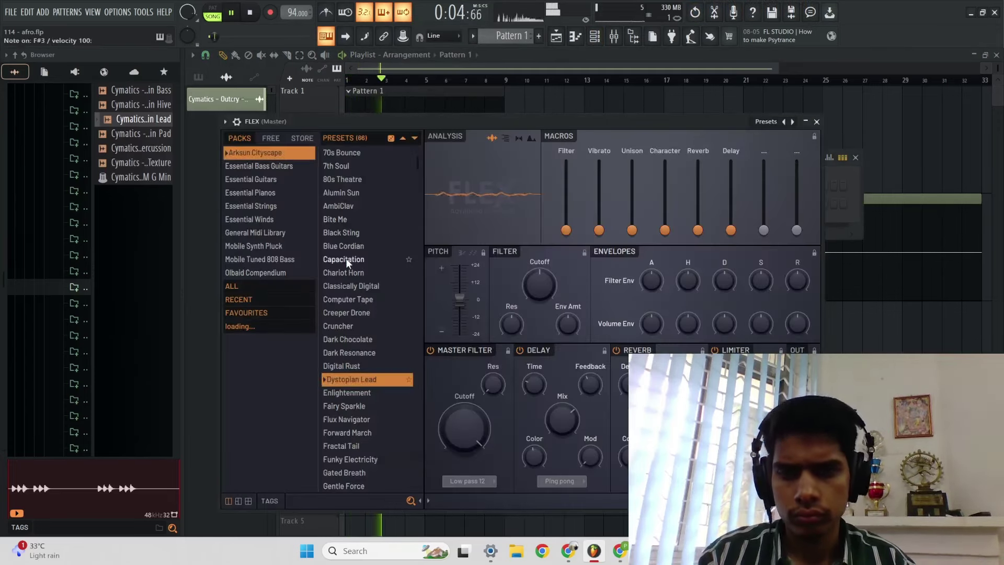
Step: Audition the FLEX presets Capacitation, 80s Theatre and Alumin Sun from the Arksun Cityscape pack against the lead
left_click(345, 259)
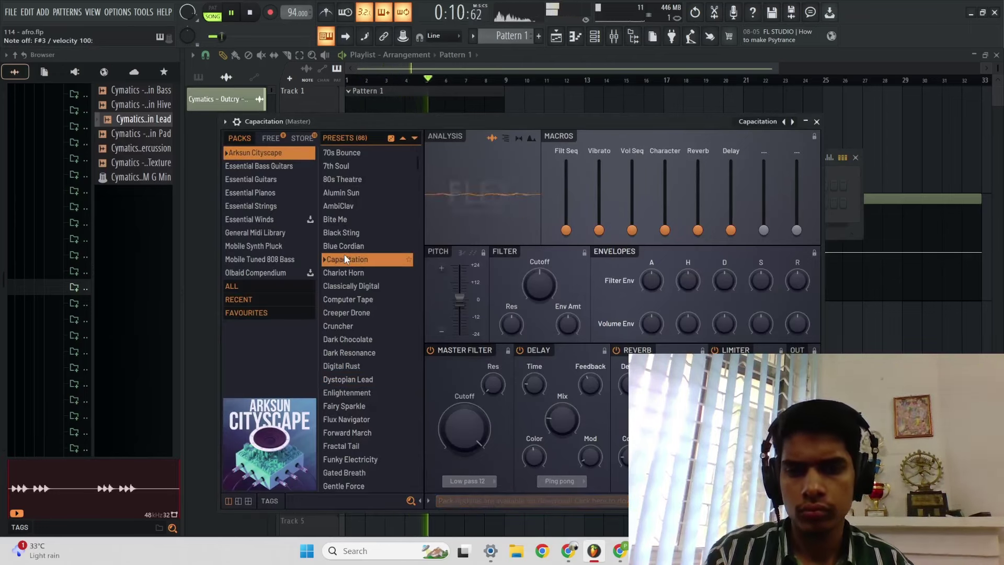
left_click(356, 179)
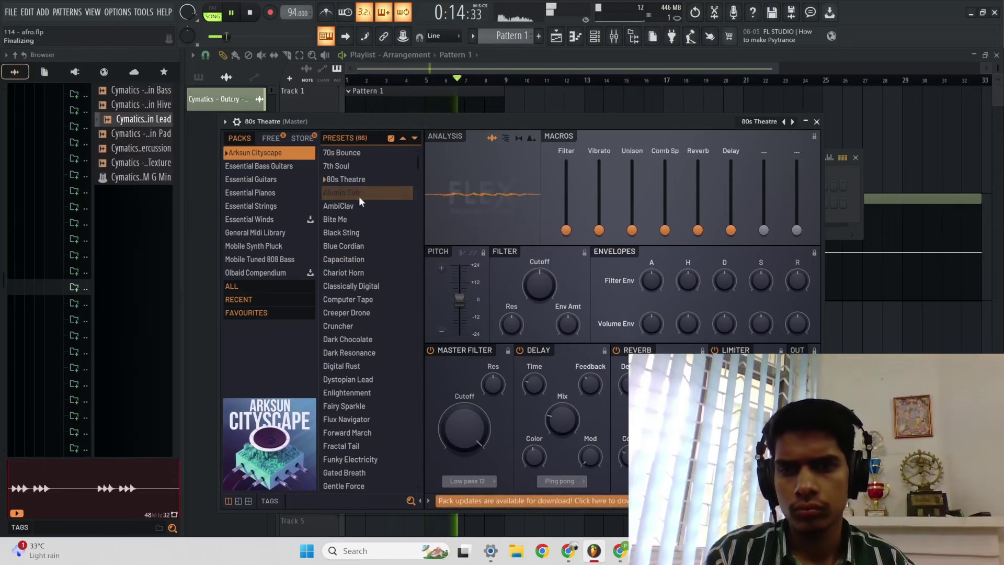
left_click(359, 195)
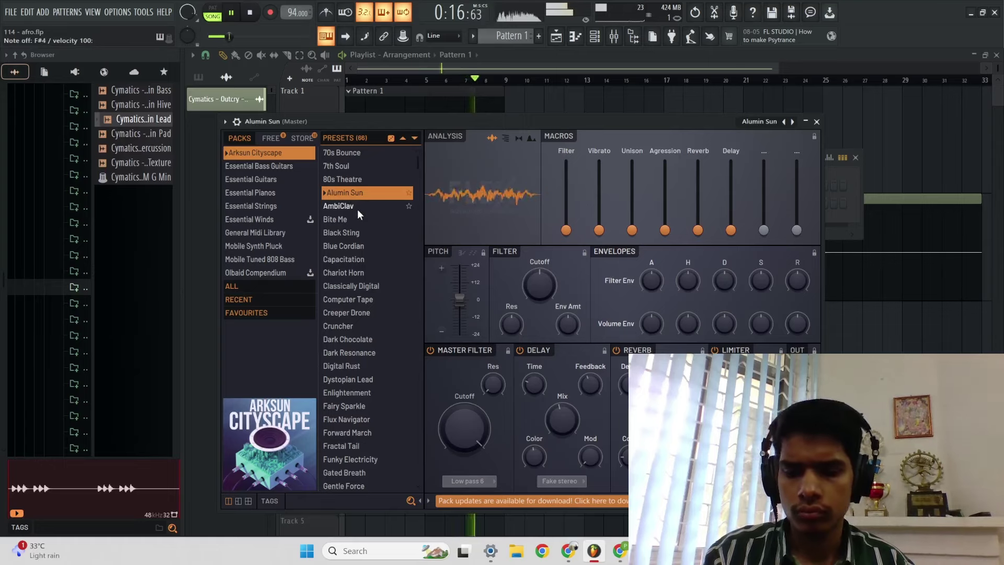
key("XF86AudioRaiseVolume")
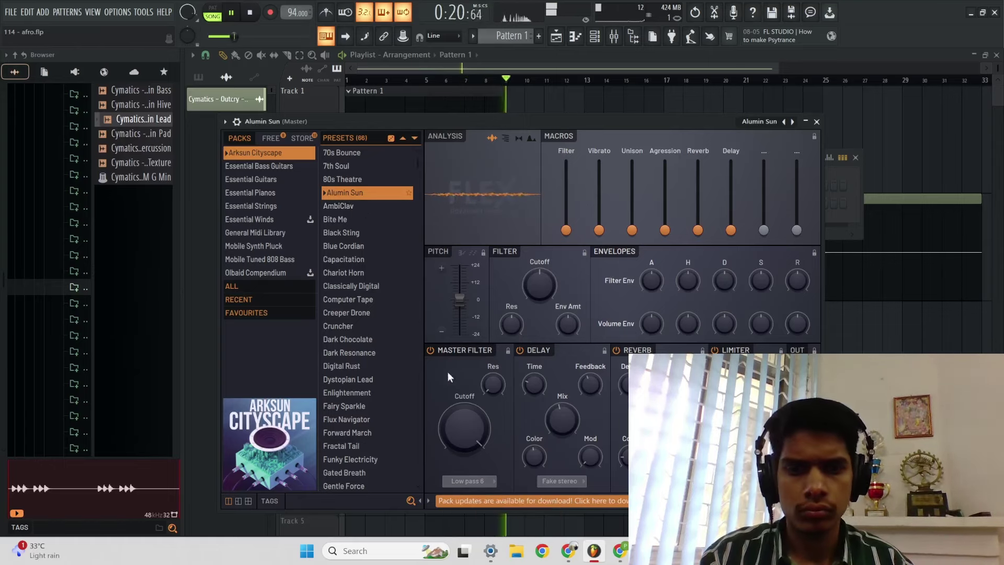
Step: Stop playback and load the Electric Eighties preset from FLEX's Essential Pianos pack
left_click_drag(372, 121, 562, 169)
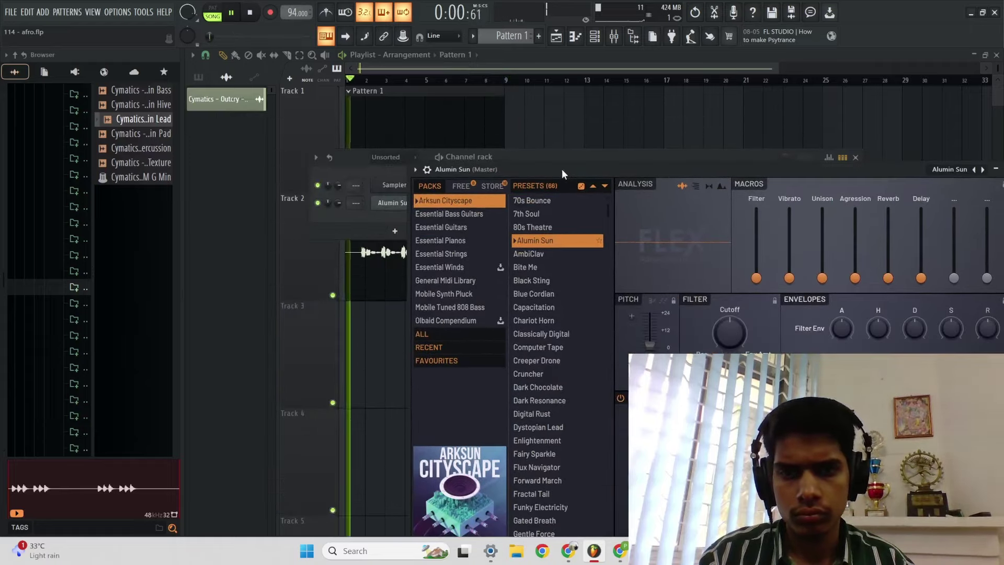
key("space")
left_click(451, 241)
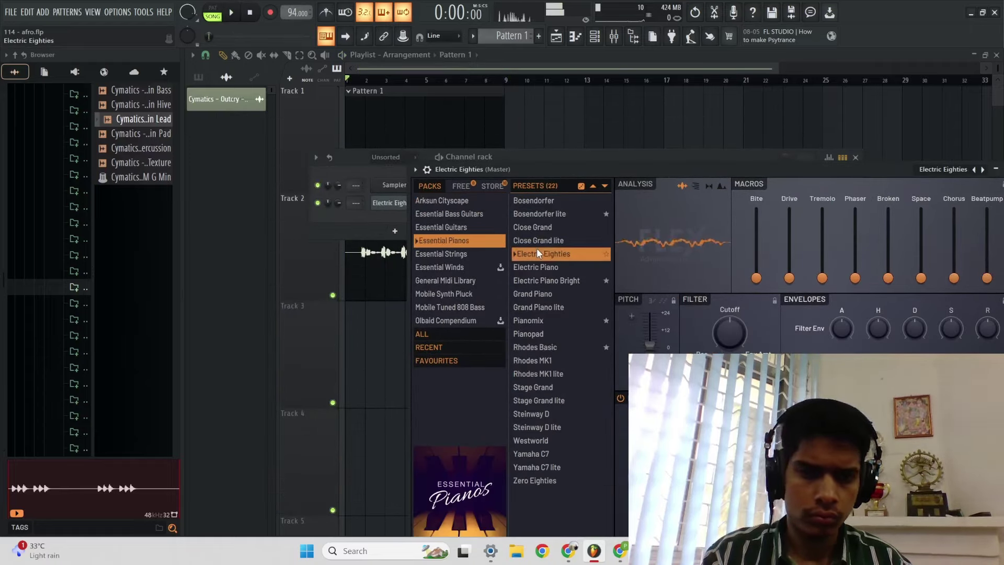
Step: Open the piano roll of the Electric Eighties channel for Pattern 1
right_click(406, 202)
left_click(440, 200)
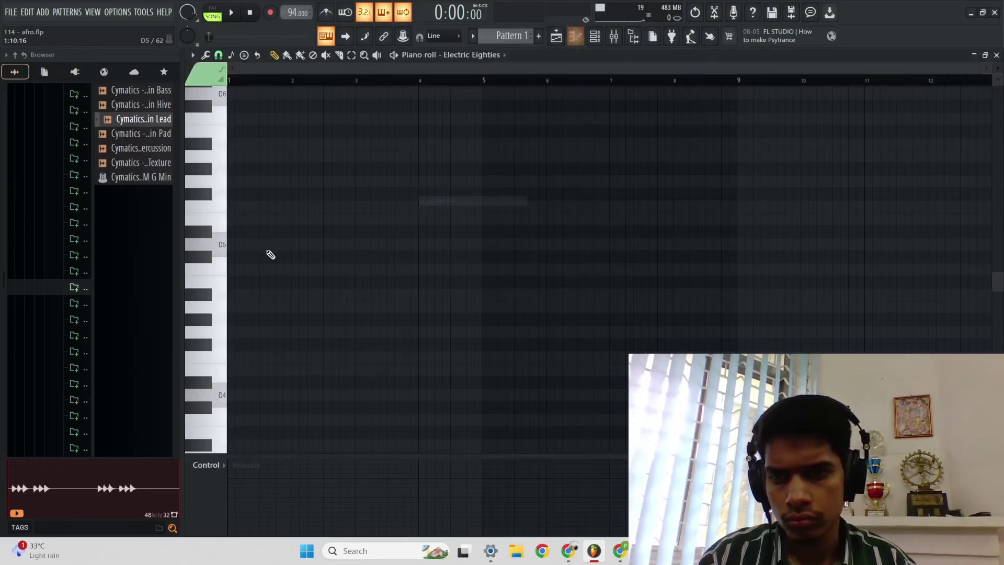
left_click(556, 36)
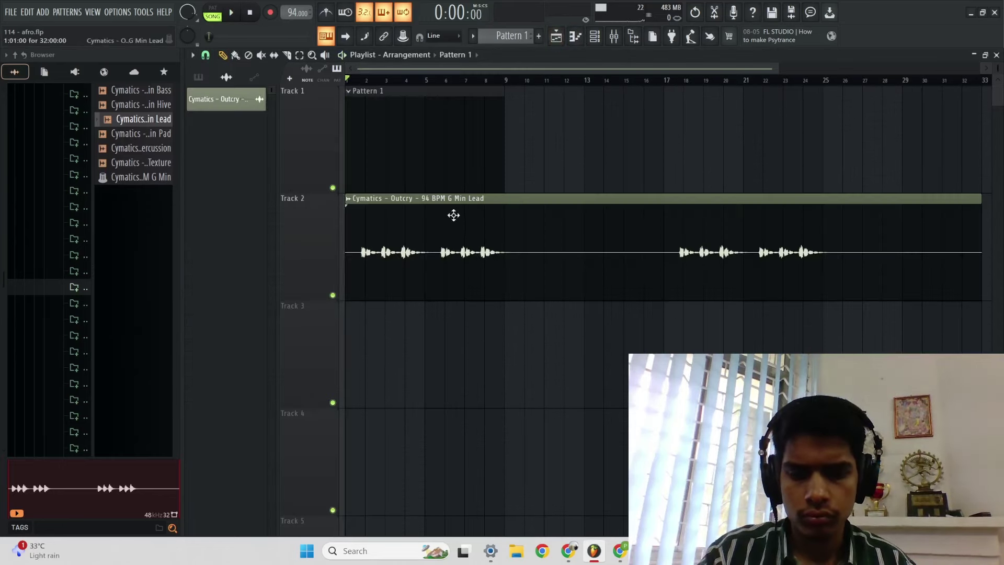
double_click(359, 106)
key("space")
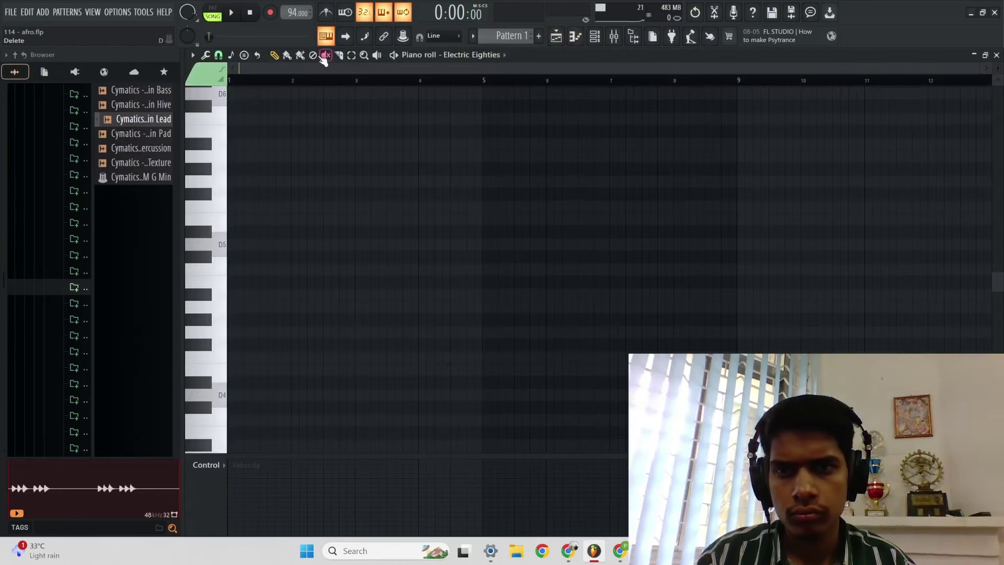
Step: Set the typing keyboard's root note to G, keeping the Minor Natural (Aeolian) layout
right_click(325, 43)
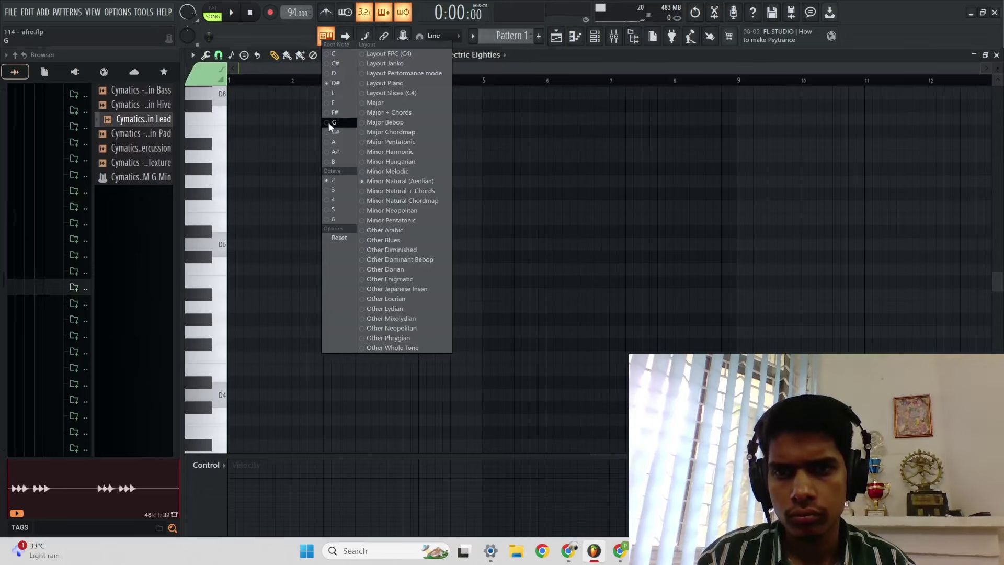
left_click(330, 122)
right_click(321, 41)
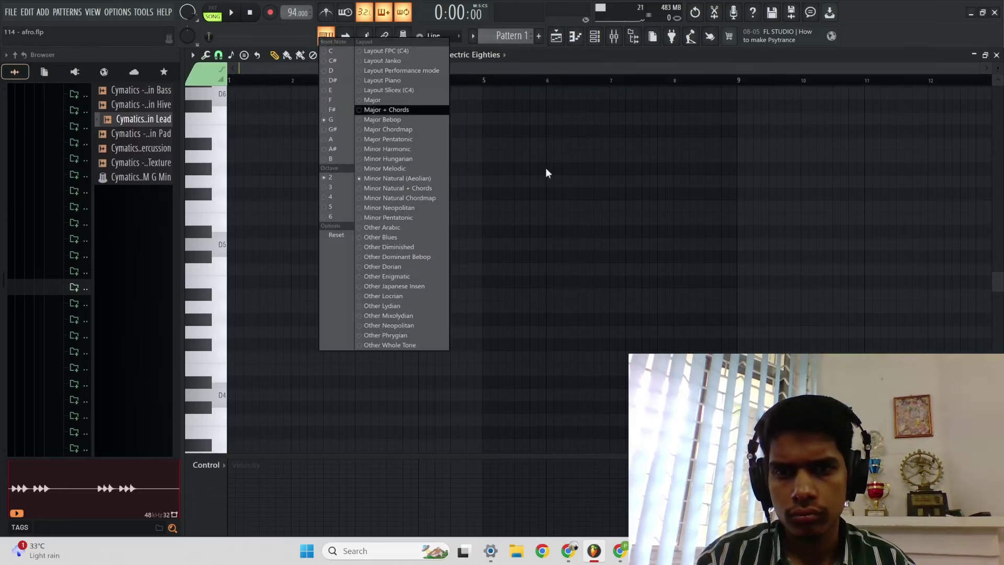
left_click(548, 195)
Step: Try out notes over the lead and record about four bars of chords and melody into Pattern 1 with the Electric Eighties piano
left_click(233, 247)
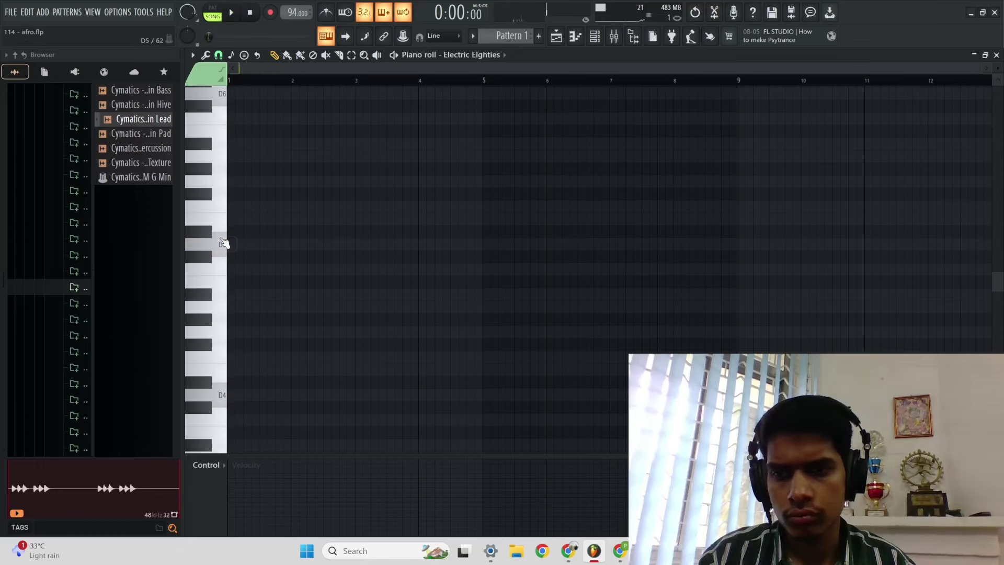
key("space")
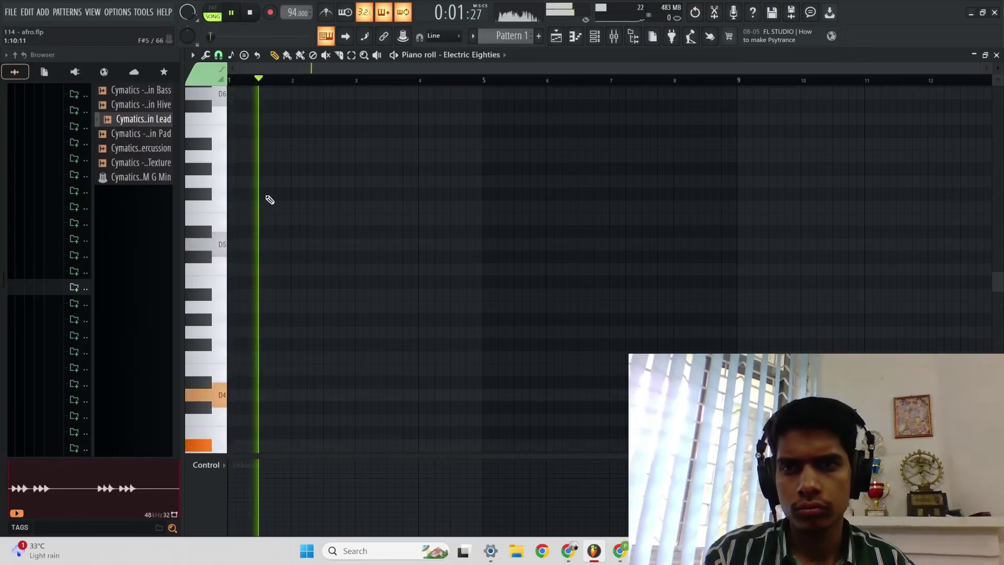
key("space")
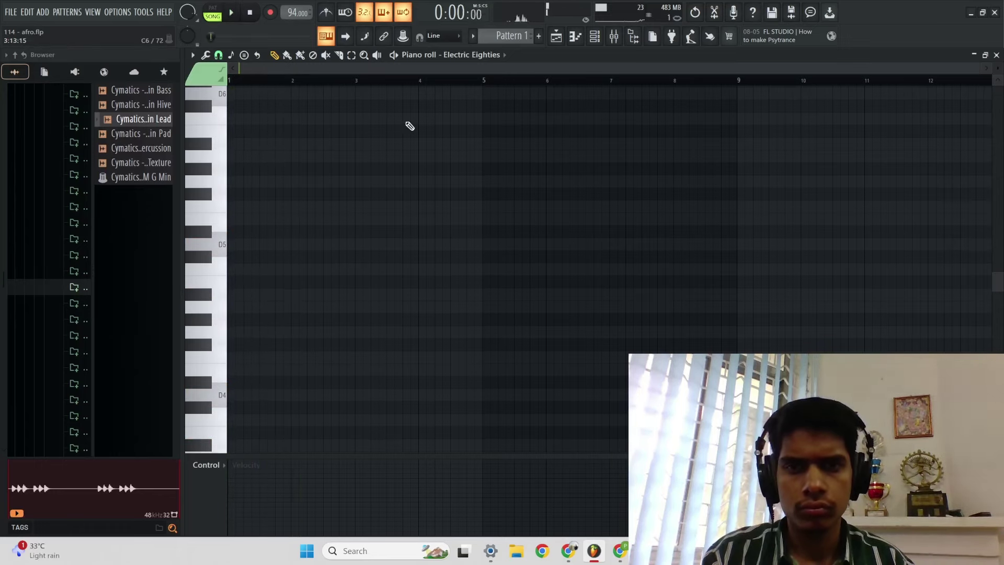
scroll(487, 140, "up", 2)
scroll(403, 240, "down", 3)
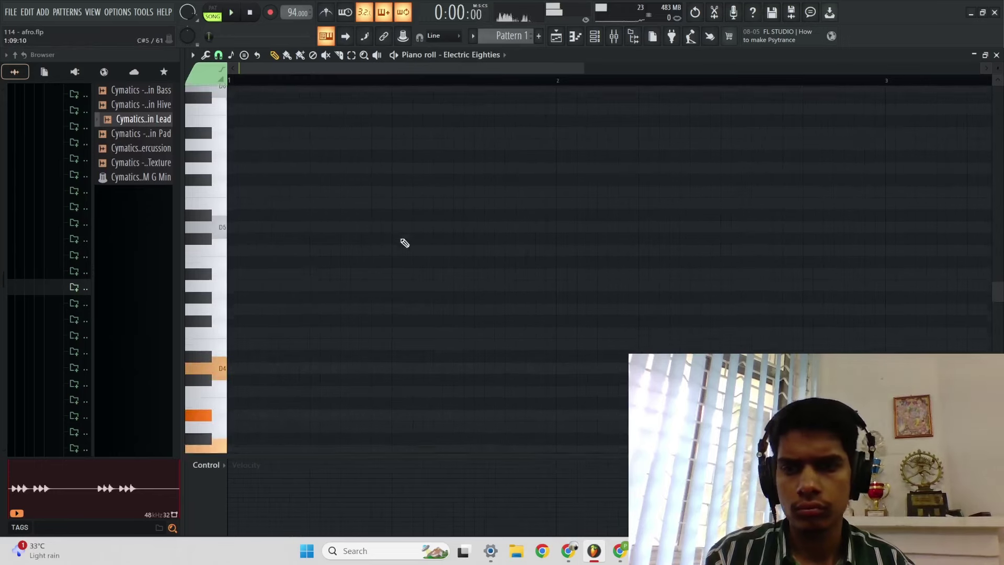
left_click(557, 39)
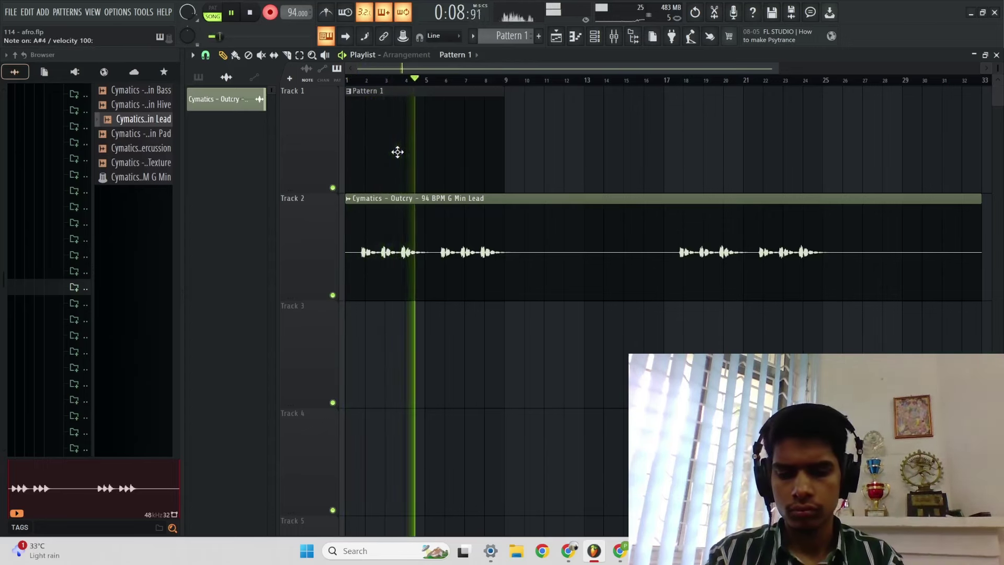
key("space")
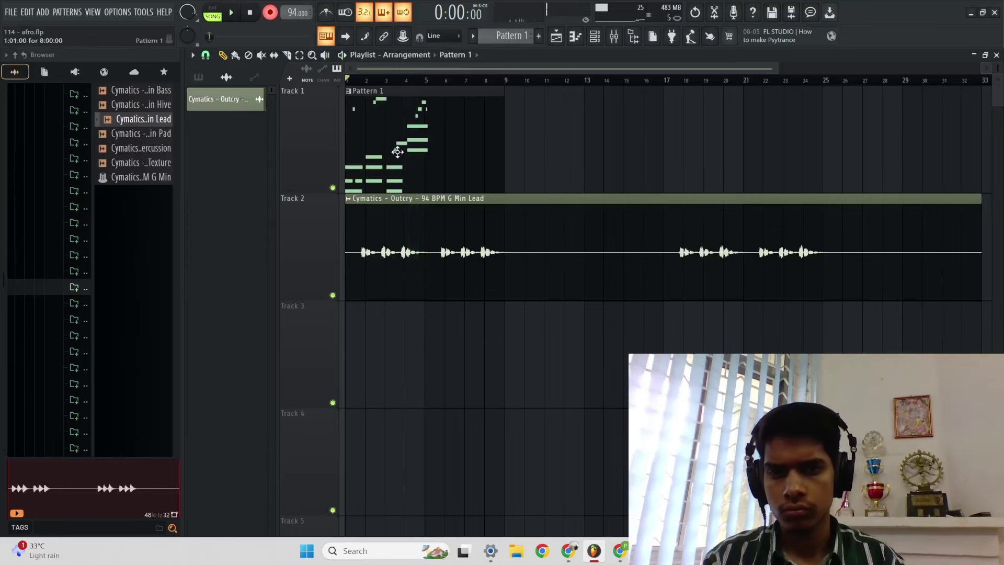
Step: Open Pattern 1's recorded piano notes and set the scale highlighting root to G, keeping Minor Natural (Aeolian)
double_click(436, 168)
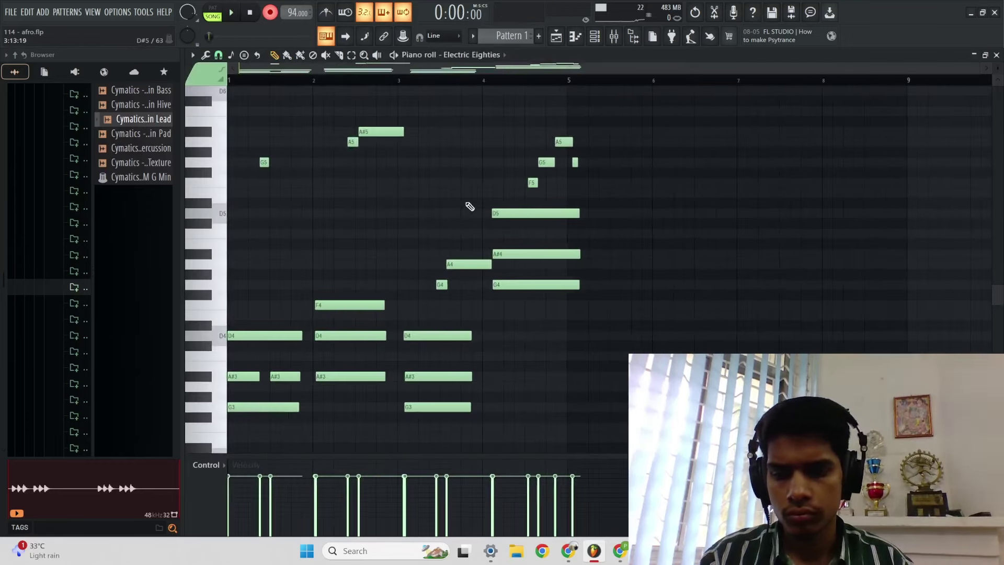
scroll(247, 213, "up", 2)
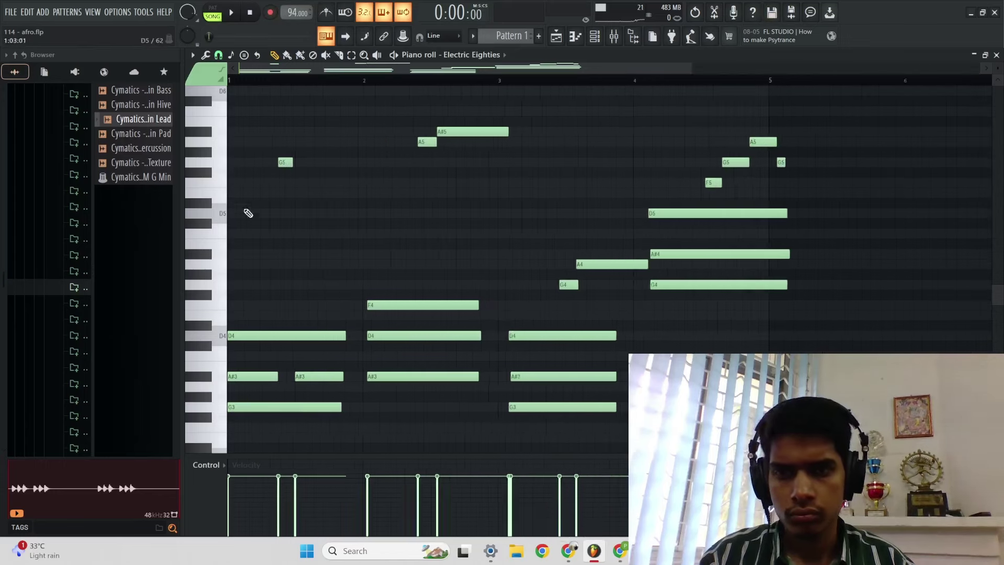
left_click(193, 55)
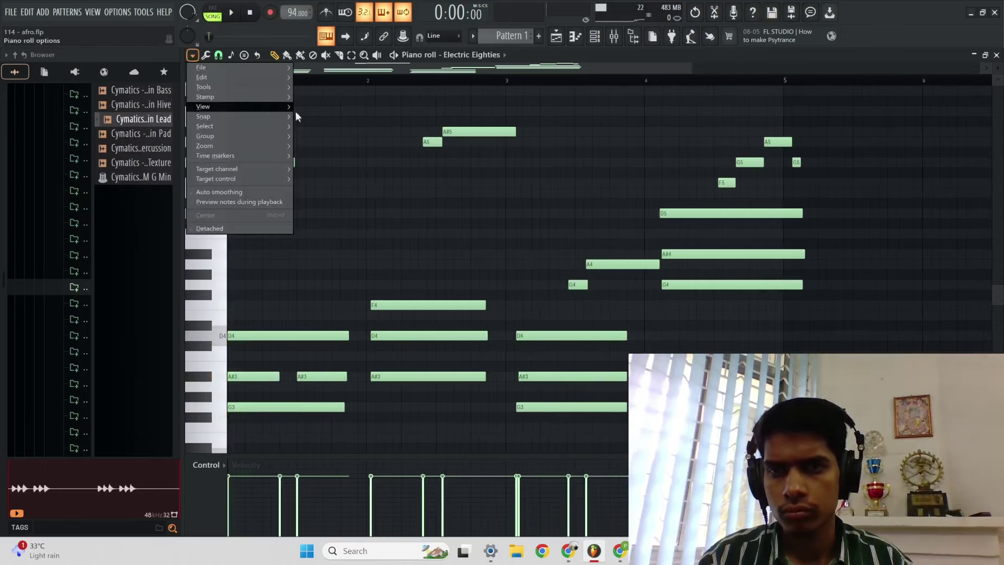
left_click(557, 37)
key("space")
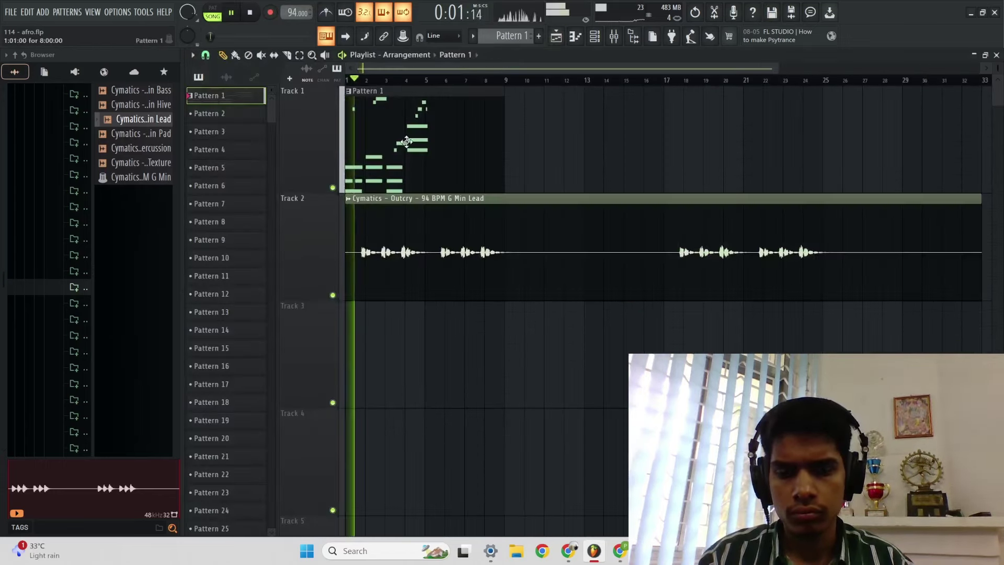
double_click(371, 121)
key("space")
left_click(193, 55)
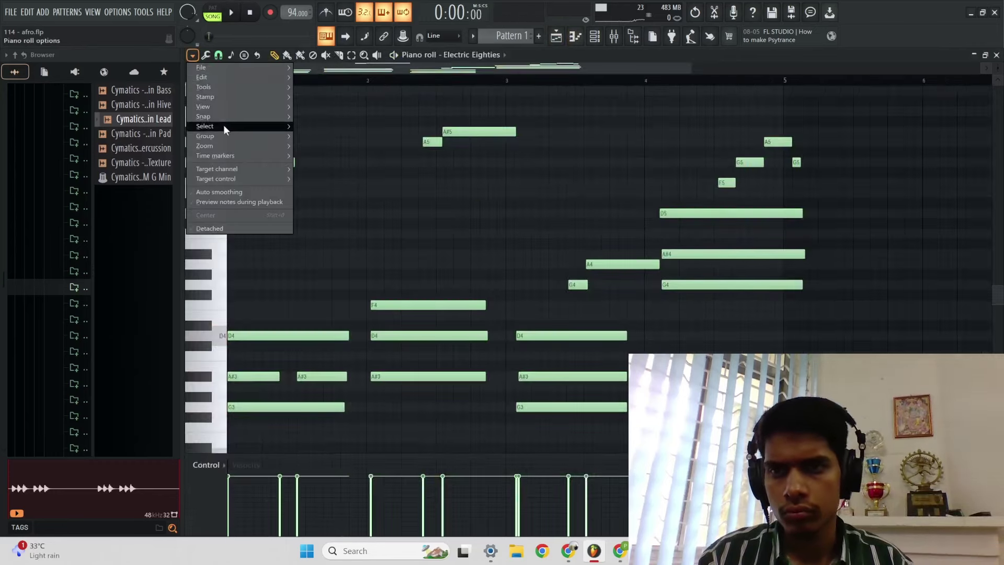
mouse_move(224, 109)
mouse_move(413, 265)
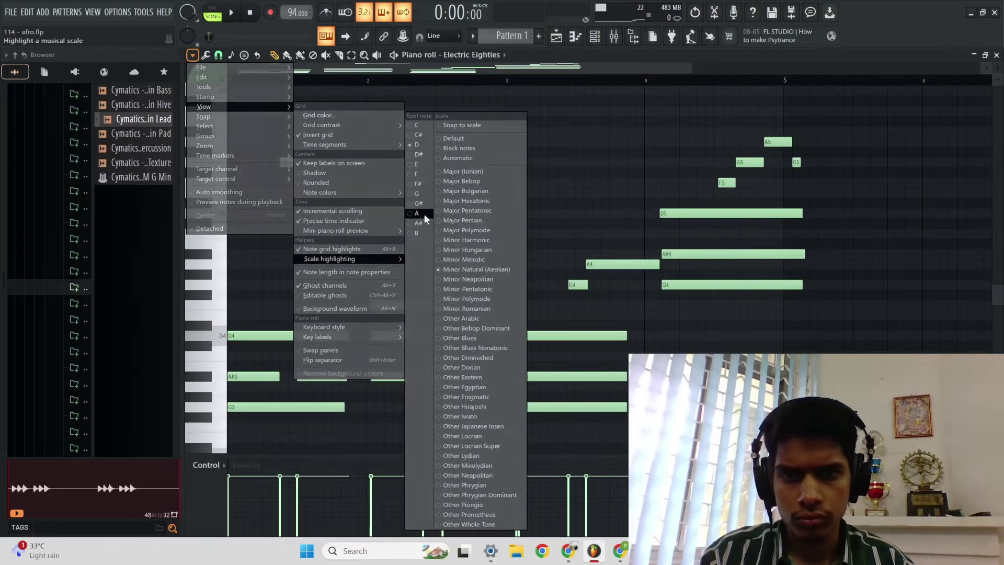
left_click(417, 193)
left_click(578, 169)
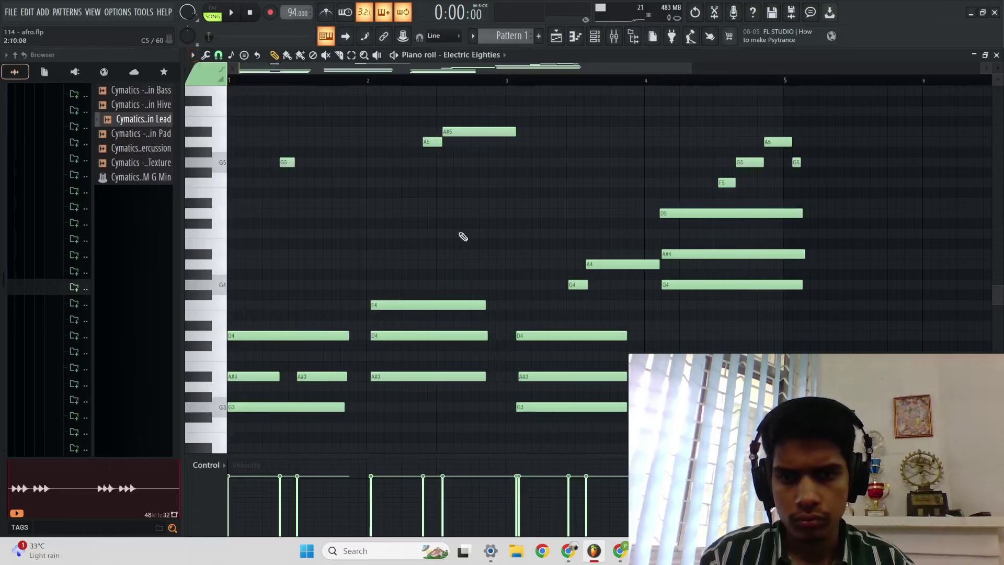
Step: Shift the recorded chords of bars 2, 3 and 4 slightly earlier so they start on their bar lines
scroll(377, 282, "down", 2)
scroll(366, 304, "up", 2)
left_click_drag(343, 411, 329, 281)
key("space")
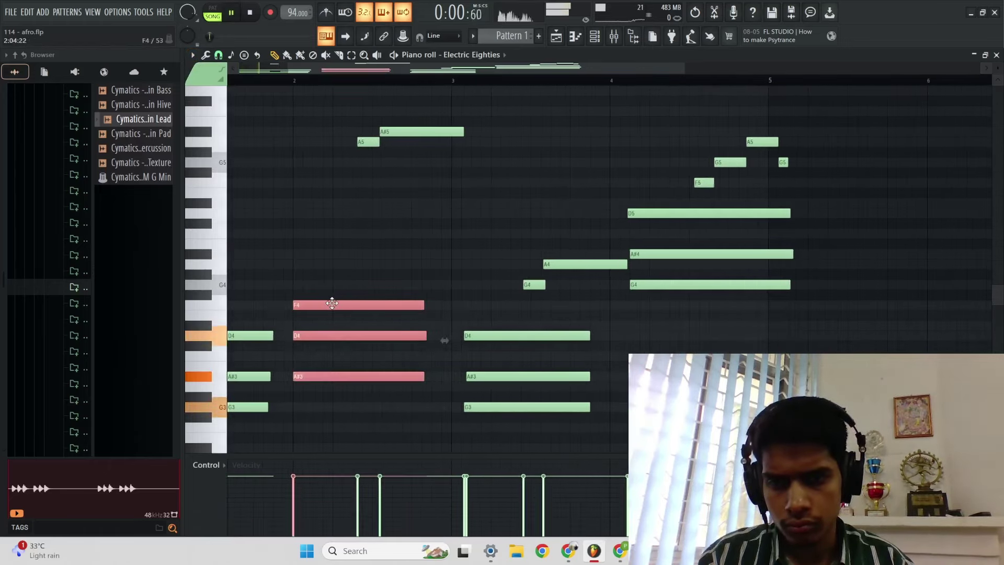
left_click(384, 356, "ctrl")
scroll(424, 371, "down", 2)
scroll(473, 414, "up", 2)
left_click_drag(468, 431, 459, 339)
left_click(527, 319, "ctrl")
scroll(530, 317, "down", 2)
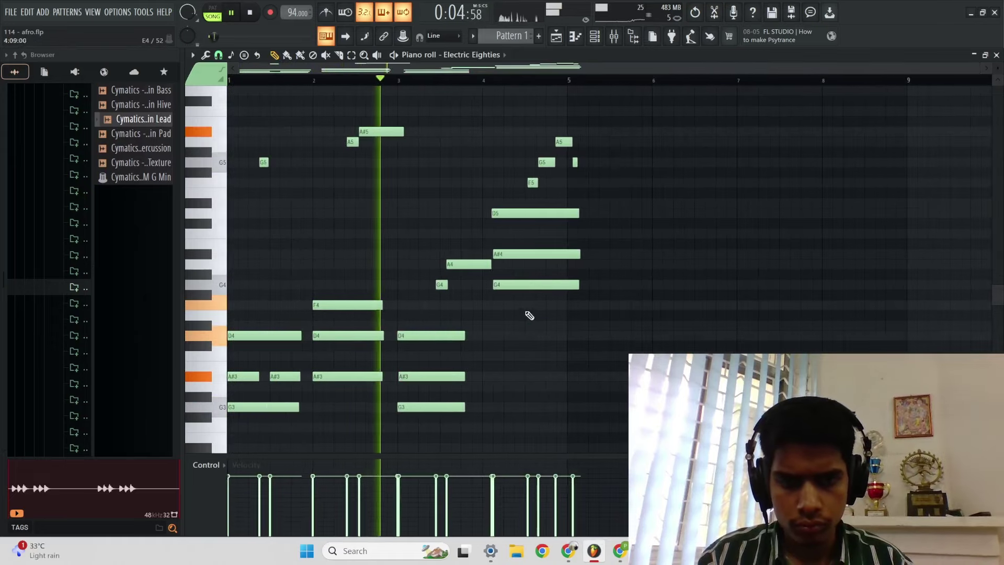
left_click_drag(525, 319, 500, 202)
scroll(509, 247, "up", 2)
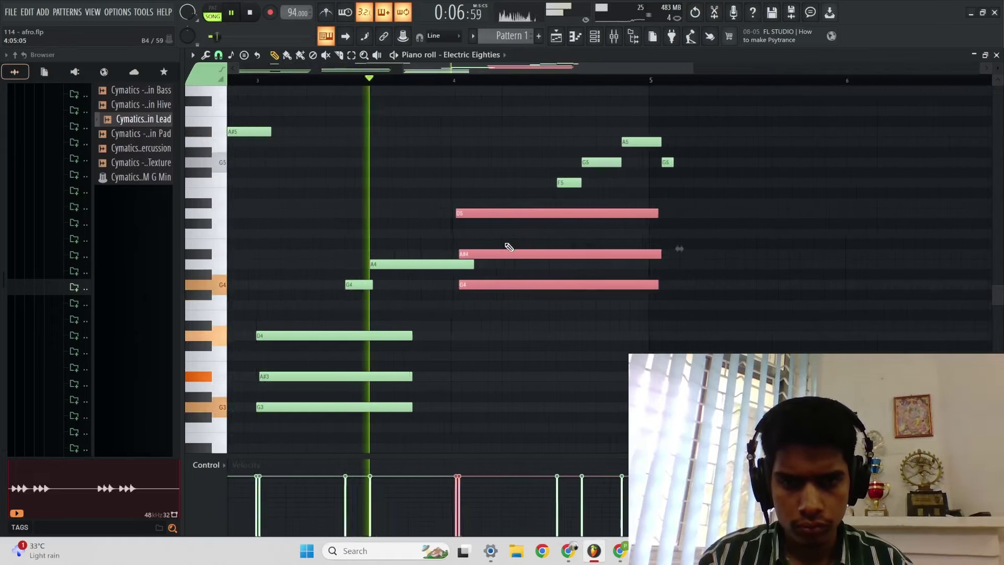
scroll(381, 309, "up", 1)
Step: Shift the G4 and A4 melody notes in bar 3 earlier and shorten the bar 4 chord to end within its bar
left_click_drag(372, 309, 328, 253)
key("space")
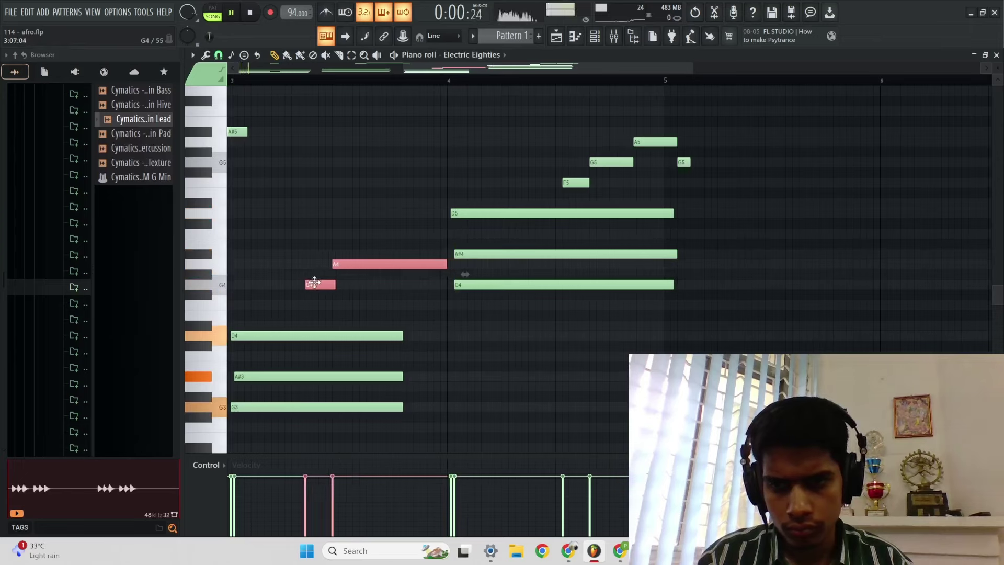
scroll(382, 291, "down", 1)
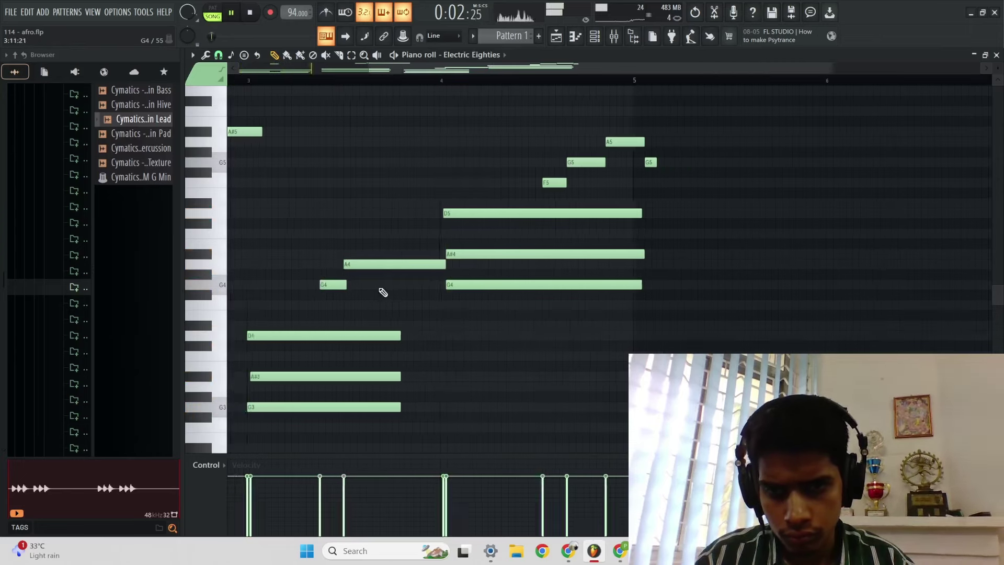
left_click_drag(473, 319, 466, 218)
left_click_drag(530, 216, 524, 217)
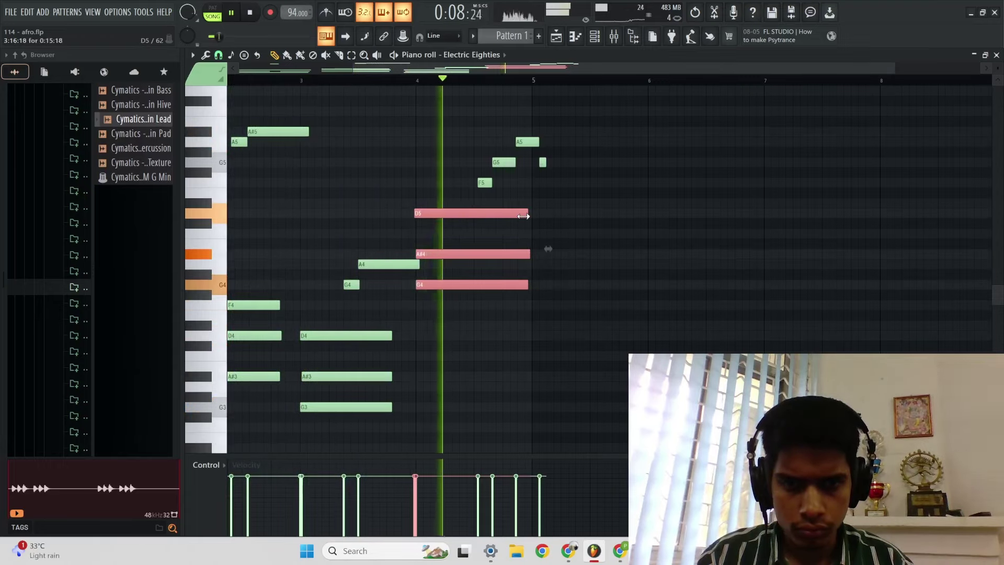
left_click(530, 201, "ctrl")
Step: Rework the closing melody run in bar 4 as F5, G5, A5 and A#5, ending at the bar line
scroll(530, 198, "up", 2)
right_click(529, 141)
right_click(553, 162)
key("space")
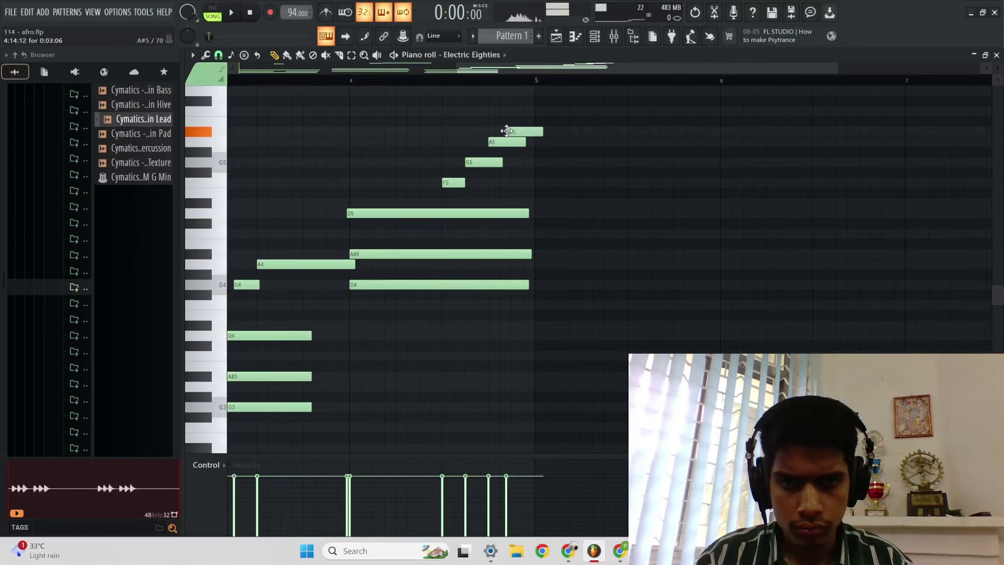
left_click_drag(507, 132, 512, 132)
key("space")
left_click_drag(550, 176, 378, 119)
left_click(378, 120, "ctrl")
Step: Shift the A5 and A#5 melody notes in bar 2 slightly earlier and listen through the four bars
scroll(587, 216, "down", 2)
left_click_drag(639, 205, 580, 130)
scroll(570, 137, "up", 3)
left_click(566, 133, "ctrl")
scroll(565, 134, "down", 3)
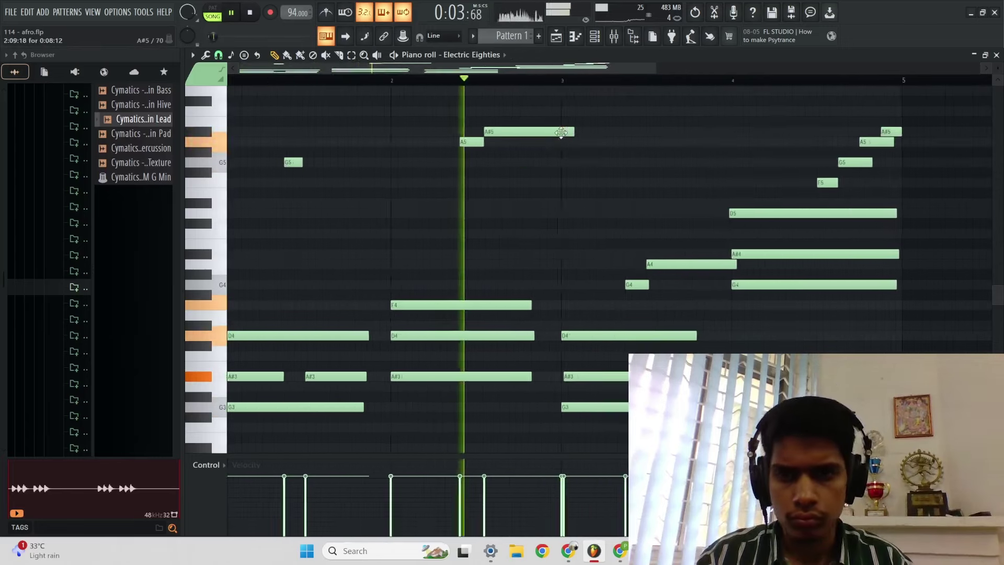
left_click_drag(504, 168, 446, 105)
left_click_drag(453, 141, 448, 144)
scroll(525, 208, "down", 3)
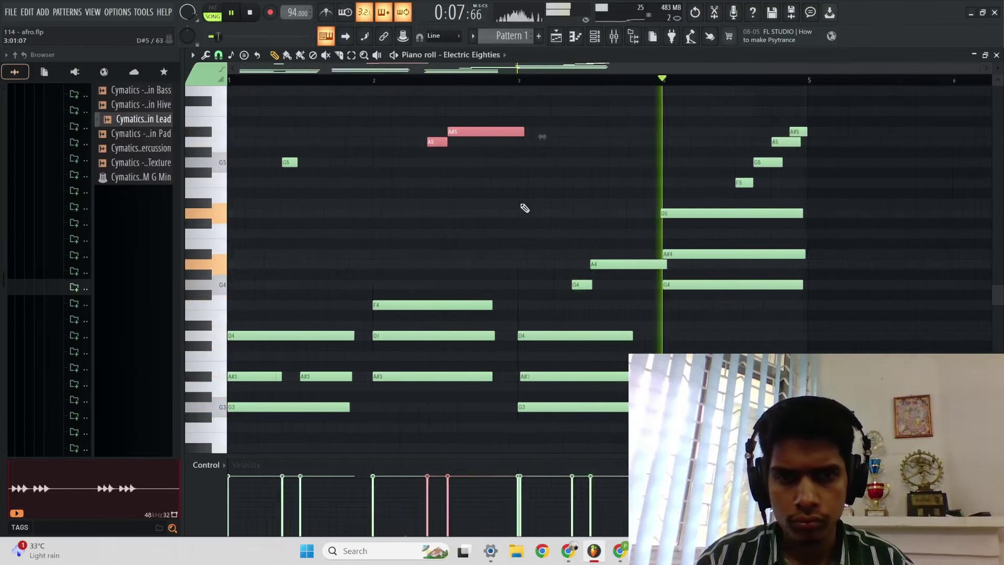
scroll(574, 237, "up", 3)
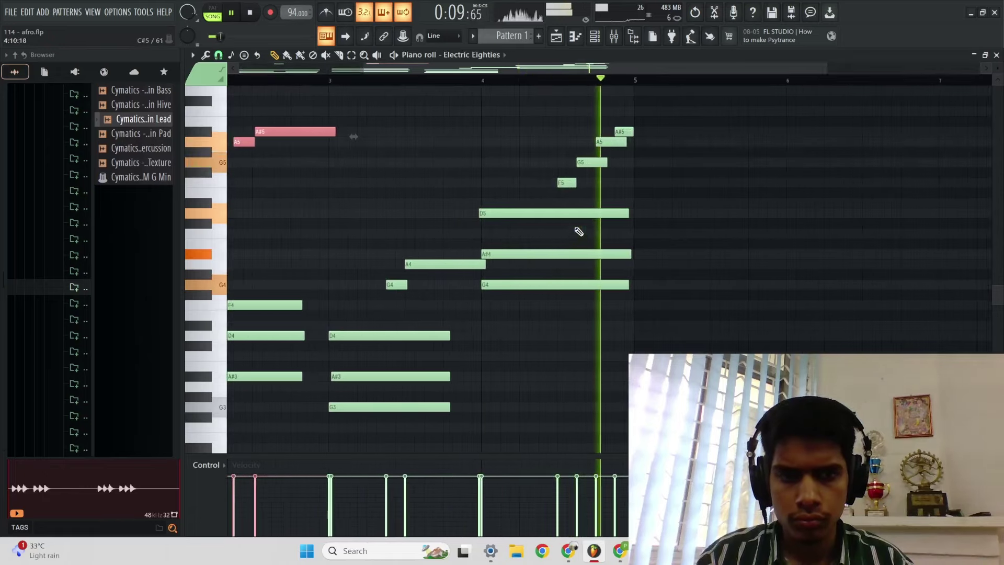
left_click(578, 230, "ctrl")
Step: Try the whole piano part one octave lower and transpose it back up an octave
scroll(582, 213, "down", 3)
key("ctrl+Down")
scroll(581, 212, "down", 2)
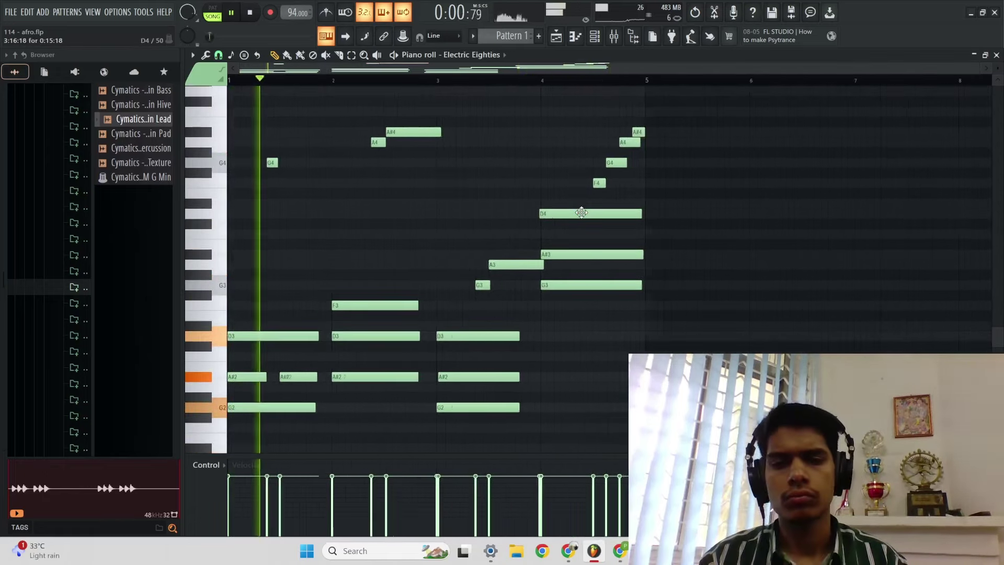
key("F6")
key("space")
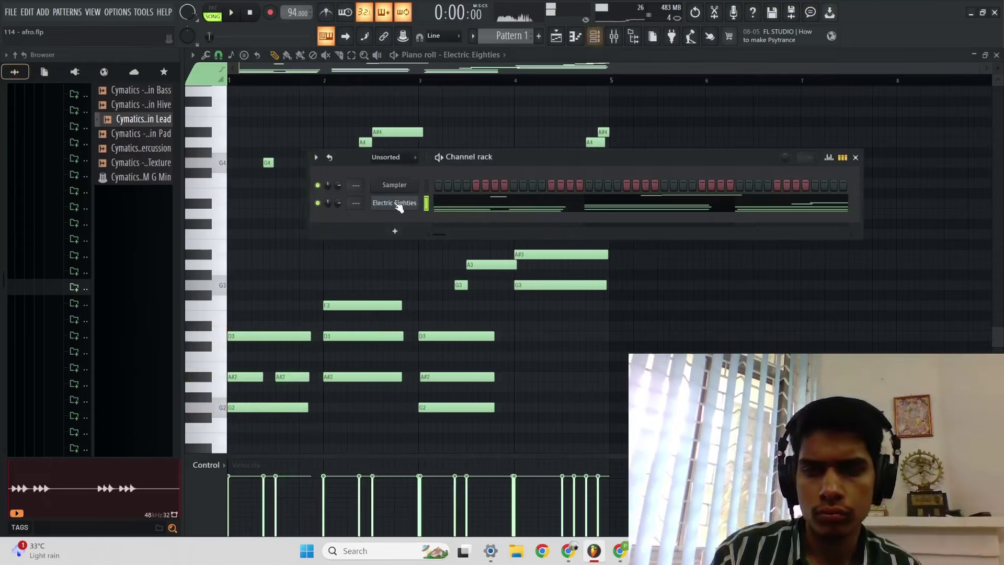
key("F6")
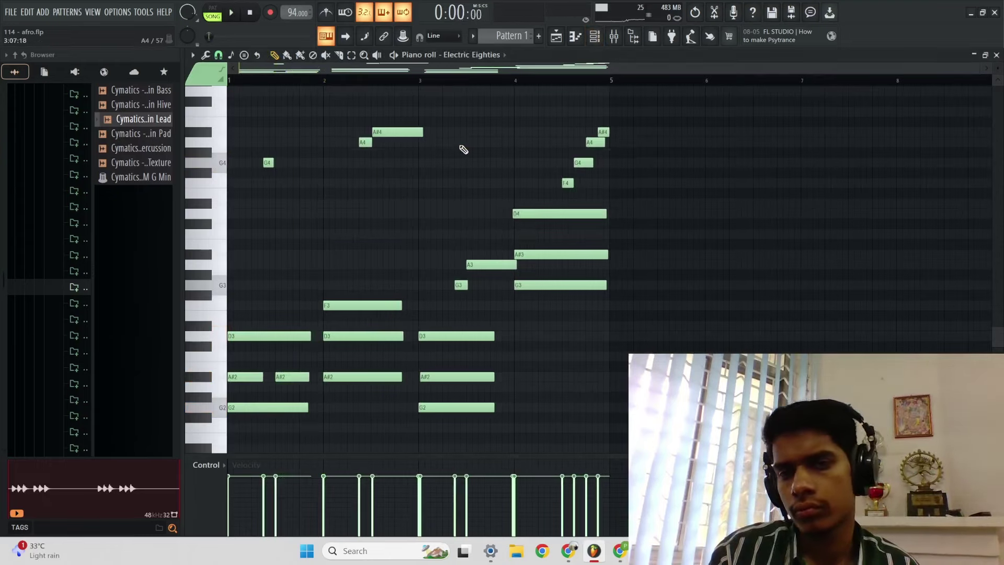
key("ctrl+Up")
key("space")
key("F6")
key("space")
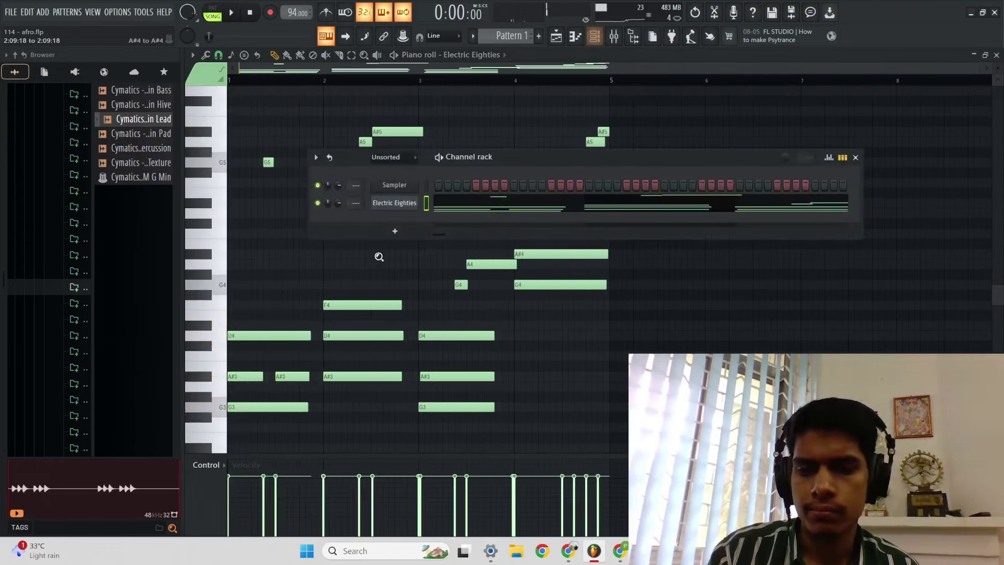
key("F6")
Step: Double the lowest note of each of the four chords one octave lower and play the part at reduced system volume
left_click_drag(480, 431, 309, 387)
left_click(359, 377, "ctrl+shift")
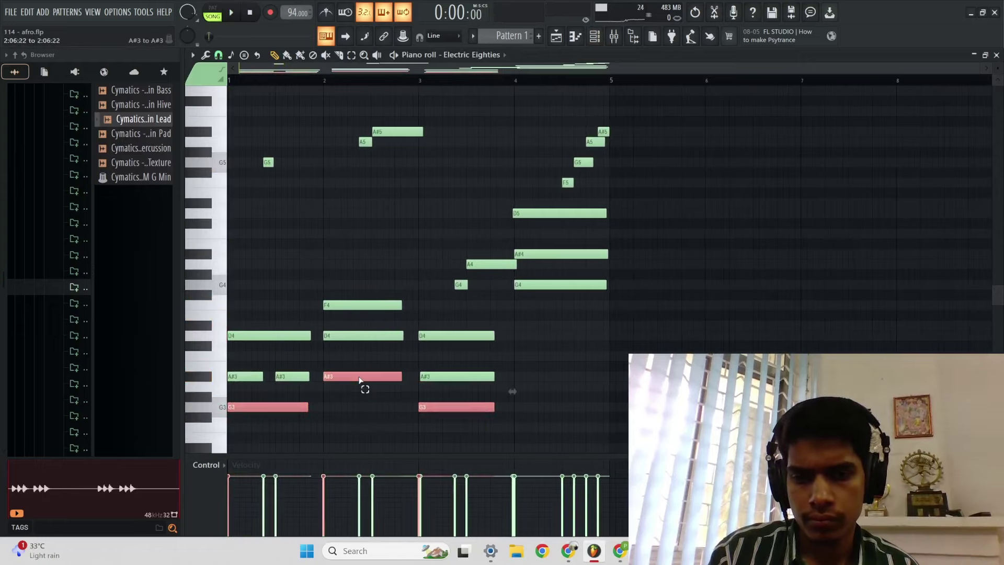
key("ctrl+Down")
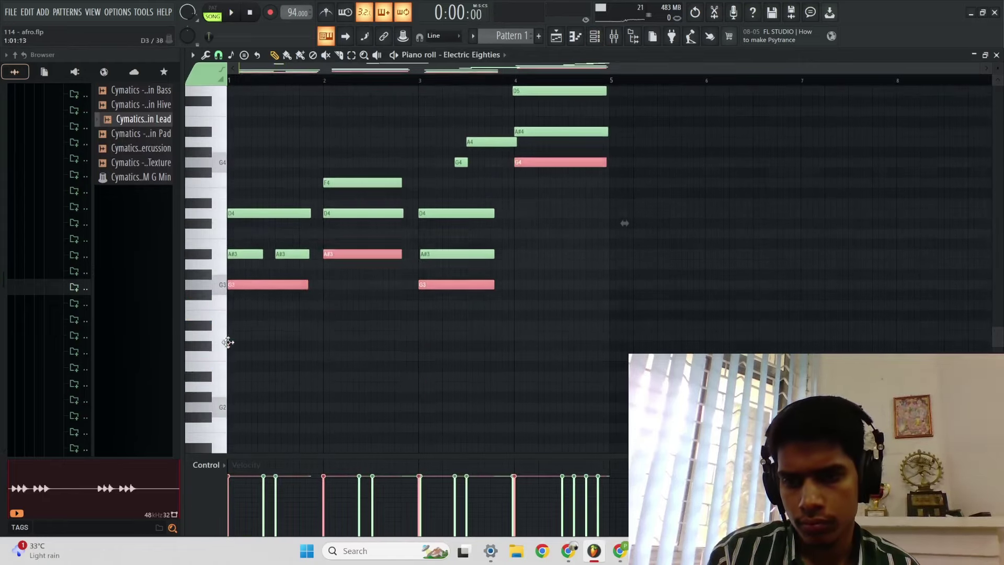
key("space")
right_click(456, 366, "ctrl")
key("XF86AudioLowerVolume")
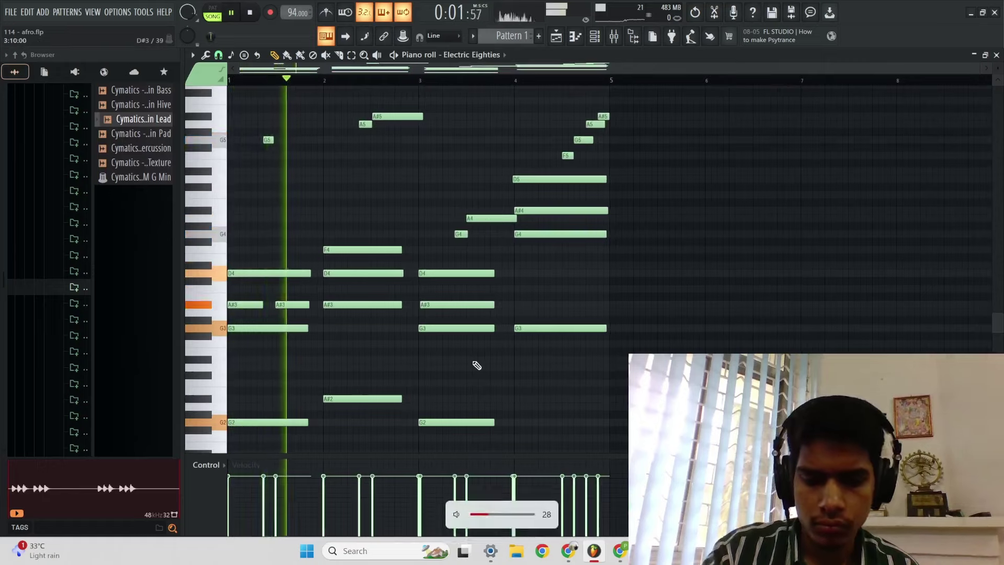
Step: Switch the piano channel to the Electric Piano Bright preset from FLEX's Essential Pianos pack
key("F7")
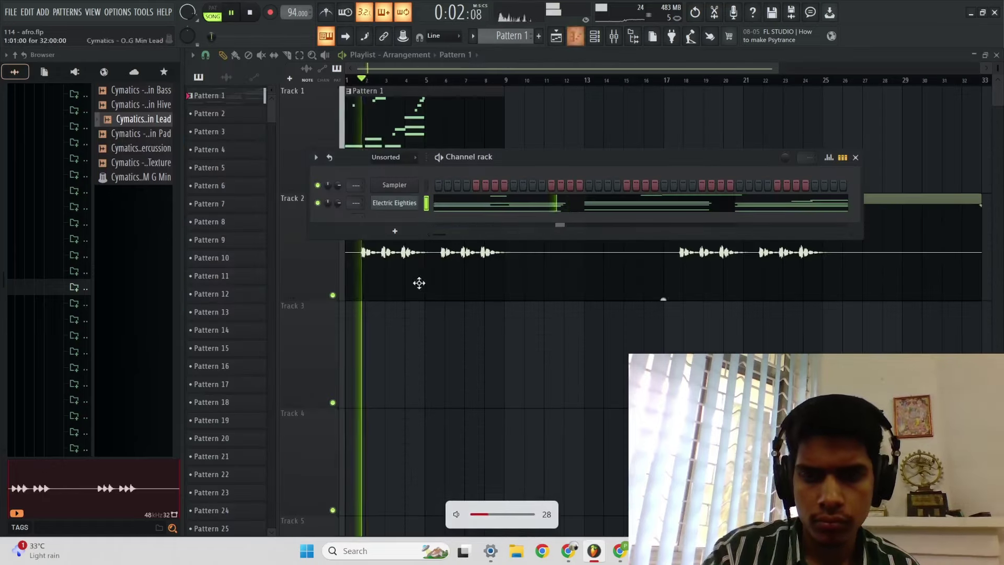
left_click(397, 203)
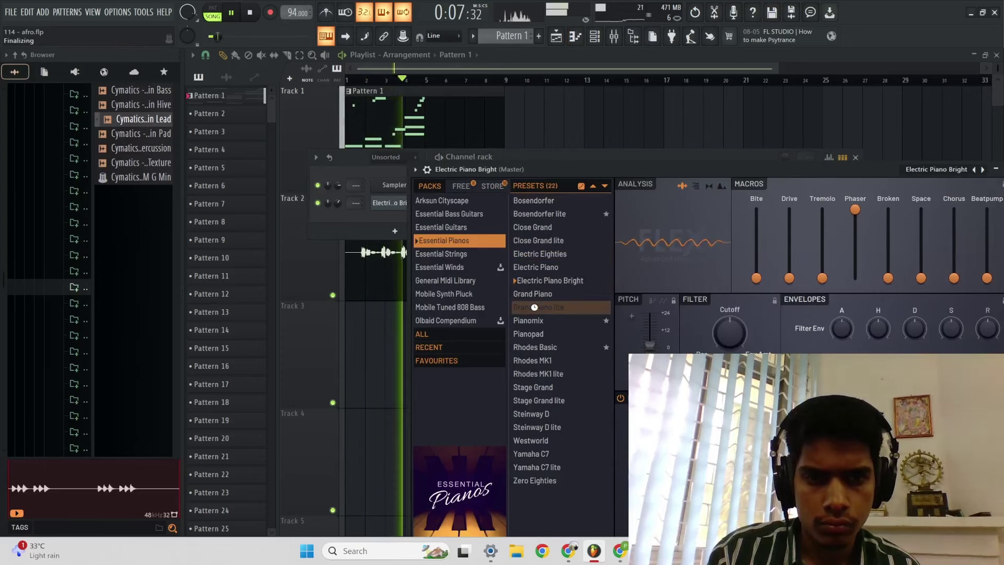
left_click(536, 281)
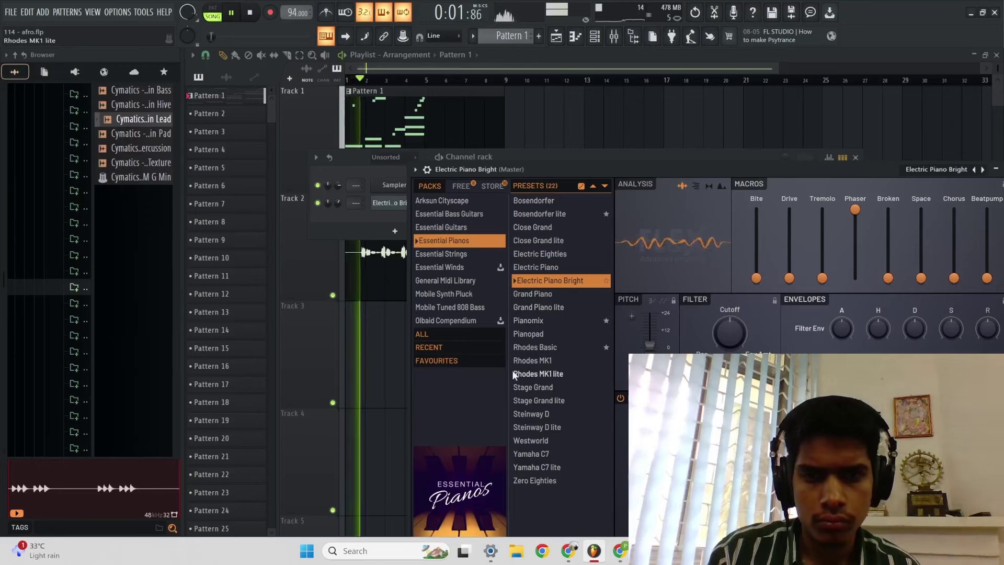
Step: Raise the velocities of all piano notes by increasing the Multiply amount in level scaling
double_click(403, 108)
key("alt+x")
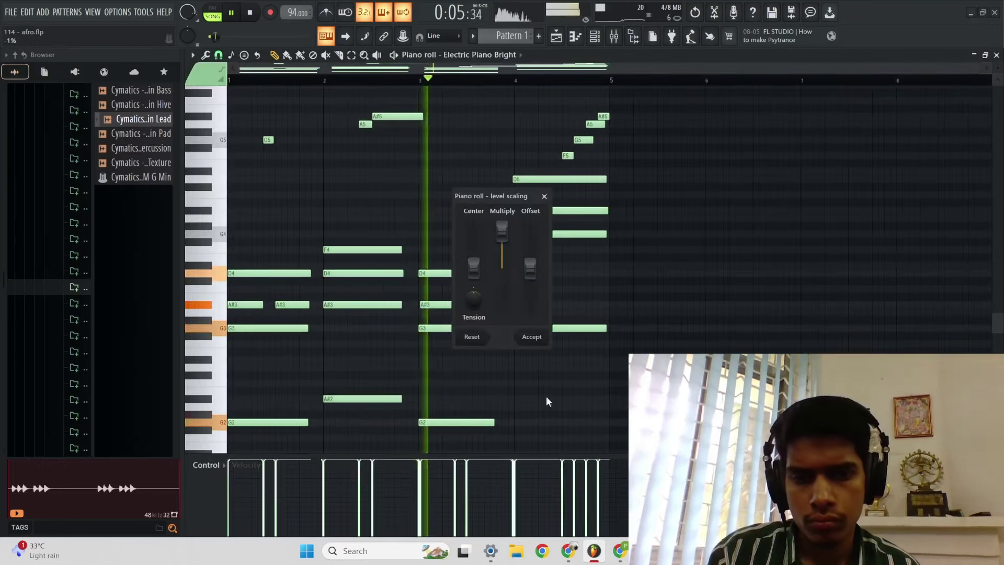
left_click(538, 337)
scroll(604, 293, "up", 3)
scroll(604, 293, "down", 4)
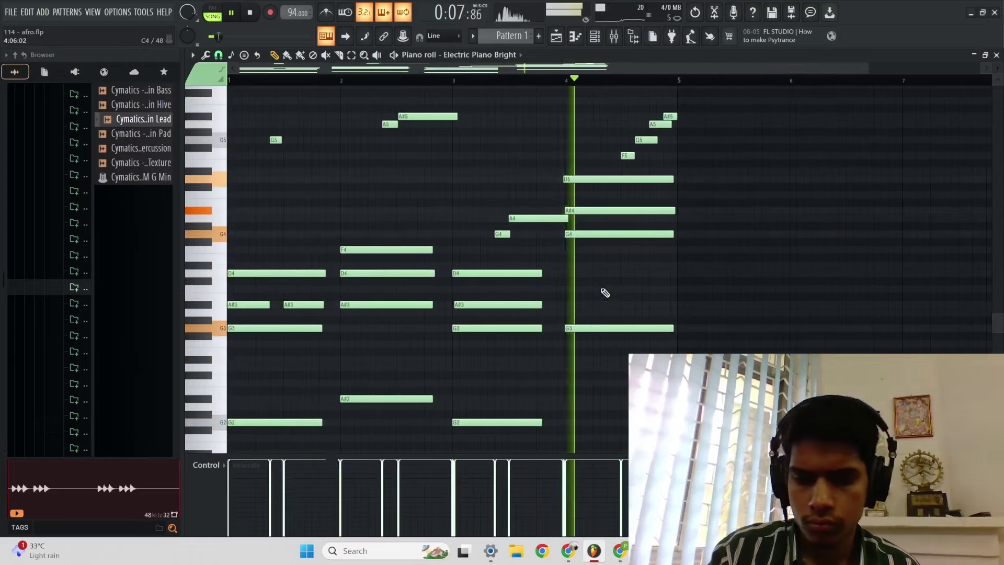
Step: Apply the randomizer to the piano notes and strum the chords with Alternate direction enabled
key("alt+r")
left_click(563, 382)
scroll(604, 338, "up", 2)
scroll(604, 338, "down", 2)
key("alt+s")
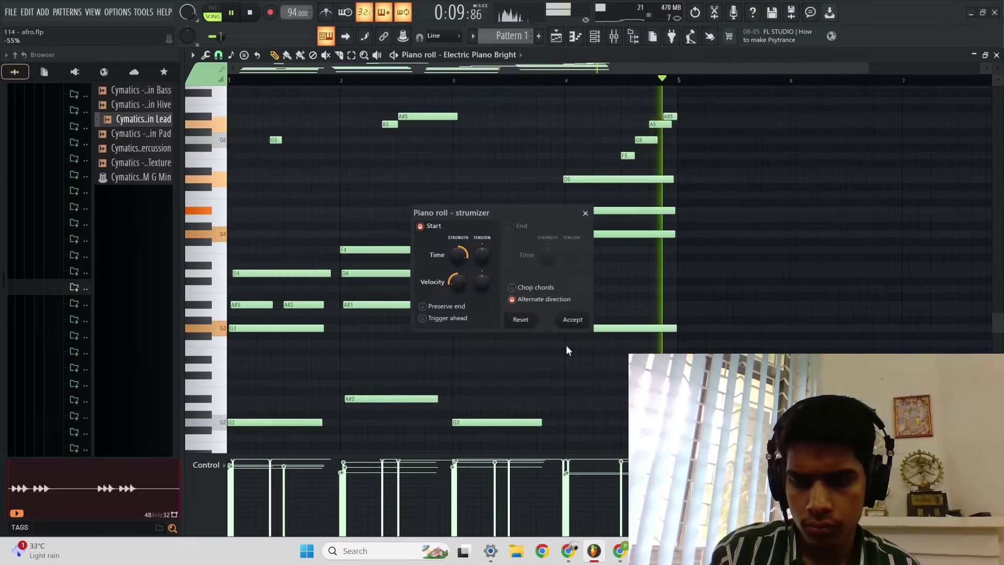
left_click(566, 320)
scroll(527, 305, "up", 1)
scroll(529, 305, "down", 1)
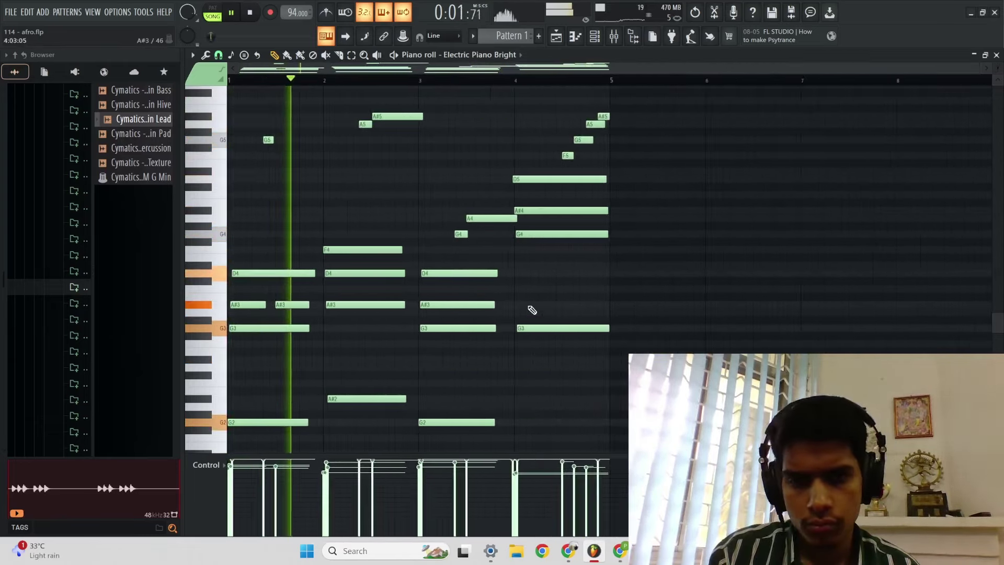
Step: Transpose the entire strummed piano part up one octave
key("ctrl+Up")
scroll(528, 305, "up", 1)
scroll(527, 305, "down", 1)
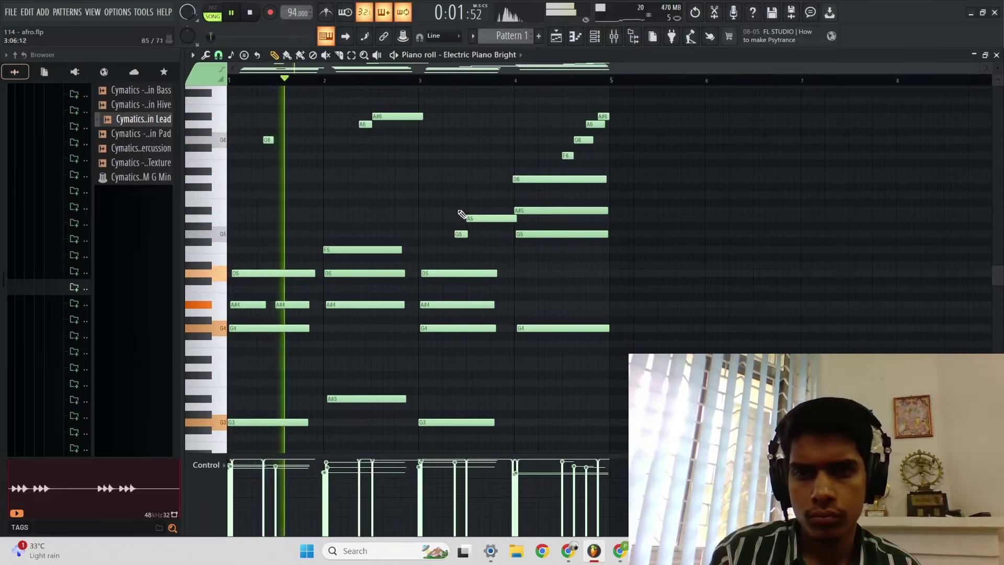
Step: Extend the G6 melody note to the end of bar 1 and add an equally long D#6 note crossing into bar 2
left_click_drag(464, 181, 323, 141)
left_click(233, 134, "ctrl")
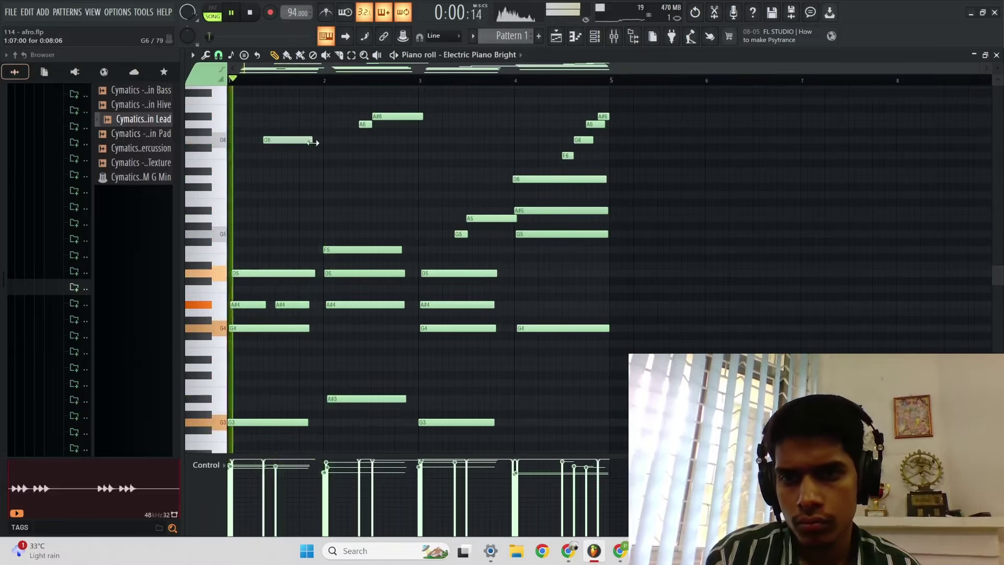
left_click(300, 171)
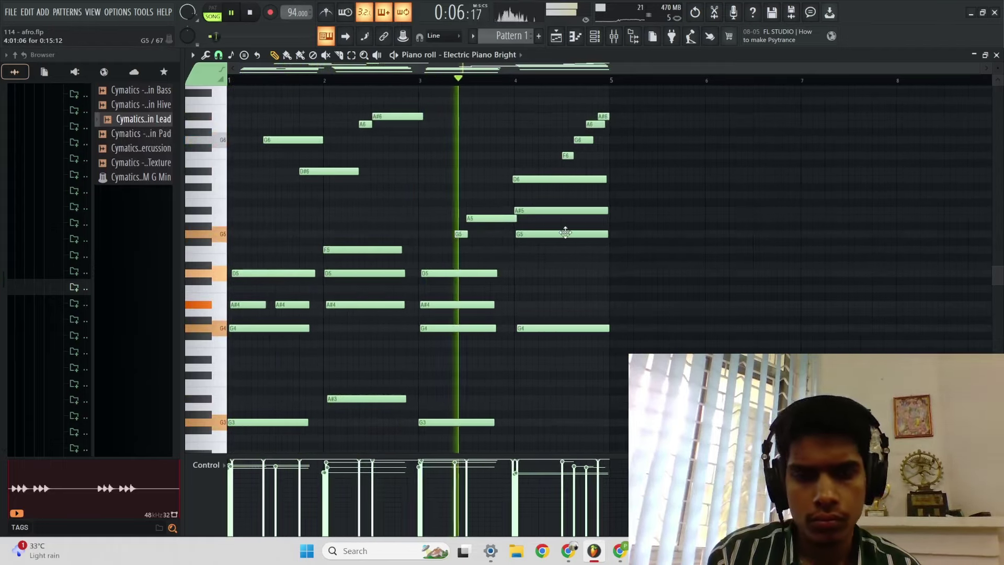
scroll(565, 229, "up", 3)
scroll(607, 271, "up", 3)
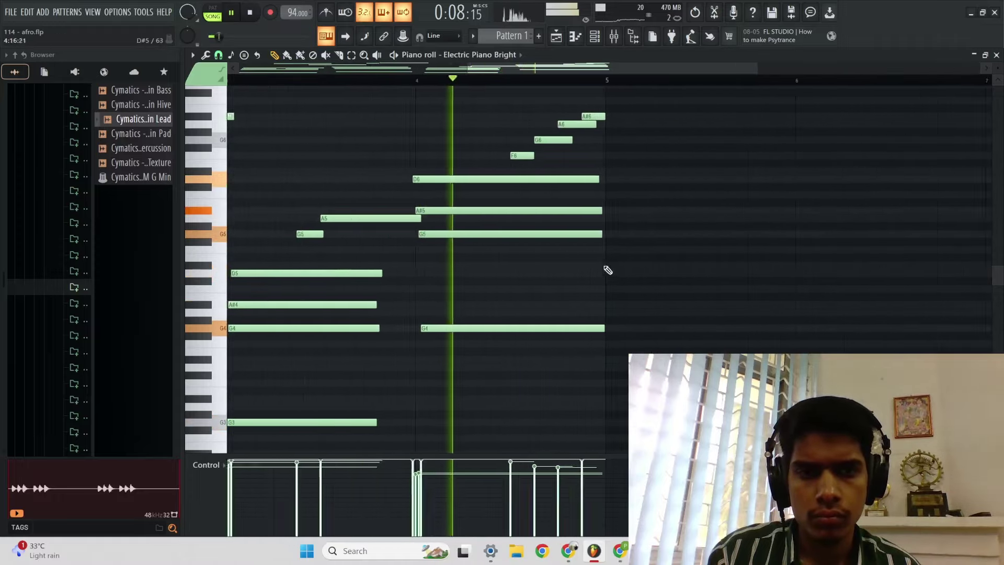
Step: Duplicate the four-bar piano part directly after itself so it also fills bars 5 to 8
scroll(579, 196, "down", 3)
key("ctrl+b")
scroll(619, 265, "down", 2)
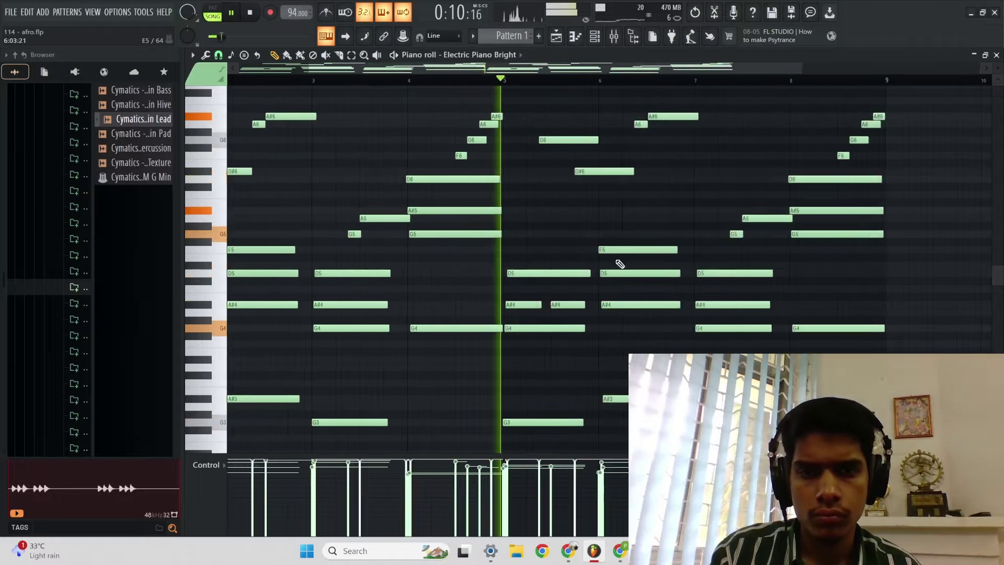
scroll(534, 319, "up", 4)
scroll(550, 183, "down", 5)
Step: In the playlist, slice the Outcry lead clip at bar 9 and delete everything after the cut
left_click(556, 36)
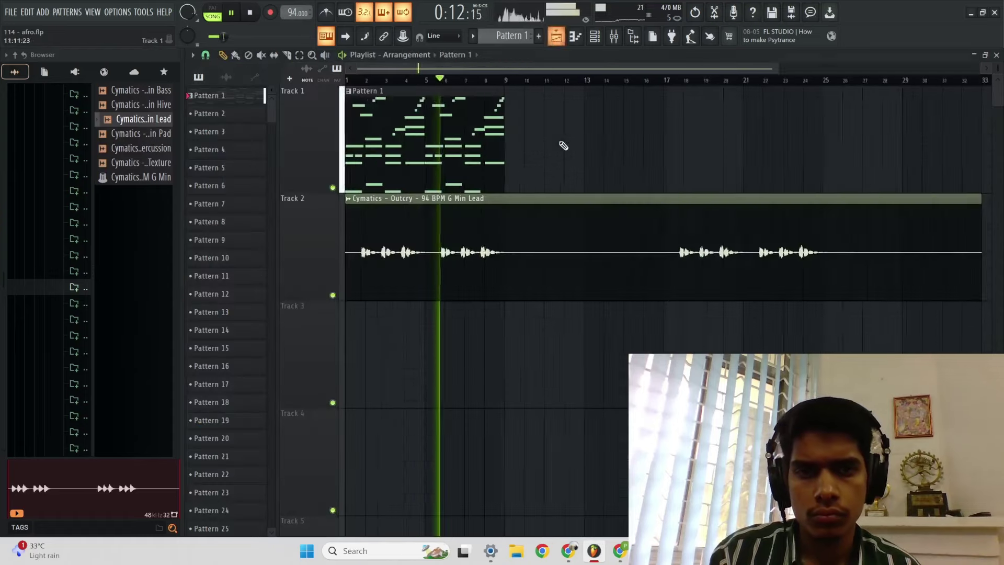
scroll(549, 173, "down", 2)
scroll(463, 268, "up", 4)
key("c")
key("p")
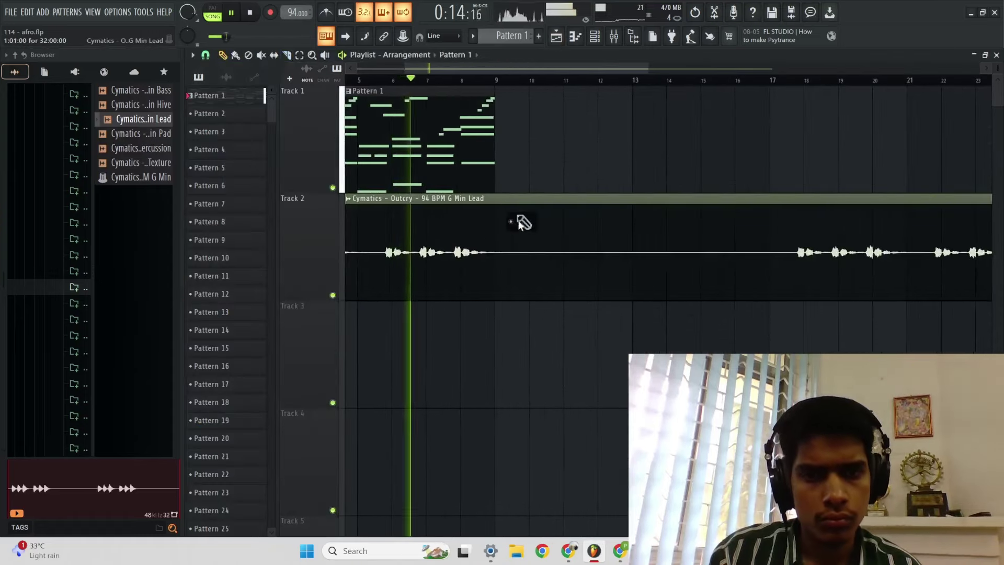
right_click(596, 229)
Step: Consolidate the eight-bar Pattern 1 clip into an audio clip and delete the muted original pattern clip
scroll(601, 210, "down", 3)
left_click_drag(611, 134, 453, 178)
key("ctrl+alt+c")
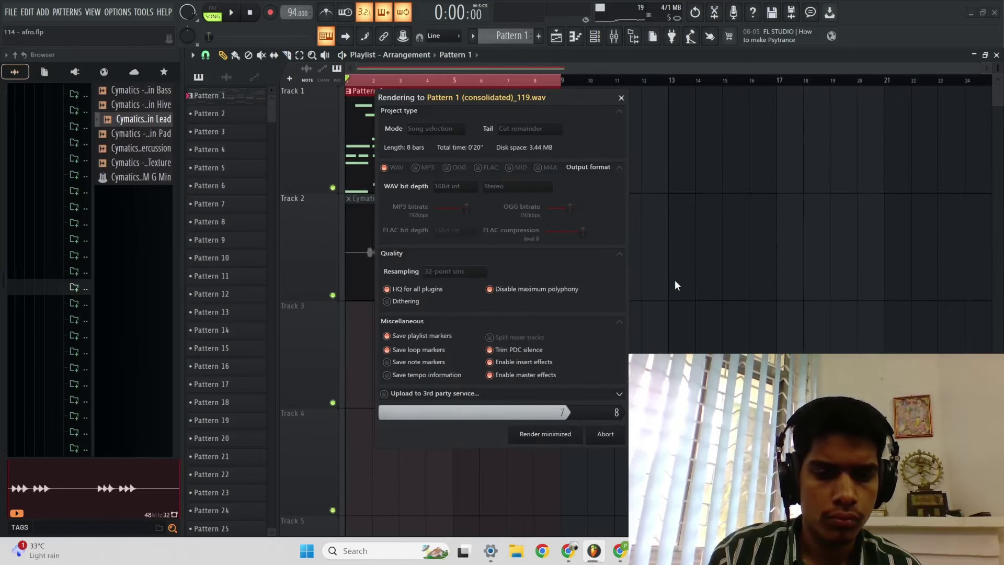
right_click(454, 230)
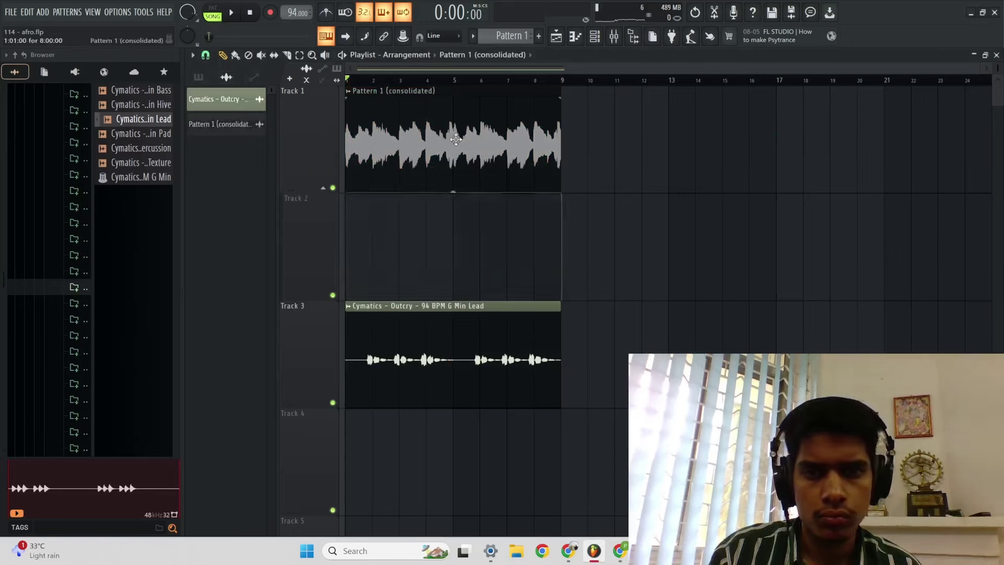
Step: Route the consolidated piano clip to mixer insert 1 and try to load EffectRack in effect slot 3
double_click(457, 176)
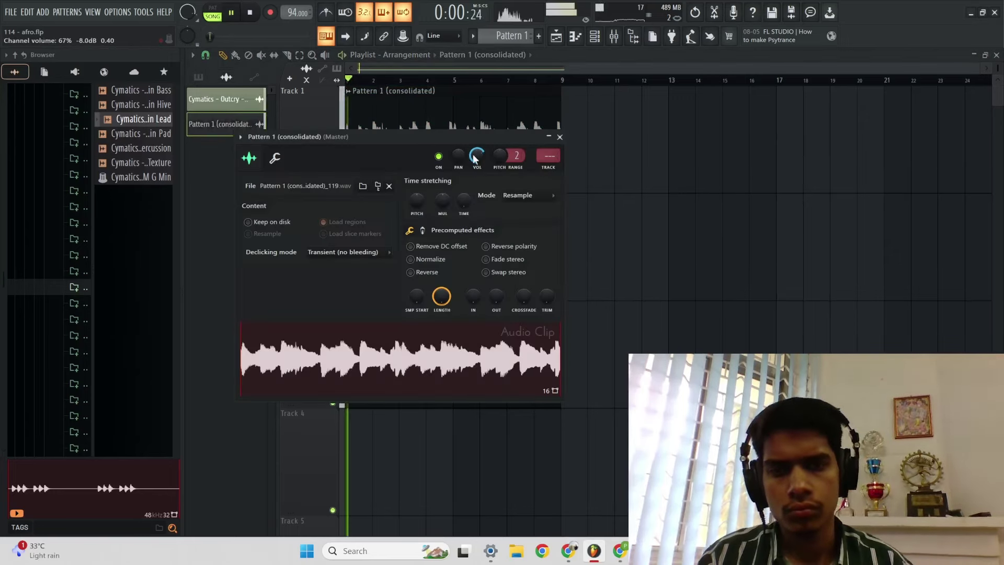
key("F9")
left_click(968, 128)
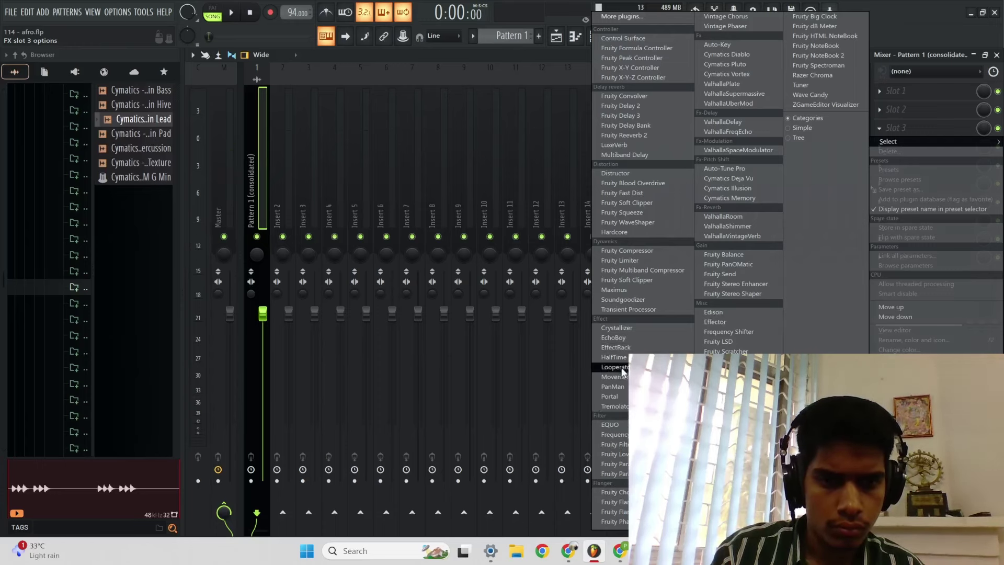
left_click(619, 348)
left_click(637, 309)
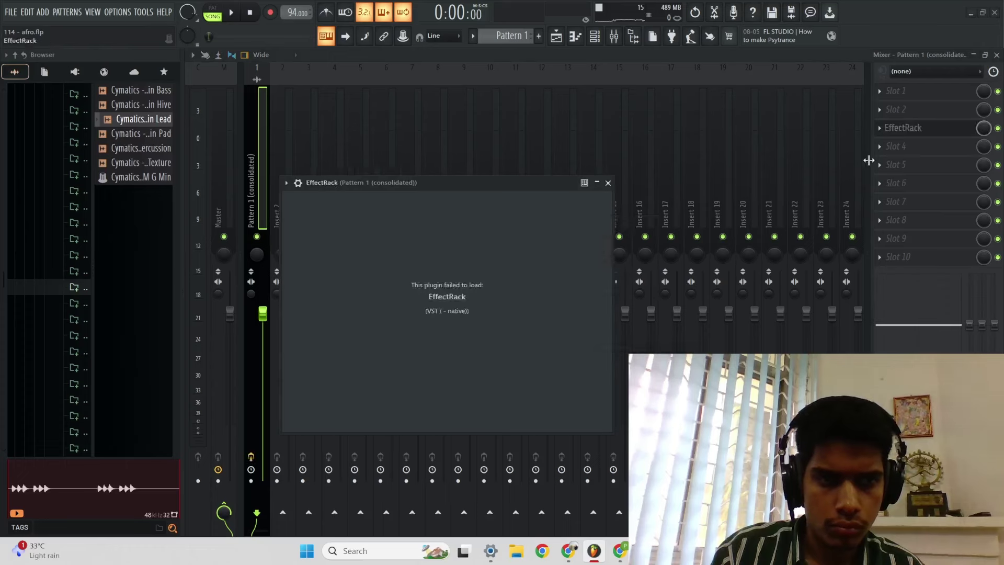
Step: Load Portal in effect slot 4 of the piano's mixer insert and start playback to hear it
left_click(886, 147)
left_click(612, 396)
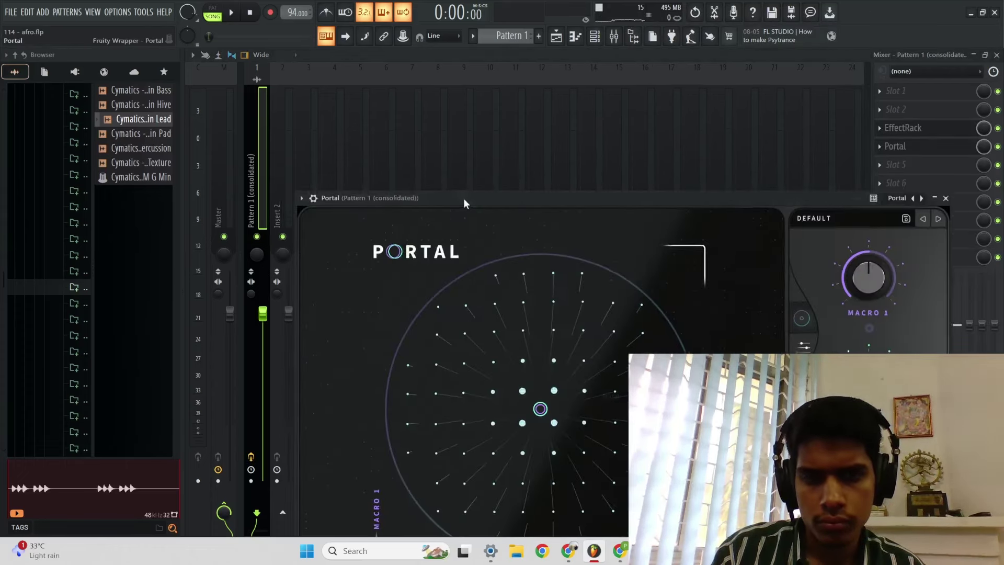
key("space")
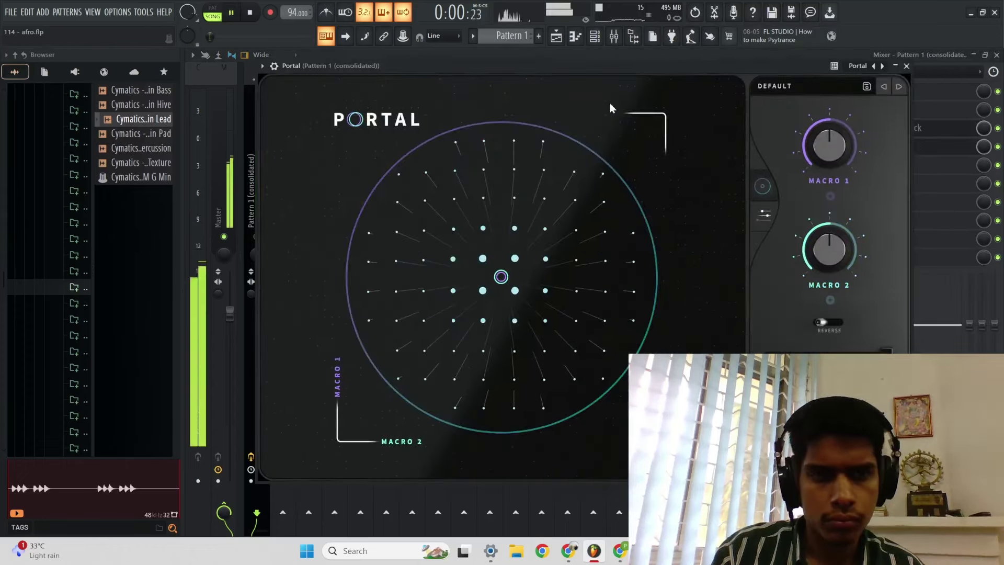
Step: Audition the Portal presets Blurred 5ths, Exponential Space, Such A Drag and Feedback Drums on the piano
left_click(788, 90)
left_click(551, 224)
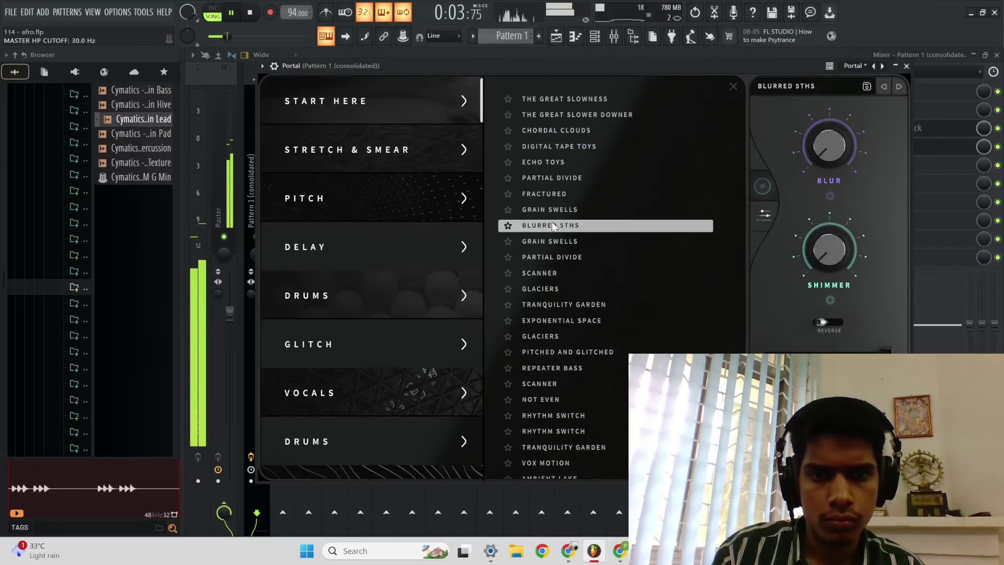
left_click(558, 320)
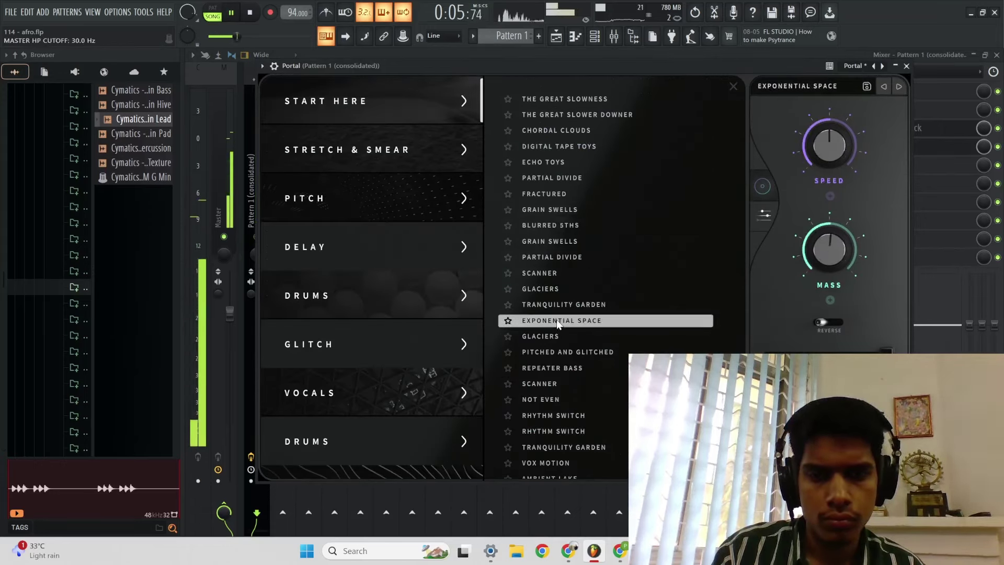
scroll(558, 325, "down", 4)
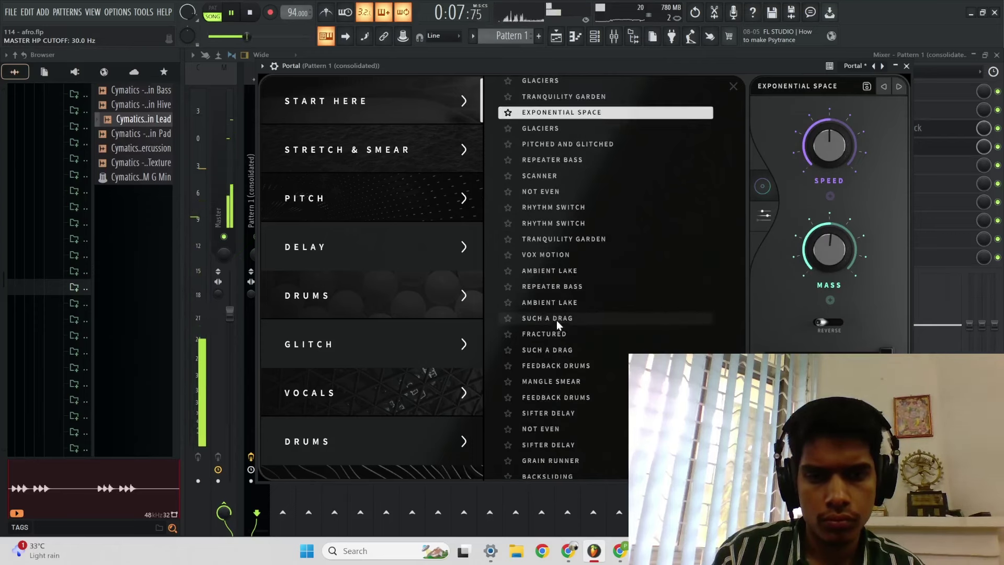
left_click(558, 321)
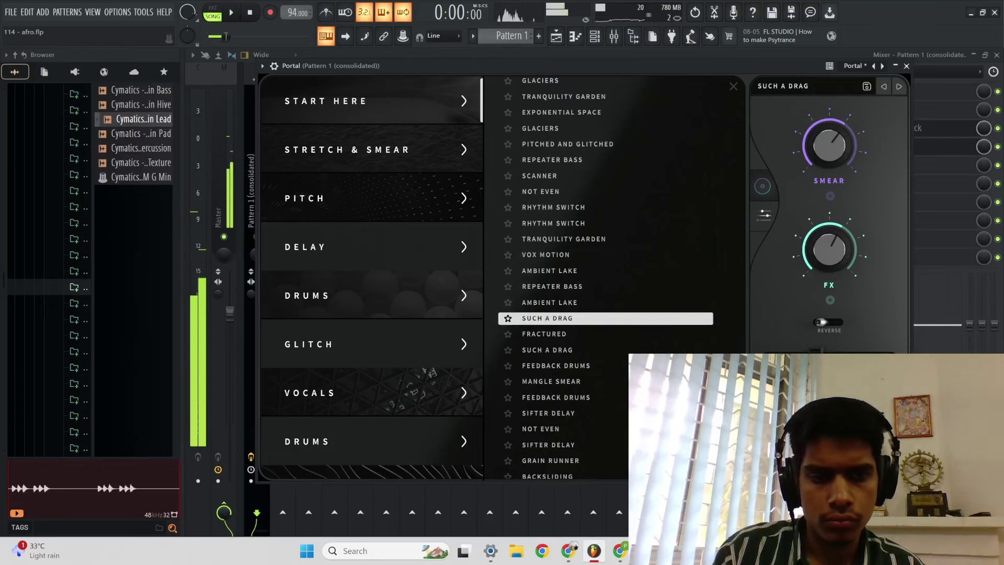
key("space")
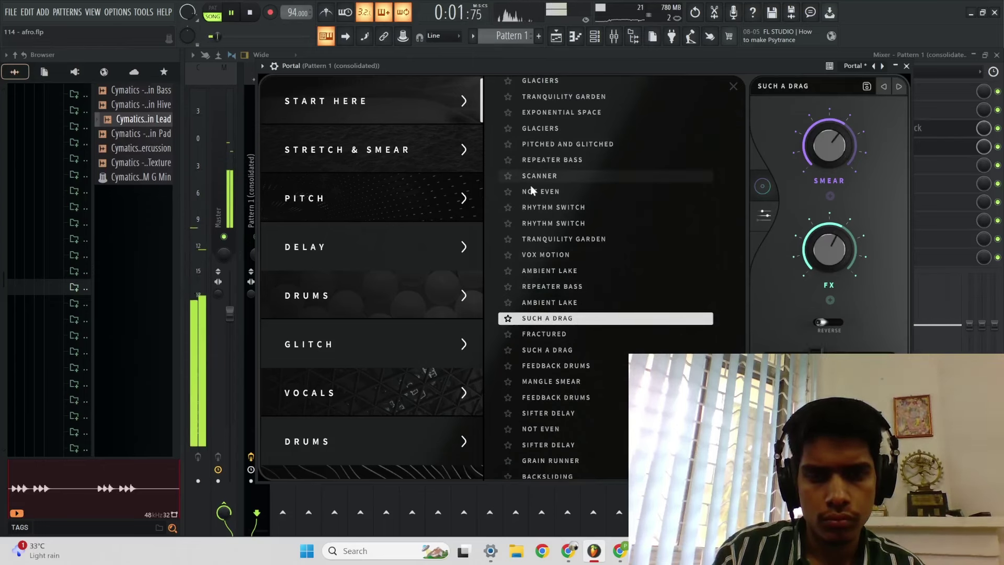
left_click(553, 351)
left_click(569, 366)
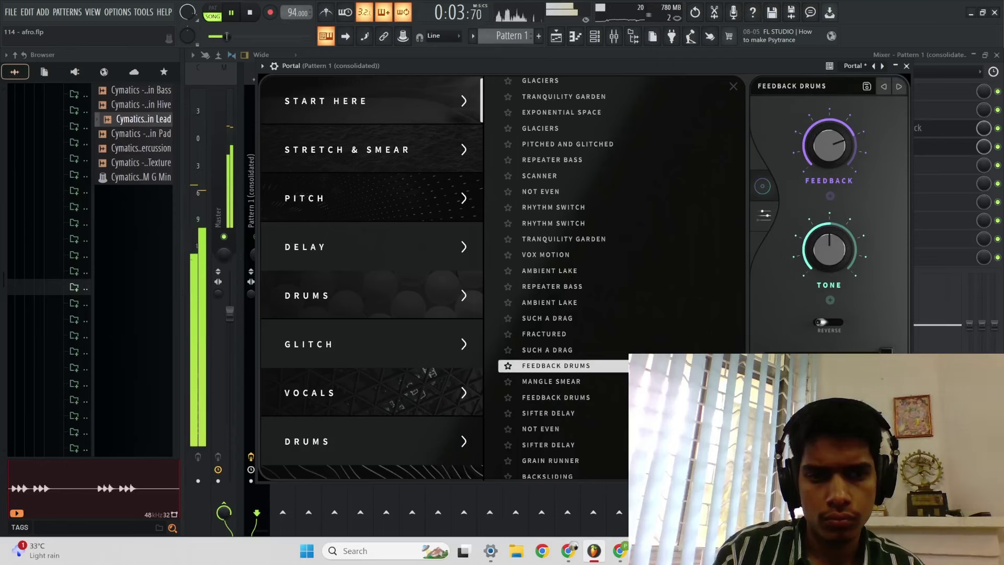
left_click(617, 401)
key("space")
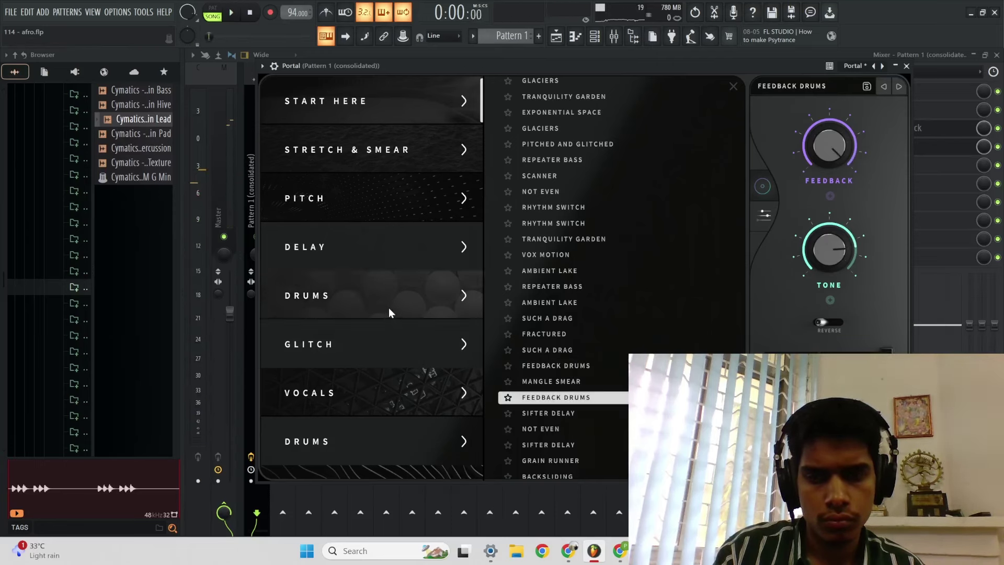
Step: Choose the Stutter Butter preset from Portal's Drums category and set the master dry/wet to 16%
left_click(390, 313)
left_click(537, 314)
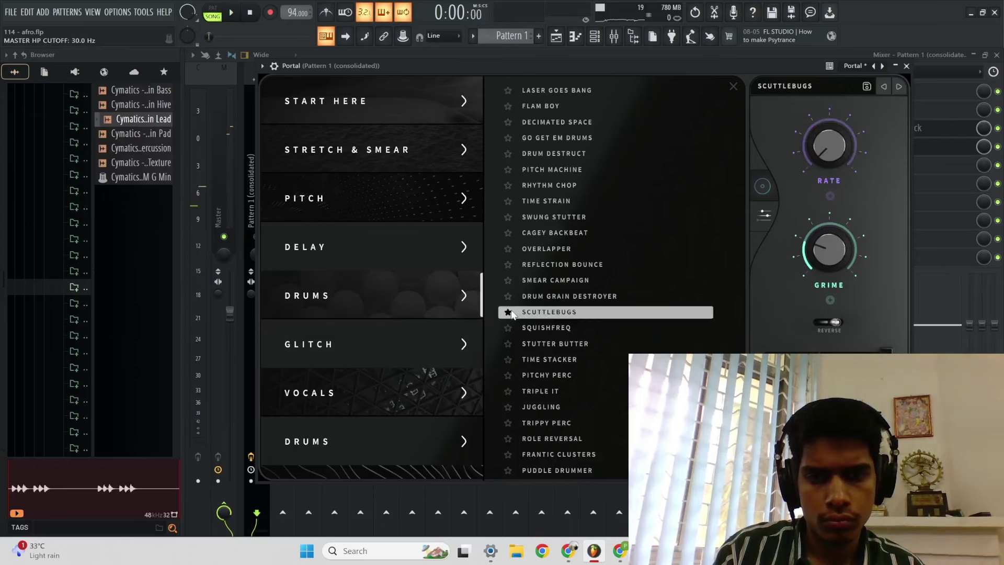
key("space")
left_click(568, 344)
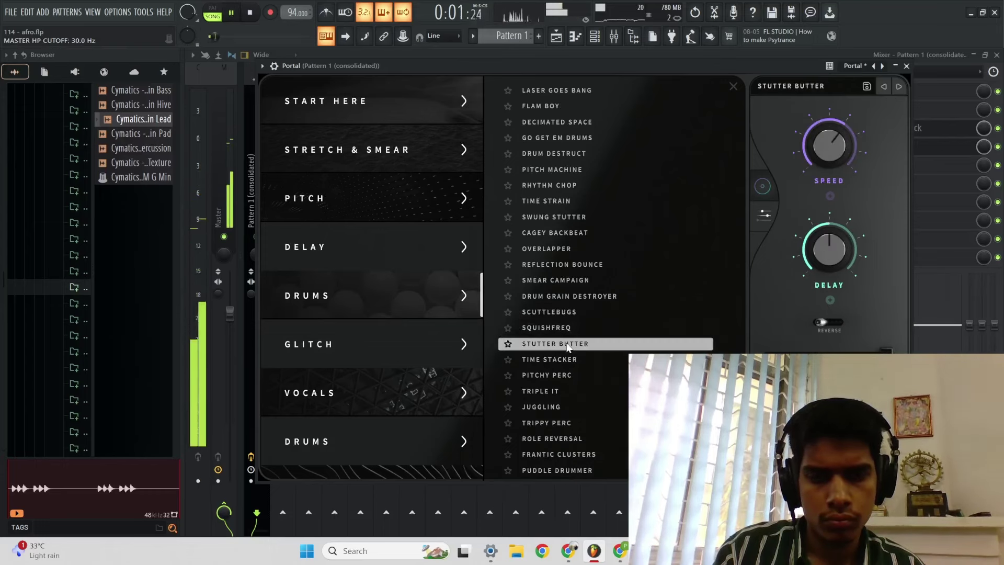
key("space")
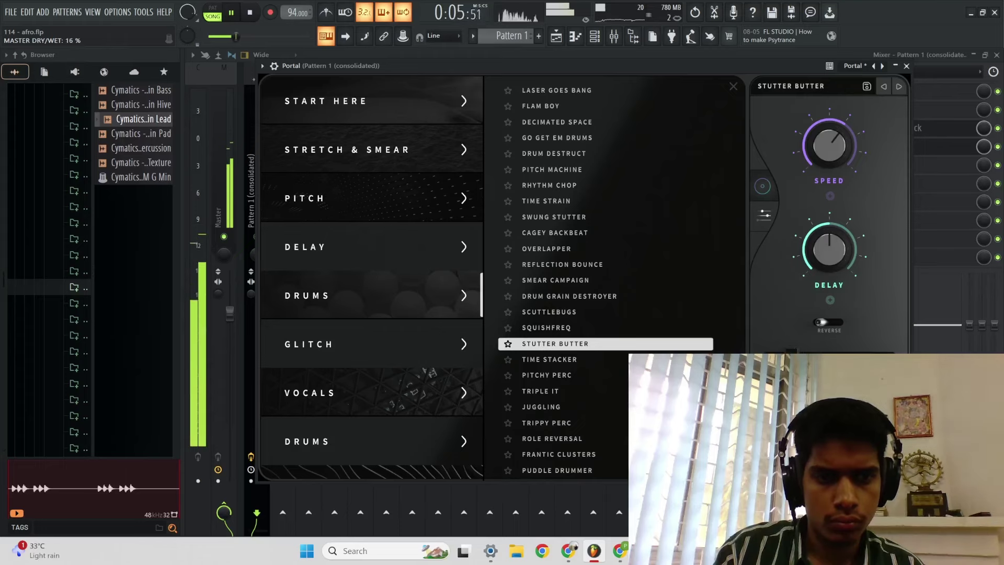
left_click(906, 67)
Step: Consolidate the eight-bar piano clip again in the playlist to print the Portal effect into new audio
left_click(557, 37)
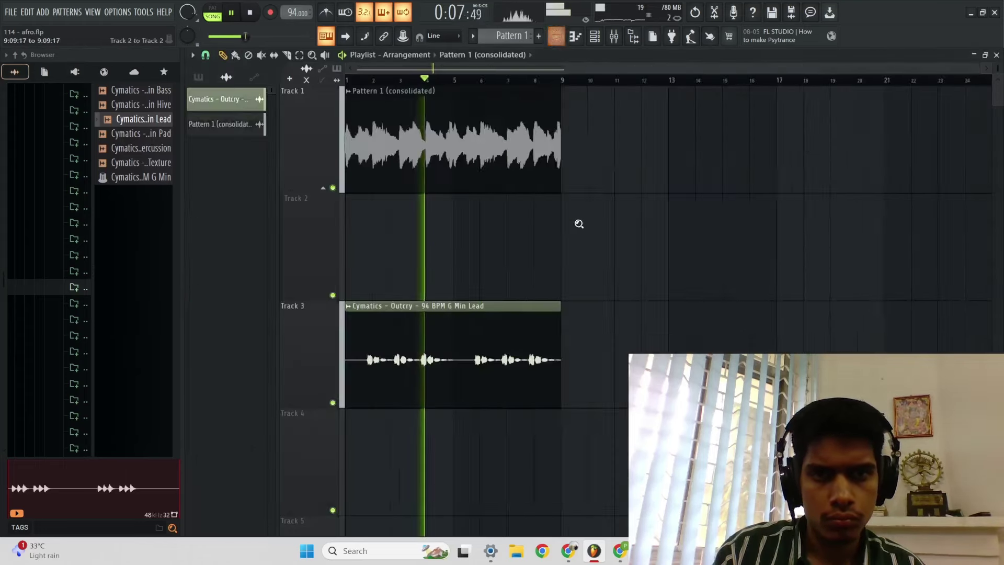
scroll(580, 224, "up", 1)
left_click_drag(639, 234, 372, 102)
key("ctrl+alt+c")
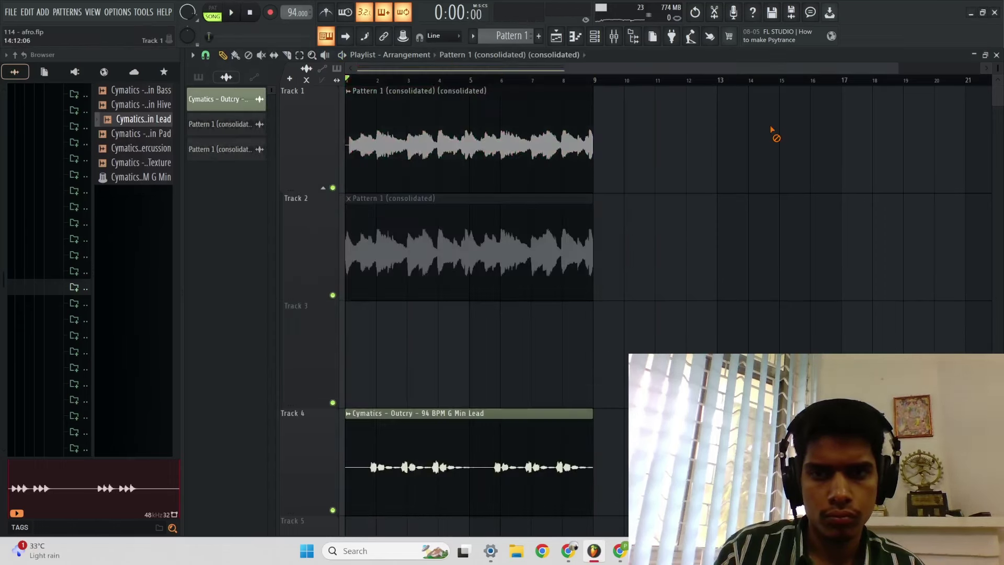
Step: Slice the newly consolidated piano clip at bar 5, keep only its second half and move it to bar 1
key("p")
right_click(467, 159)
right_click(393, 160)
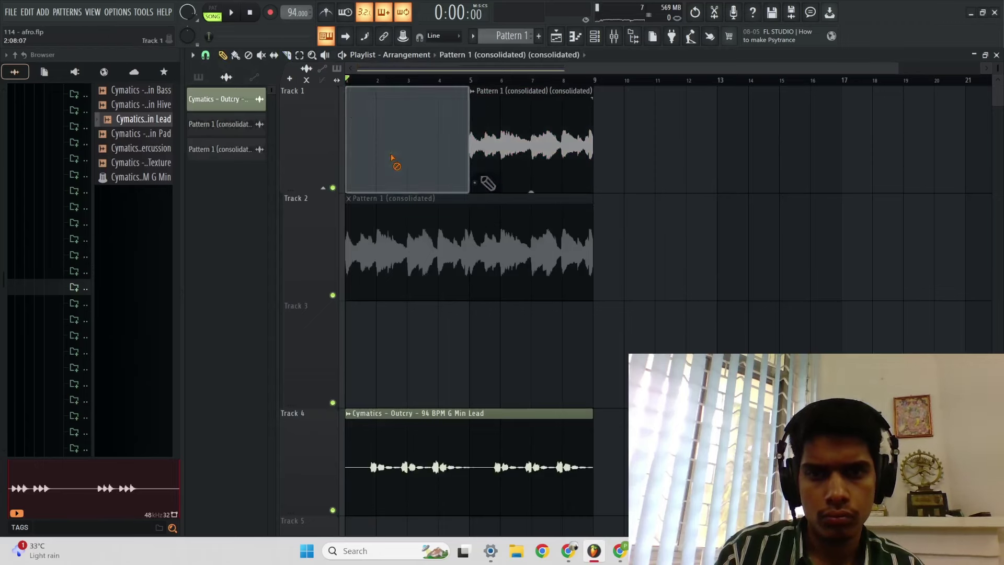
left_click_drag(483, 179, 339, 146)
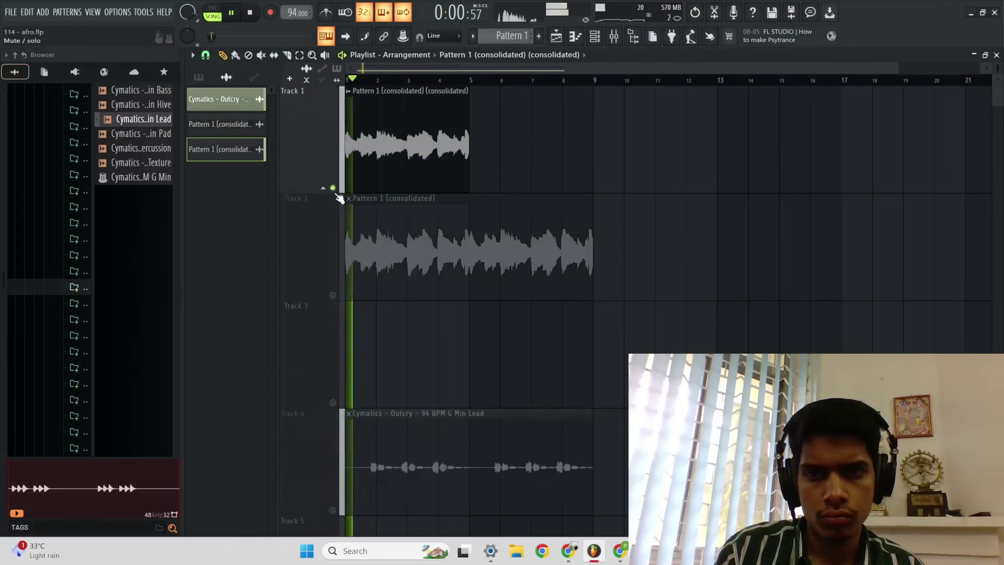
right_click(398, 229)
key("ctrl+z")
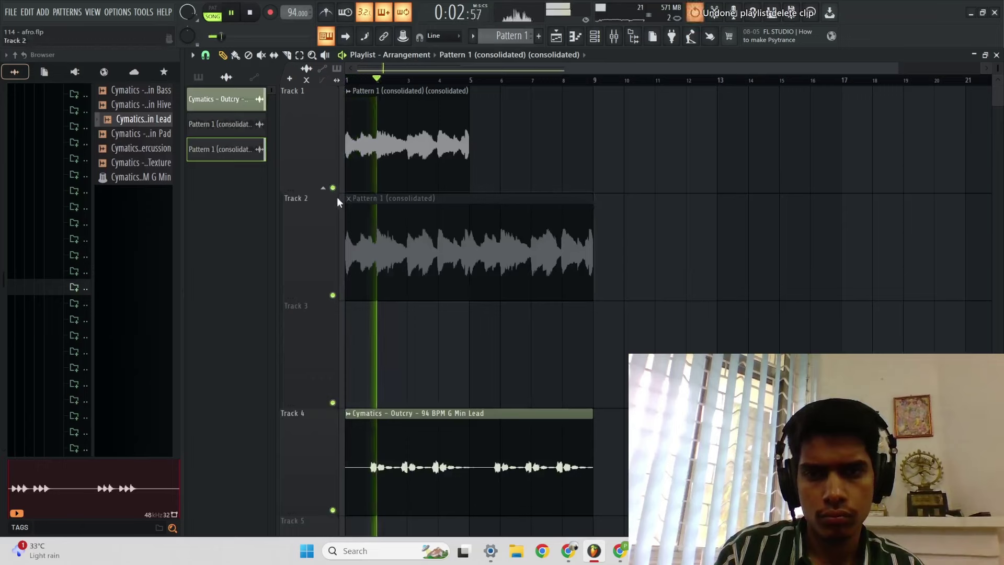
Step: Slice the muted original piano clip on Track 2 at bar 5 and copy its first half to bar 9
left_click_drag(507, 167, 411, 162)
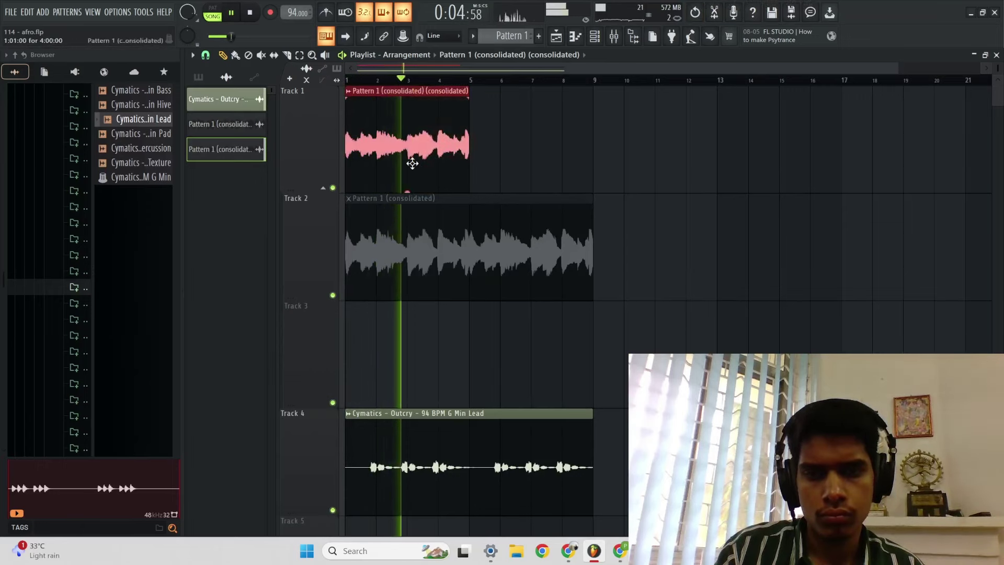
key("c")
left_click(470, 235)
right_click(471, 175)
left_click(477, 185)
mouse_move(419, 245)
left_mouse_down()
mouse_move(674, 245)
mouse_move(655, 251)
left_mouse_up()
right_click(673, 279)
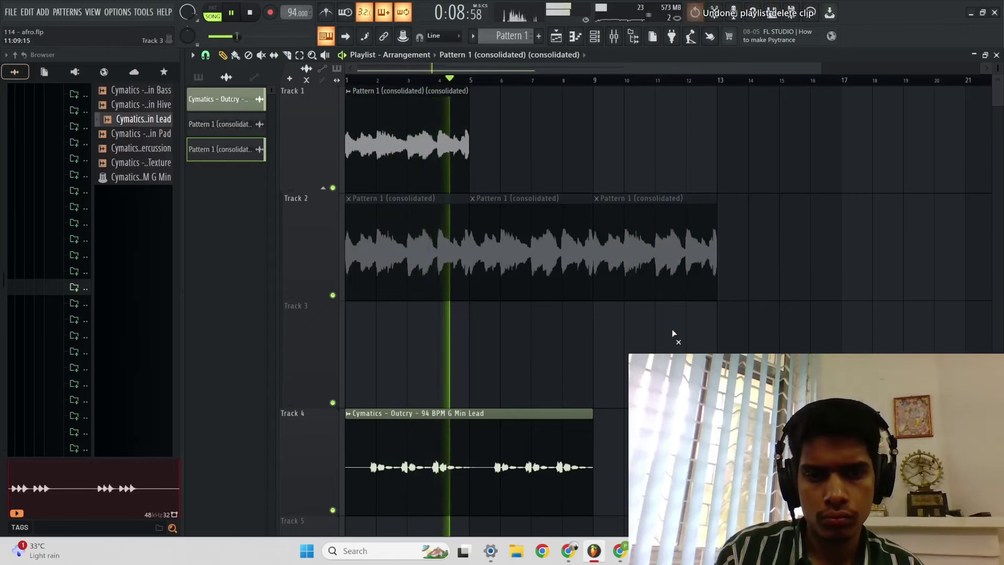
key("ctrl+z")
Step: Unmute and select the original piano pieces from bar 5 to bar 13 and consolidate them into audio
right_click(580, 290, "alt")
left_click_drag(650, 339, 578, 277)
key("ctrl+alt+c")
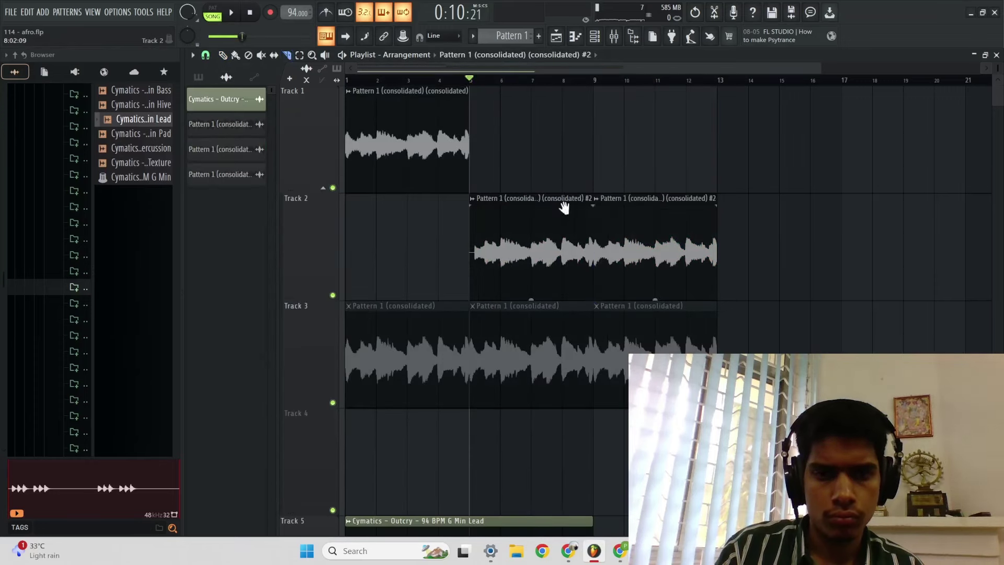
Step: Delete the new clip's first four bars and the three muted originals, then move the remaining half to bar 1
right_click(516, 254)
right_click(506, 322)
right_click(433, 337)
right_click(617, 335)
left_click_drag(667, 261, 418, 252)
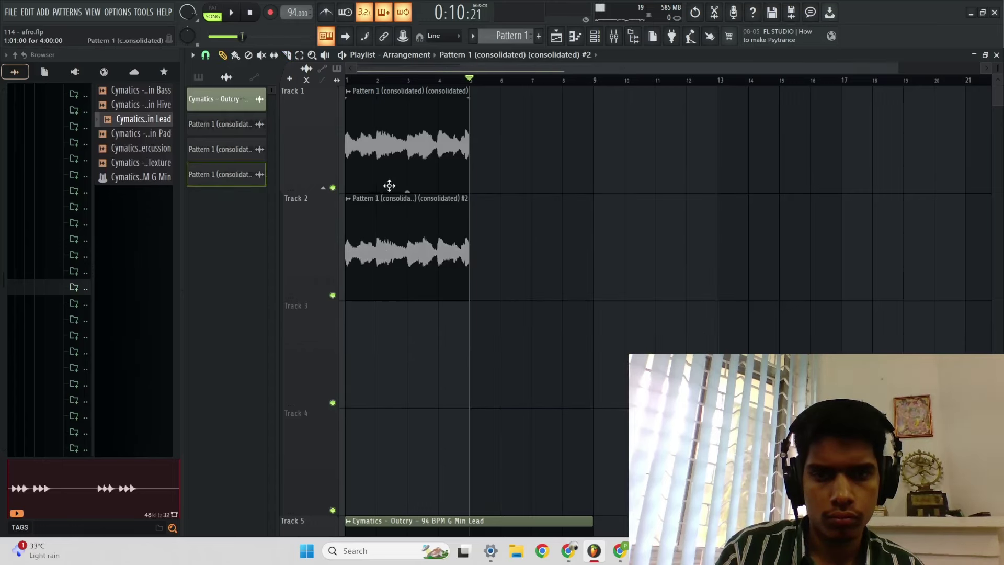
Step: Move the Track 1 piano half to bar 5 on Track 2 to complete the eight-bar part, and play it
left_click_drag(389, 186, 513, 185)
left_click_drag(516, 244, 513, 284)
key("space")
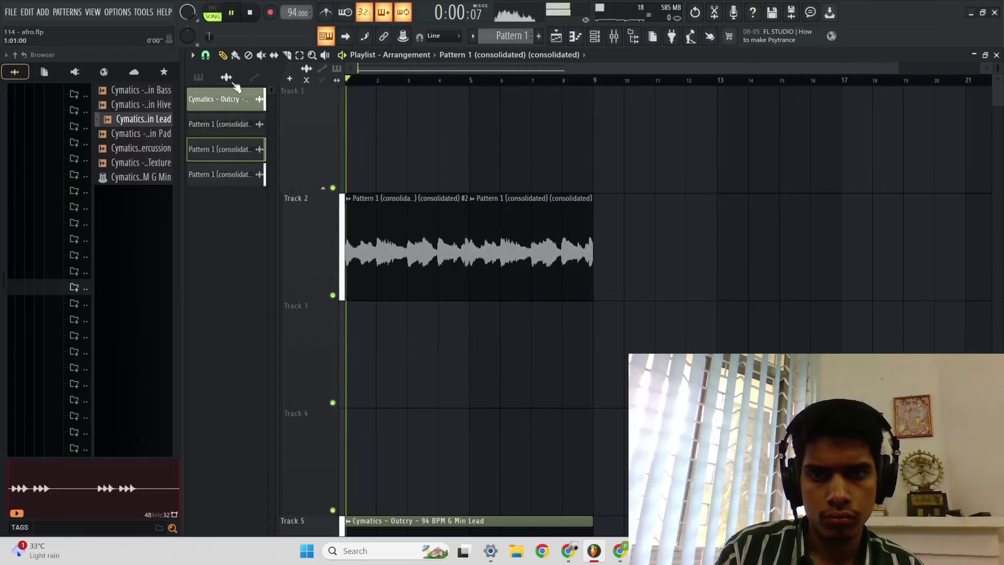
Step: Place the Outcry lead clip directly below the piano and shift all clips up to Tracks 1 and 2
right_click(487, 148, "ctrl")
left_click_drag(405, 402, 414, 275)
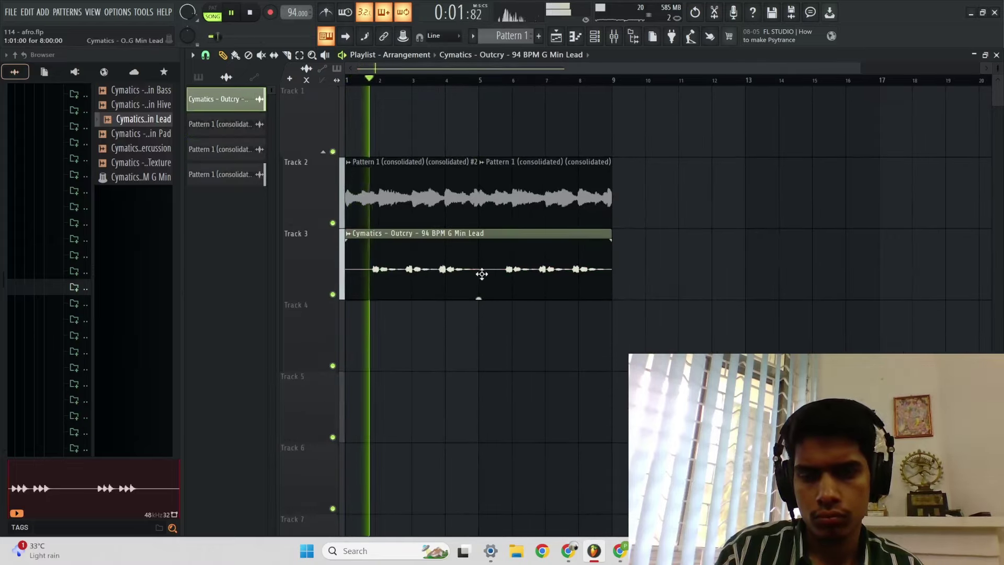
right_click(494, 281, "ctrl")
key("ctrl+a")
left_click_drag(419, 209, 413, 86)
key("ctrl+d")
right_click(505, 160, "ctrl")
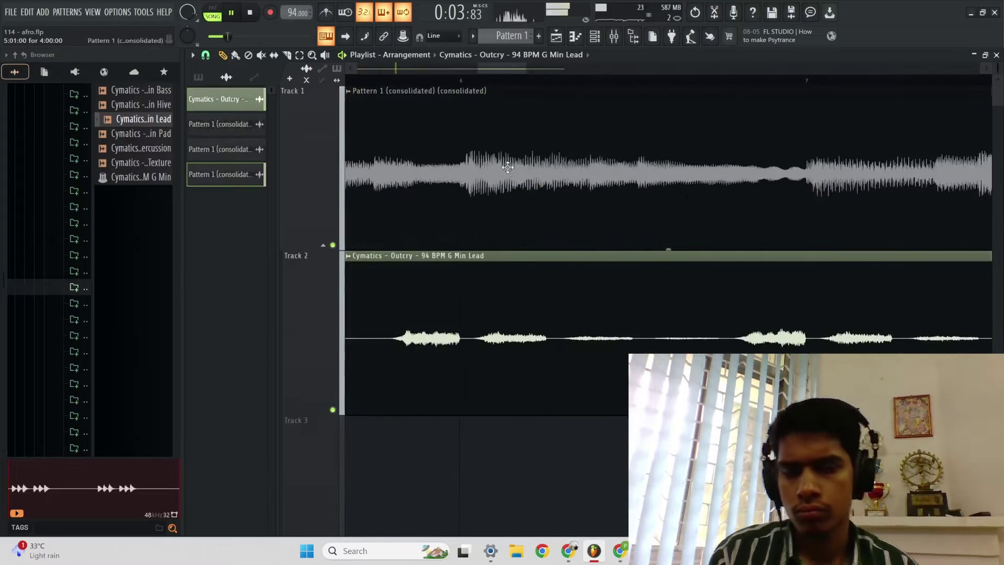
right_click(520, 170, "ctrl")
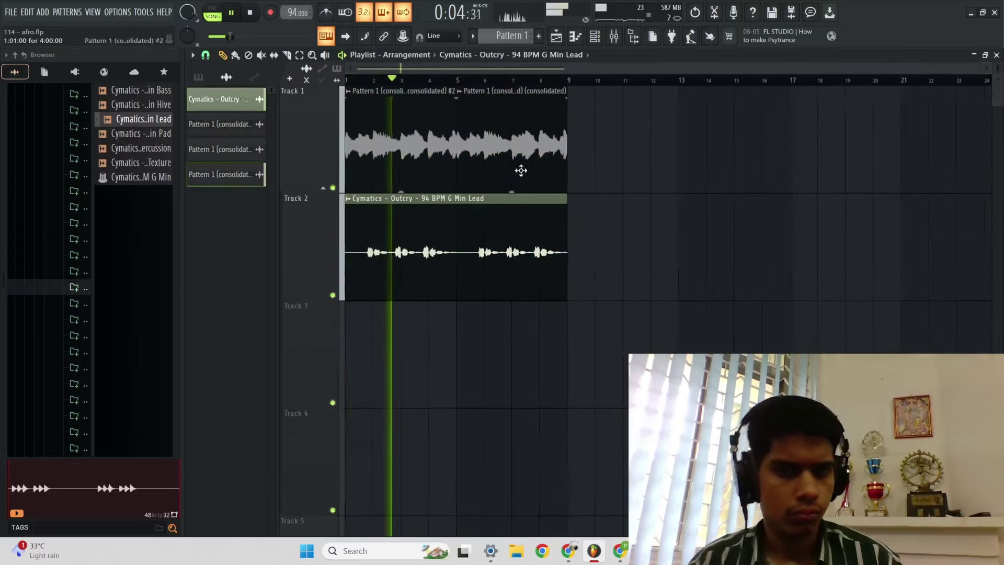
Step: Try the Cymatics Locked Up 125 BPM A Min Vocal stem on Track 3 and remove its clip
left_click(93, 223)
left_click_drag(126, 162, 385, 343)
right_click(439, 342)
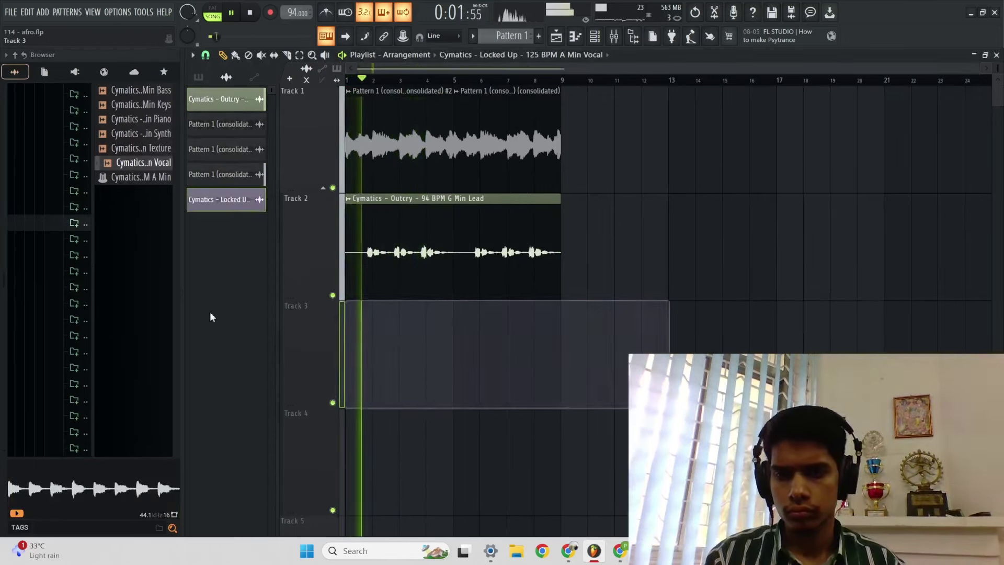
Step: Place the Cymatics Overseas 158 BPM C# Min Texture stem at bar 1 on Track 3 and open its clip settings
left_click(72, 303)
left_click(133, 177)
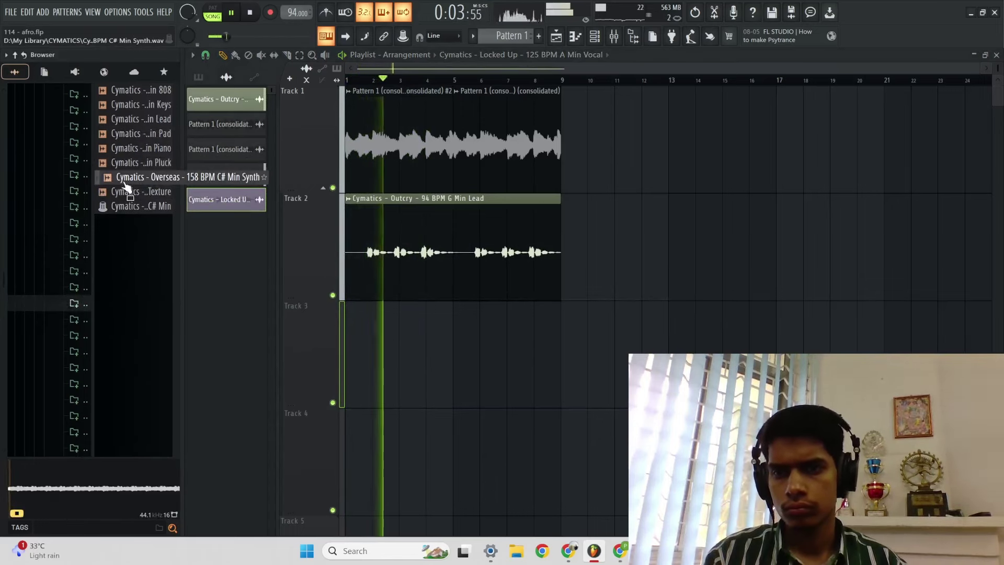
left_click_drag(134, 176, 472, 350)
left_click(128, 197)
key("space")
double_click(495, 348)
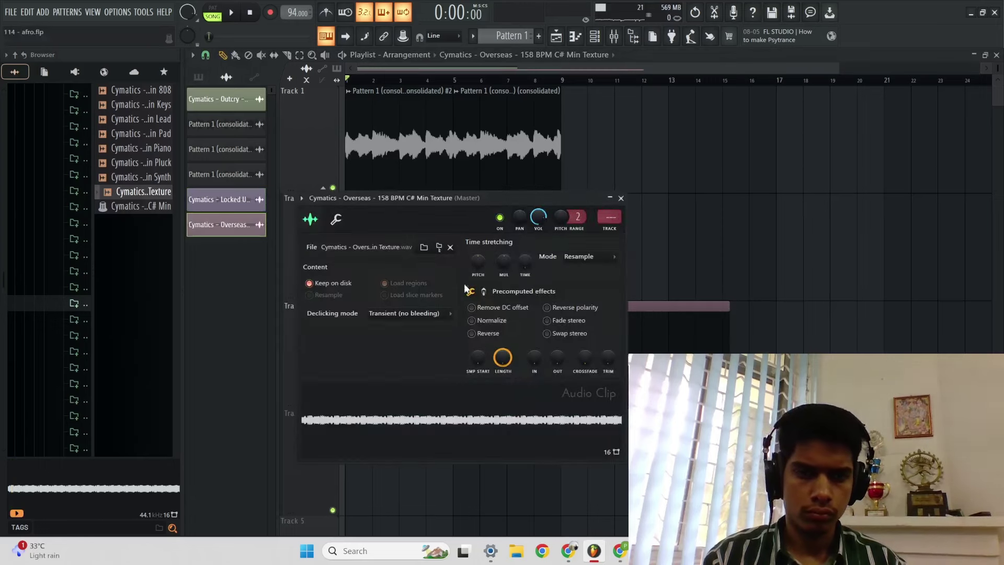
Step: Time-stretch the texture clip to 16 bars in Stretch mode and set its pitch shift to +500 cents
mouse_move(526, 261)
left_mouse_down()
mouse_move(526, 246)
mouse_move(525, 256)
left_mouse_up()
key("space")
left_click(588, 257)
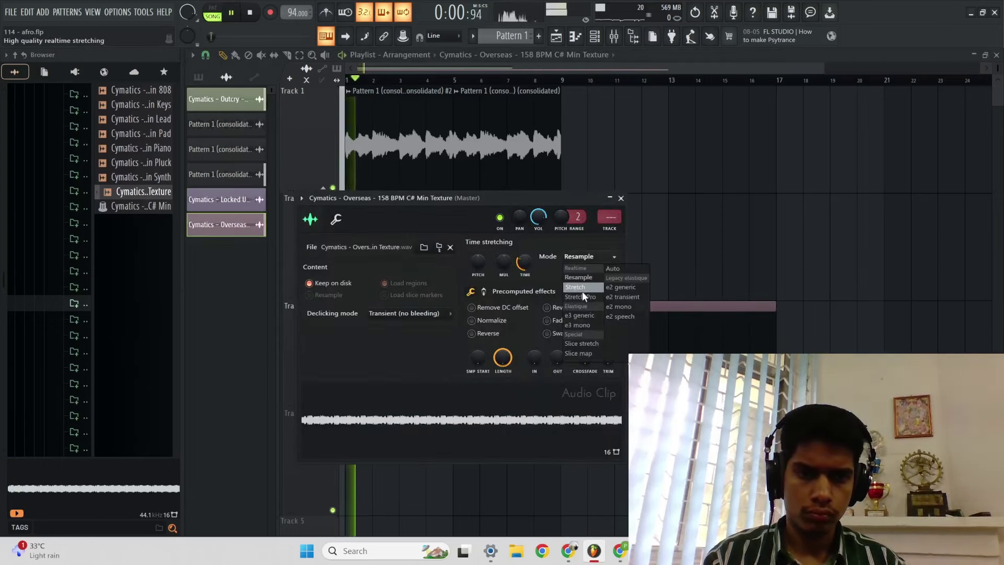
left_click(583, 291)
key("space")
left_click(653, 320)
double_click(555, 322)
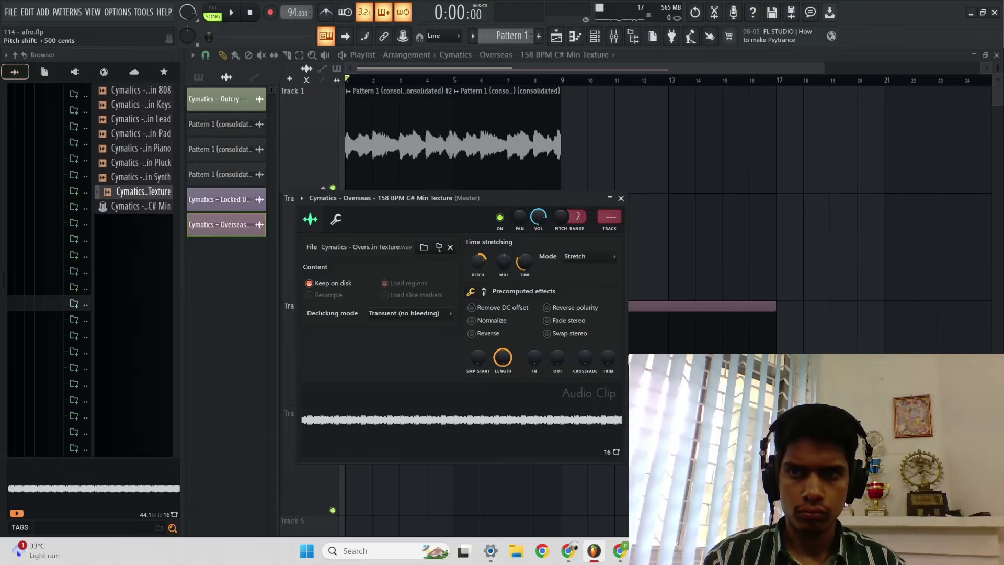
Step: Slice the texture clip at bar 9 and delete the part after it so it matches the eight-bar loop
right_click(715, 238)
scroll(738, 231, "up", 3)
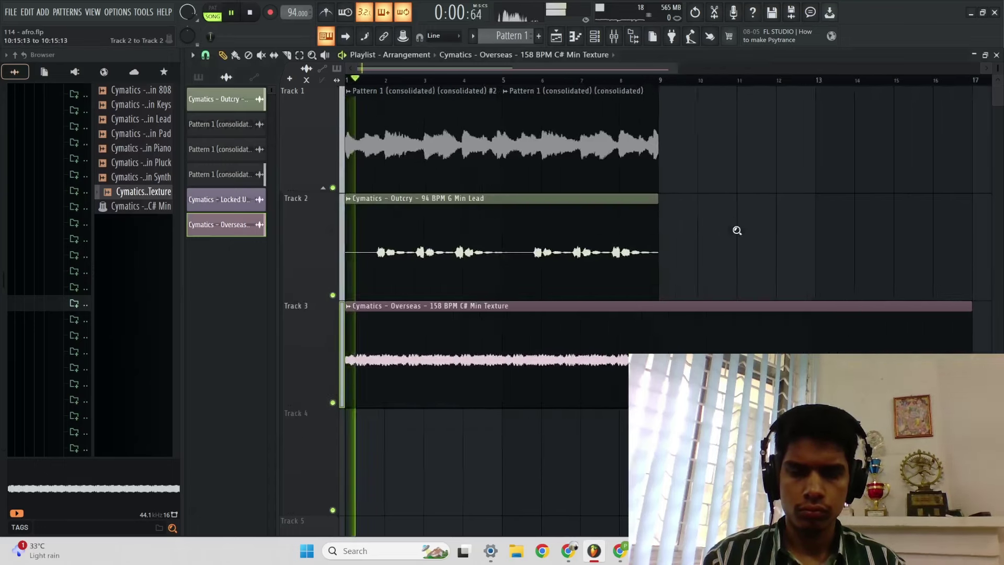
scroll(738, 238, "down", 4)
scroll(738, 240, "up", 4)
scroll(732, 246, "down", 1)
key("c")
left_click(593, 359)
right_click(595, 309)
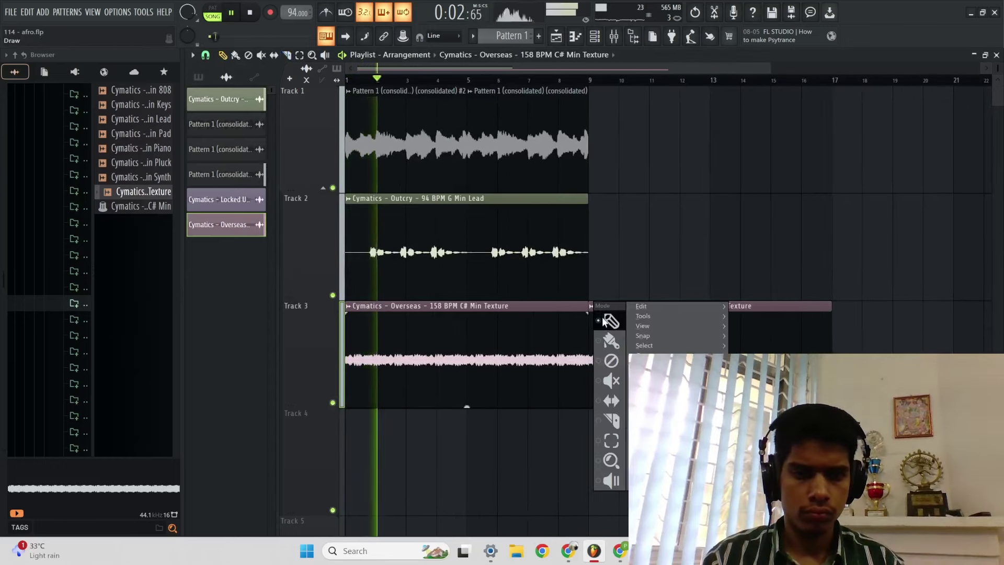
left_click(610, 320)
right_click(596, 390)
Step: Lower the texture clip's gain to -7.7 dB and listen to it soloed and in the mix
left_click_drag(467, 407, 467, 424)
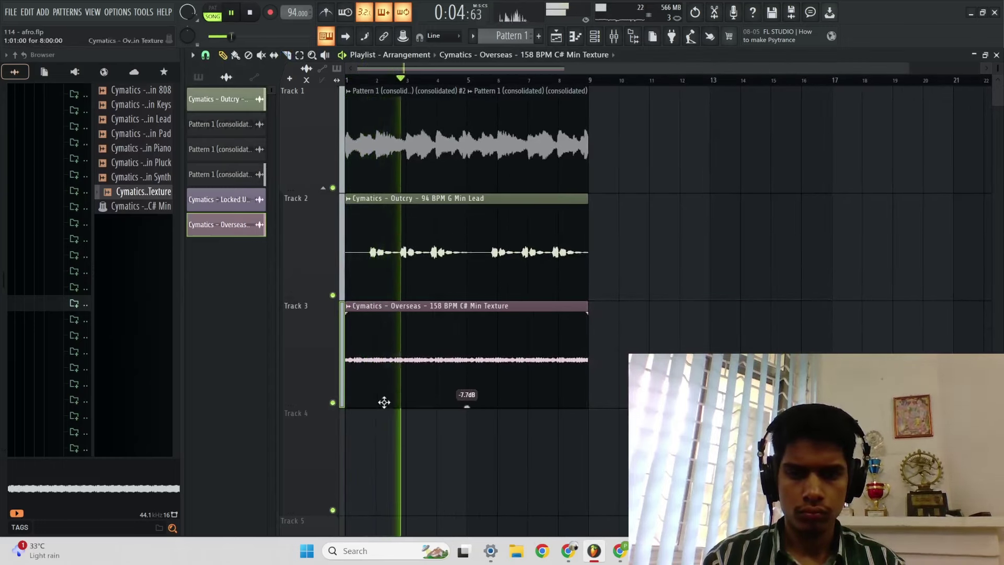
right_click(333, 403)
right_click(333, 403)
scroll(413, 389, "up", 4)
scroll(442, 384, "down", 4)
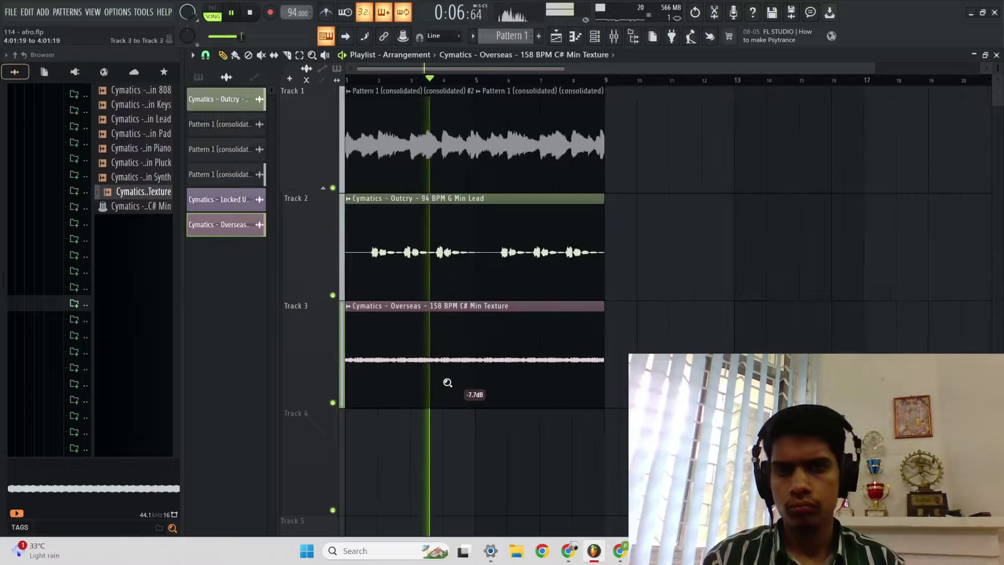
scroll(447, 385, "up", 2)
scroll(471, 398, "down", 1)
scroll(696, 331, "up", 3)
scroll(698, 331, "down", 3)
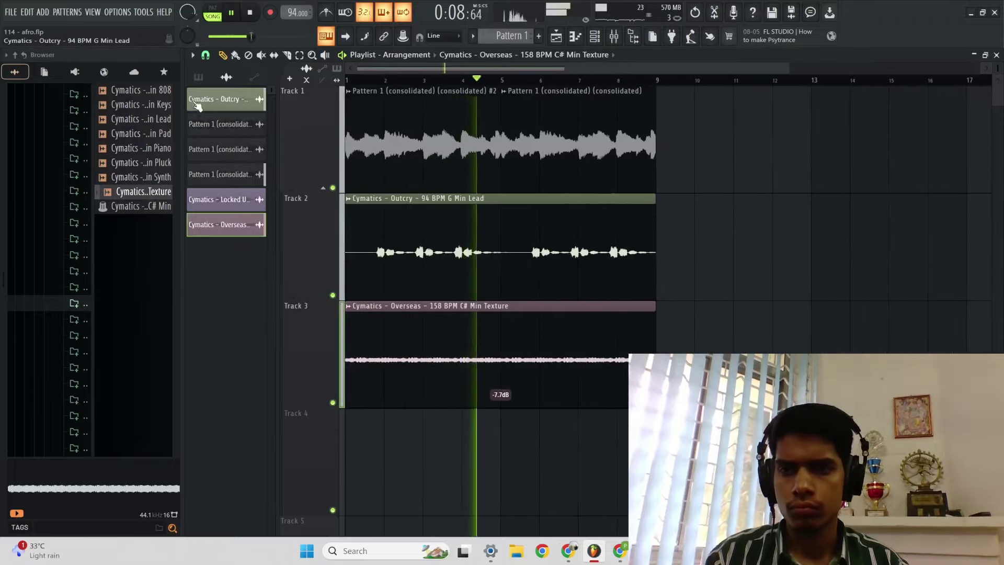
Step: Place an eight-bar Pattern 2 clip at bar 1 on Track 4 and open its channels
left_click(199, 77)
left_click_drag(223, 113, 653, 462)
right_click(646, 461)
scroll(646, 462, "down", 3)
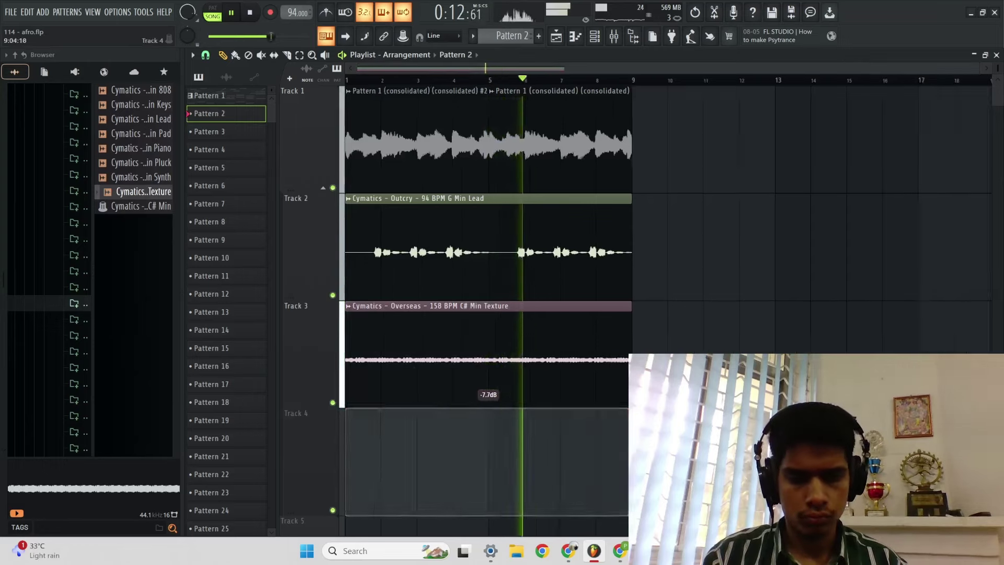
key("ctrl+z")
key("space")
double_click(482, 459)
key("space")
key("space")
Step: Browse My Library to the lead one-shots of synth palace 2.0 inside the !! new folder
left_click(395, 302)
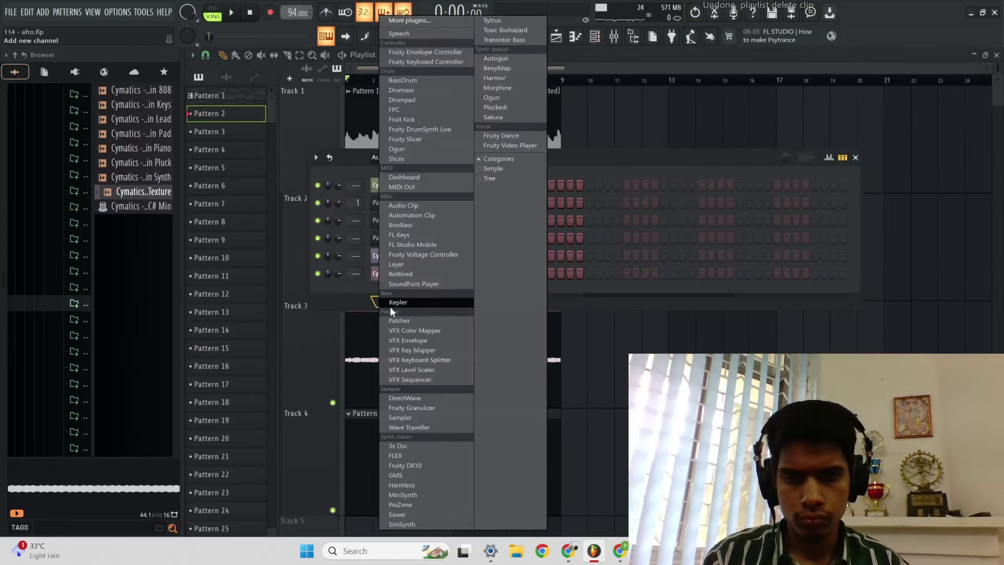
left_click(86, 316)
scroll(80, 331, "up", 5)
left_click(66, 251)
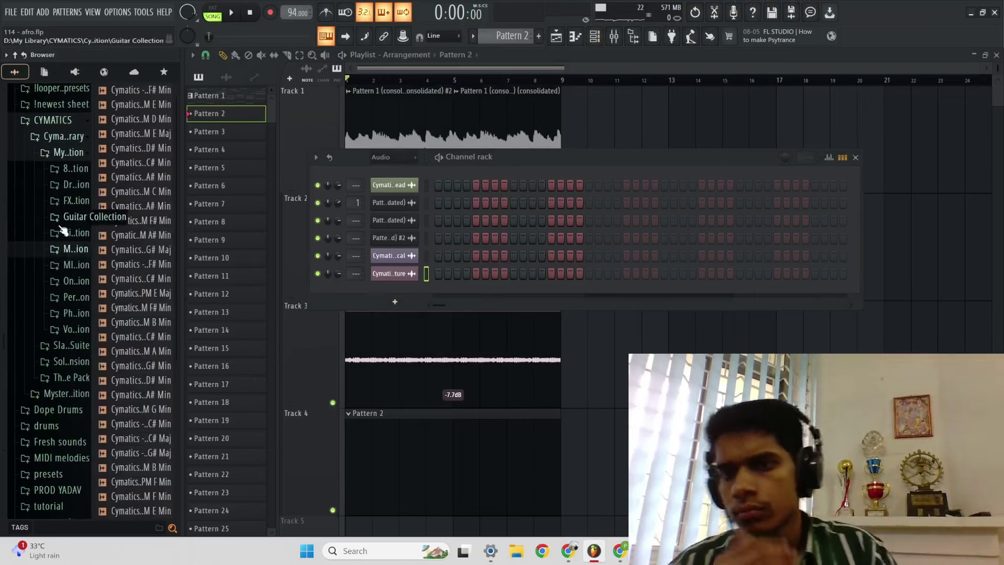
left_click(68, 152)
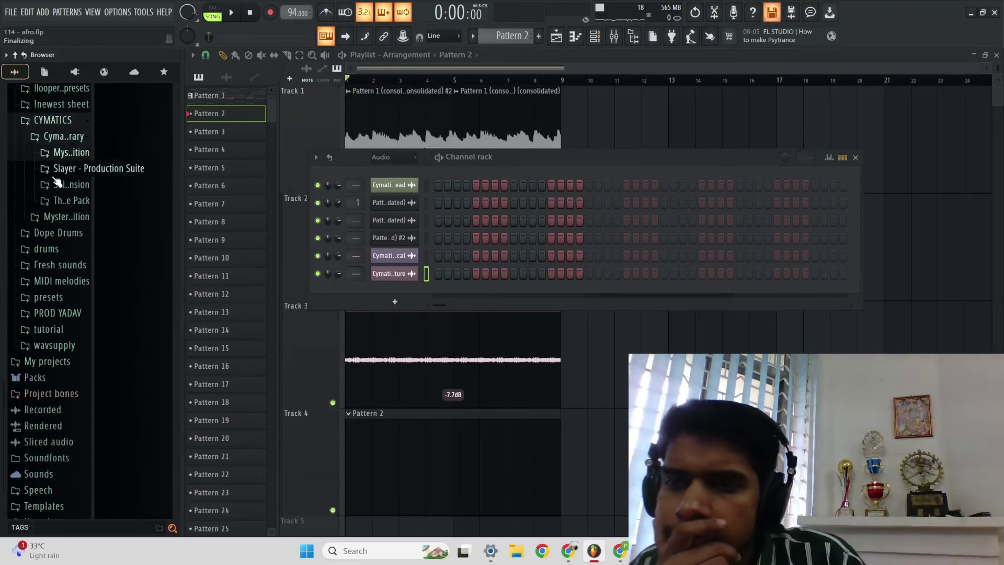
scroll(41, 209, "up", 4)
left_click(40, 209)
scroll(66, 261, "down", 3)
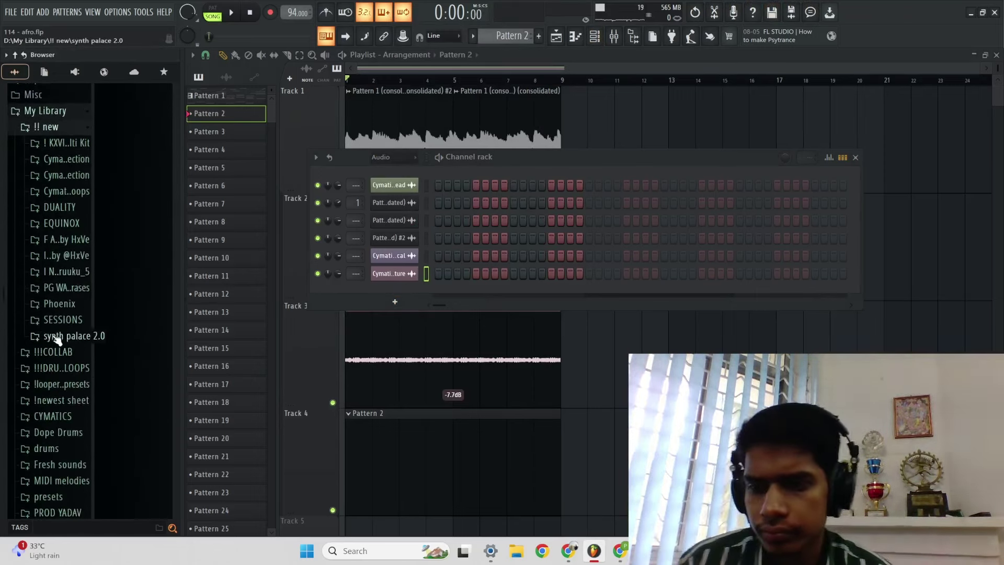
left_click(82, 351)
left_click(77, 372)
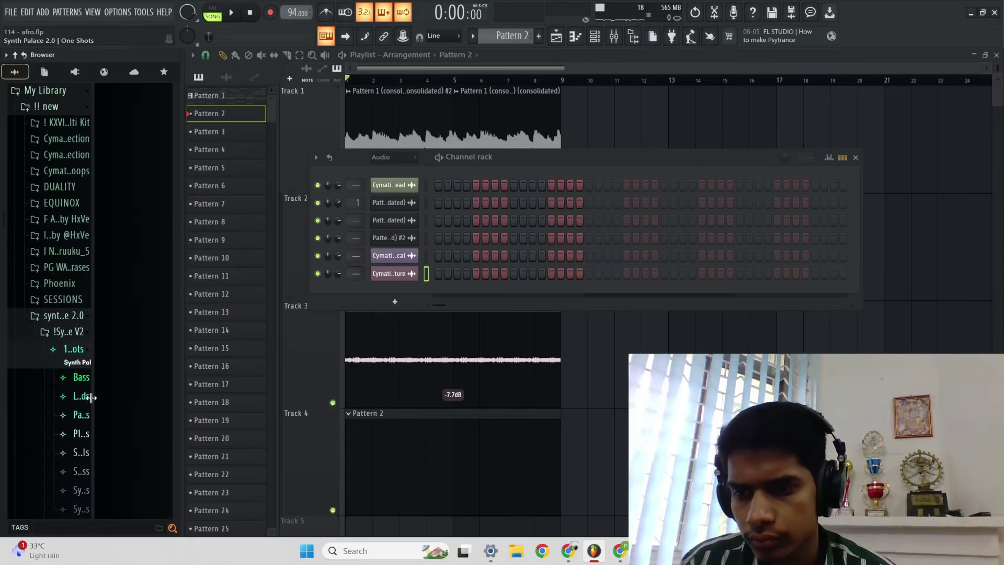
left_click(85, 401)
Step: Audition the Synth Palace leads against the loop and try the Soothing lead as a new channel
left_click(124, 339)
key("space")
left_click(126, 354)
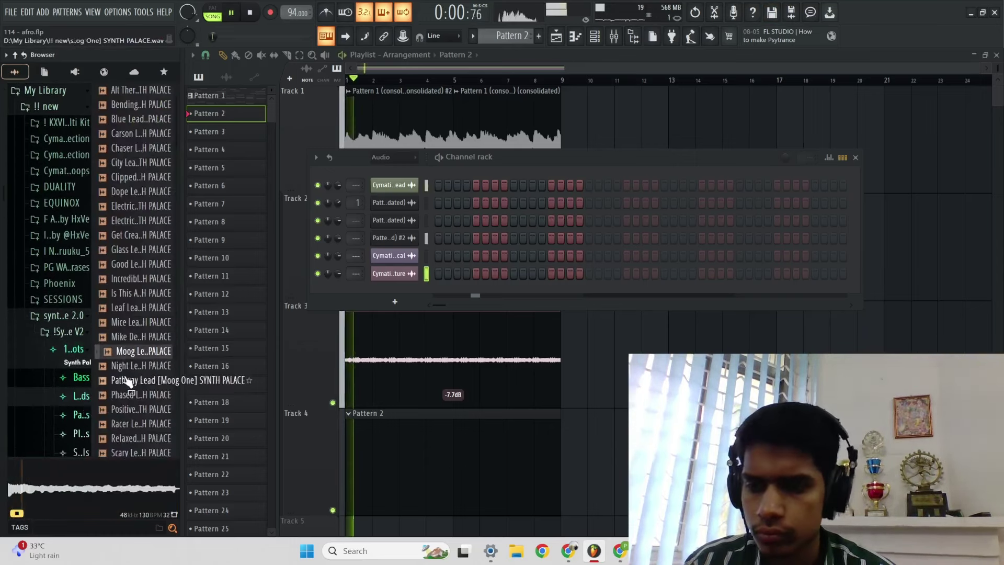
scroll(130, 361, "down", 3)
left_click(136, 341)
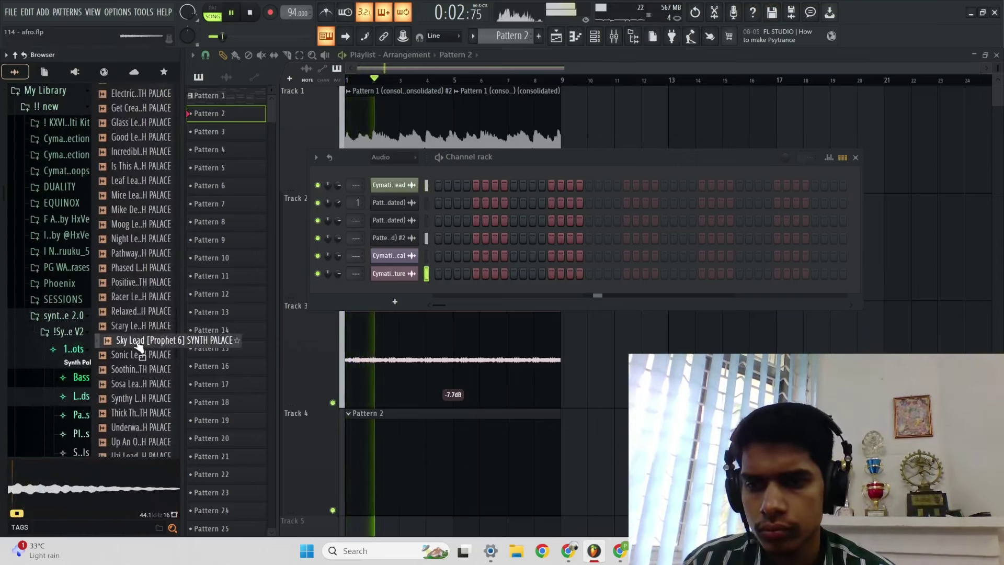
left_click(139, 370)
left_click_drag(139, 370, 400, 284)
scroll(157, 398, "down", 2)
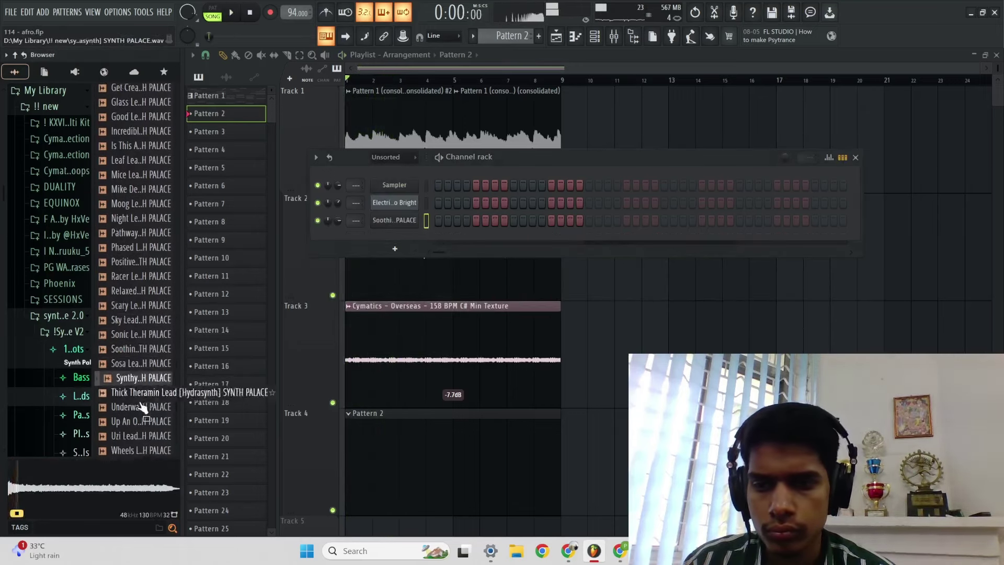
Step: Audition further leads and load Wheels Lead [Moog One] SYNTH PALACE onto the lead channel
left_click(146, 405)
key("F6")
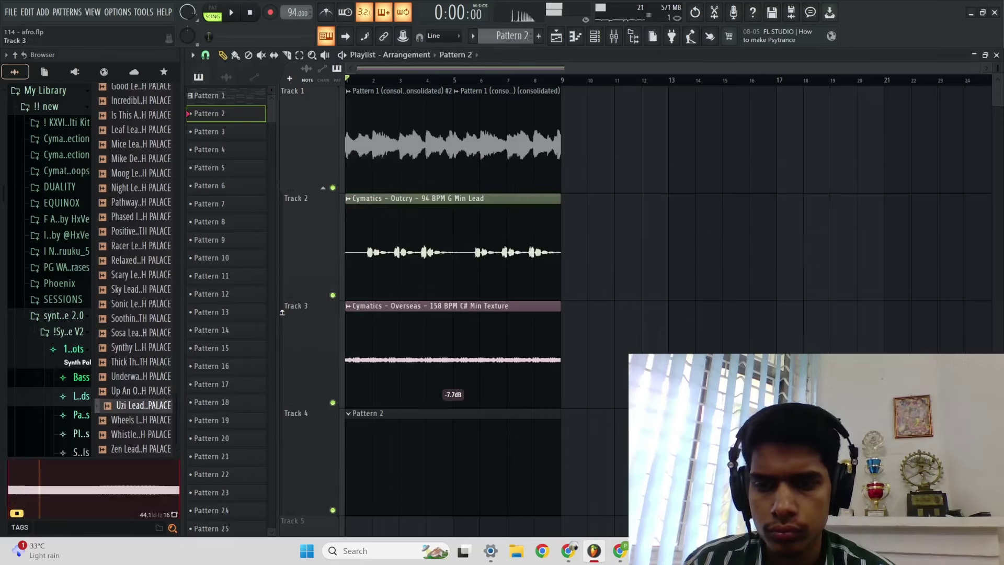
left_click(150, 421)
key("F6")
left_click_drag(151, 423, 408, 231)
key("space")
Step: Enable the volume envelope of the Wheels Lead channel and set its release time to 0%
left_click(253, 116)
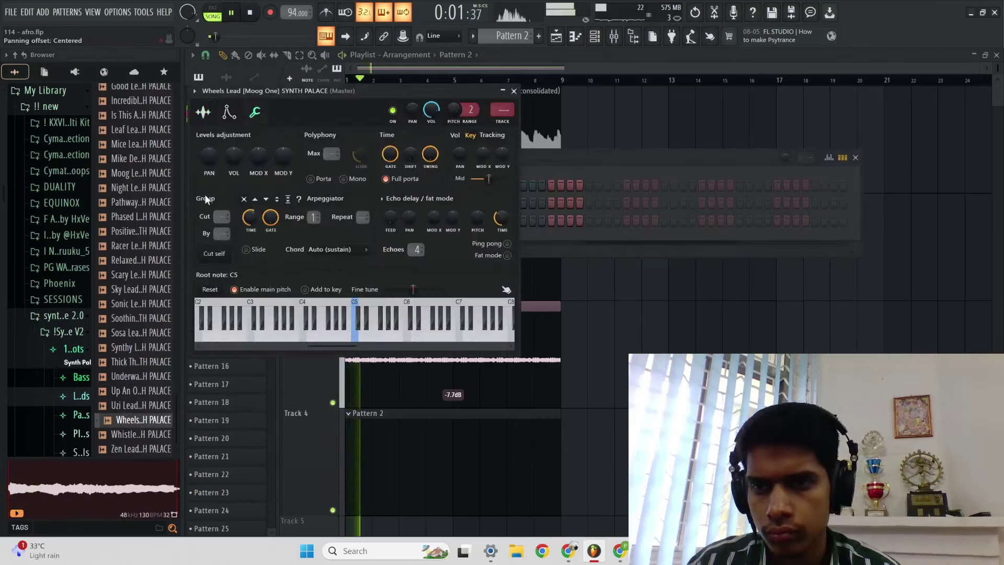
left_click(230, 112)
key("space")
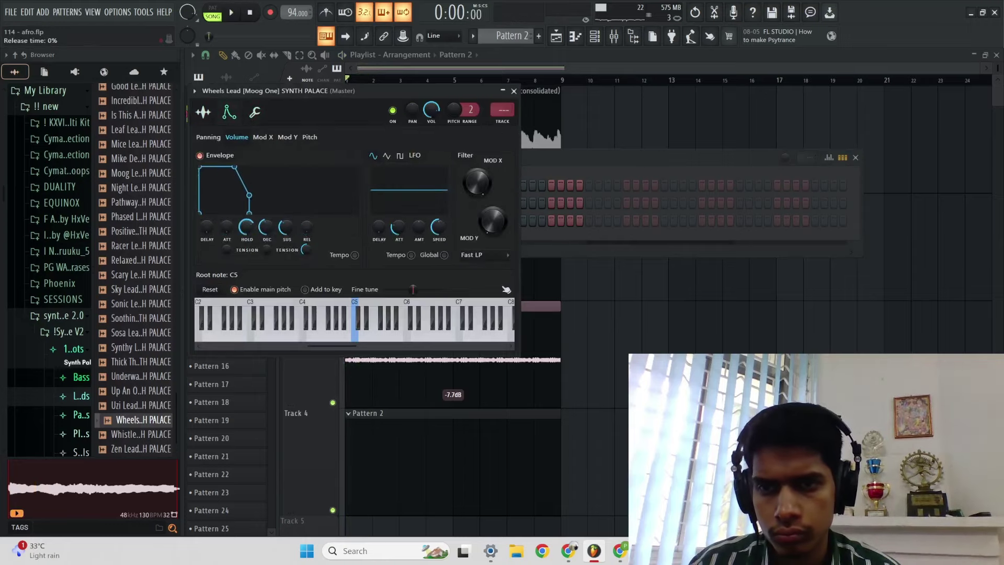
Step: Draw a G5 note at bar 1 in the Wheels Lead piano roll, lower its velocity and play it
key("F7")
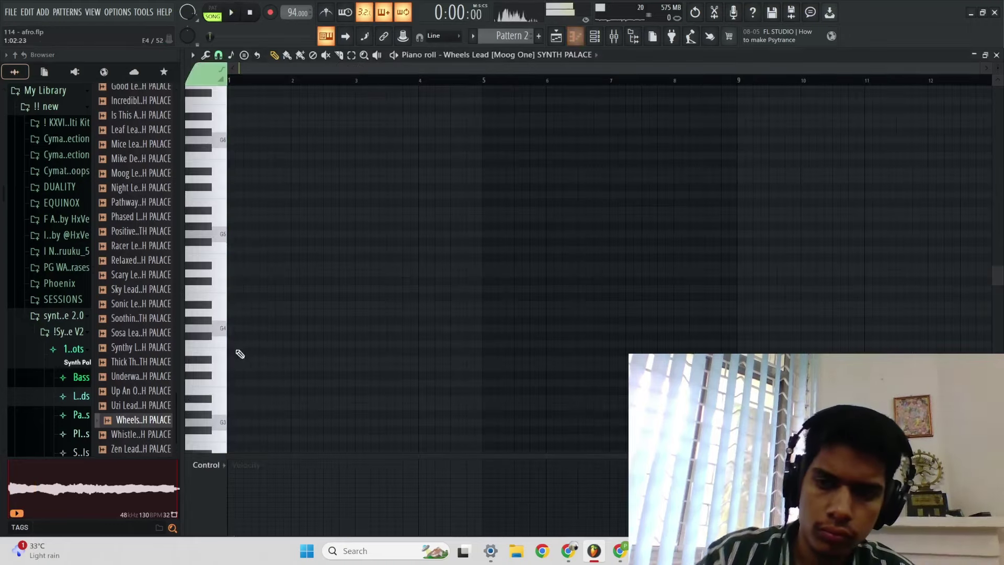
key("space")
key("space")
right_click(263, 318, "ctrl")
right_click(272, 270)
left_click_drag(237, 131, 223, 128)
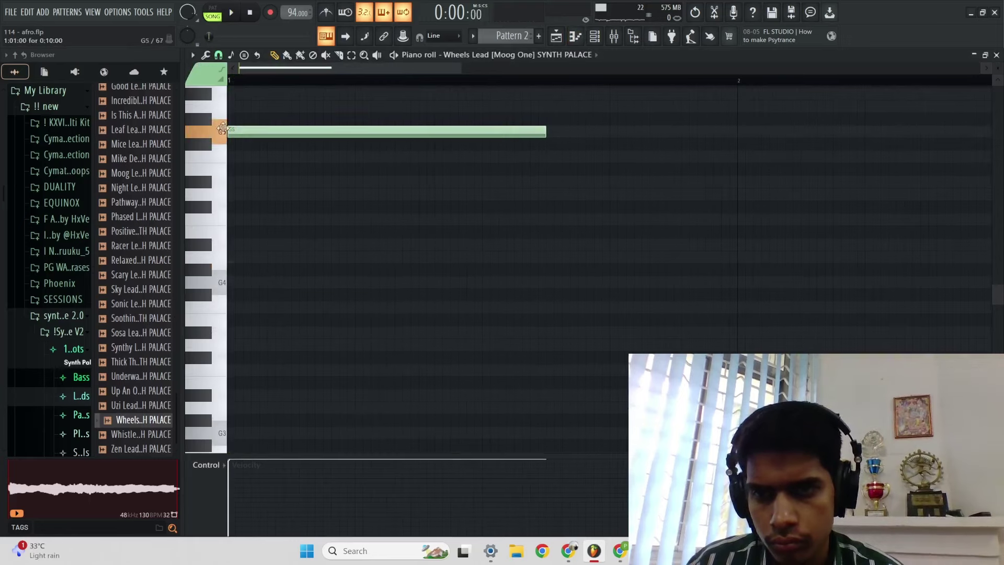
left_click(256, 508)
key("space")
right_click(307, 335, "ctrl")
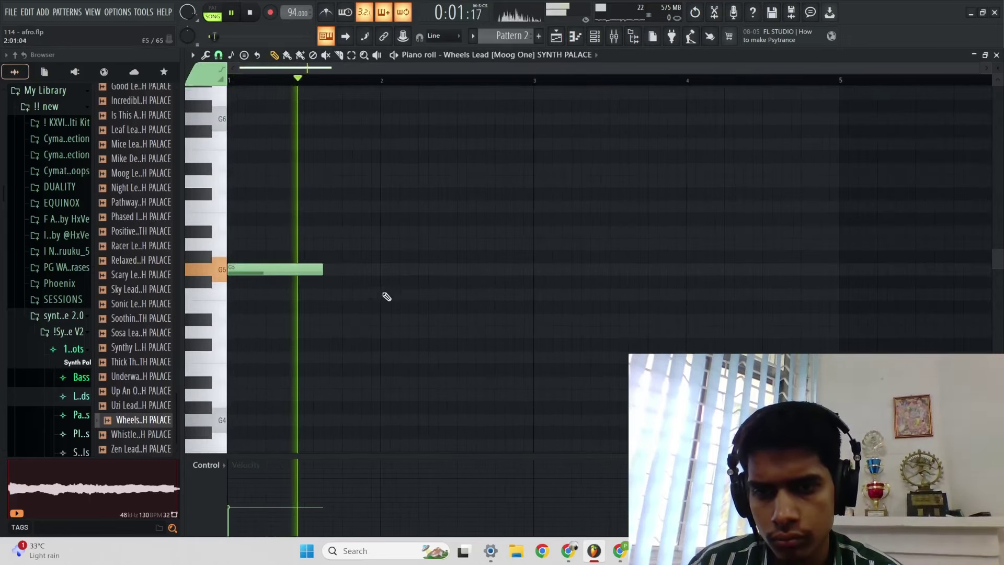
Step: Add an A#5 note of the same length at bar 2 and replay the melody
left_click(383, 234)
right_click(417, 262, "ctrl")
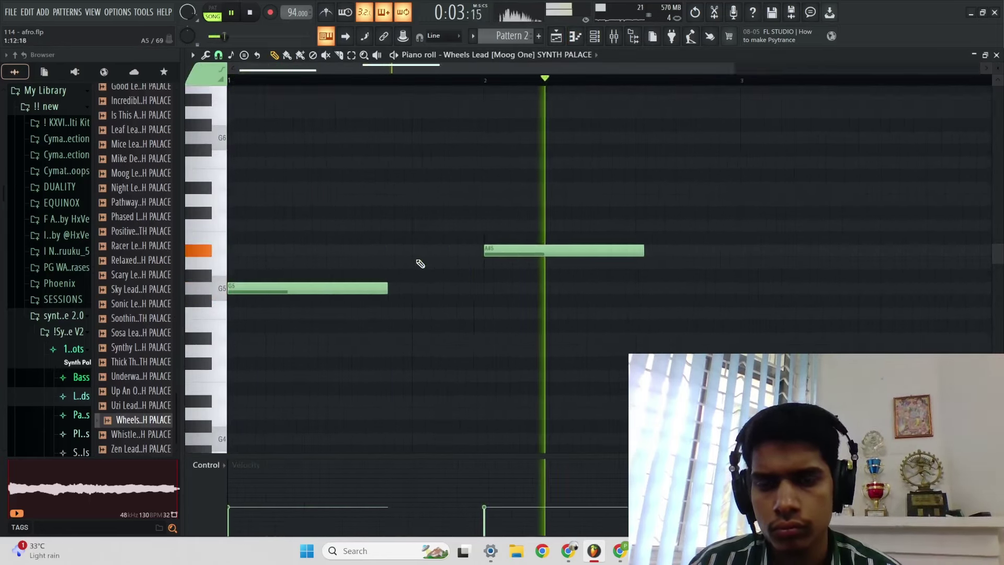
right_click(417, 261, "ctrl")
key("space")
Step: Add a short A5 note leading into bar 2 and try the bar 2 note at D#5
scroll(464, 343, "up", 2)
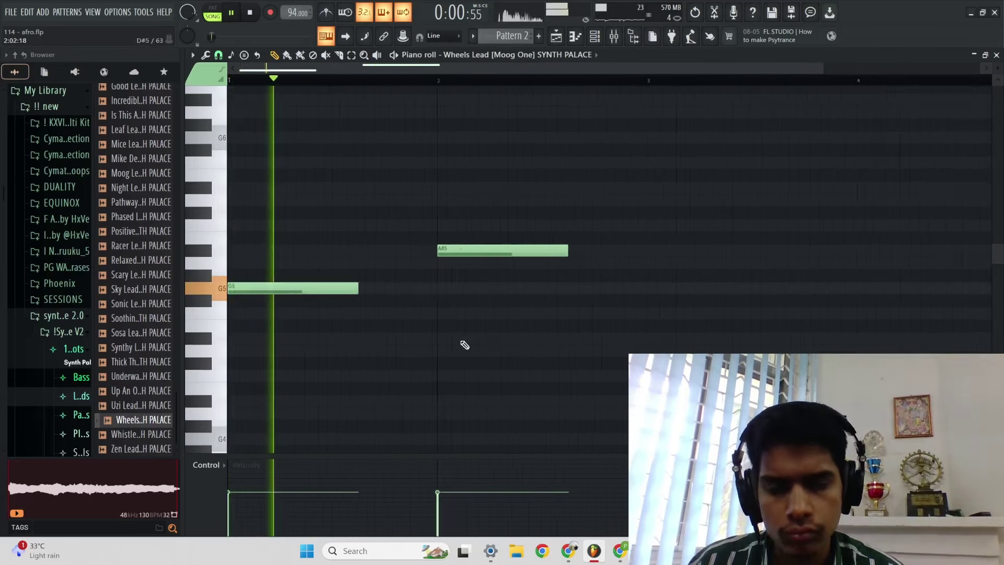
scroll(450, 335, "down", 2)
left_click(354, 265)
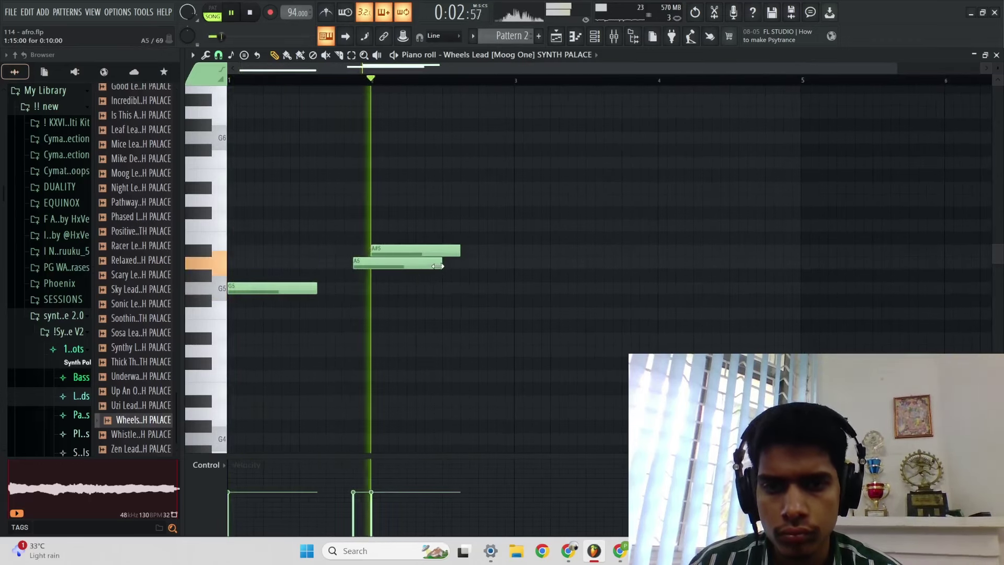
left_click_drag(433, 267, 385, 341)
scroll(407, 311, "up", 2)
scroll(429, 272, "down", 2)
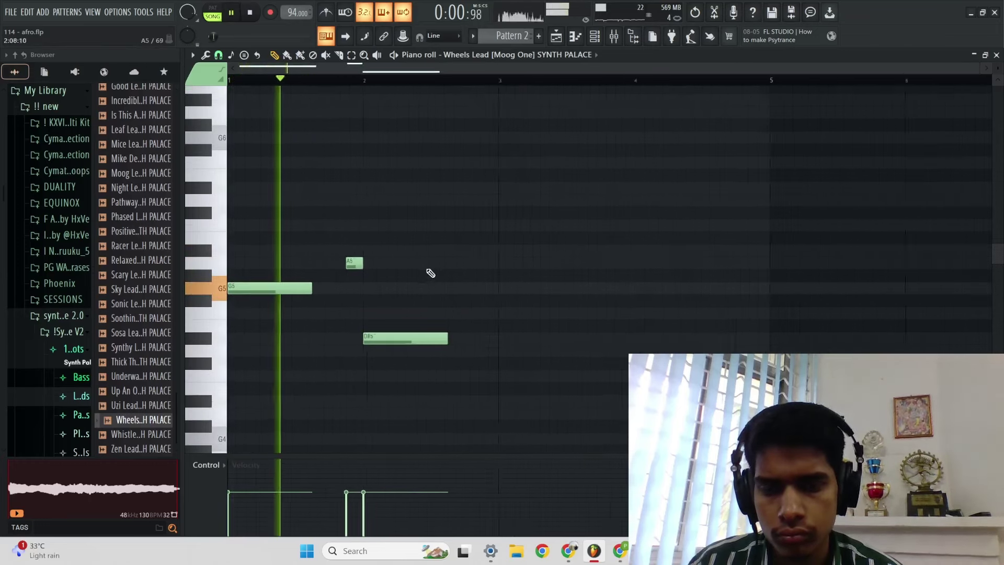
scroll(433, 271, "up", 1)
scroll(435, 271, "down", 1)
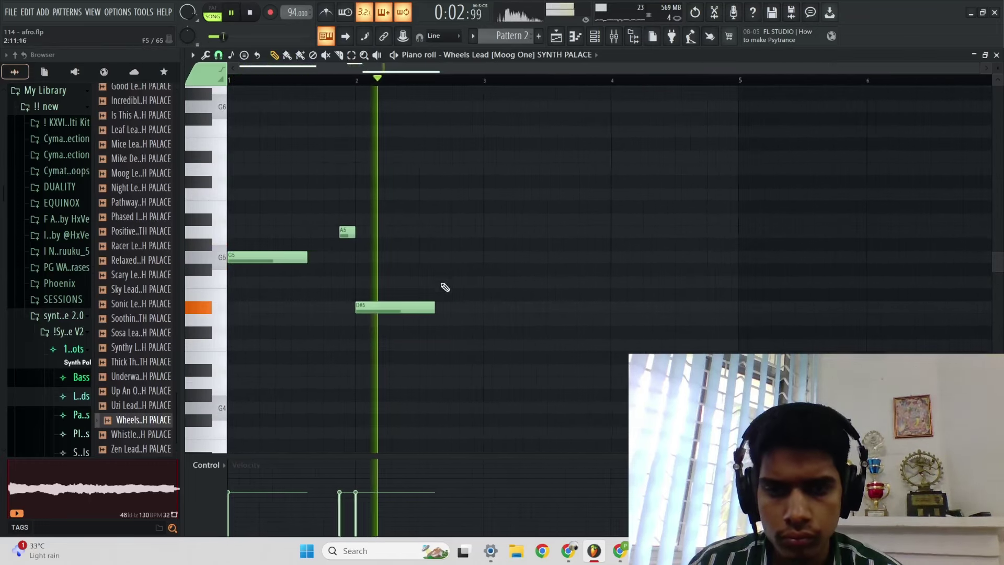
Step: Raise the bar 2 note back to A#5 and listen to the phrase
left_click_drag(388, 309, 392, 224)
scroll(418, 246, "up", 1)
scroll(418, 246, "up", 1)
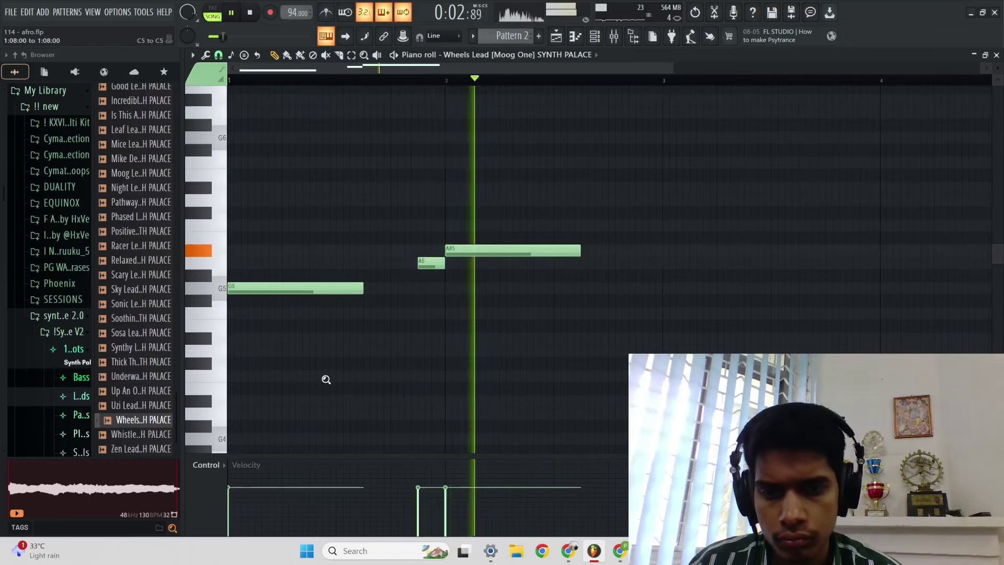
scroll(439, 308, "down", 1)
Step: Repeat the A5 and A#5 pair leading into bar 3 and lower the long bar 3 note to F5
left_click(471, 268)
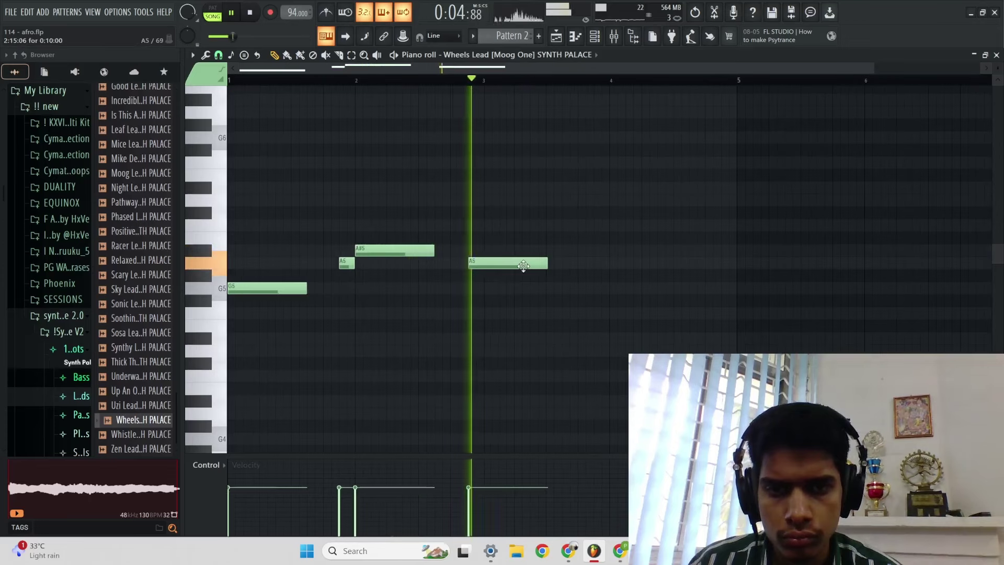
right_click(524, 265)
left_click_drag(434, 277, 512, 256)
left_click(523, 269)
scroll(522, 269, "up", 2)
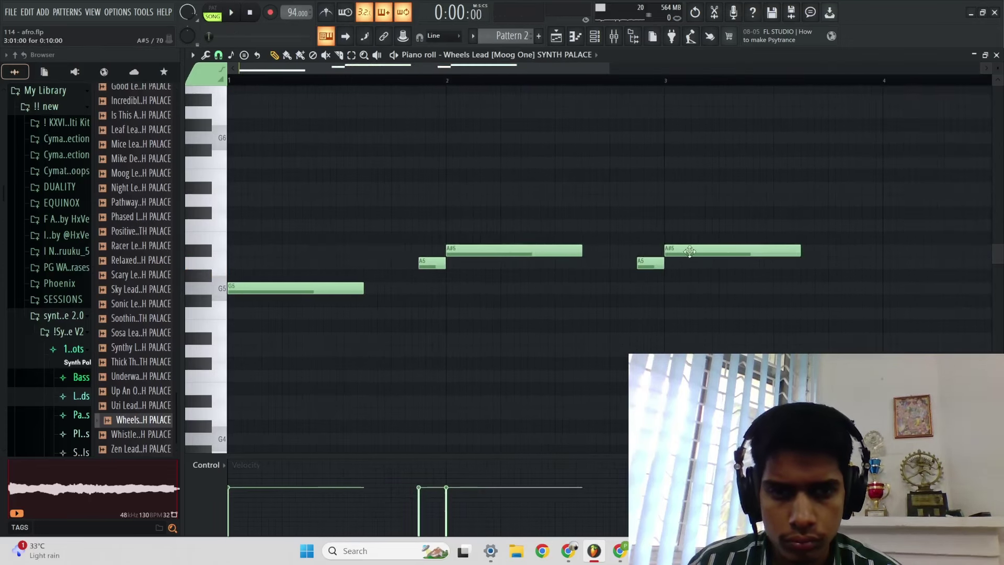
left_click_drag(690, 250, 694, 317)
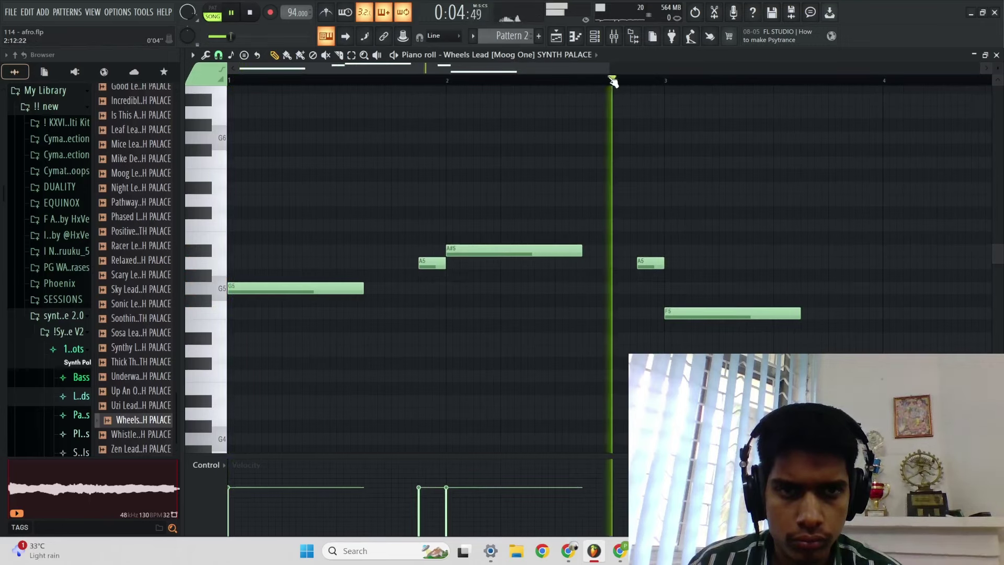
Step: Add a D#5 note on the last beat of bar 3 and a D5 note at bar 4
scroll(619, 130, "down", 3)
scroll(562, 326, "up", 2)
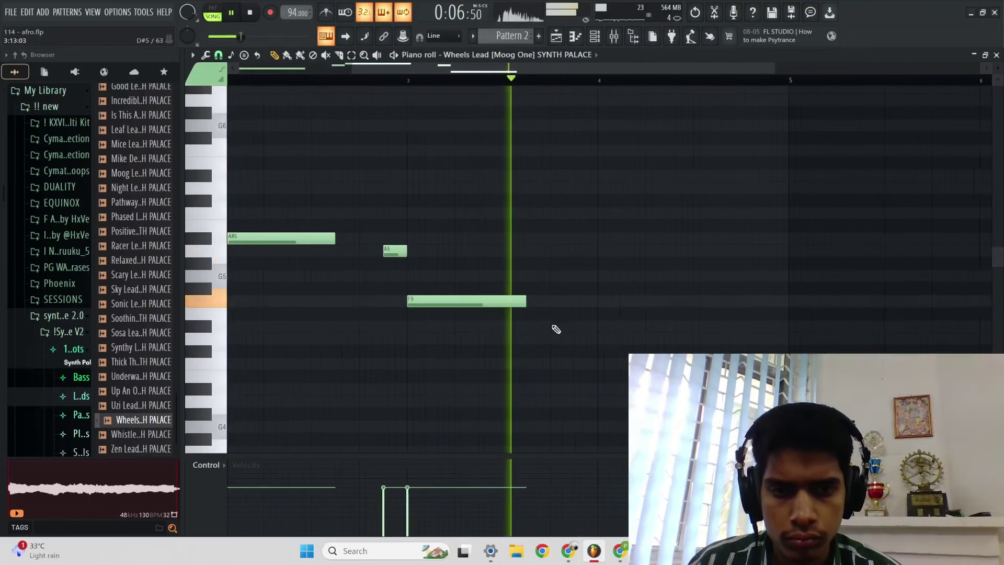
left_click(554, 329)
left_click(602, 339)
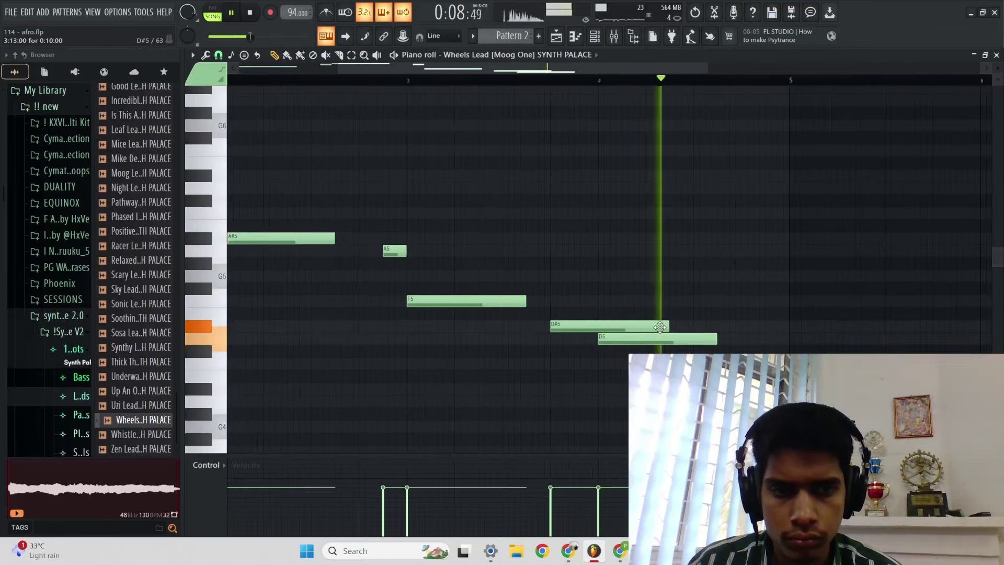
Step: Shorten the D#5 note so it ends at bar 4, and play back the phrase
scroll(401, 186, "down", 3)
key("space")
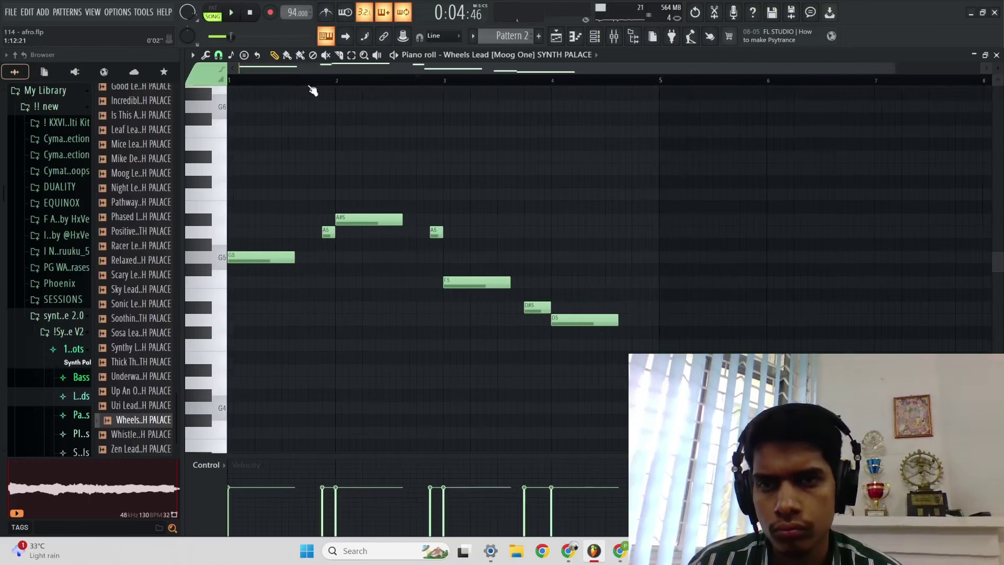
key("space")
Step: Try to duplicate the four-bar lead melody into bars 5 to 8 of the pattern
left_click_drag(660, 82, 229, 82)
key("ctrl+b")
scroll(495, 178, "up", 4)
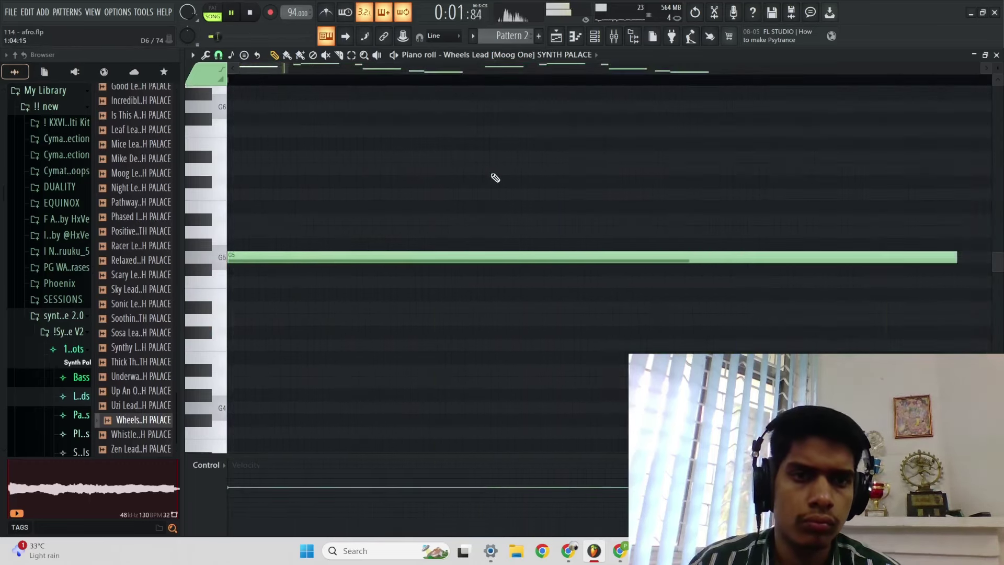
scroll(495, 178, "down", 5)
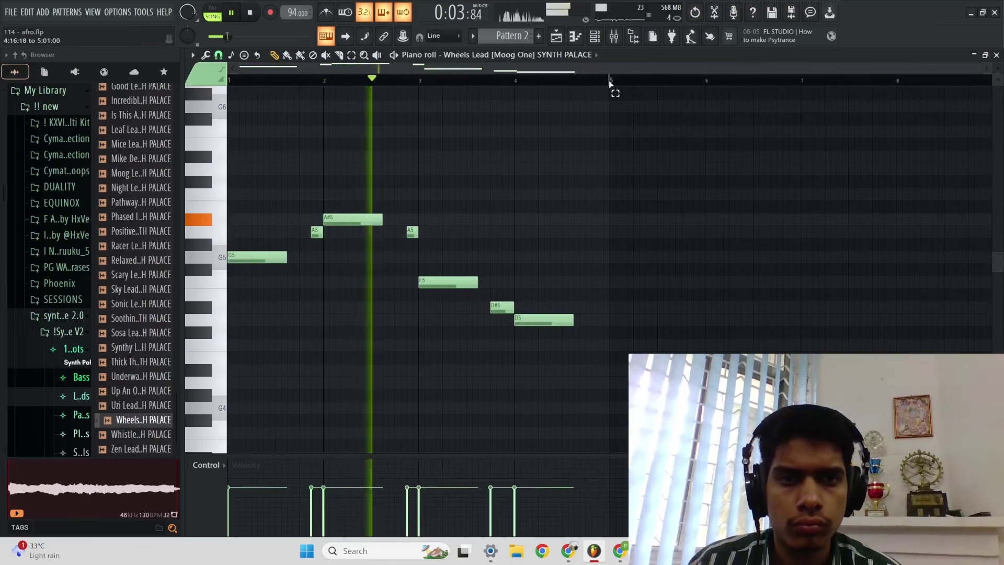
Step: Move the Pattern 2 clip on Track 4 of the playlist so it starts at bar 5
left_click_drag(609, 83, 229, 83)
key("ctrl+d")
left_click(556, 37)
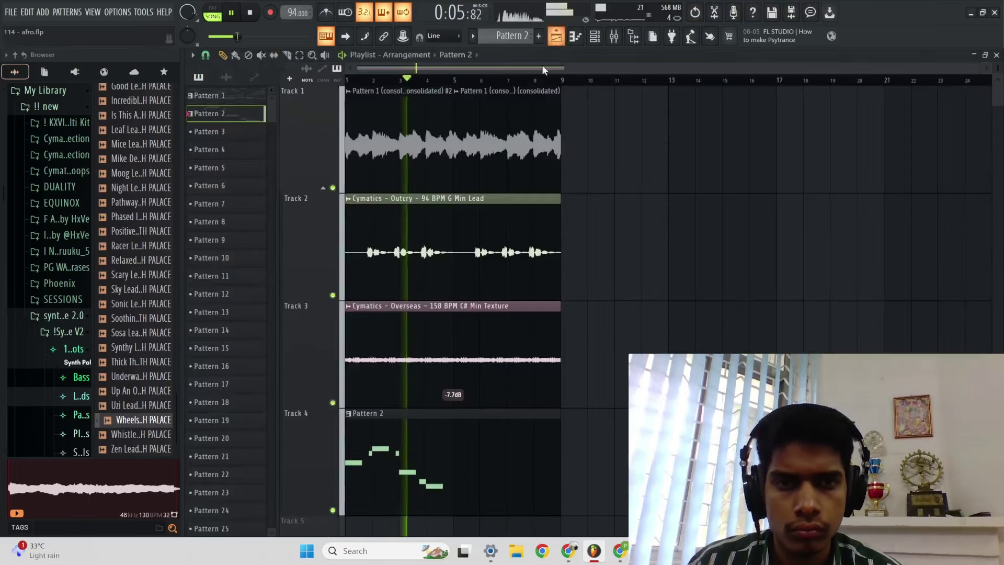
left_click_drag(447, 465, 558, 465)
Step: Load ValhallaVintageVerb into effect slot 2 of the Wheels Lead mixer track
key("F6")
key("F9")
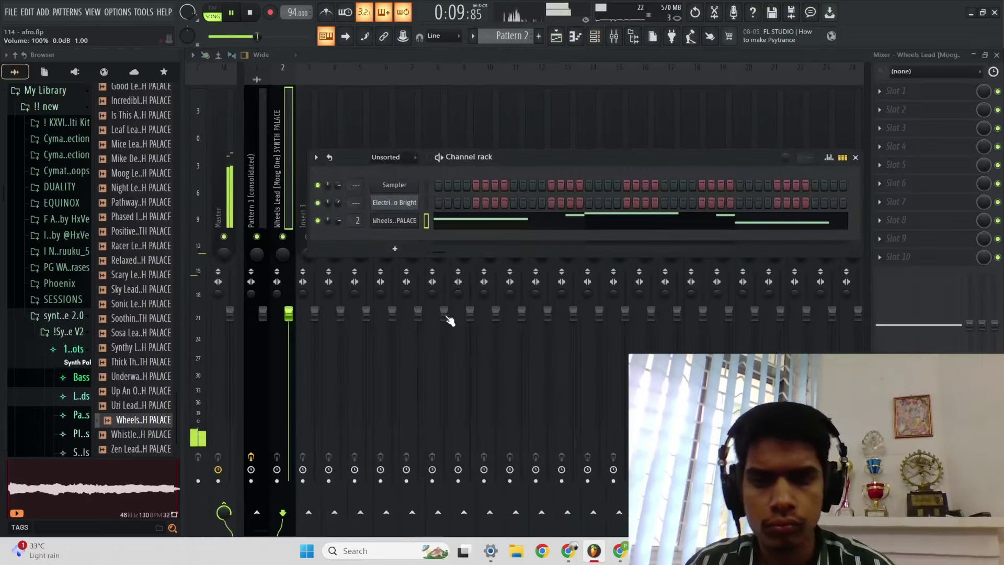
left_click(921, 110)
mouse_move(915, 123)
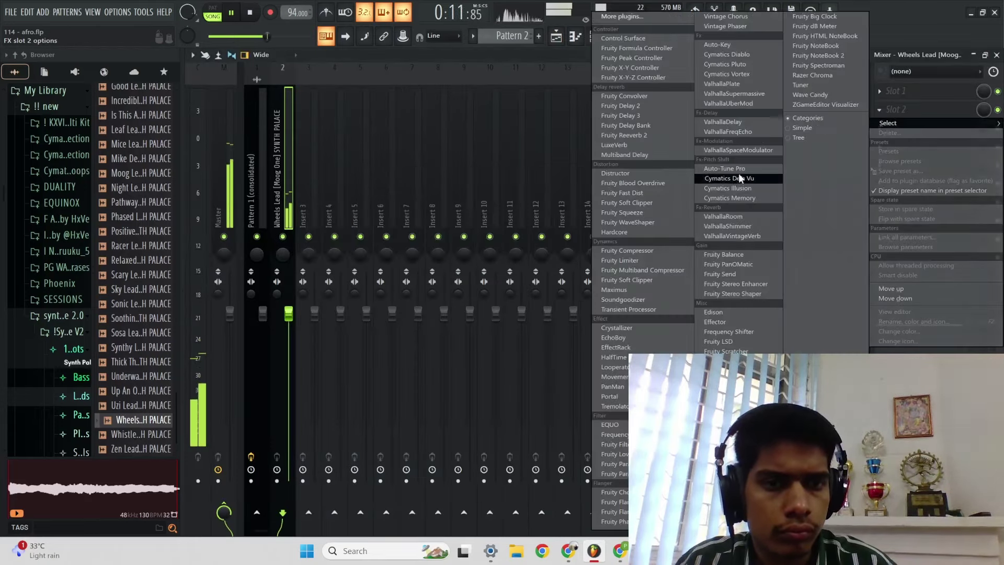
left_click(738, 236)
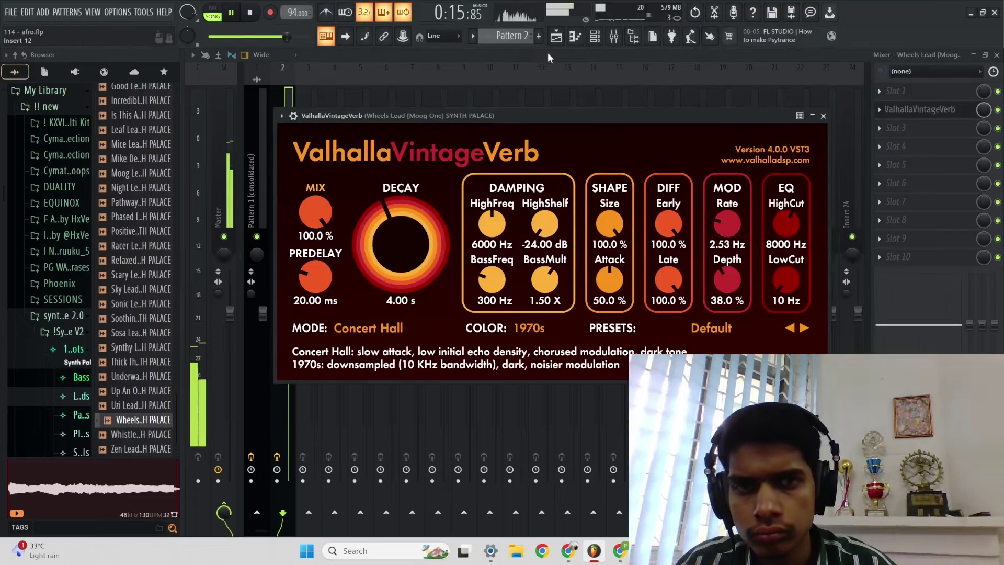
Step: Consolidate the Pattern 2 clip at bar 5 to audio and delete the muted original from Track 5
left_click(558, 45)
left_click(572, 408)
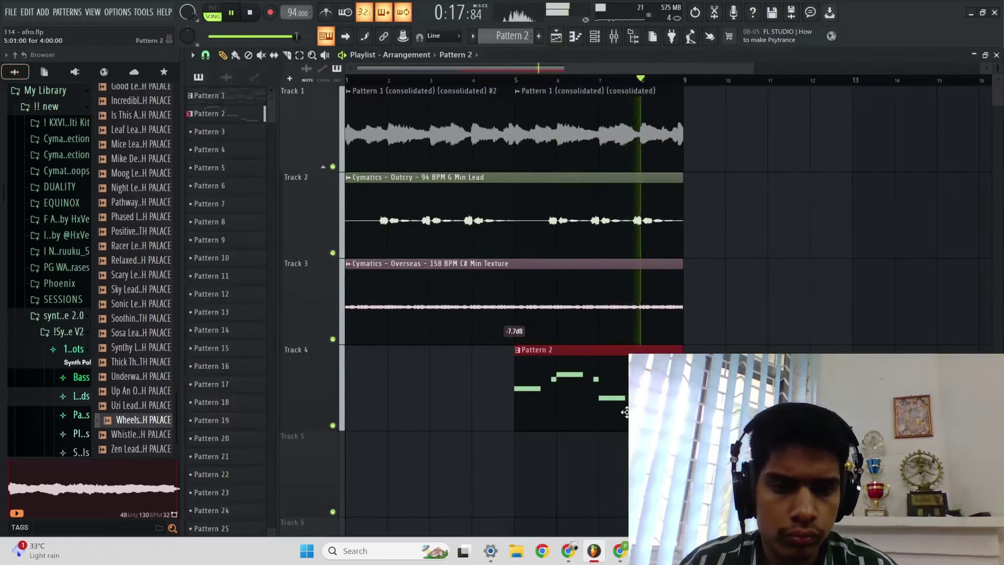
key("ctrl+alt+c")
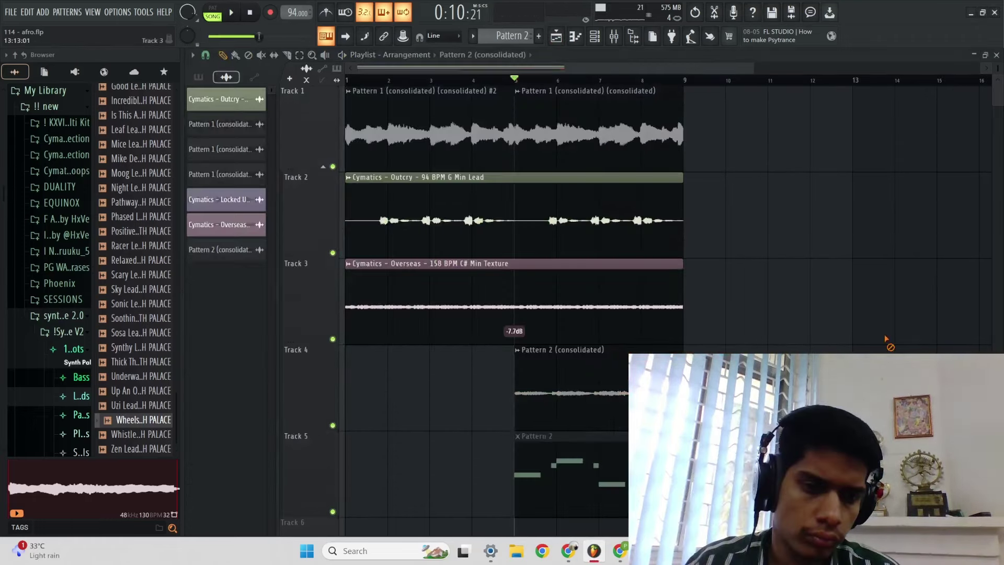
right_click(544, 481)
Step: Duplicate the whole eight-bar arrangement so the copy starts at bar 9
key("space")
scroll(654, 390, "down", 2)
scroll(654, 390, "up", 1)
key("ctrl+a")
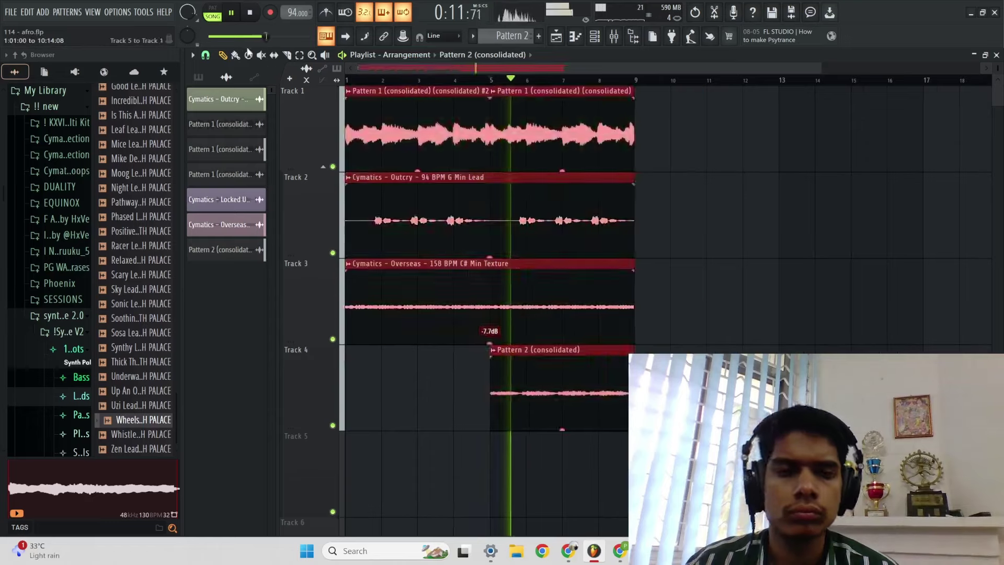
key("ctrl+b")
key("ctrl+d")
scroll(749, 224, "down", 2)
Step: Make the piano clip at bar 9 on Track 1 unique and open its clip settings
key("c")
right_click(609, 156)
left_click(620, 171)
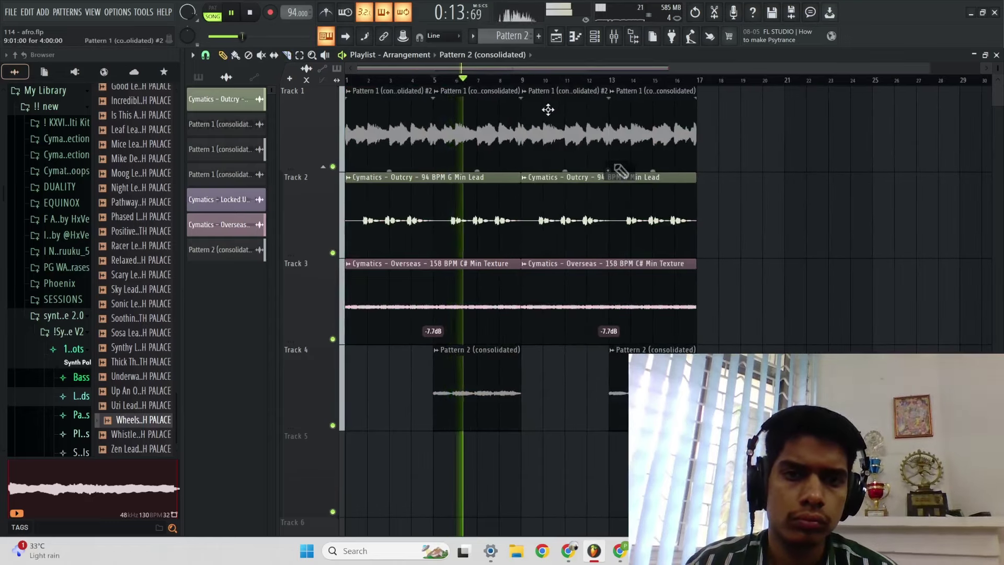
left_click(525, 92)
left_click(550, 190)
double_click(541, 93)
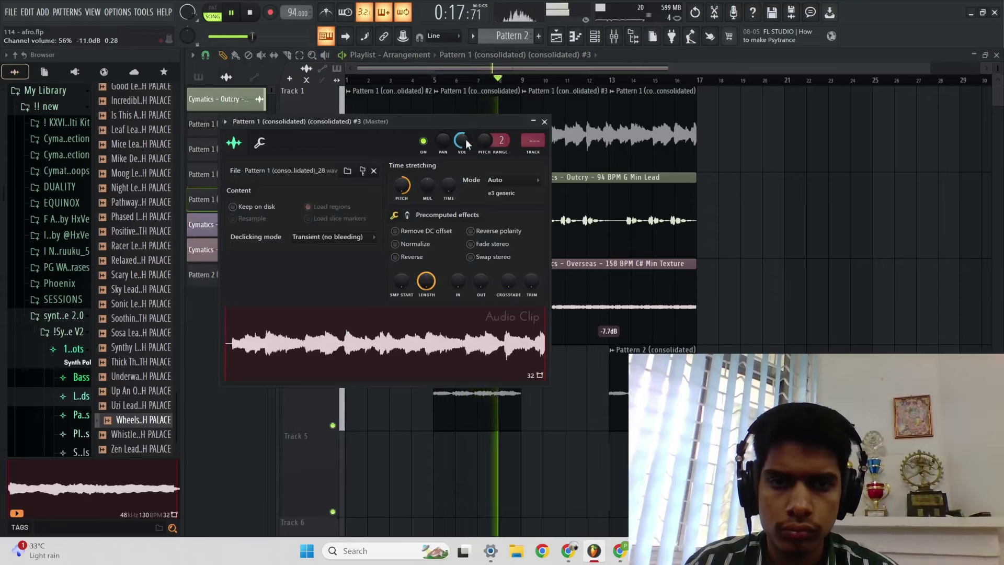
Step: Slice the second Outcry lead clip on Track 2 at bar 13
left_click(614, 195)
right_click(612, 159)
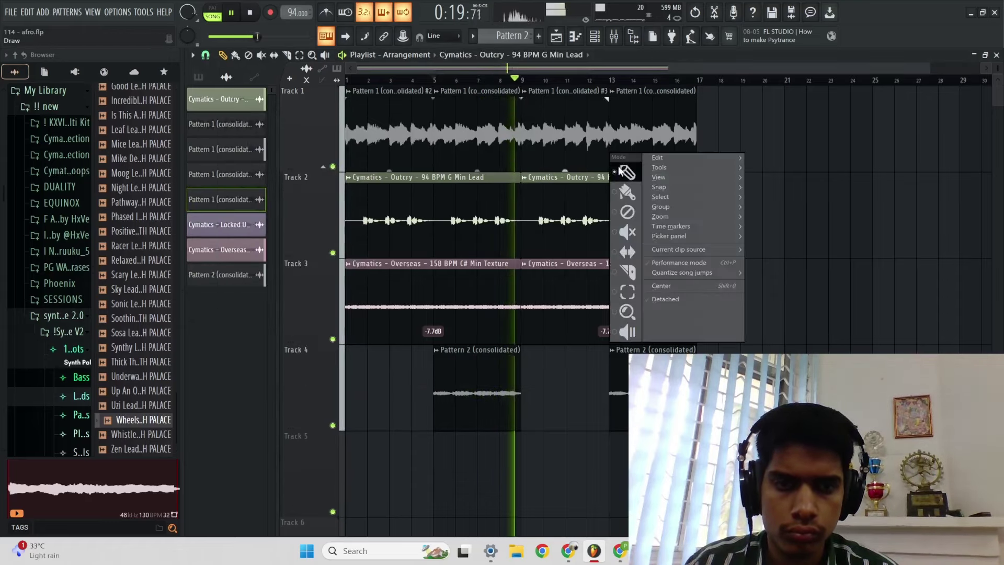
left_click(624, 171)
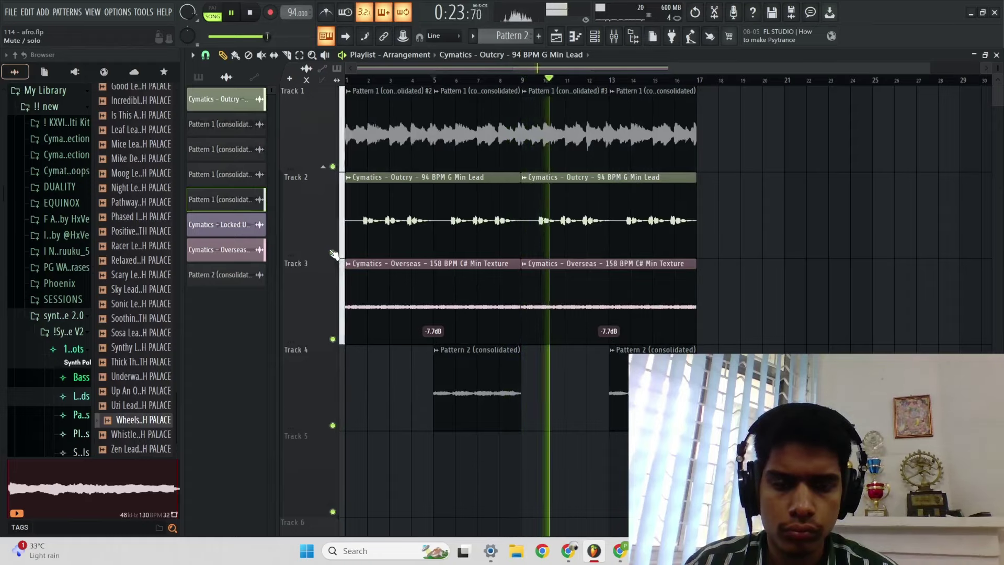
left_click(612, 192)
right_click(613, 194)
left_click(623, 211)
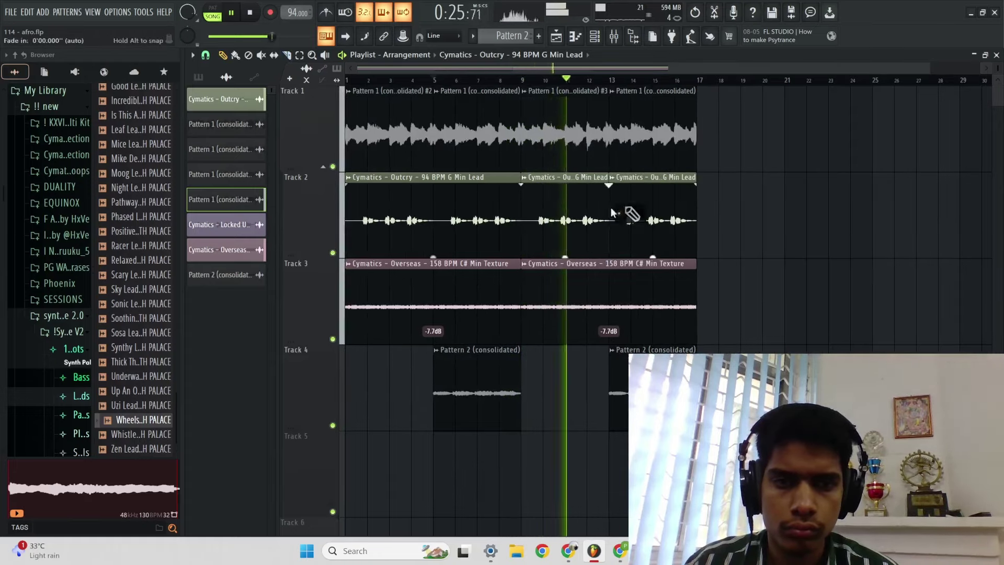
Step: Make the Outcry lead clip at bar 9 unique and open its clip settings
left_click(525, 179)
left_click(548, 277)
double_click(567, 188)
key("space")
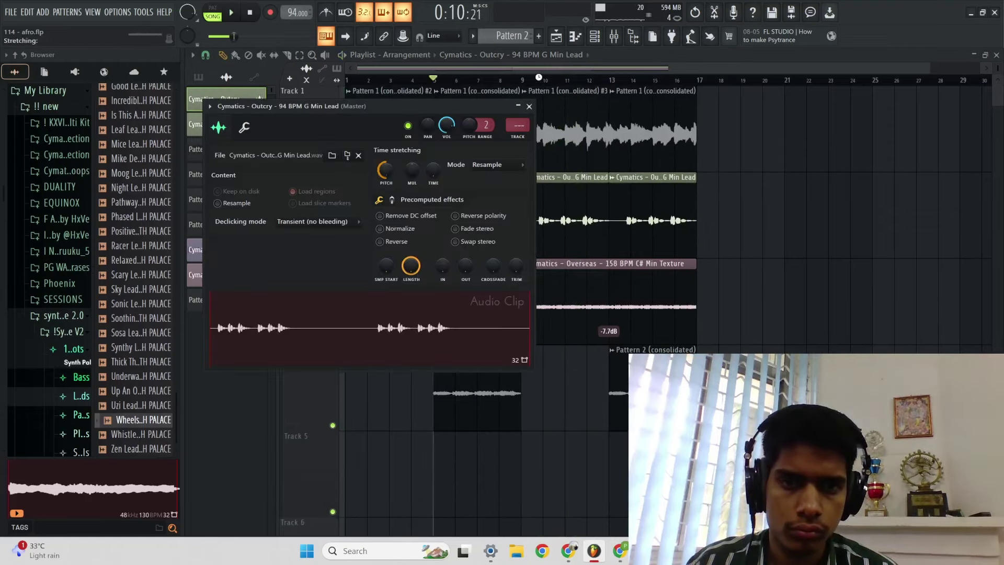
Step: Play the arrangement from bar 9 and listen to the second half with its unique piano and Outcry clips
left_click(538, 78)
key("space")
scroll(554, 150, "up", 2)
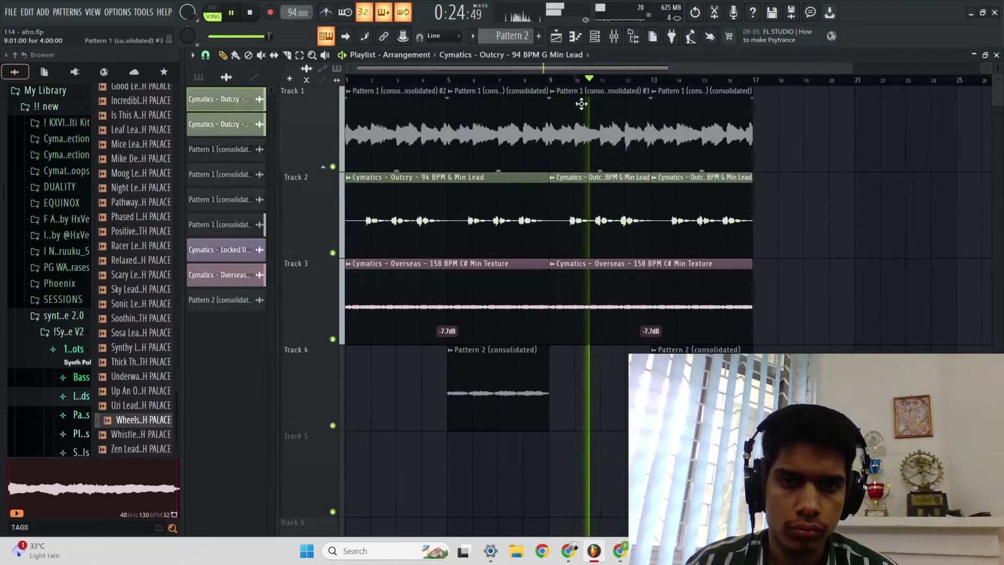
scroll(577, 173, "up", 2)
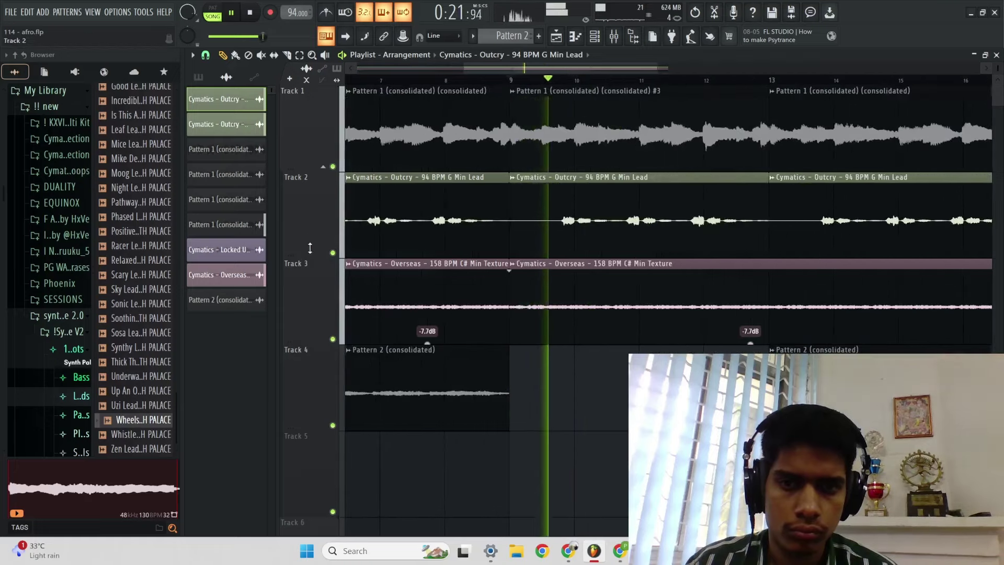
scroll(533, 199, "down", 3)
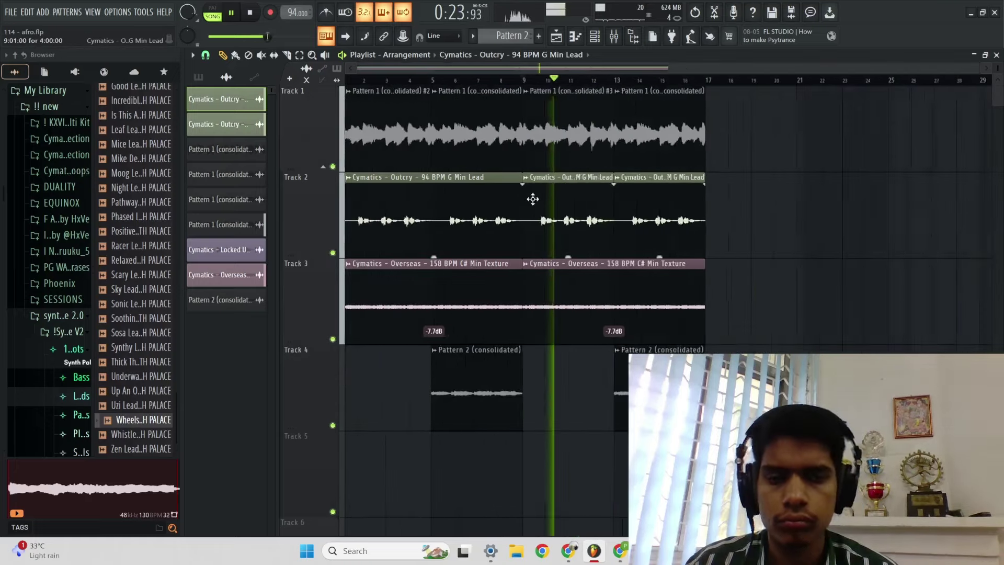
right_click(590, 184)
left_click(498, 209)
scroll(499, 210, "up", 1)
scroll(763, 387, "down", 1)
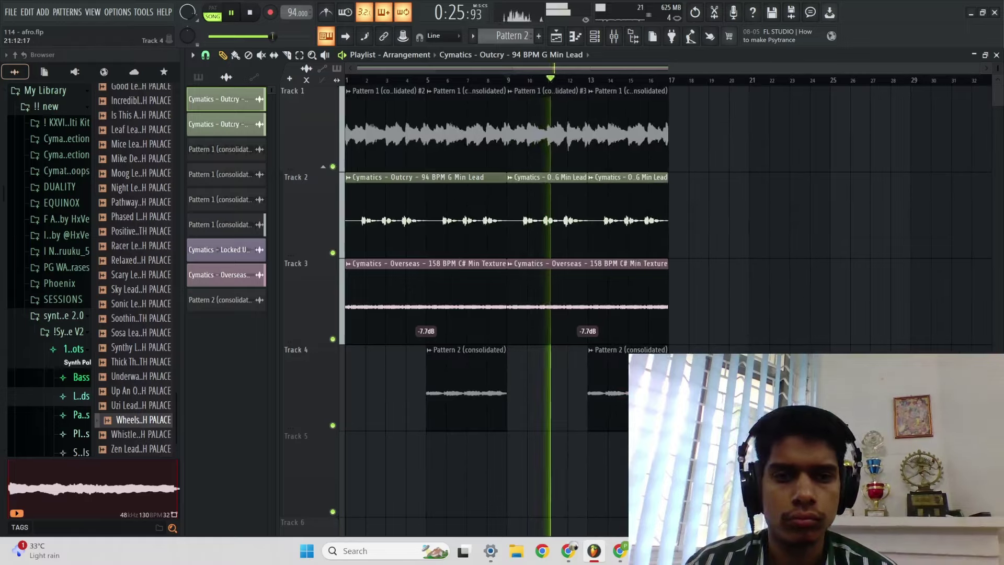
left_click_drag(744, 392, 349, 99)
key("ctrl+d")
left_click_drag(706, 466, 209, 118)
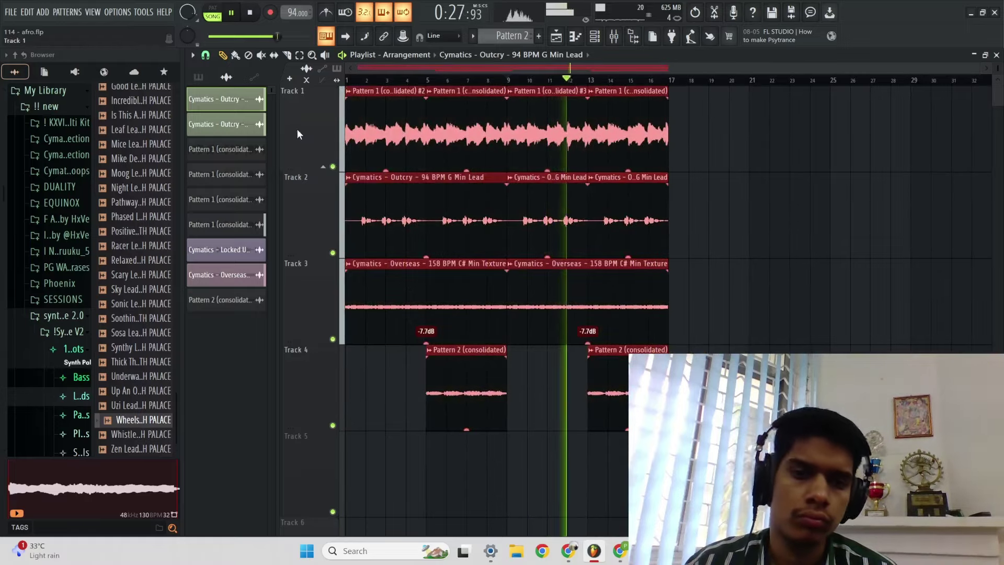
left_click(774, 232, "ctrl")
scroll(812, 206, "up", 2)
scroll(823, 168, "down", 3)
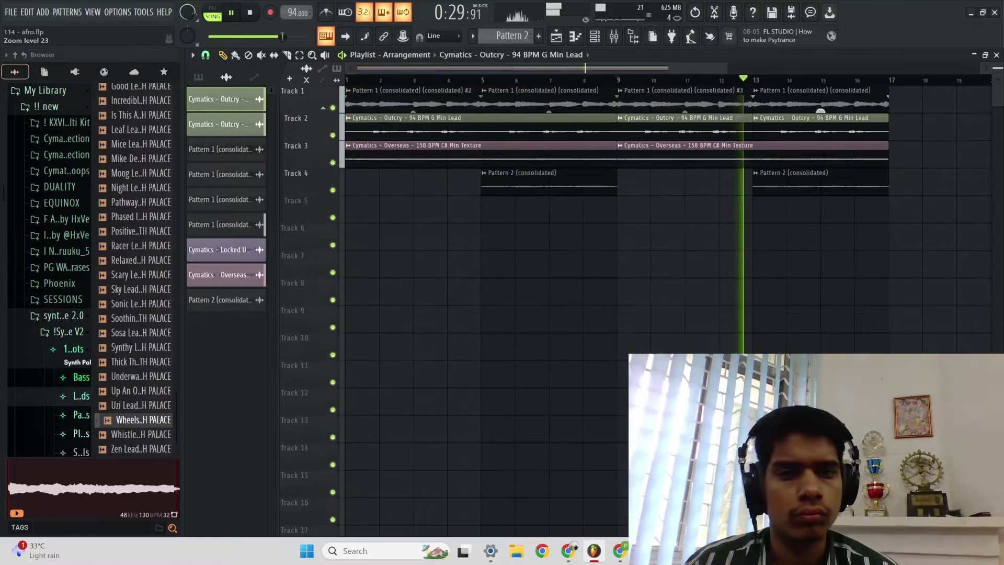
scroll(821, 168, "up", 2)
key("space")
key("space")
key("space")
Step: Place an eight-bar Pattern 3 clip on Track 7, starting at bar 1
left_click(75, 316)
key("space")
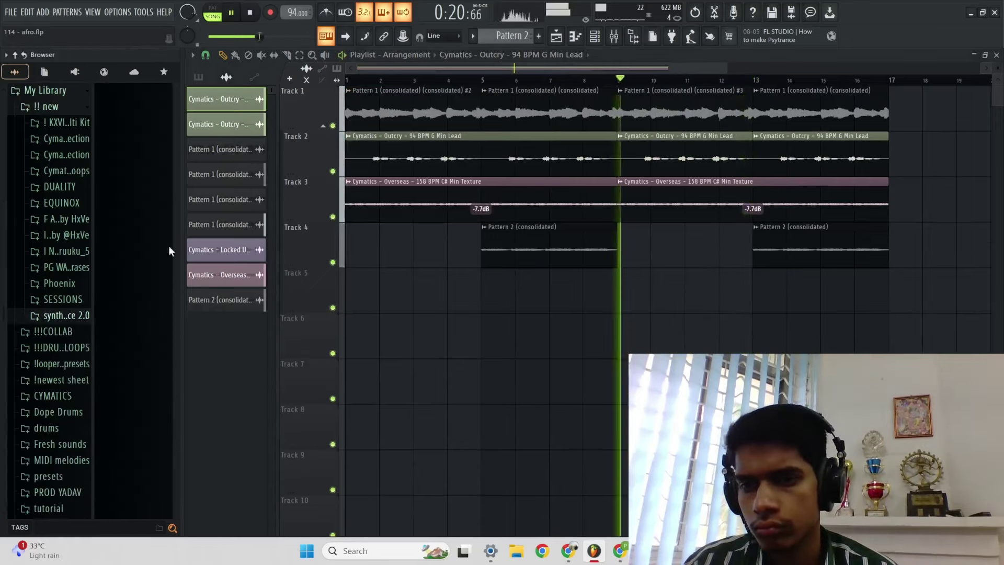
key("space")
left_click(200, 77)
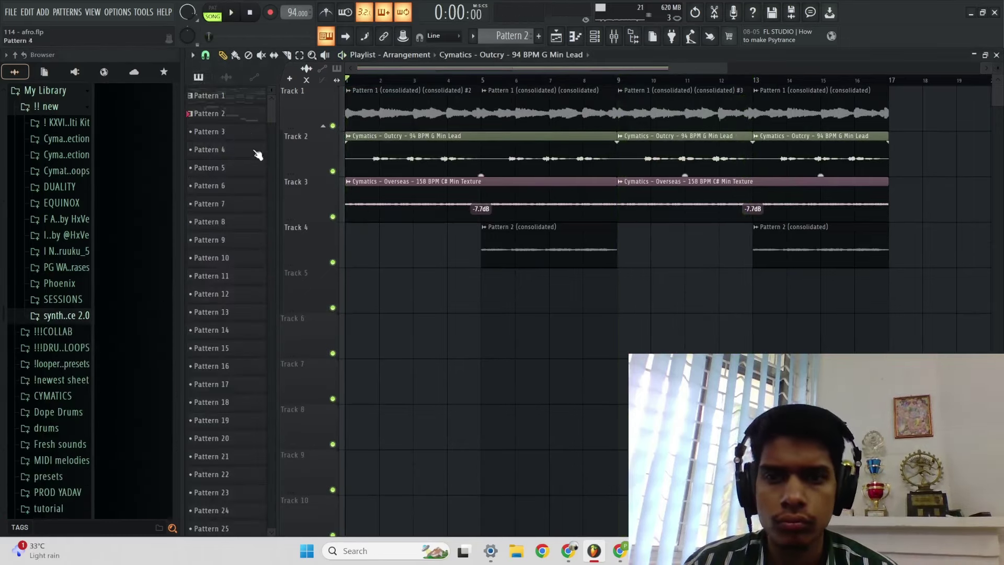
left_click_drag(248, 134, 633, 386)
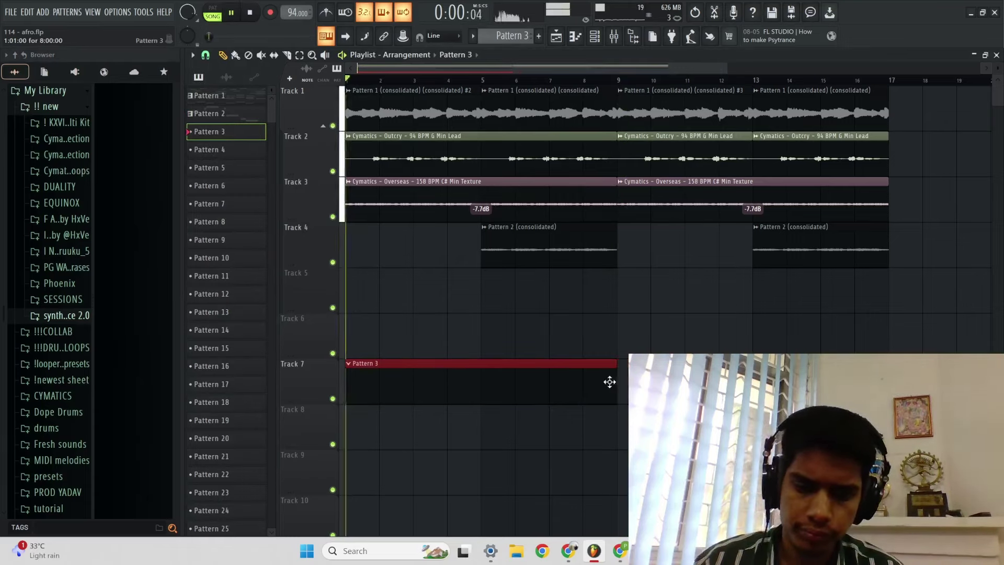
Step: Show the channel rack and preview the 808 samples in the Holy drum kit, including widezay - 808
key("F6")
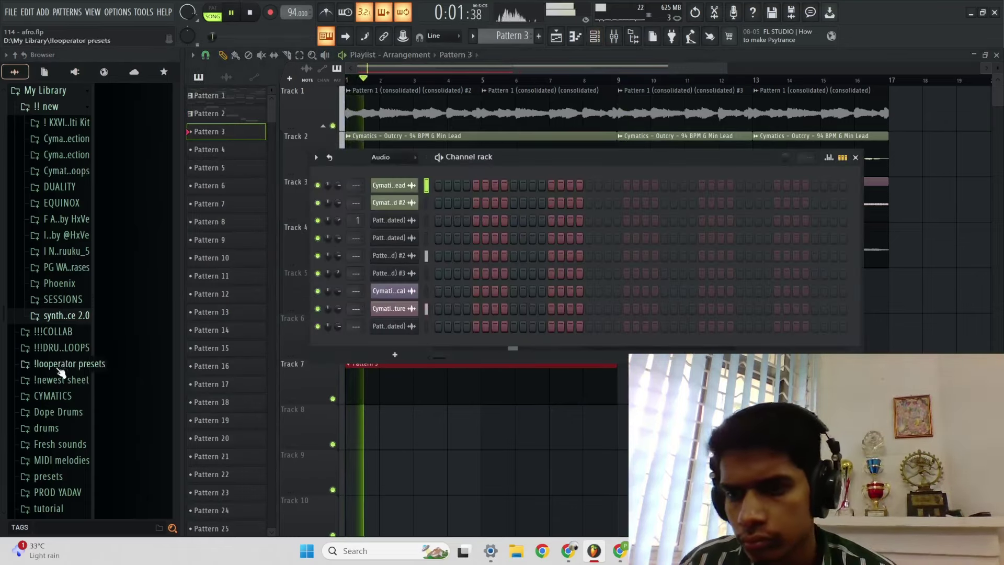
key("space")
left_click(47, 428)
scroll(74, 366, "down", 3)
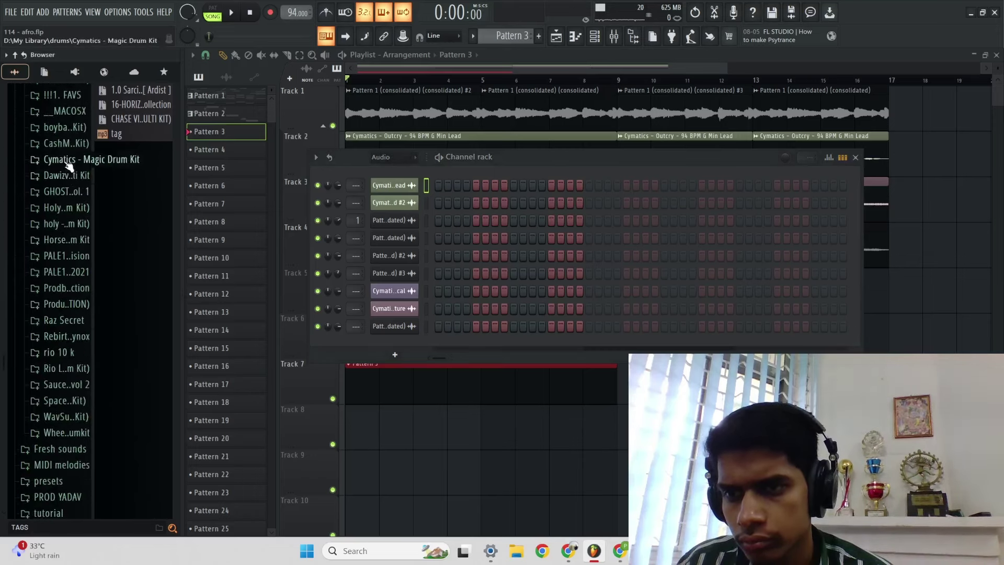
left_click(65, 209)
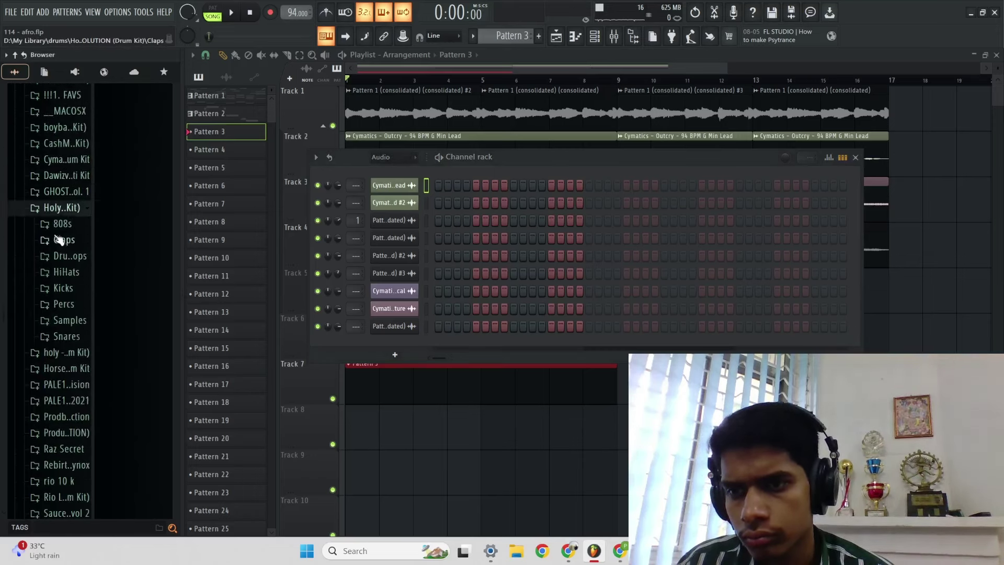
left_click(62, 225)
left_click(127, 196)
key("space")
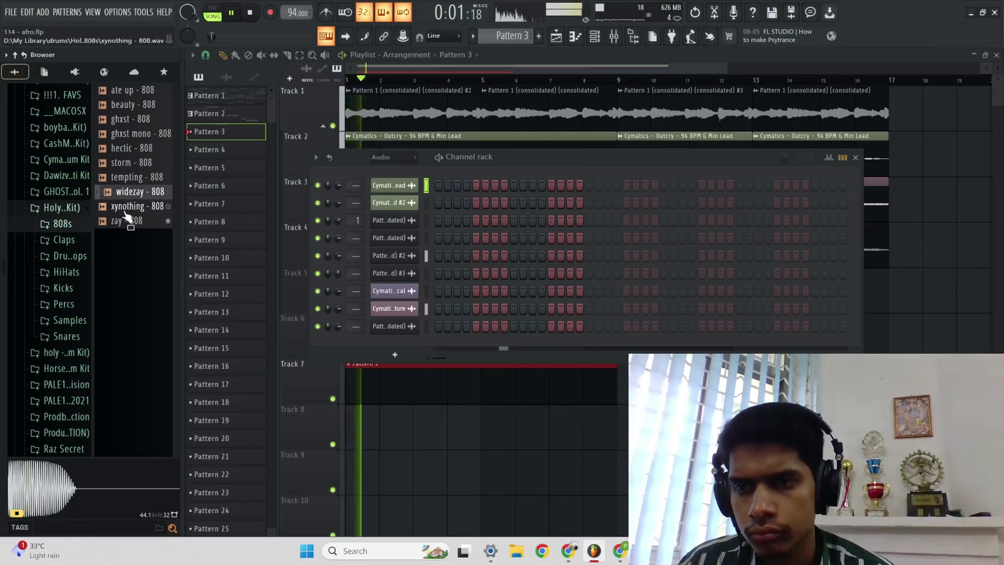
Step: Preview the Holy kit's claps against the beat and add basic - clap to the channel rack
left_click(63, 242)
left_click(137, 149)
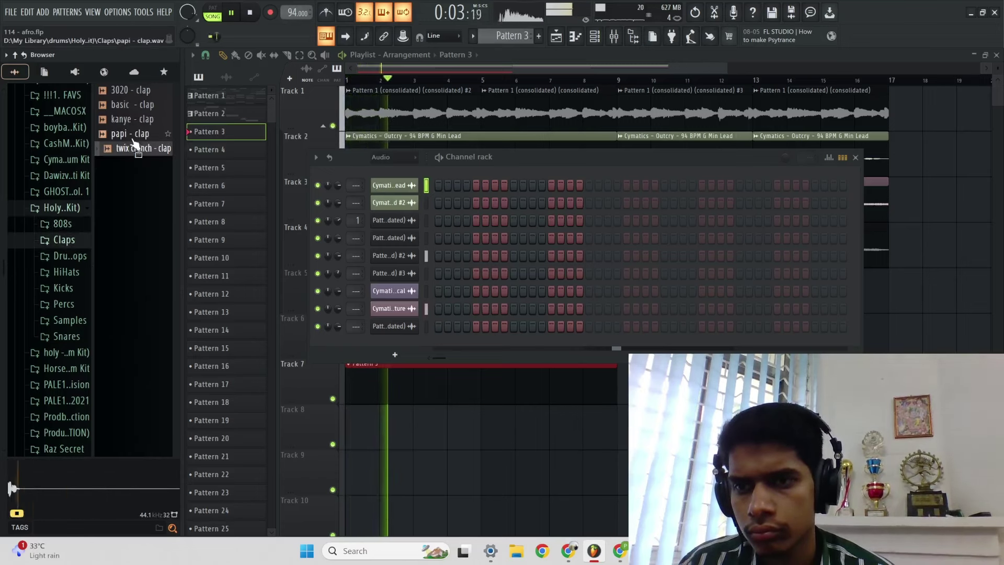
left_click(137, 106)
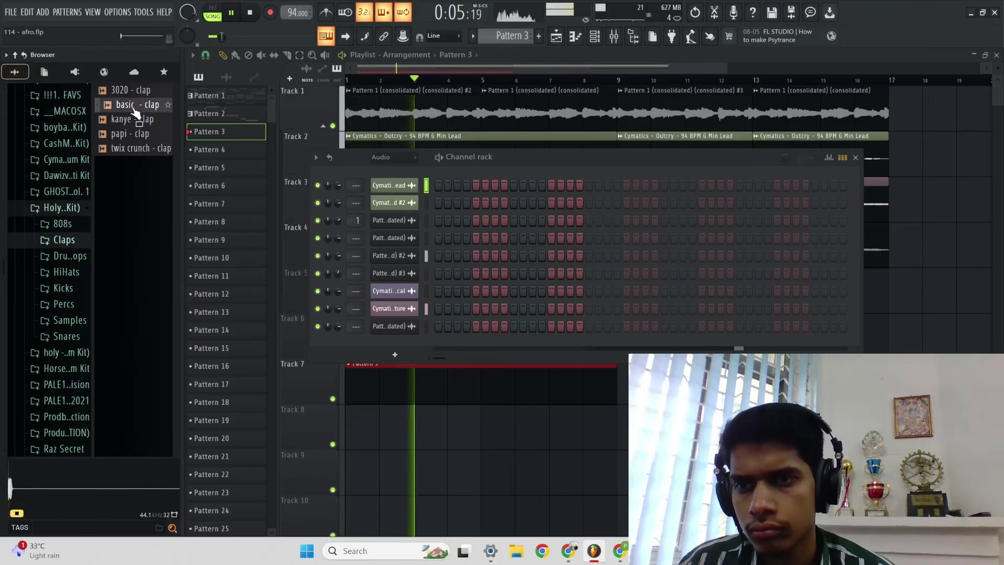
left_click_drag(134, 109, 400, 337)
key("space")
Step: Delete the unused audio clips, Pattern 1 (consolidated) and the Cymatics Locked Up vocal, from the project
left_click(226, 77)
left_click(248, 108)
right_click(236, 202)
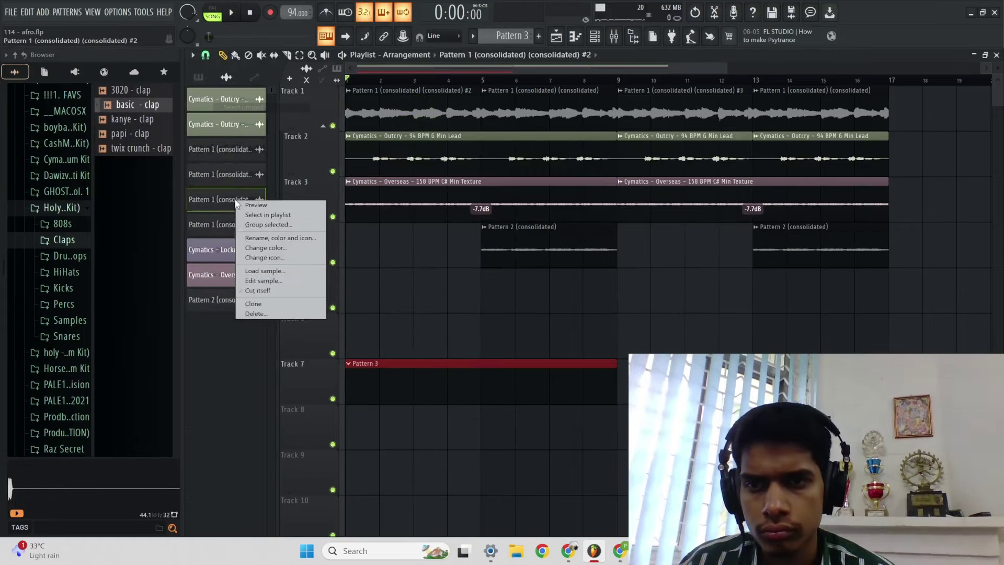
right_click(229, 78)
left_click(243, 108)
right_click(242, 161)
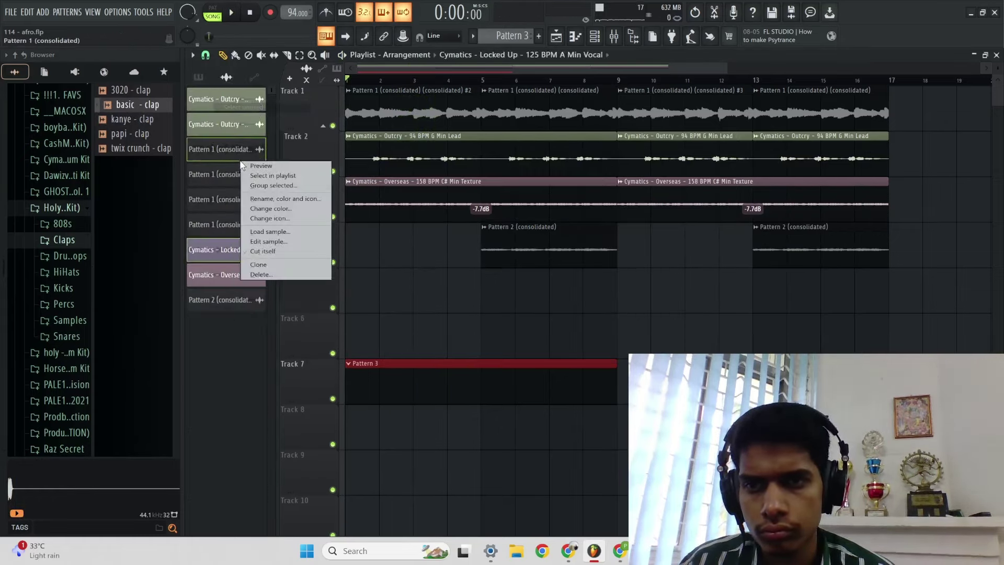
left_click(283, 276)
left_click(546, 312)
double_click(520, 365)
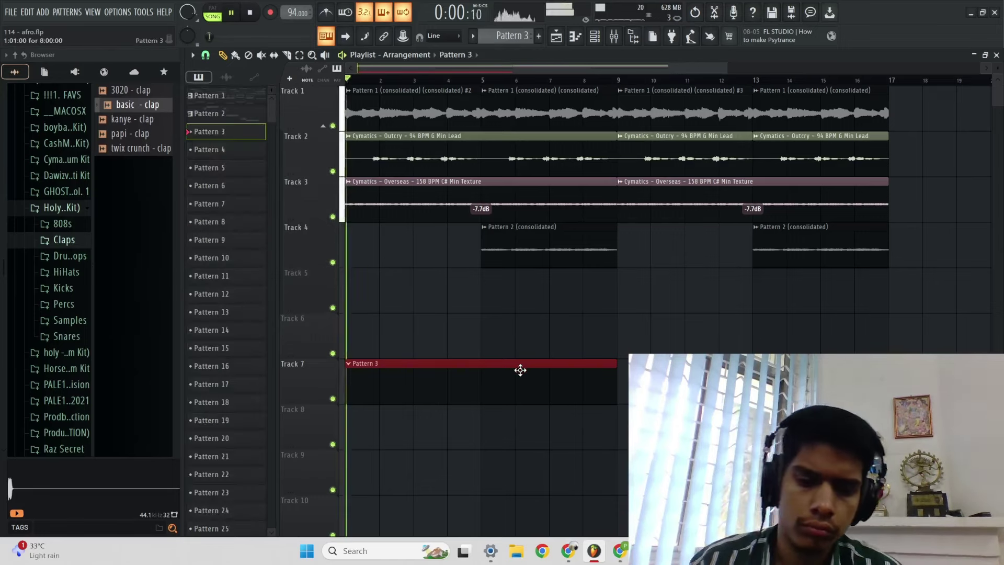
key("space")
left_click(485, 291)
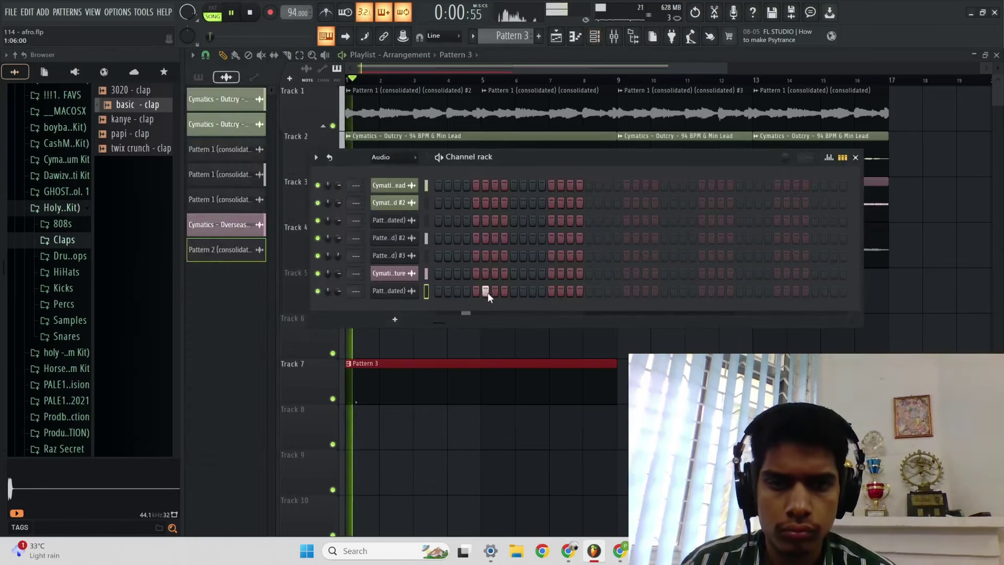
left_click(467, 291)
key("space")
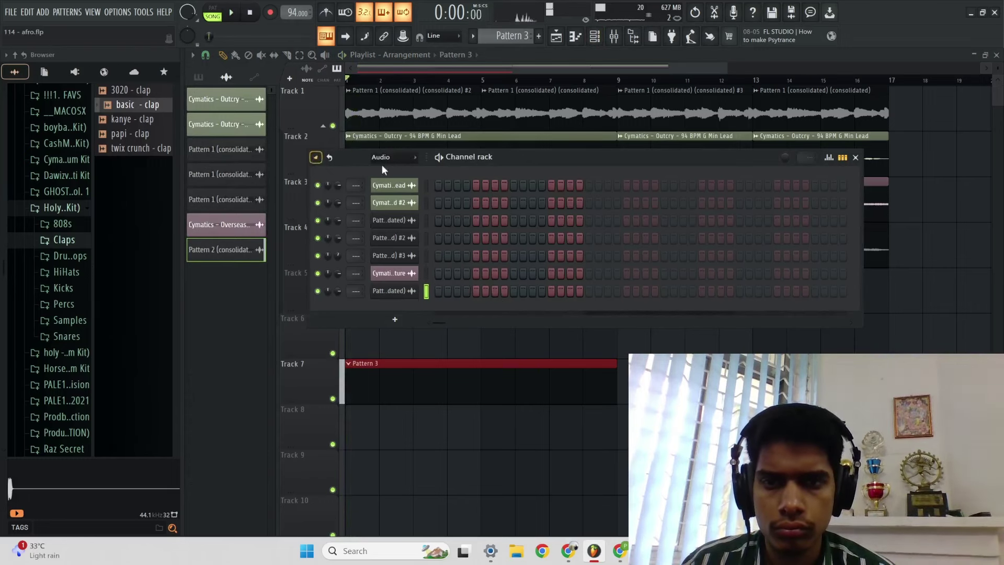
scroll(403, 165, "down", 1)
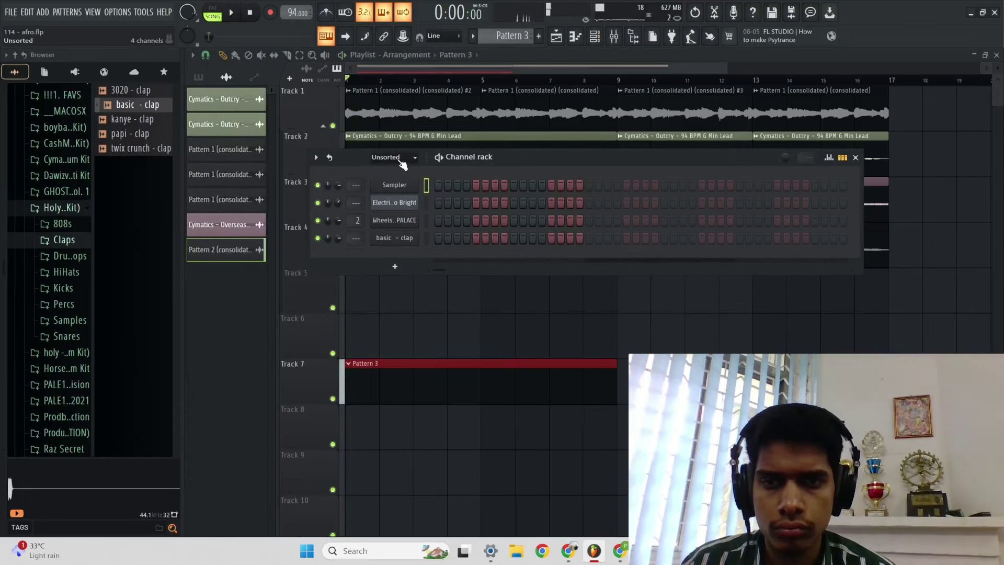
Step: Consolidate the melodic clips on Tracks 1 to 4 into a single 16-bar audio clip
scroll(587, 339, "down", 3)
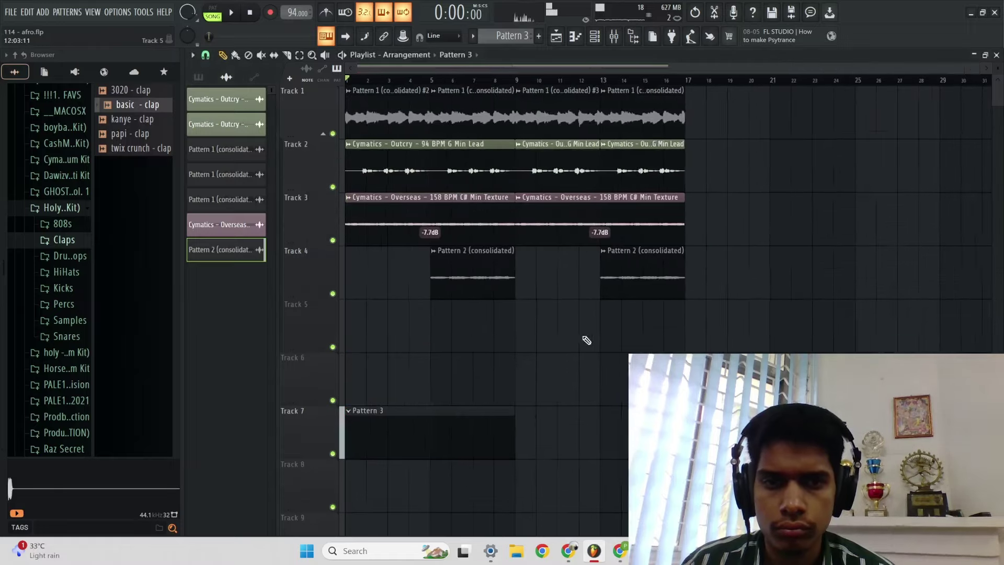
left_click_drag(837, 356, 340, 104)
key("ctrl+alt+c")
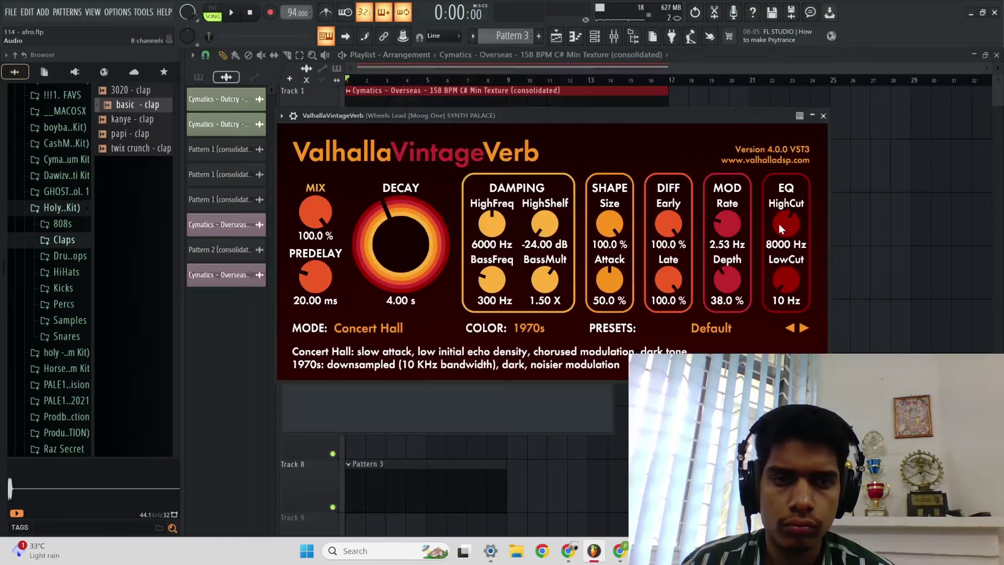
left_click(824, 115)
Step: Delete the original melodic clips below the consolidated one and move the Pattern 3 clip up to Track 3
scroll(838, 244, "up", 3)
left_click_drag(824, 395, 320, 175)
key("Delete")
key("space")
scroll(574, 299, "down", 2)
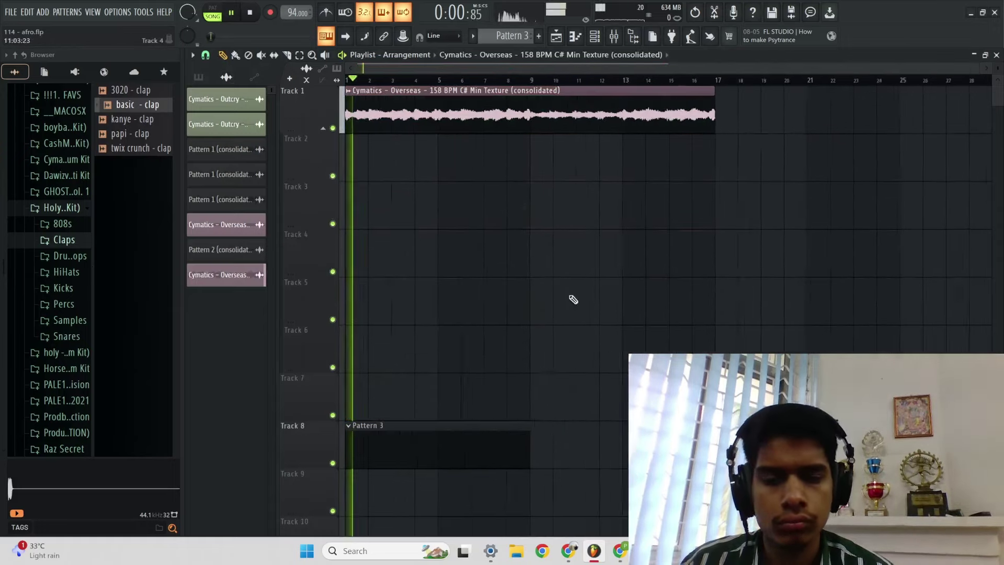
left_click_drag(384, 458, 382, 215)
Step: Rename the consolidated audio clip on Track 1 as g mionr
left_click(376, 100)
key("space")
key("space")
key("F2")
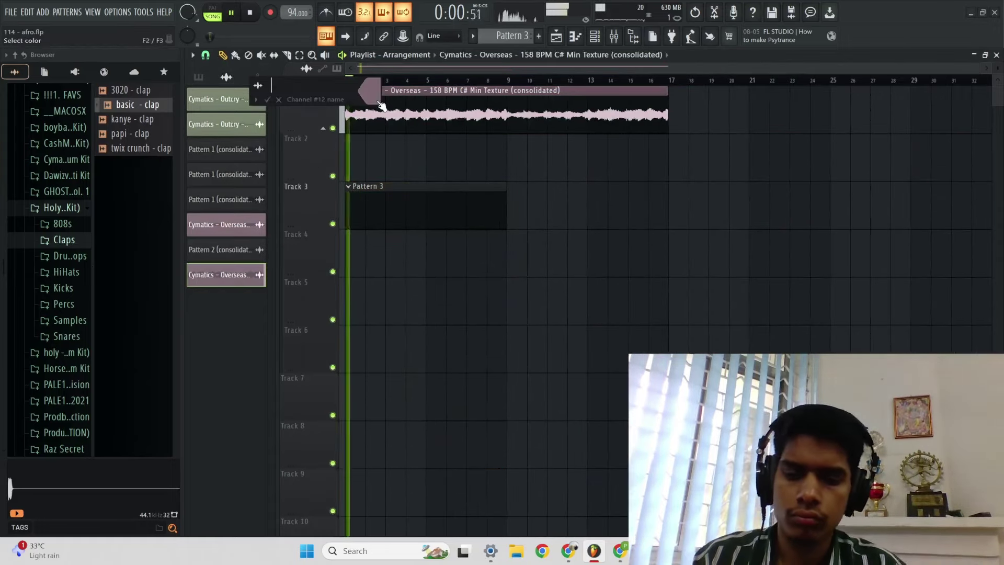
type("g")
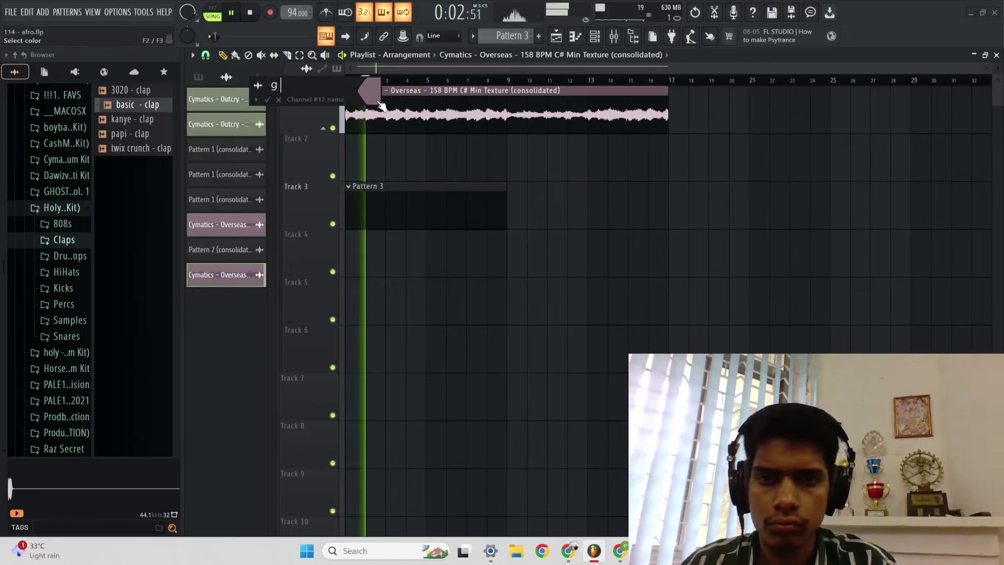
type(" mionr")
key("Return")
Step: Extend the Pattern 3 clip on Track 3 to bar 17, matching the length of the g mionr clip
key("space")
key("space")
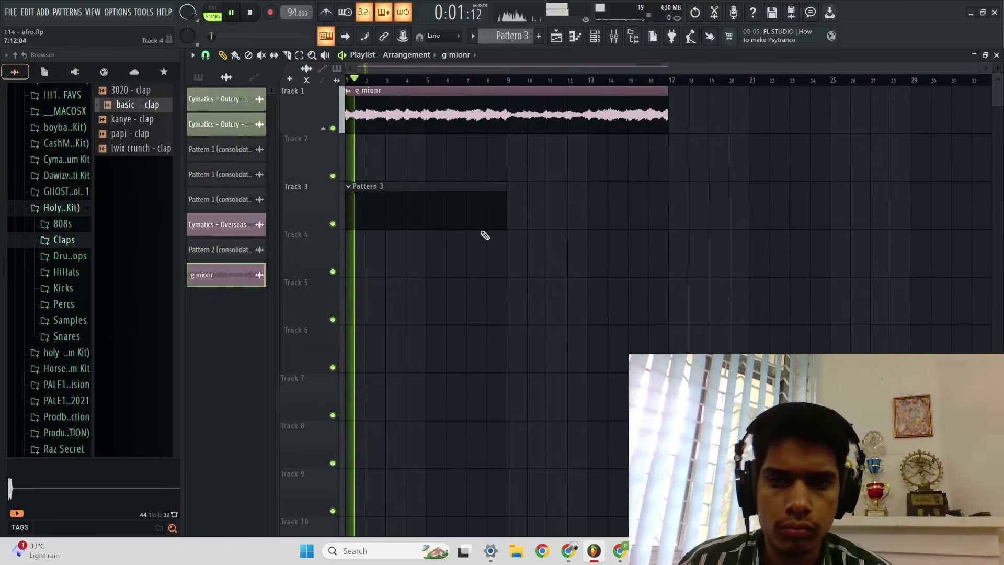
left_click(509, 208)
right_click(510, 205)
left_click_drag(505, 190, 668, 195)
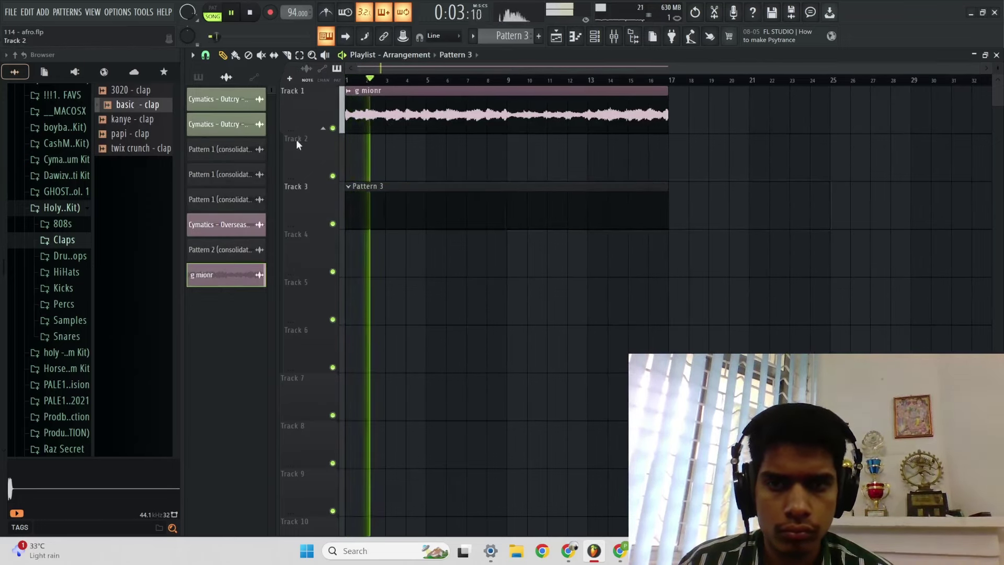
double_click(427, 220)
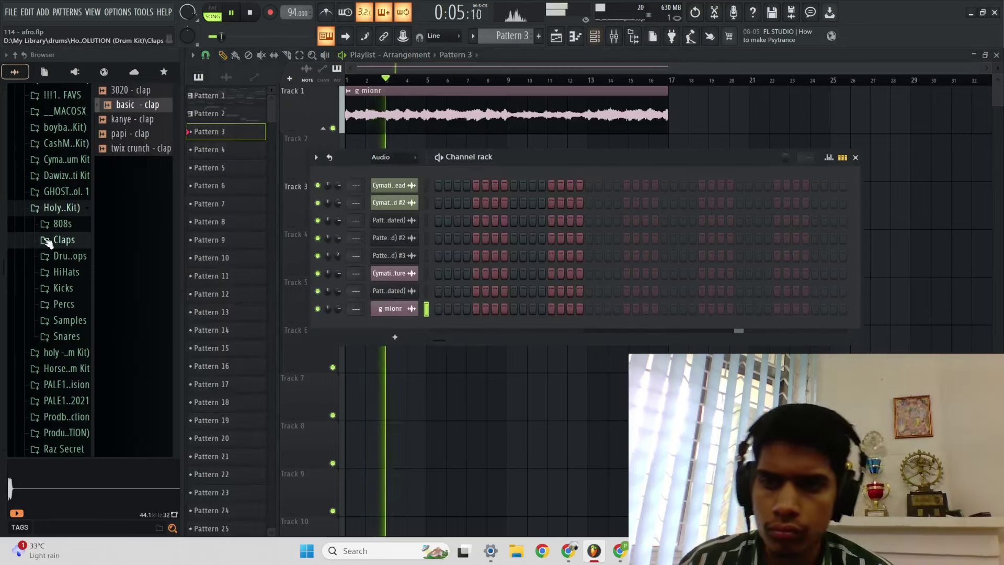
left_click(226, 77)
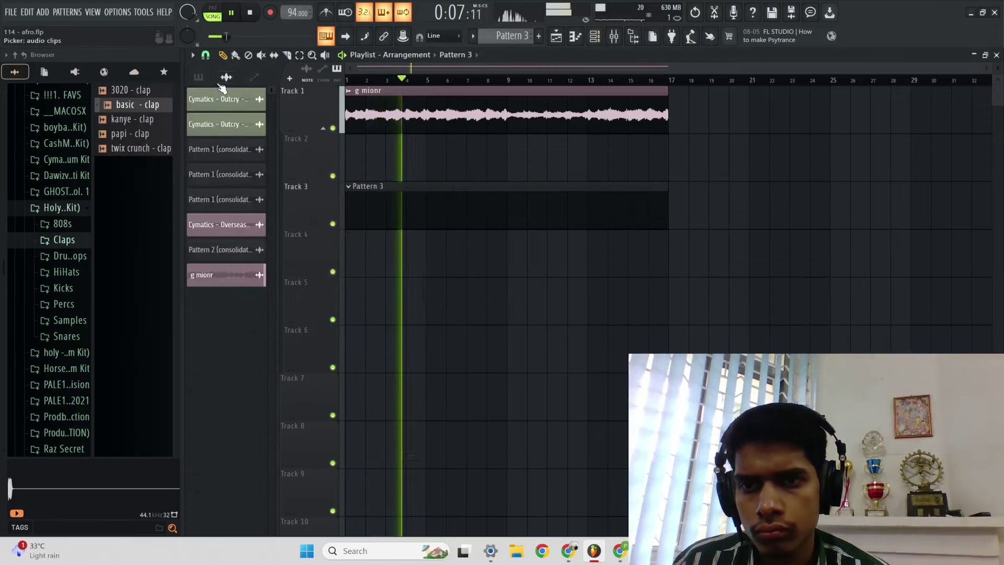
left_click(231, 106)
key("space")
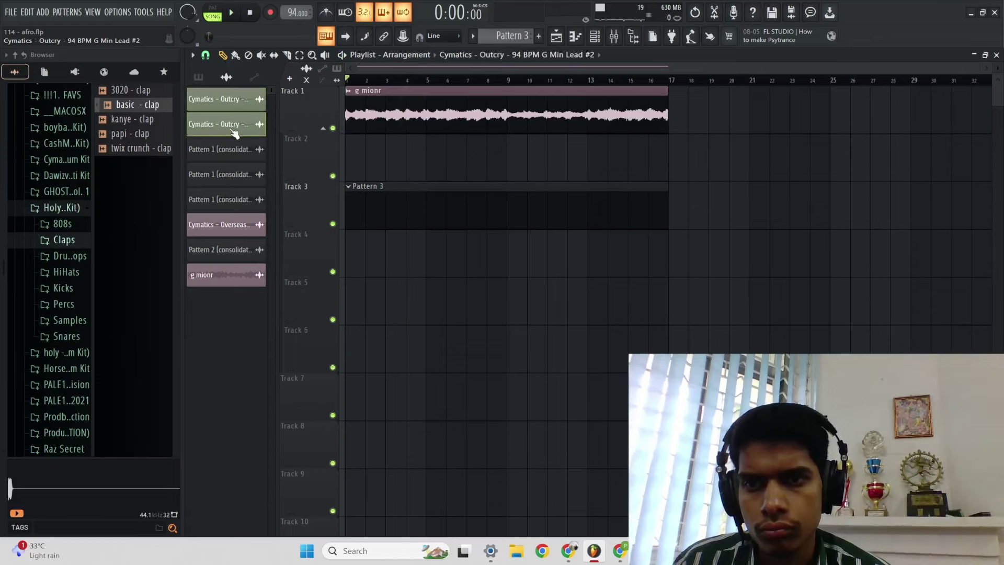
left_click_drag(338, 176, 388, 234)
right_click(471, 260)
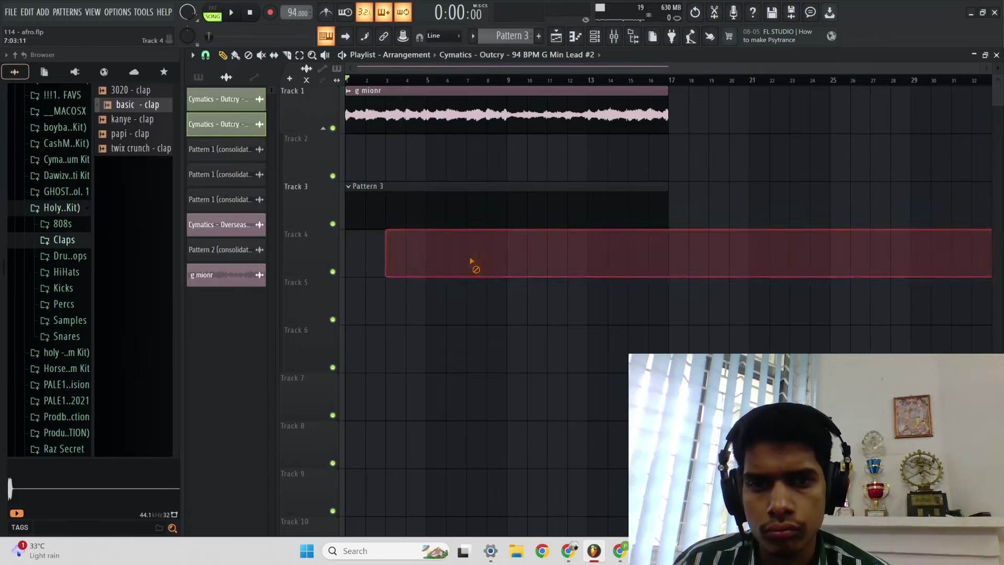
key("space")
key("space")
key("F7")
key("space")
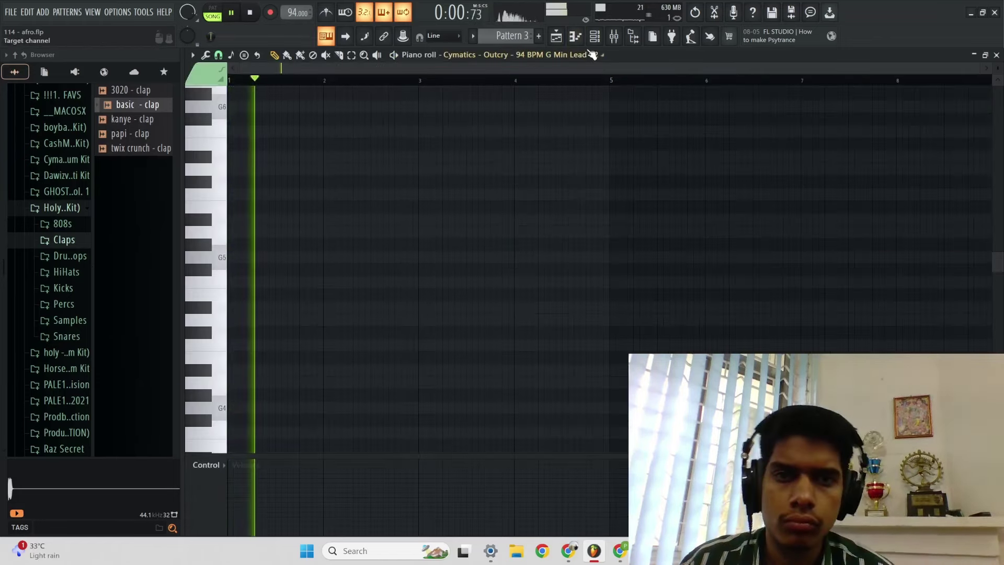
left_click(557, 36)
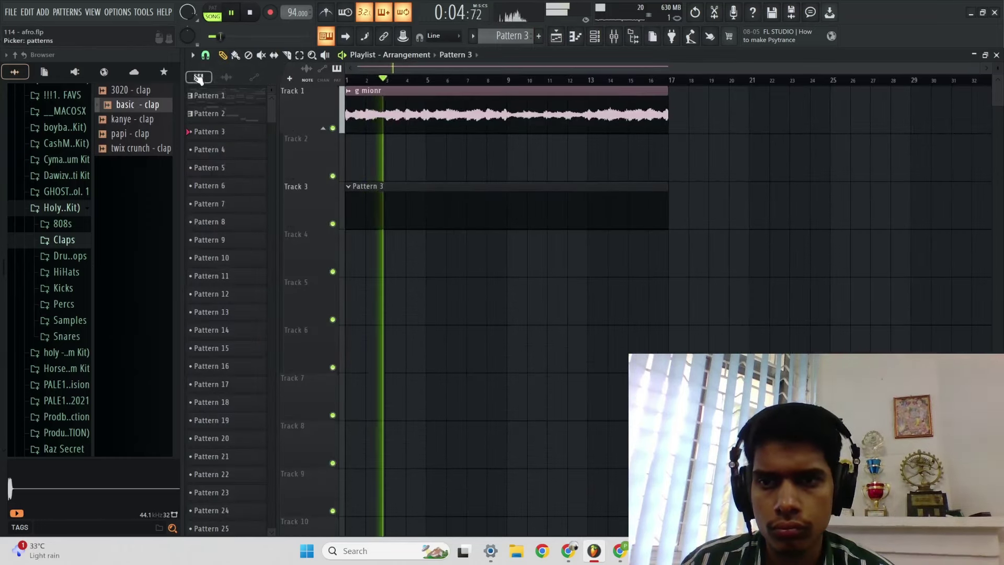
Step: Show Pattern 3's channel rack and preview the Holy kit's sweetheart 110 bpm drum loops against the beat
double_click(415, 214)
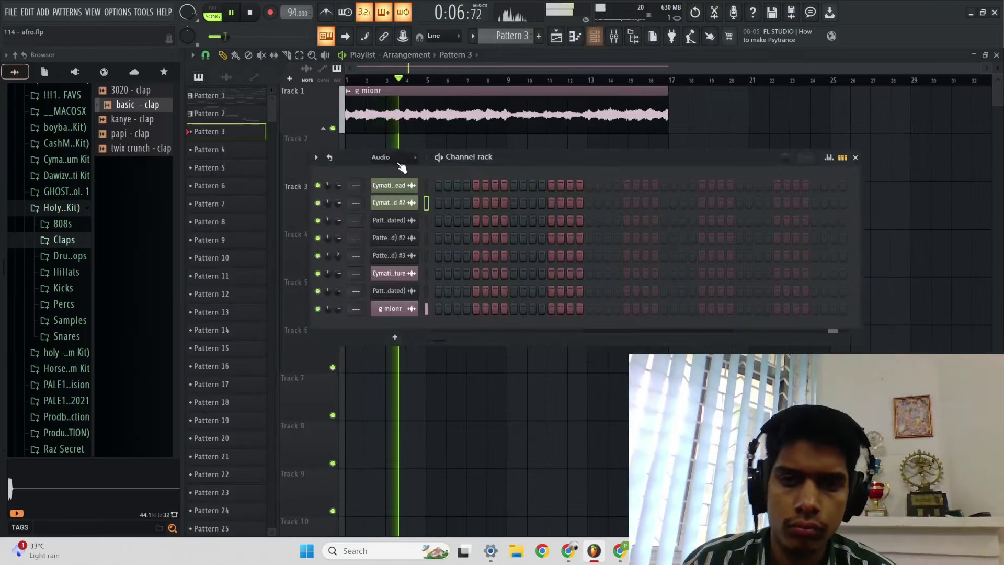
left_click(65, 256)
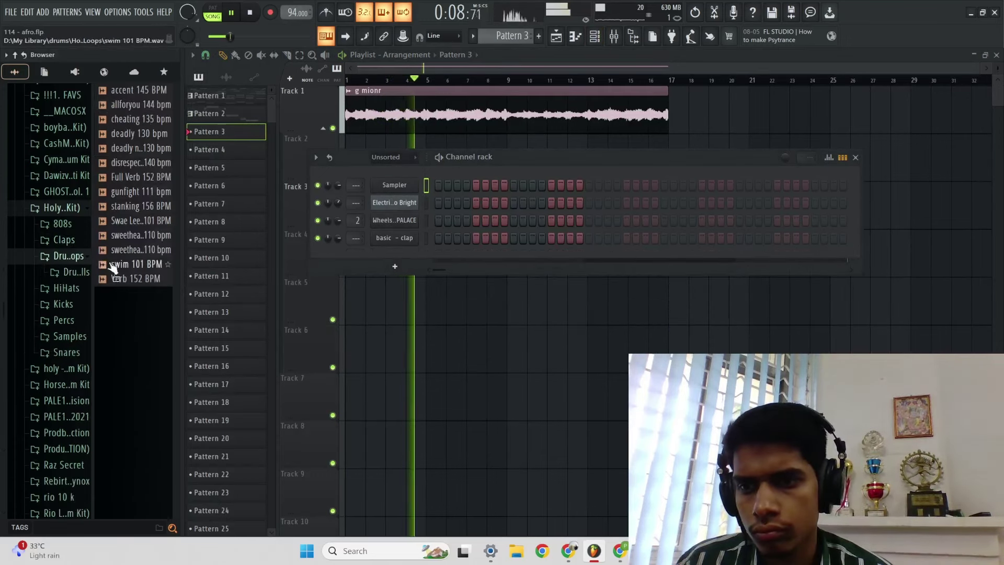
left_click(135, 250)
left_click(134, 242)
key("space")
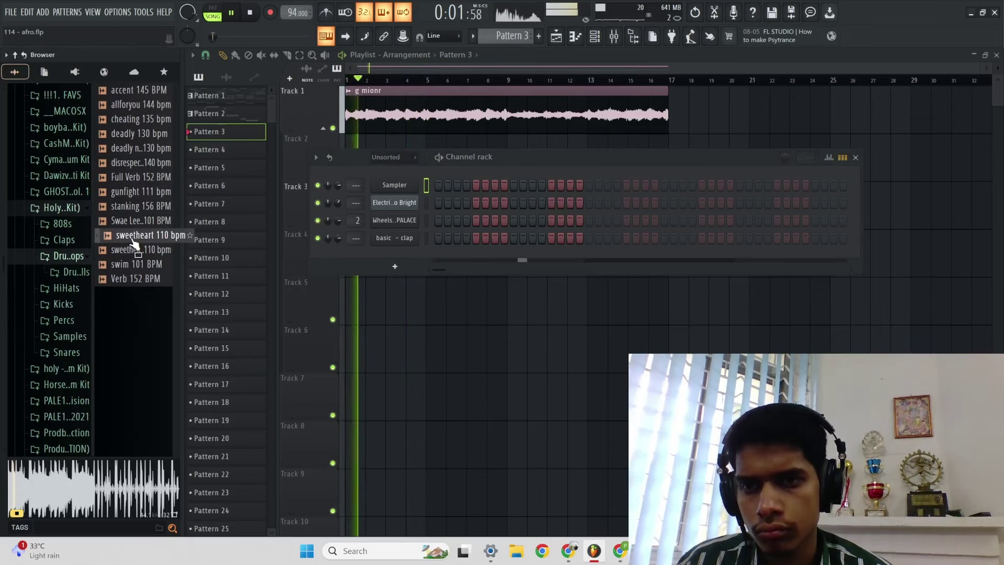
key("space")
Step: Preview the Holy kit's hi-hats, add main - HH to the channel rack and place hits on steps 1 and 4
left_click(70, 308)
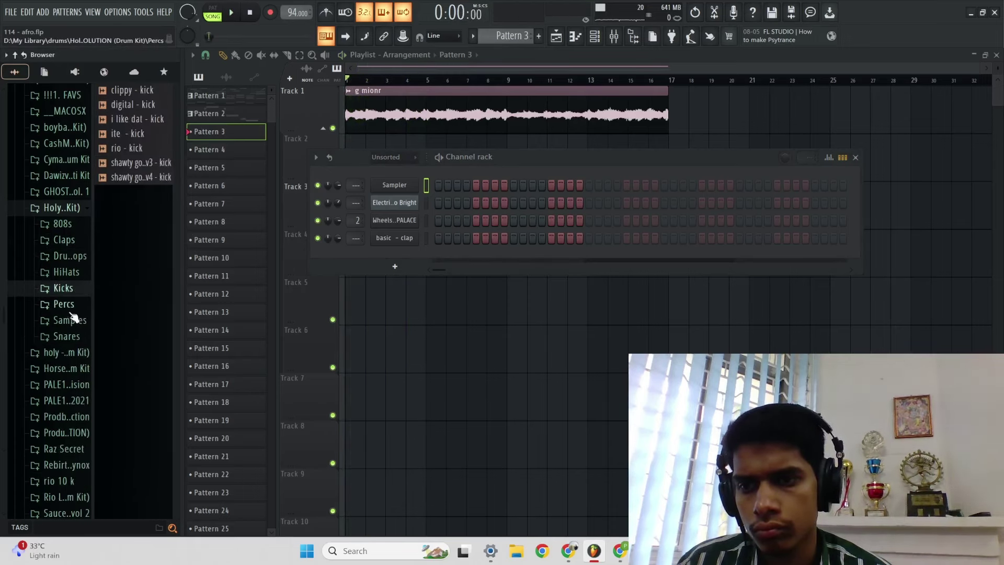
left_click(76, 276)
left_click(137, 179)
left_click(136, 210)
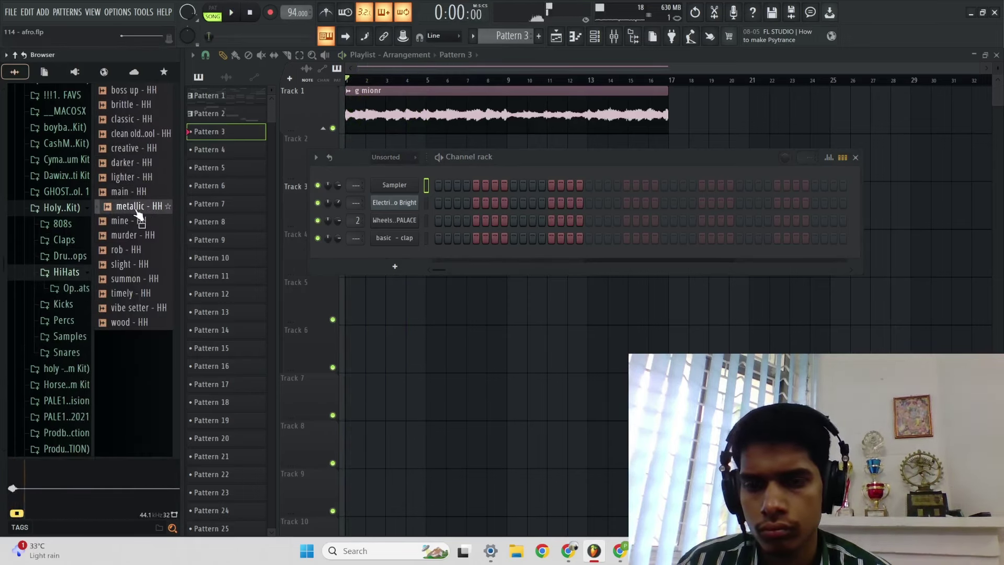
left_click(139, 196)
left_click_drag(399, 252, 399, 254)
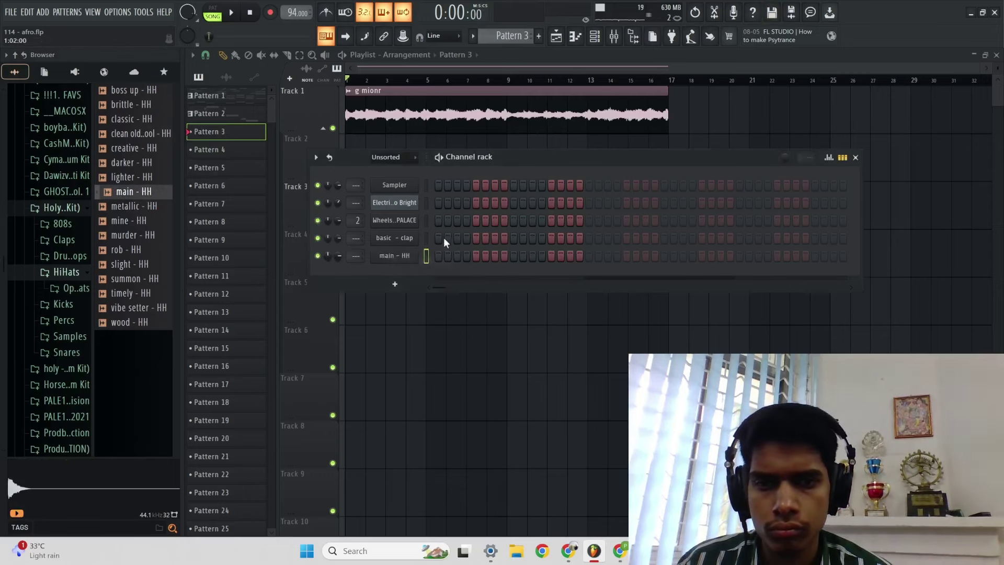
left_click(485, 256)
left_click(466, 256)
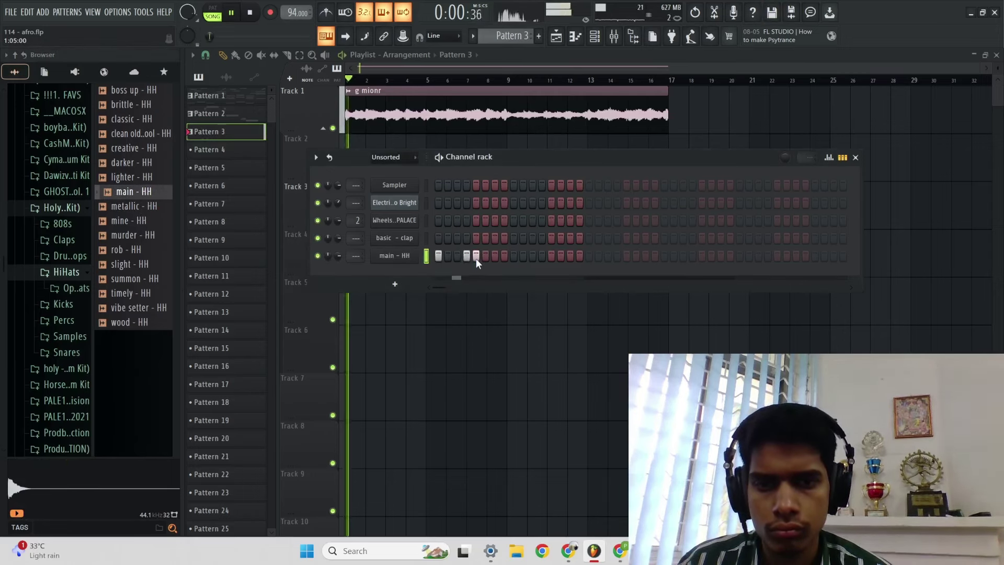
Step: Add the Holy kit's shawty v4 kick to the channel rack with hits on steps 1 and 4
left_click(78, 288)
left_click_drag(140, 177, 434, 276)
key("space")
left_click(467, 273)
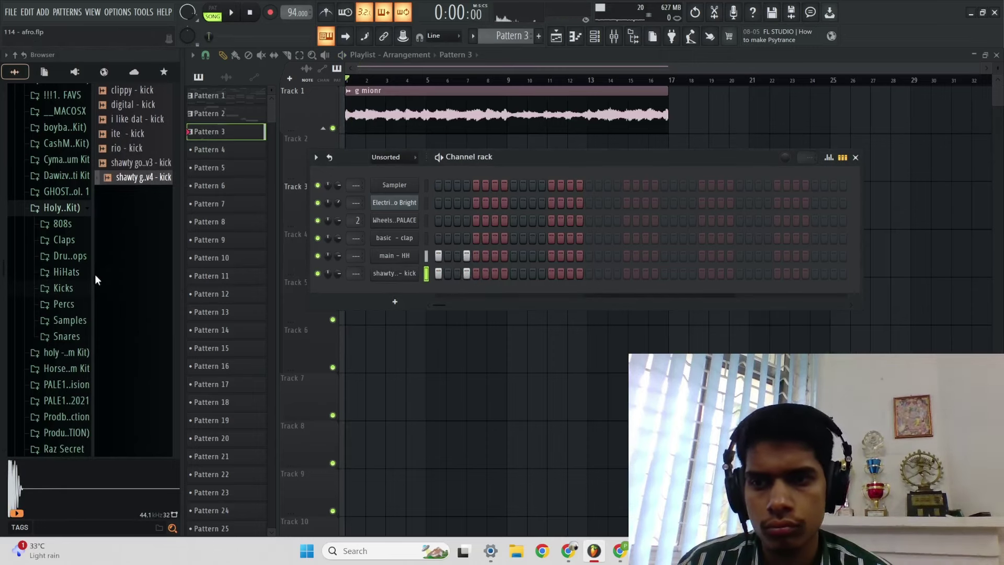
Step: Add papi - clap to the channel rack and use it on step 4 in place of the kick
left_click(74, 241)
left_click(119, 135)
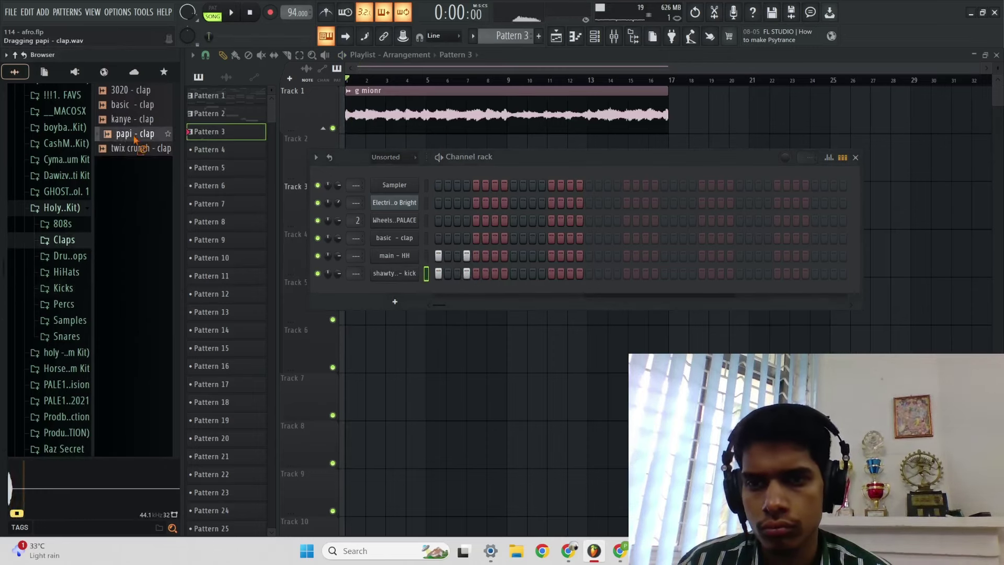
left_click_drag(407, 282, 467, 288)
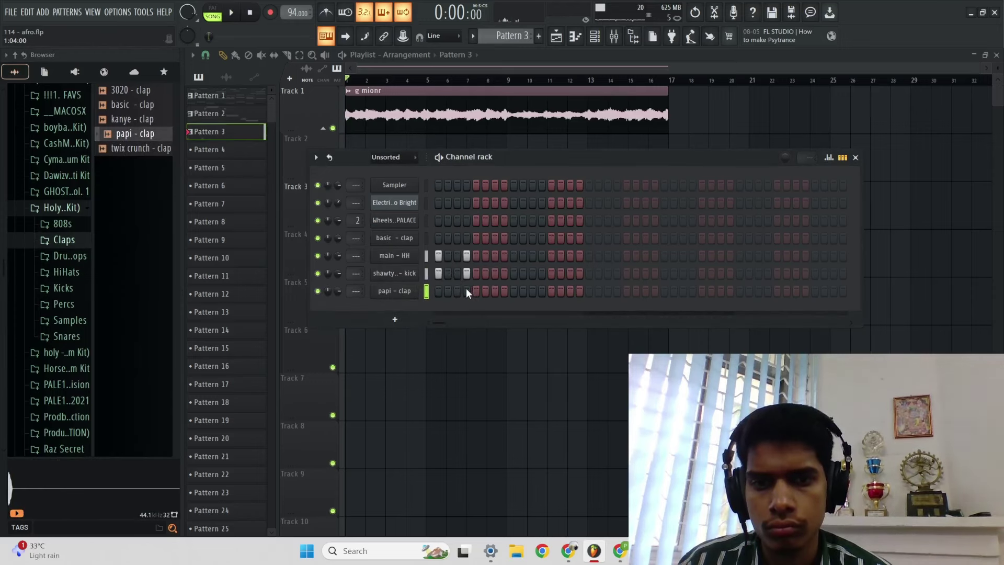
left_click(467, 273)
left_click(467, 289)
Step: Place a kick on step 5 and a papi clap on step 7 while playing the beat
key("space")
left_click(476, 272)
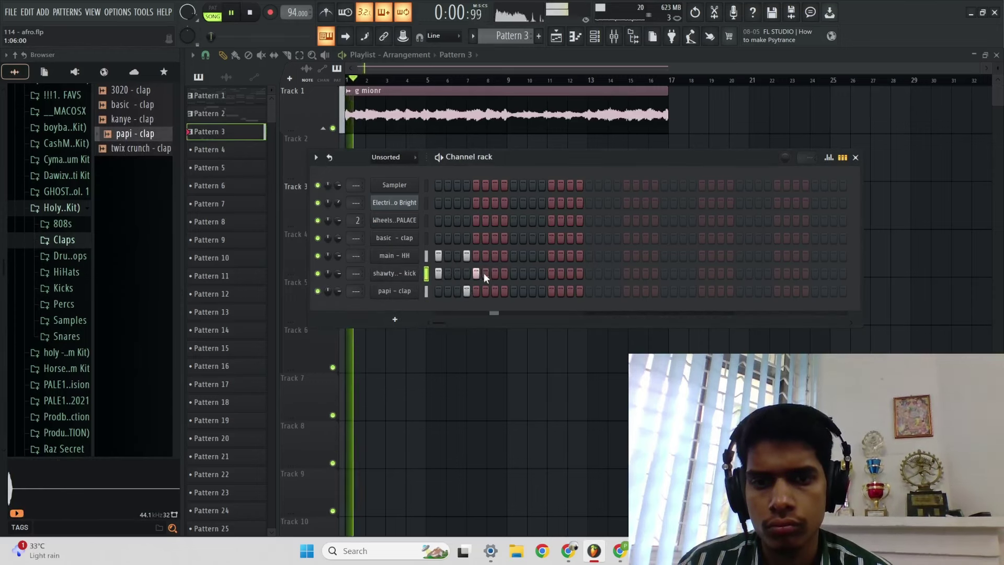
left_click(495, 291)
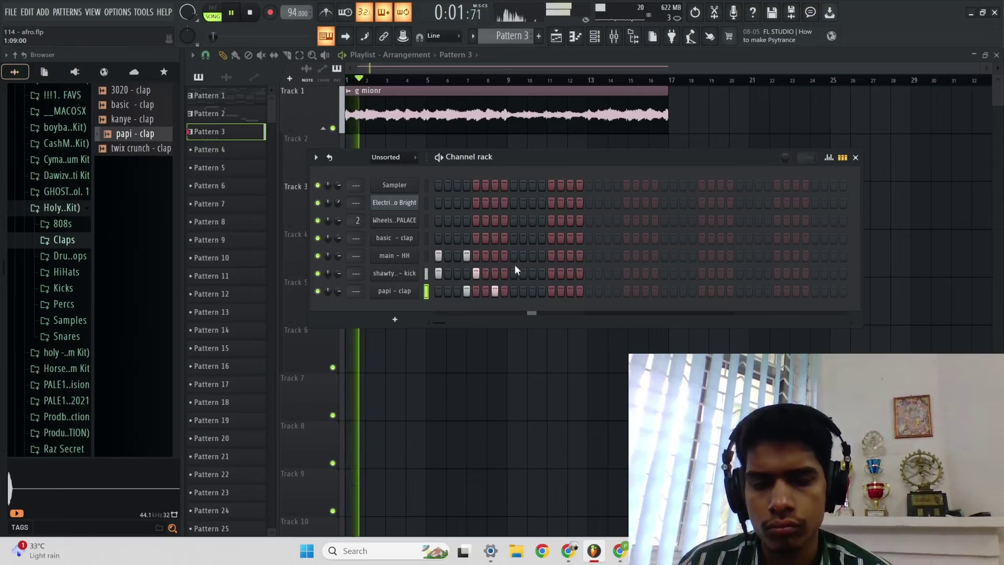
key("space")
Step: Place further papi claps on steps 12 and 15 and play the rhythm with the melody
left_click(532, 291)
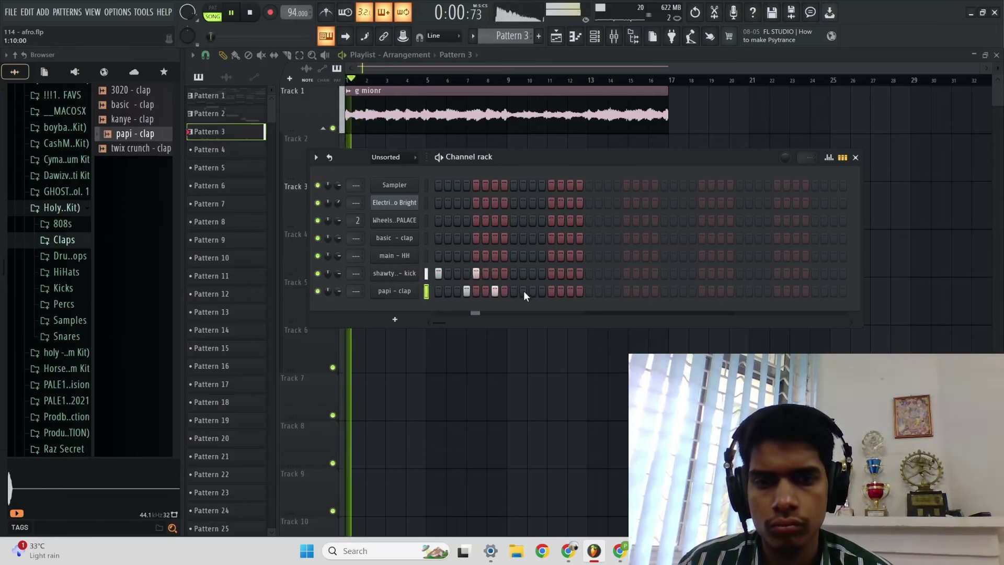
right_click(535, 292)
left_click(540, 292)
key("space")
key("space")
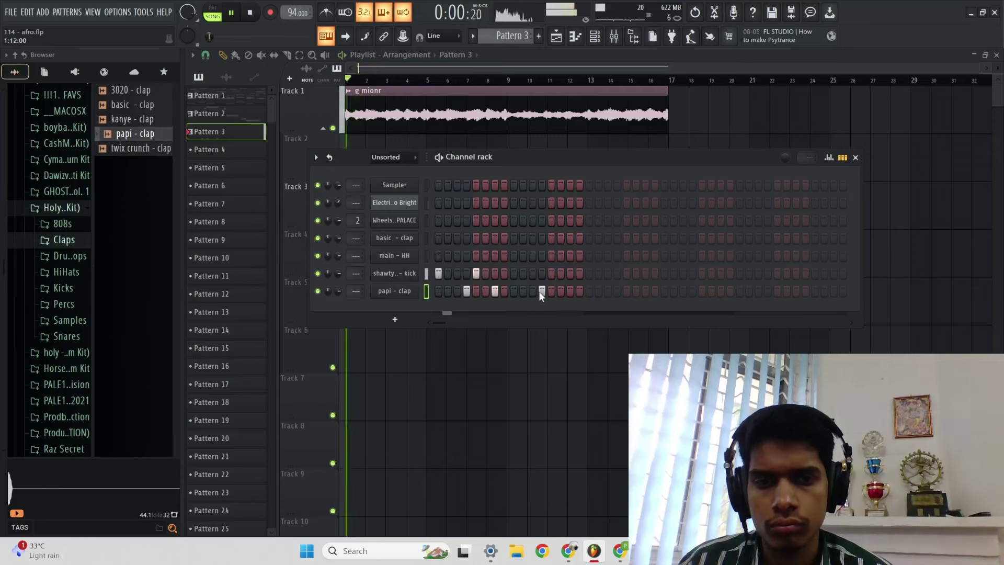
left_click(572, 291)
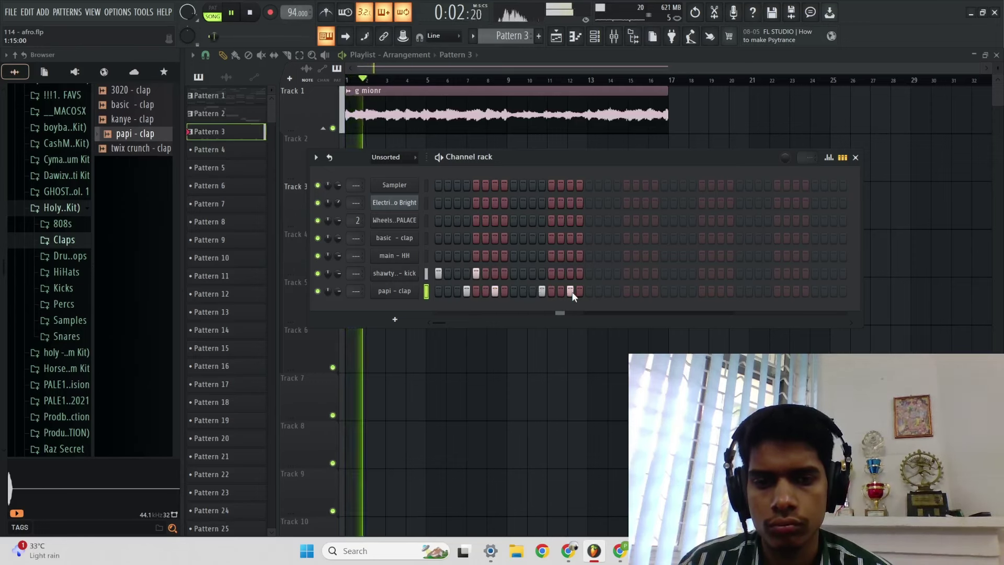
key("space")
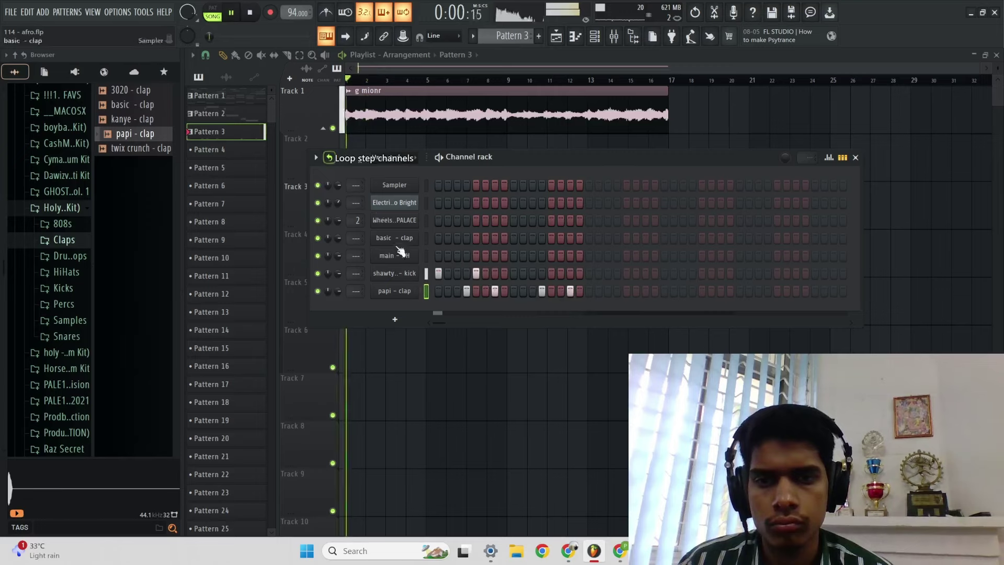
Step: Route the clap, hi-hat and kick channels to mixer tracks 3 to 6 and open the Horse drum kit folder
key("ctrl+l")
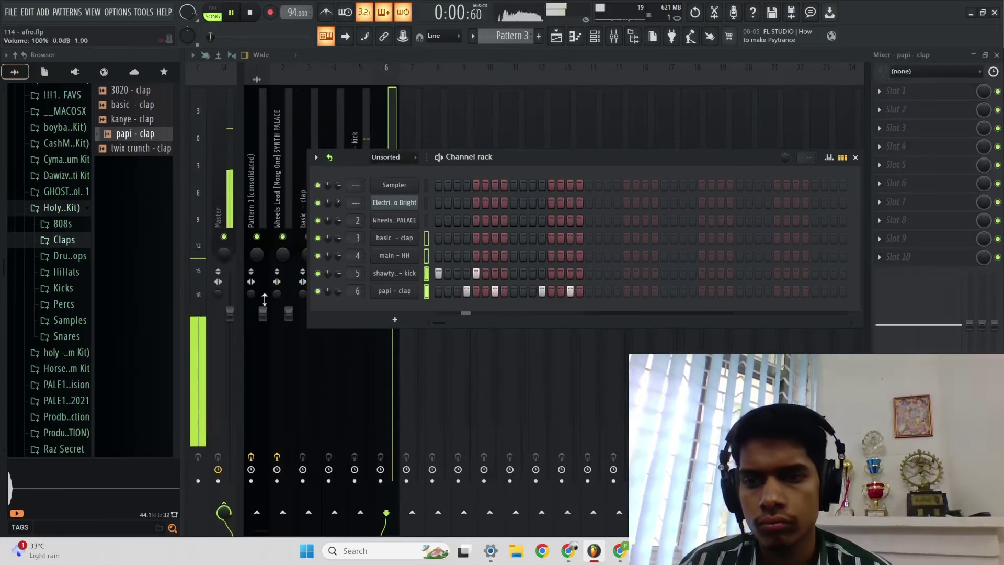
left_click(61, 366)
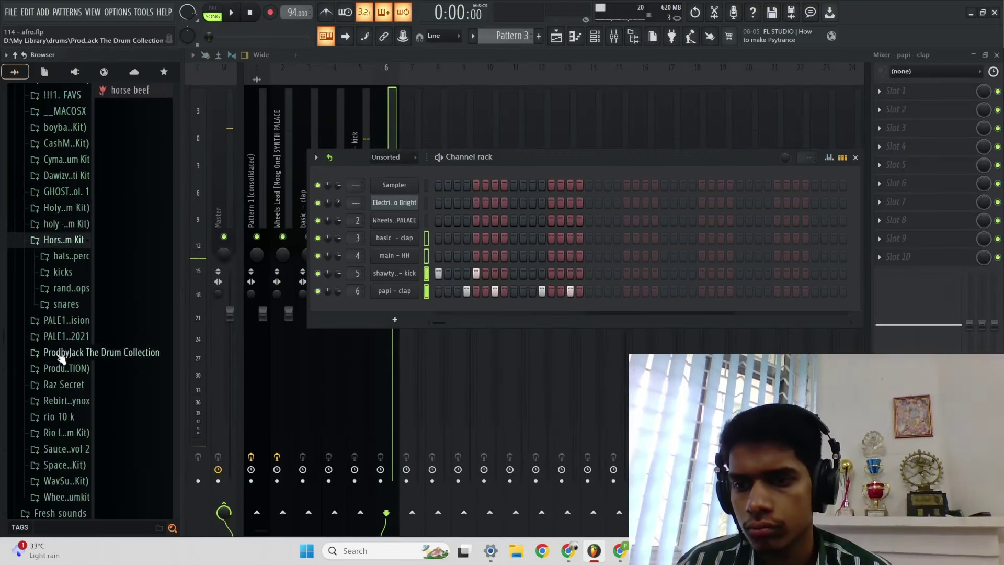
Step: Replace the papi clap sample with big_snr from the Horse kit's snares folder and play the beat
left_click(67, 303)
left_click(122, 337)
left_click_drag(347, 299, 393, 292)
key("space")
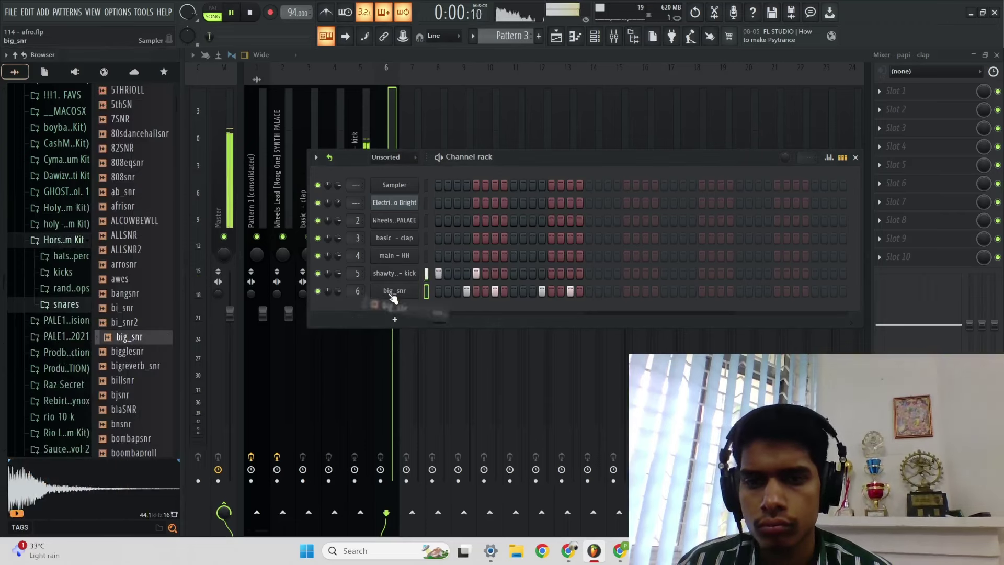
Step: Audition more snares in the Horse kit, load bombapsnr into the big_snr channel and play the beat
left_click(124, 369)
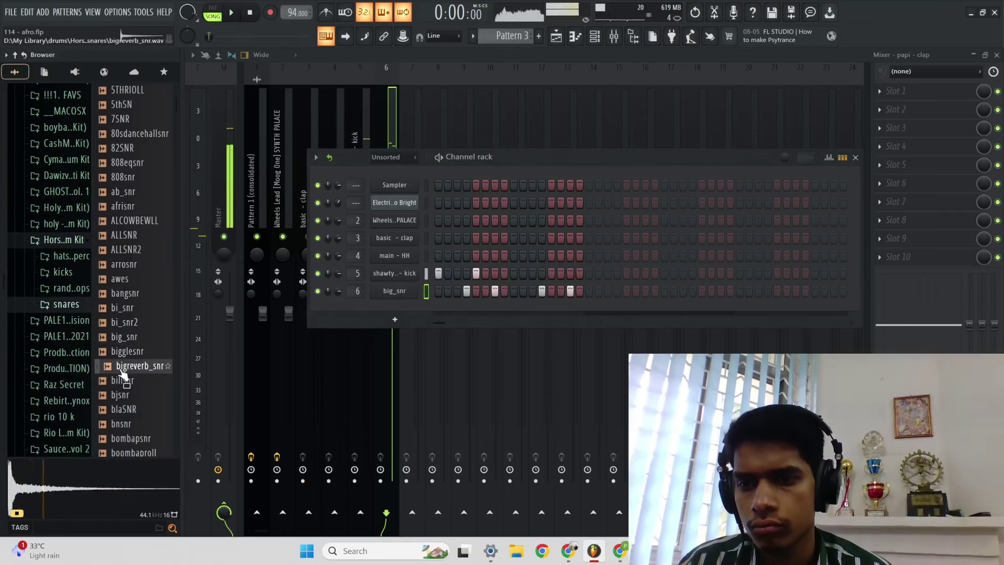
left_click(132, 396)
scroll(141, 362, "down", 4)
left_click(143, 344)
left_click(142, 301)
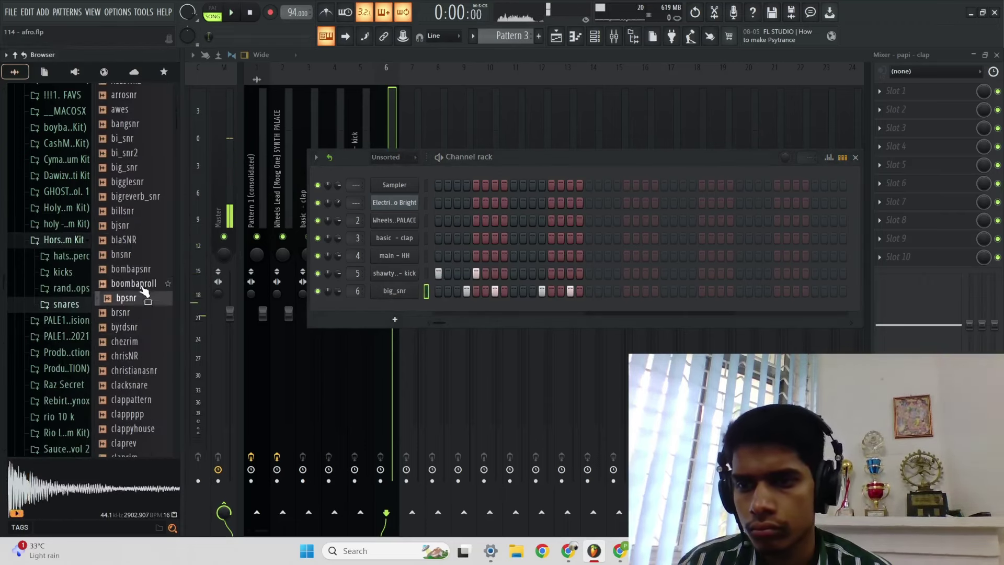
left_click(142, 286)
left_click_drag(136, 274, 382, 286)
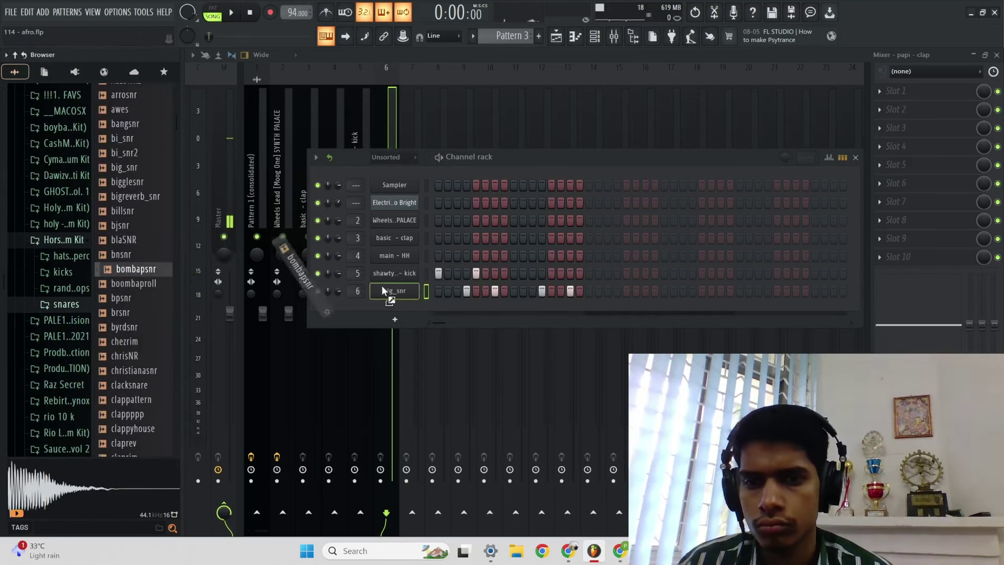
key("space")
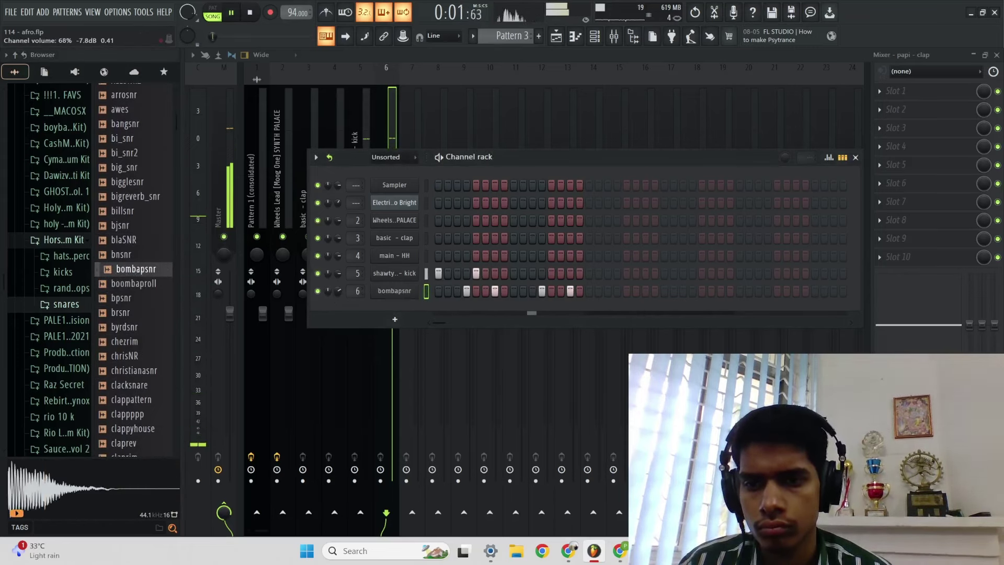
key("space")
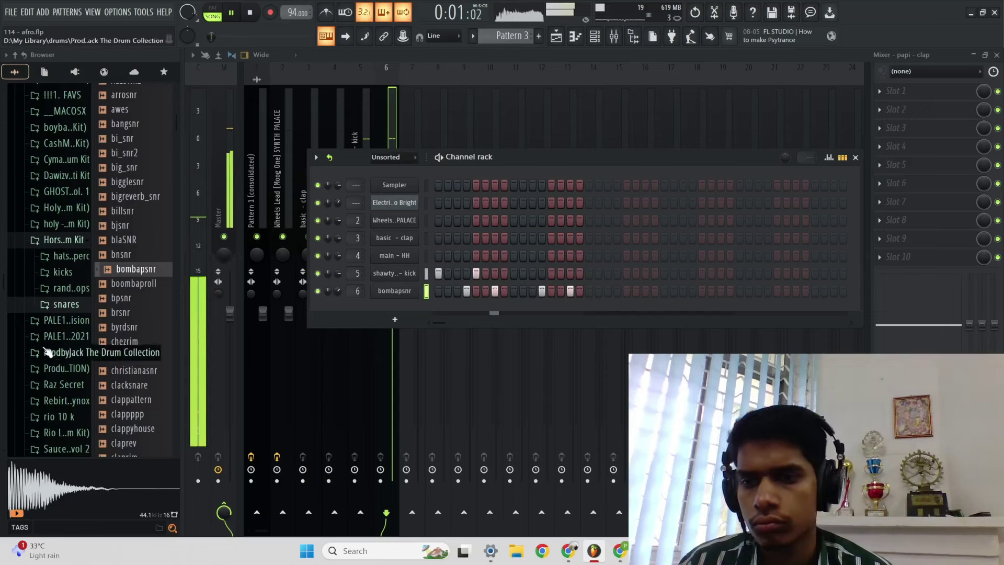
Step: Audition the Horse kit's kicks, replace the shawty kick with arrokikk and play the beat
left_click(71, 273)
left_click(127, 309)
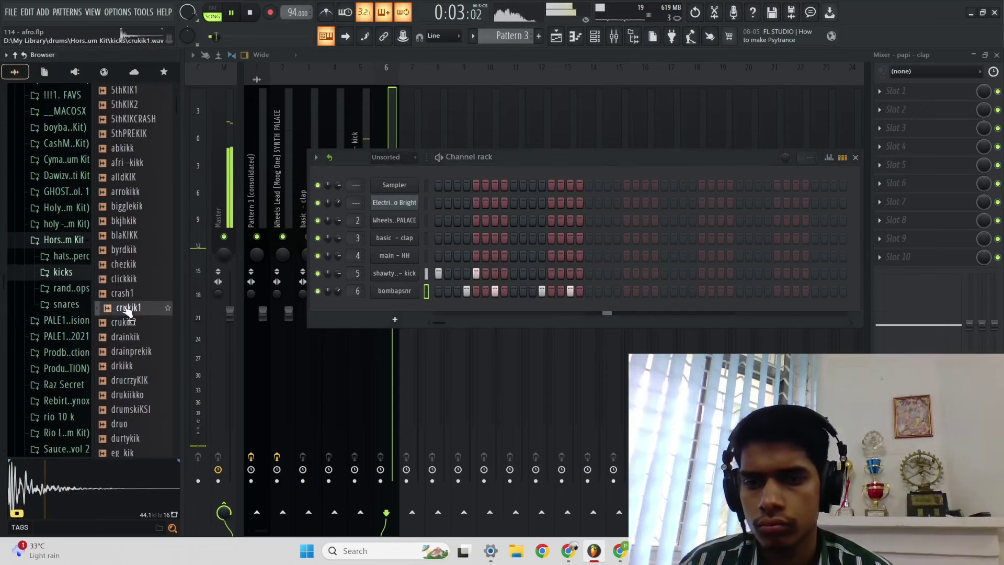
left_click(127, 294)
key("space")
left_click(127, 281)
left_click(127, 236)
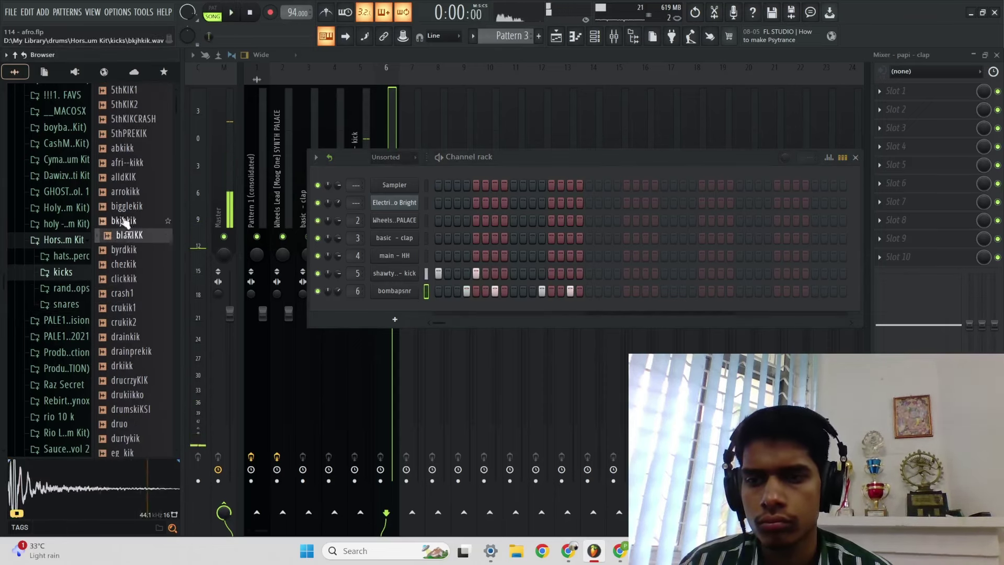
left_click(125, 221)
left_click(131, 192)
left_click_drag(405, 277, 403, 275)
key("space")
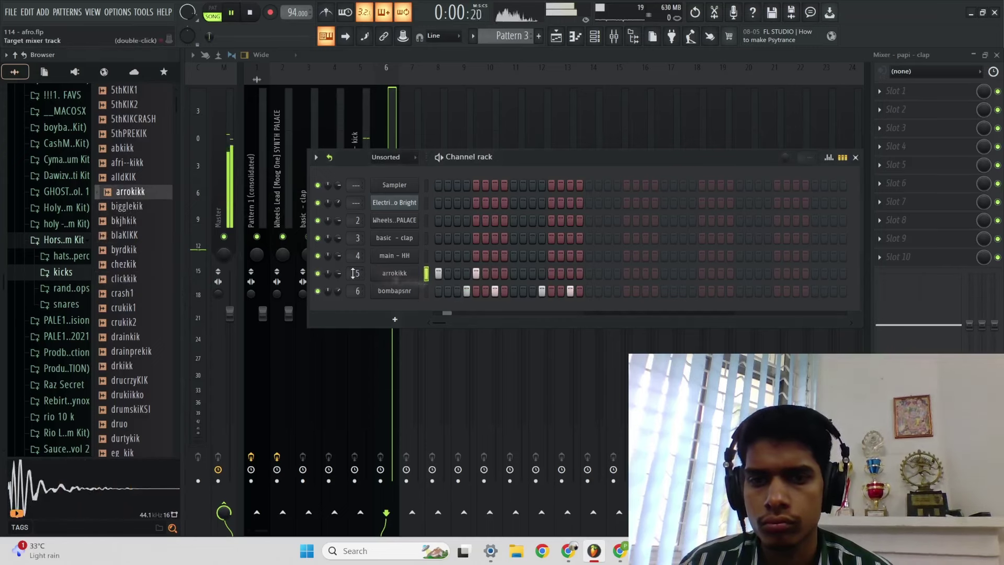
Step: Audition further Horse kit kicks, replace arrokikk with drukiikko and restart the beat
key("space")
left_click(137, 353)
left_click(136, 369)
left_click(138, 383)
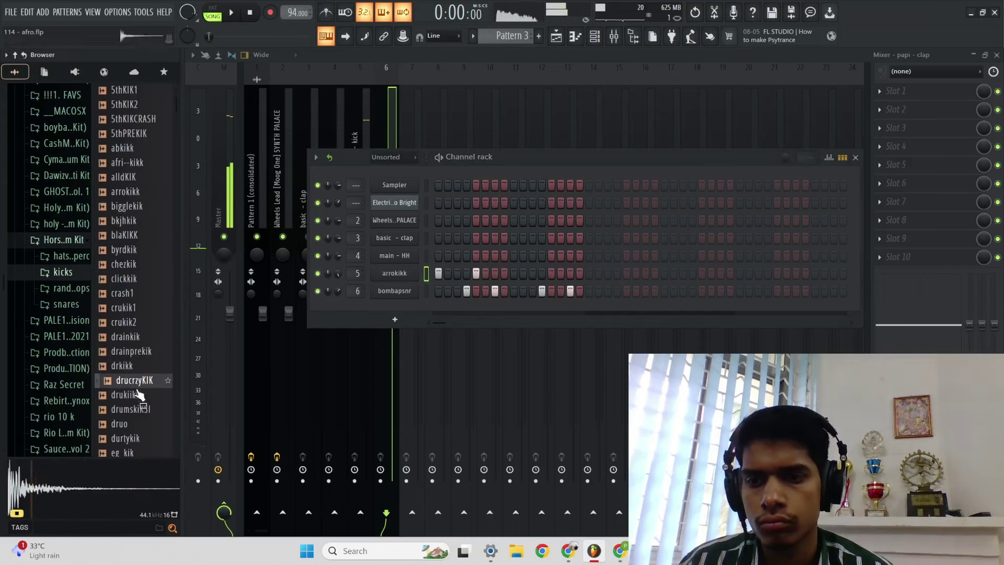
left_click(139, 397)
scroll(139, 403, "down", 4)
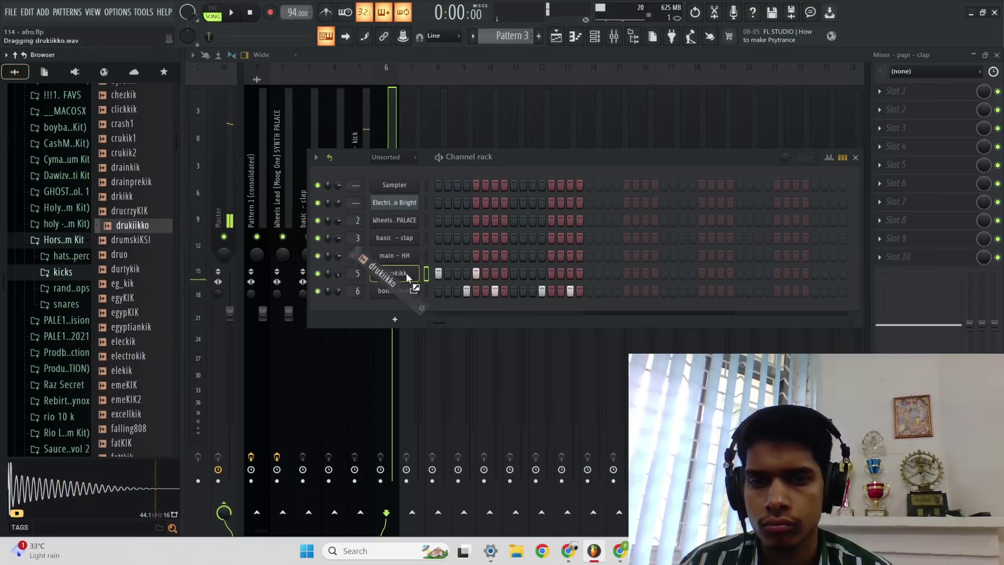
left_click_drag(407, 277, 407, 278)
key("space")
Step: Add kicks on steps 11 and 14 and remove the snare from step 12 while the beat plays
left_click(561, 273)
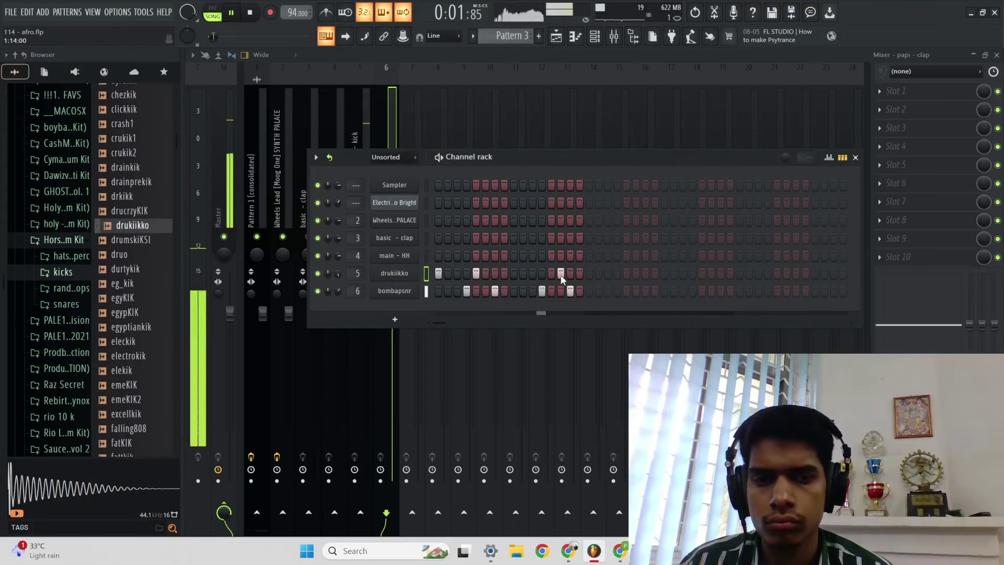
left_click(542, 291)
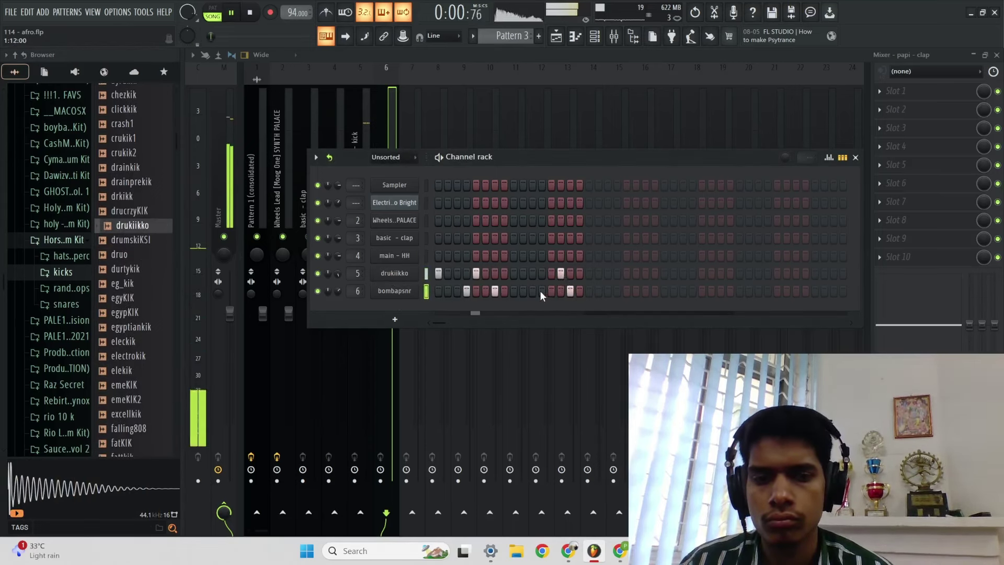
left_click(530, 277)
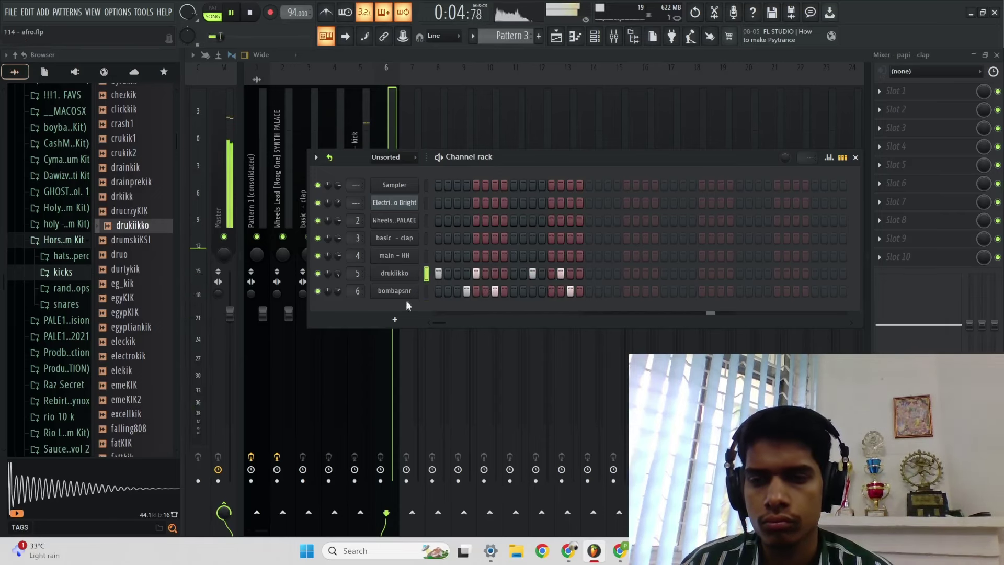
key("space")
Step: Audition more kick samples and try falling808 in place of the bombapsnr snare
left_click(131, 327)
left_click(129, 341)
left_click(140, 356)
scroll(144, 361, "down", 3)
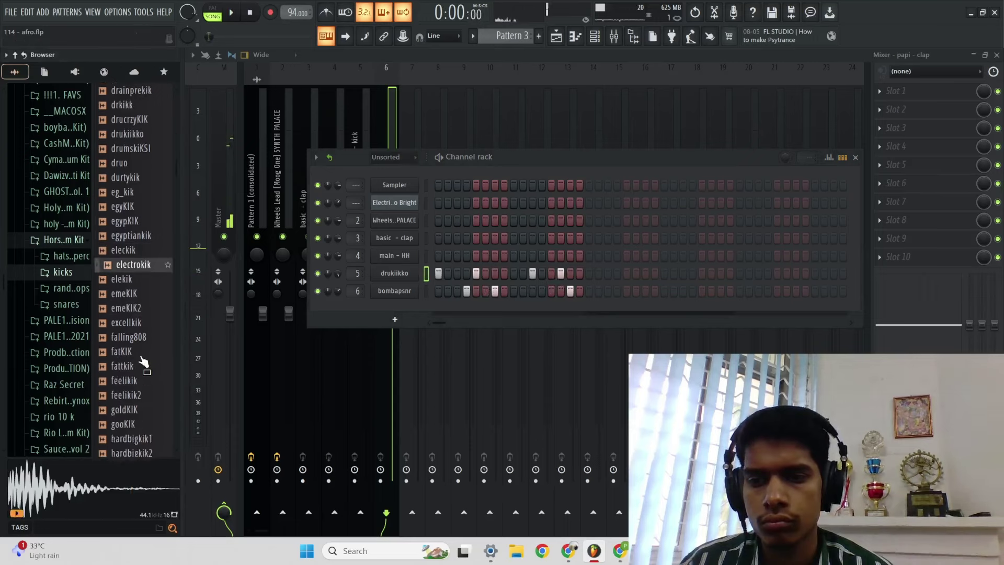
left_click(142, 305)
left_click_drag(143, 306, 412, 294)
key("space")
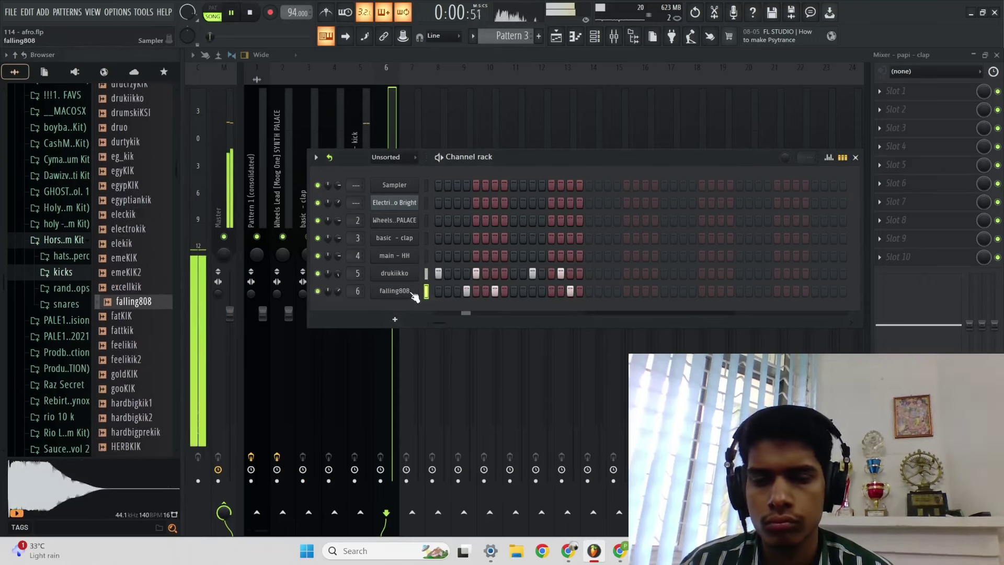
Step: Load falling808 into the drukiikko kick channel, set it to cut itself and check its sampler settings during playback
left_click_drag(134, 301, 413, 281)
right_click(412, 275)
left_click(451, 338)
key("space")
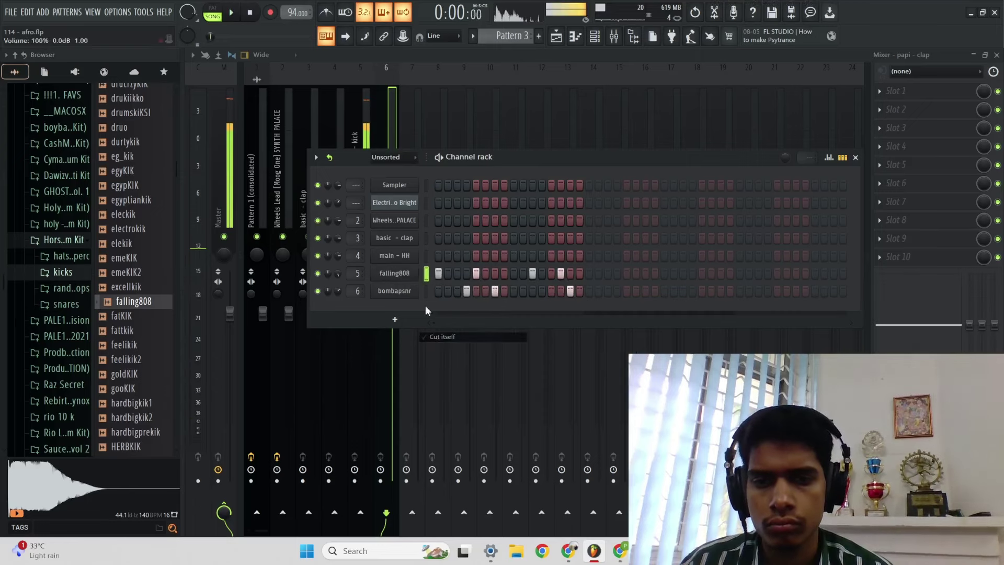
left_click(409, 274)
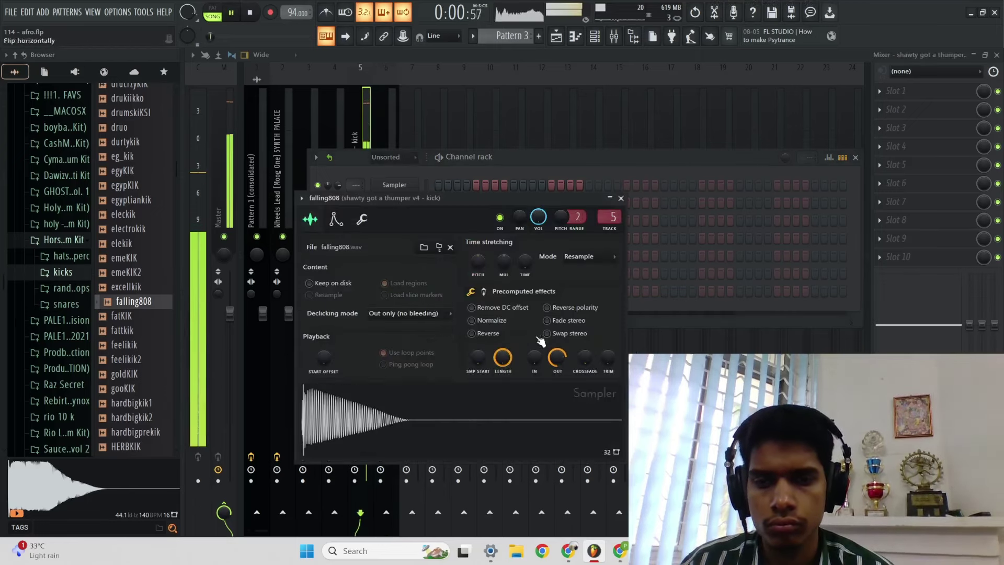
key("space")
left_click(621, 198)
Step: Audition further Horse kit kicks such as gooKIK and kicki, and open the ProdbyJack The Drum Collection folder
left_click(128, 389)
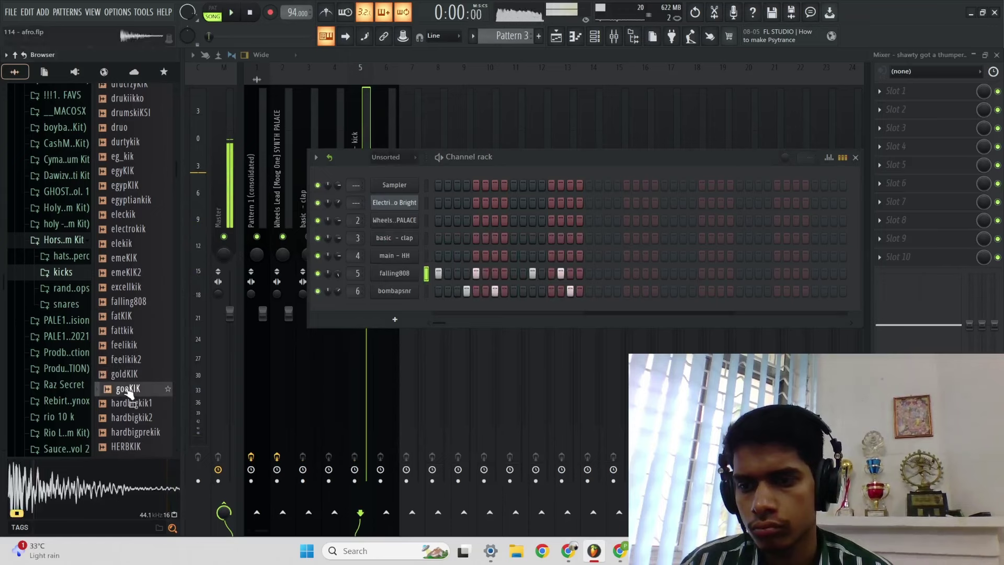
left_click(129, 407)
scroll(131, 408, "down", 6)
left_click(127, 385)
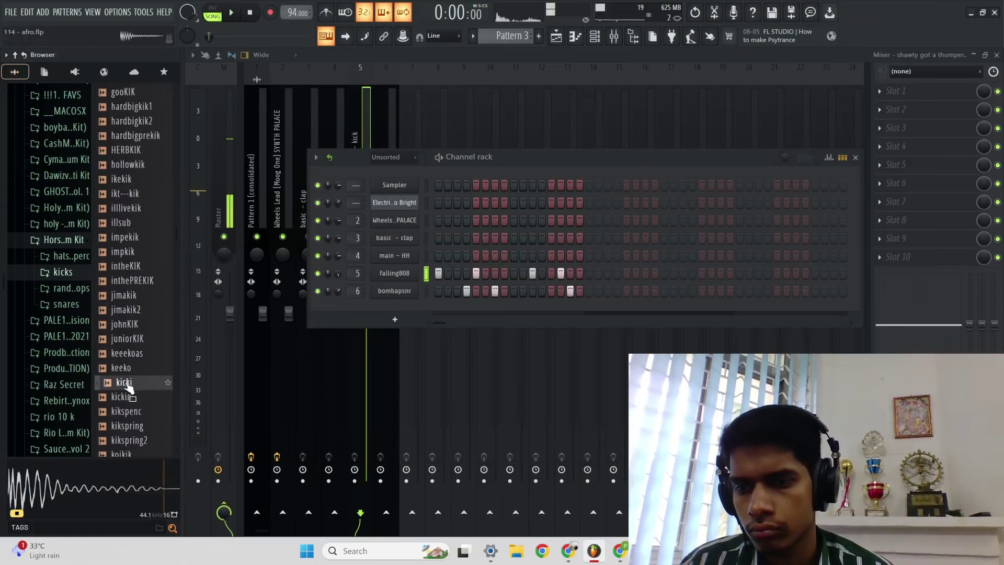
left_click(79, 353)
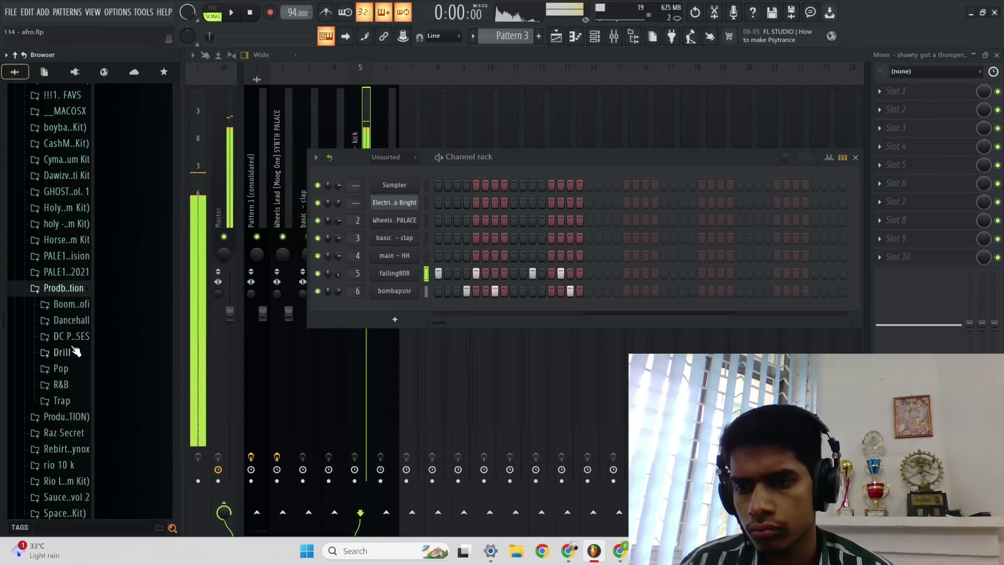
Step: Audition the Boom Bap - Lofi bass samples and try Hard Bass in place of falling808
left_click(69, 308)
left_click(76, 322)
left_click(135, 206)
left_click(135, 177)
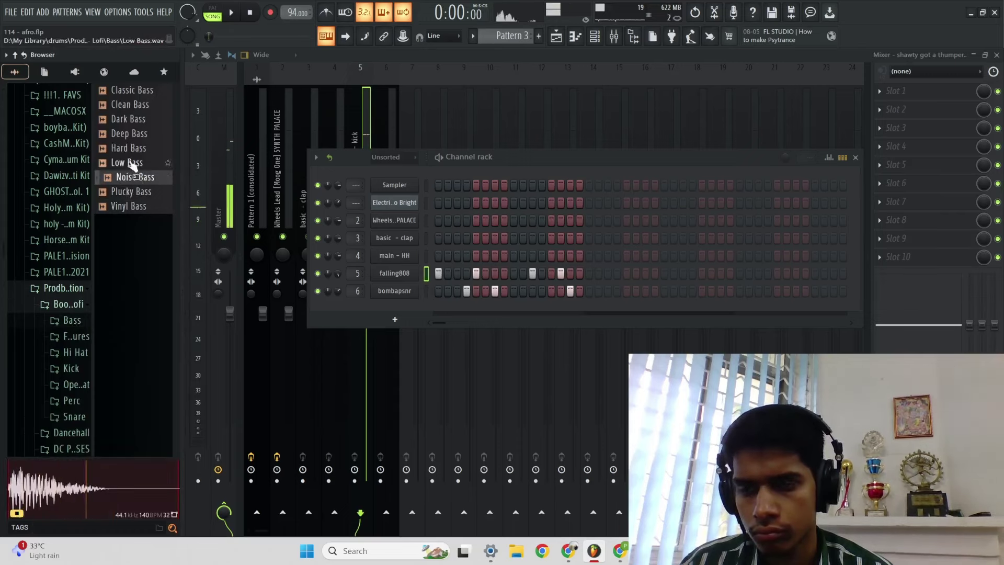
left_click(135, 164)
left_click(132, 149)
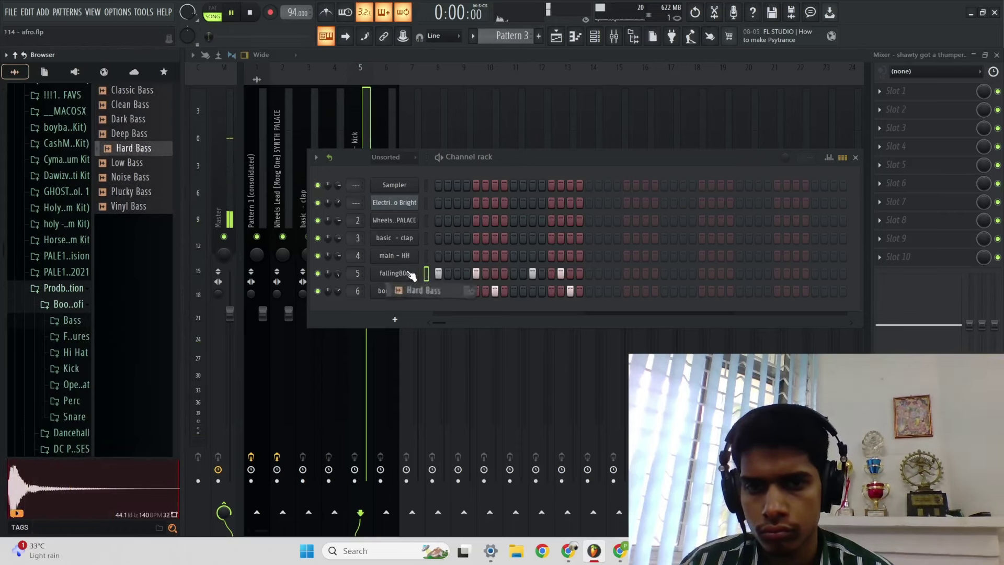
left_click_drag(412, 275, 412, 276)
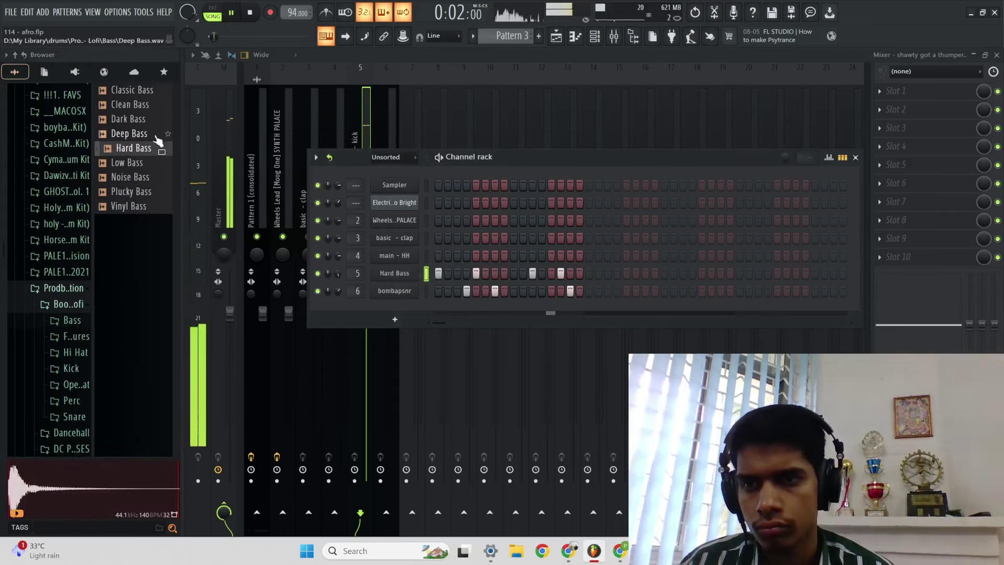
key("space")
Step: Compare more Boom Bap - Lofi basses and try Deep Bass in place of Hard Bass
left_click(137, 119)
left_click(131, 103)
left_click(130, 91)
left_click(130, 137)
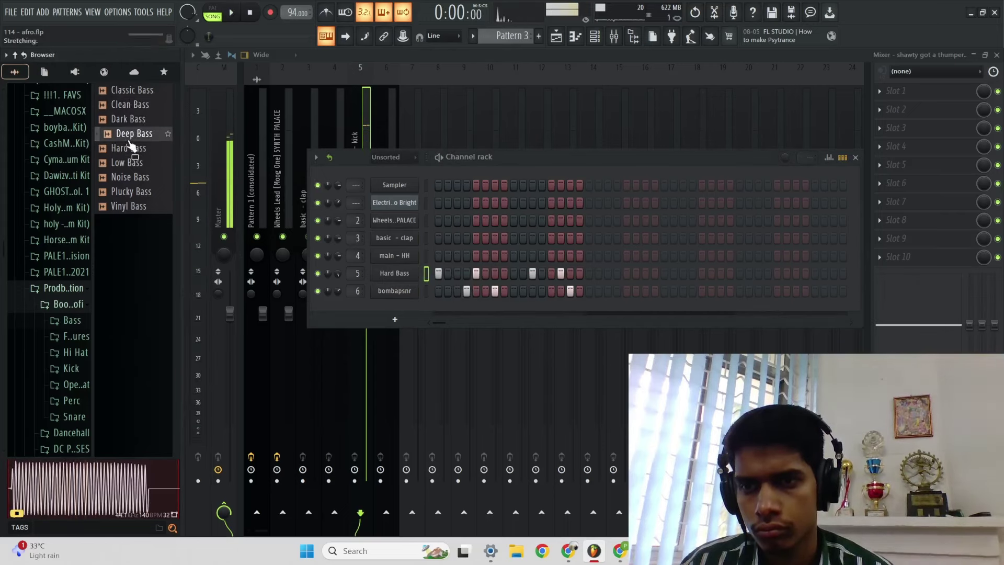
left_click_drag(131, 146, 412, 273)
key("space")
Step: Listen to several hi-hat samples in the Boom Bap - Lofi kit
left_click(77, 354)
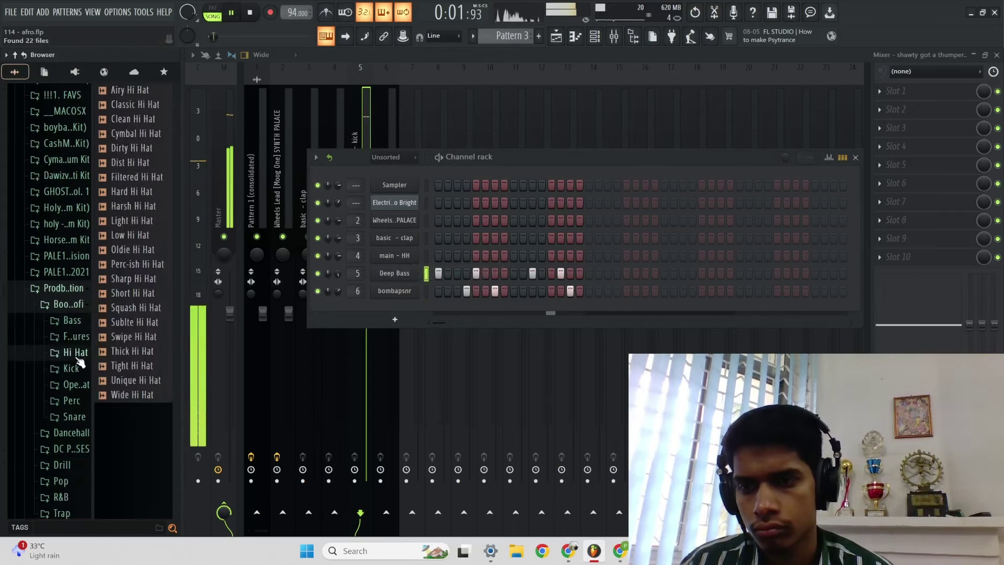
key("space")
left_click(125, 210)
left_click(121, 251)
left_click(119, 267)
left_click(117, 283)
left_click(116, 307)
left_click(68, 305)
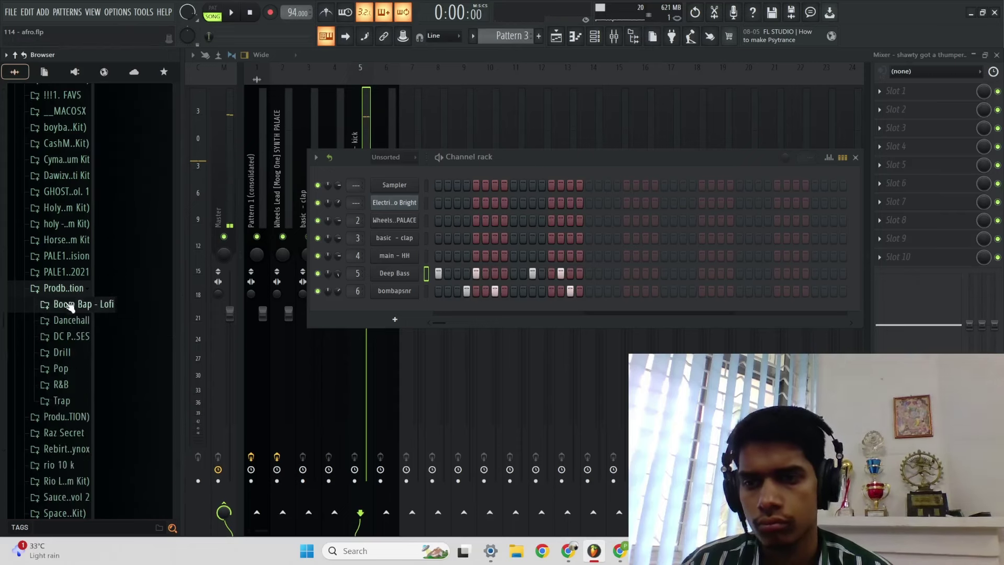
scroll(57, 314, "down", 3)
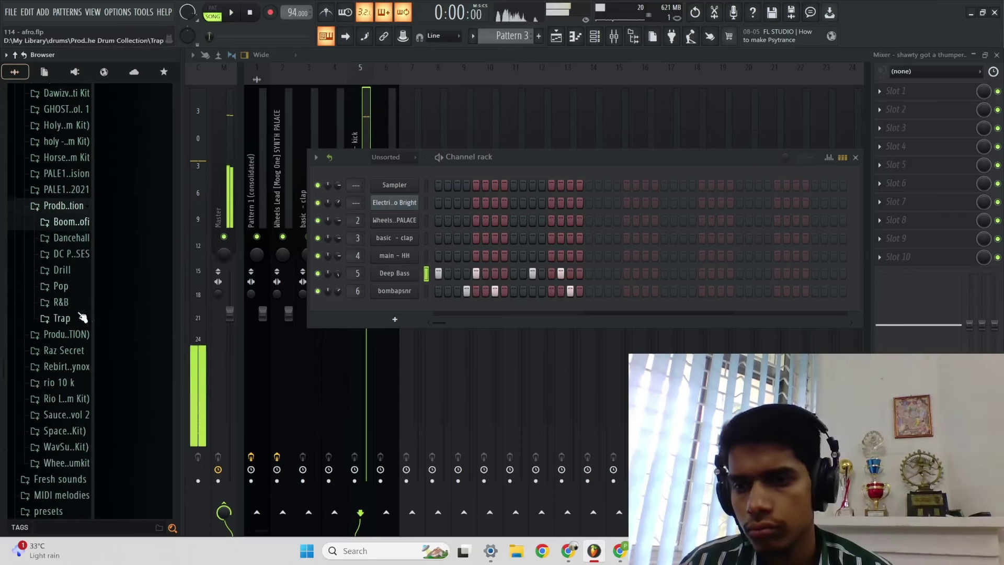
Step: Audition the Dancehall 808 samples and try Sub 808, Deep Bass and Clean 808 on the bass channel
left_click(80, 236)
left_click(70, 250)
left_click(137, 177)
left_click(137, 148)
left_click(137, 163)
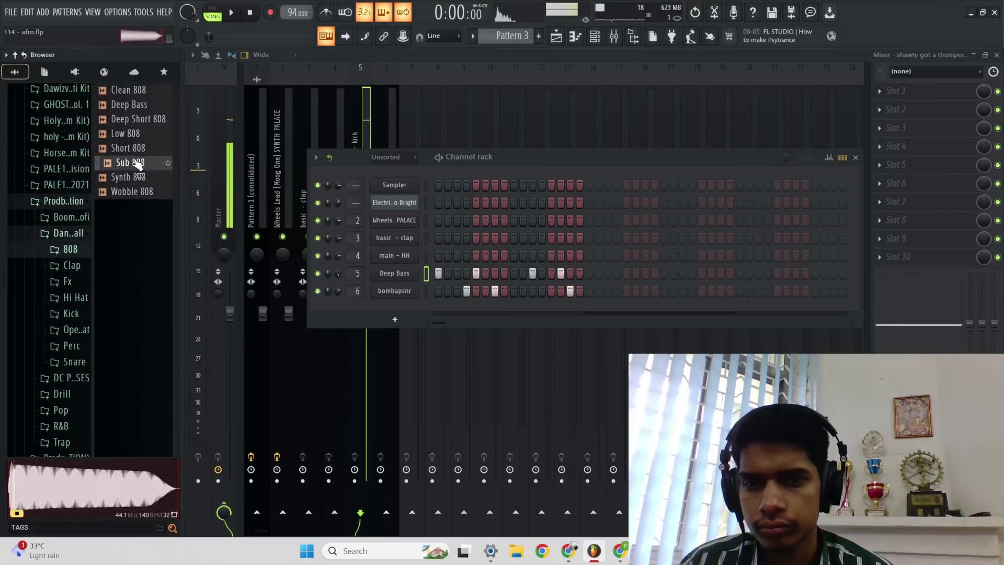
middle_click(139, 164)
key("space")
middle_click(134, 119)
middle_click(128, 104)
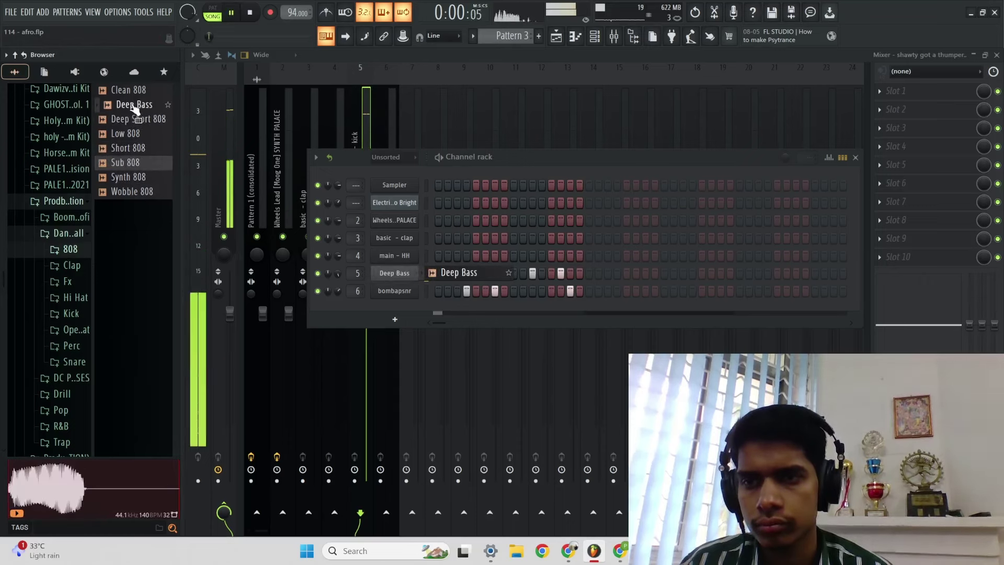
middle_click(138, 91)
key("space")
Step: Compare the remaining Dancehall 808 samples and replace Clean 808 on the bass channel with Short 808
left_click(129, 105)
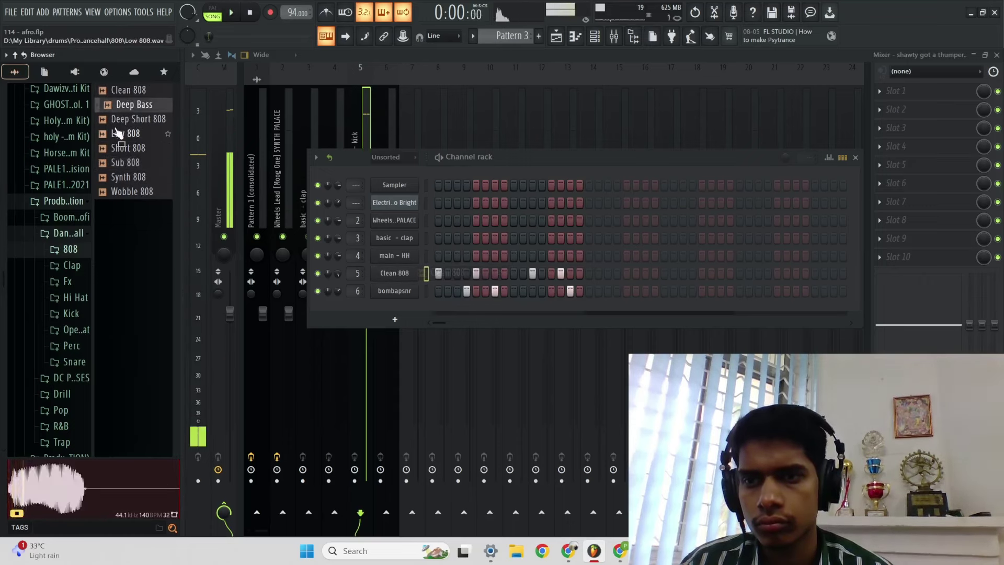
left_click(123, 134)
left_click(124, 148)
left_click(121, 163)
left_click(125, 151)
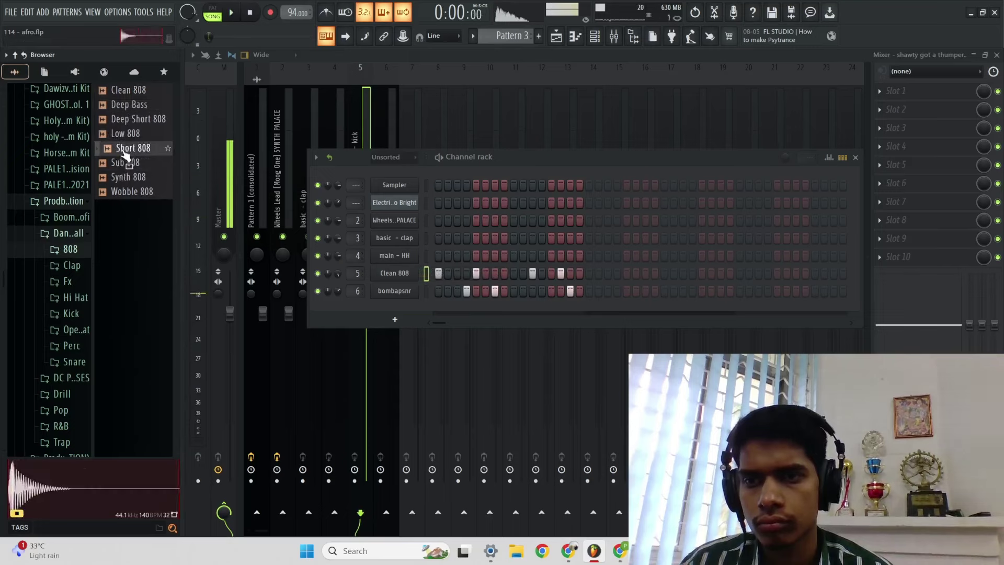
middle_click(126, 150)
key("space")
Step: Try adjusting the time stretching and pitch of the Short 808 sample during playback
left_click(396, 276)
key("space")
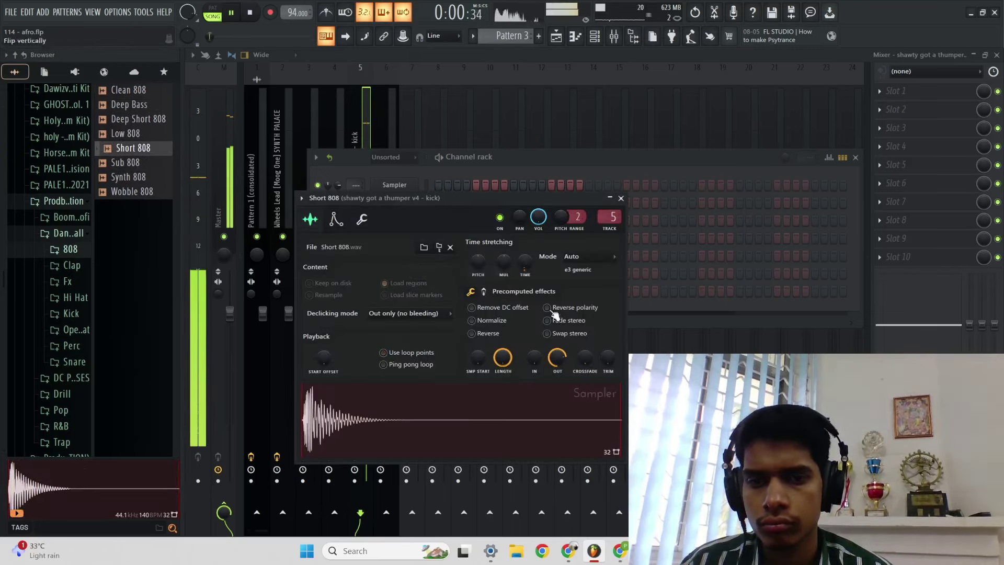
right_click(531, 260)
left_click(539, 267)
key("space")
key("space")
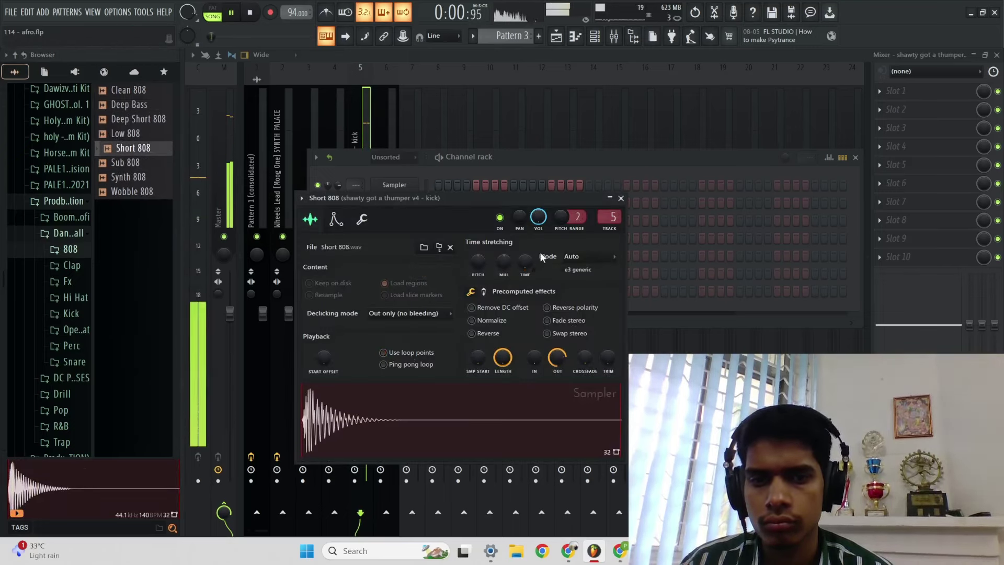
right_click(479, 263)
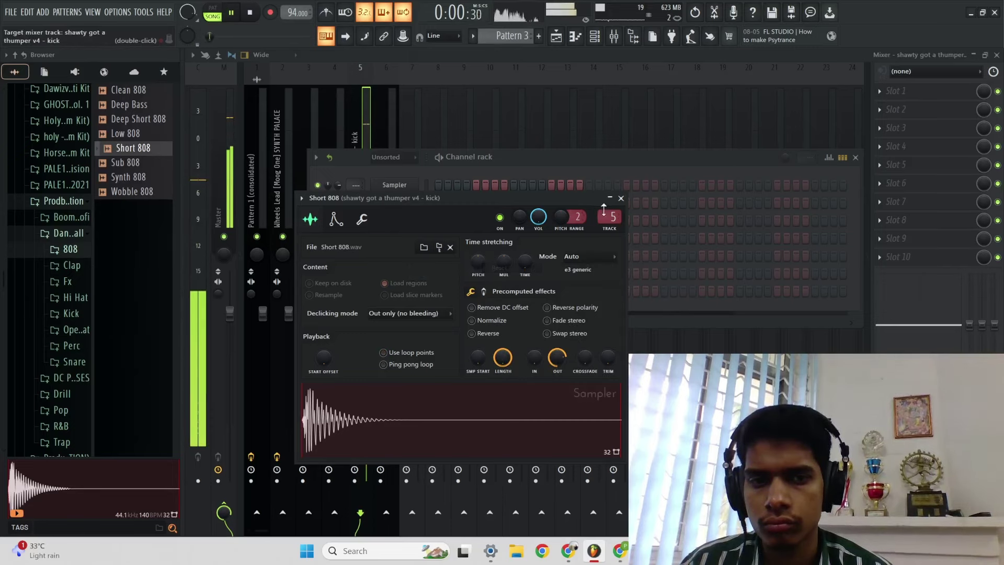
left_click(621, 199)
key("space")
Step: Add the Dancehall kit's Wide Open Hat as a new channel with a hit on step 2
left_click(72, 346)
left_click(76, 330)
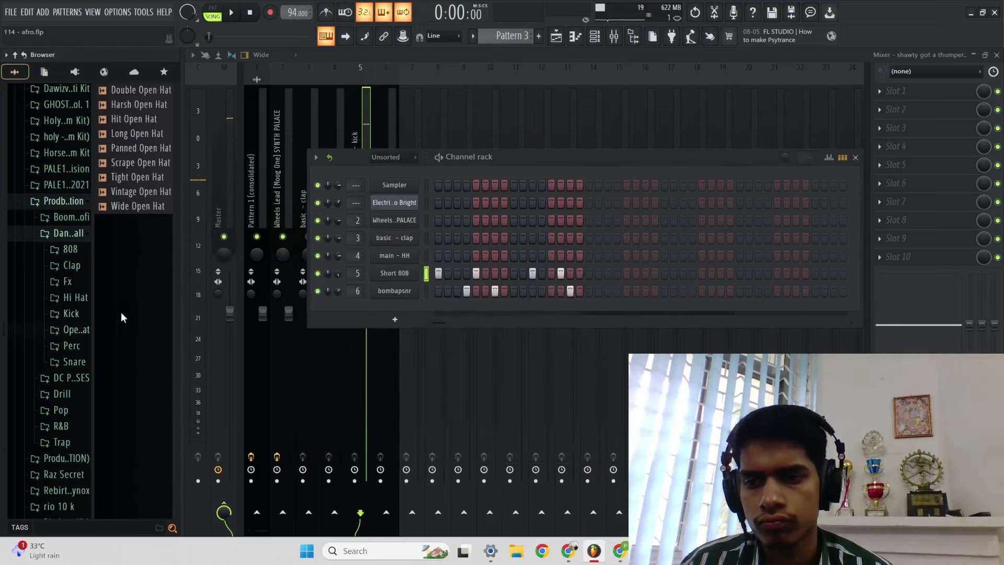
left_click(141, 207)
left_click_drag(411, 312, 414, 313)
key("space")
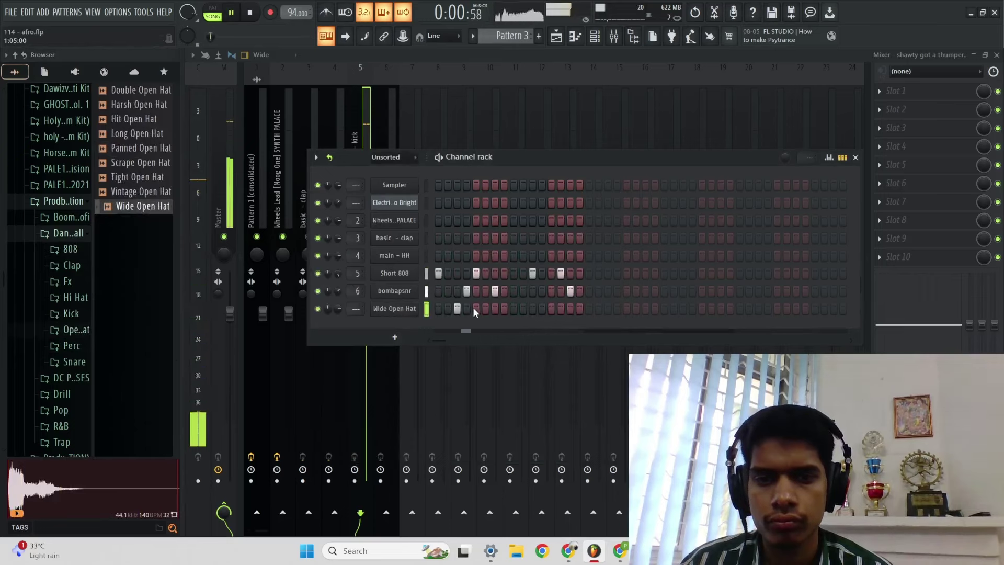
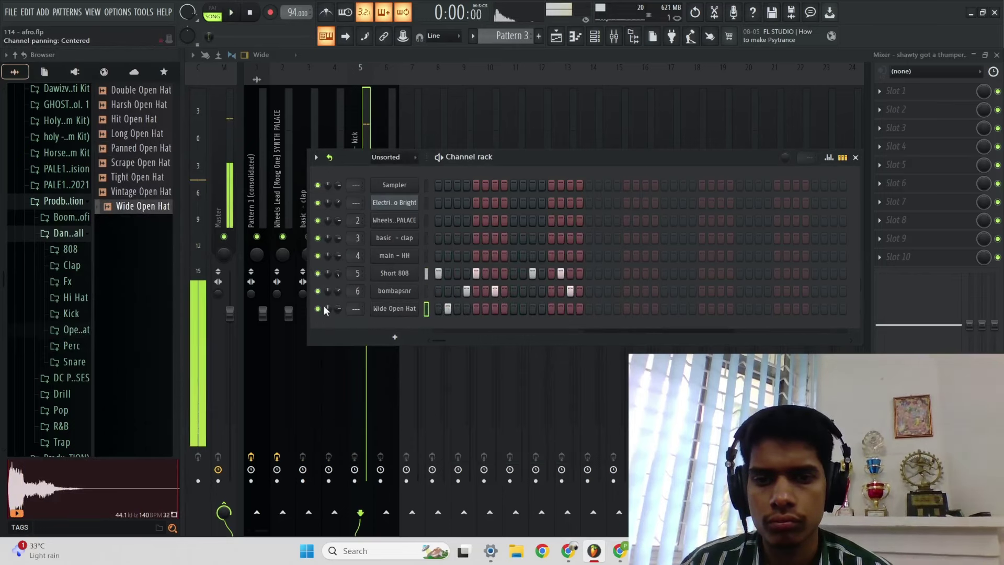
left_click(379, 309)
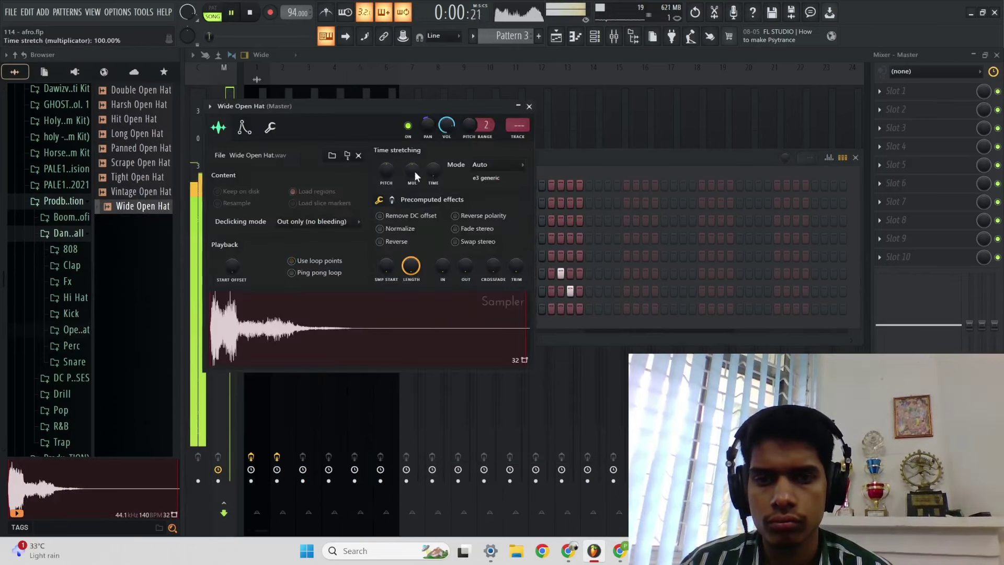
key("space")
left_click(529, 107)
left_click(448, 309)
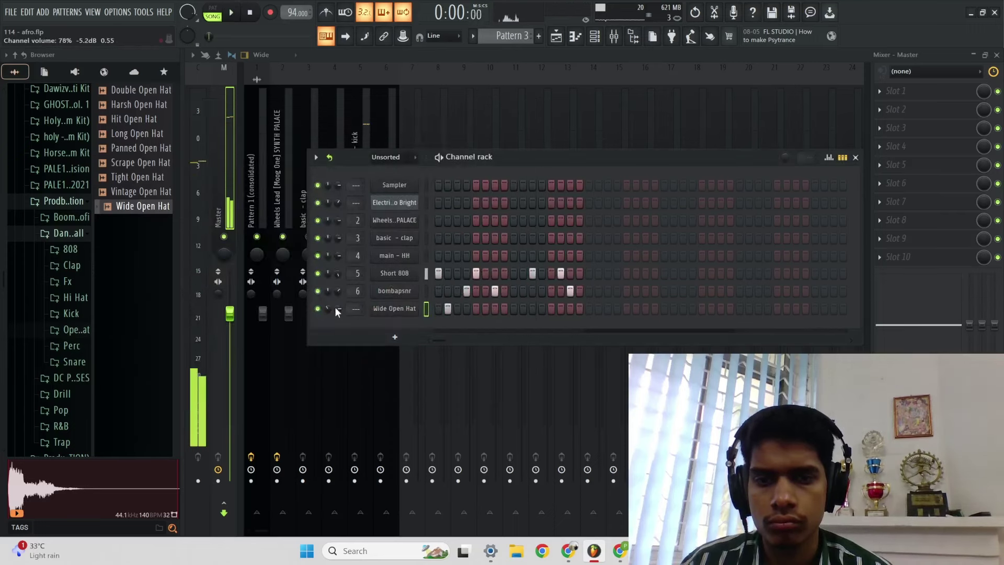
Step: Audition the Dancehall percussion samples and add Congo Perc as a new channel
left_click(84, 348)
left_click(116, 180)
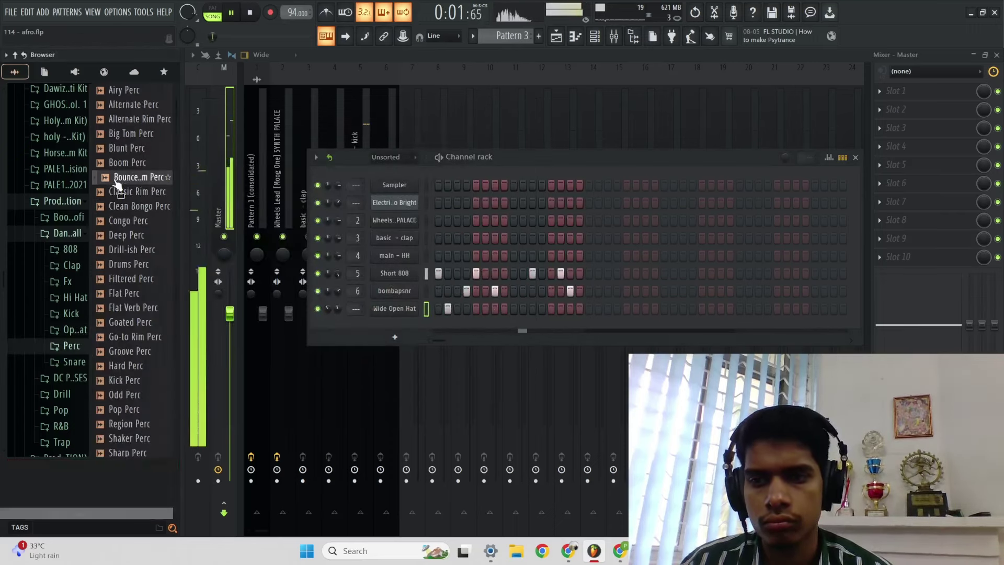
left_click(124, 224)
key("space")
left_click(131, 225)
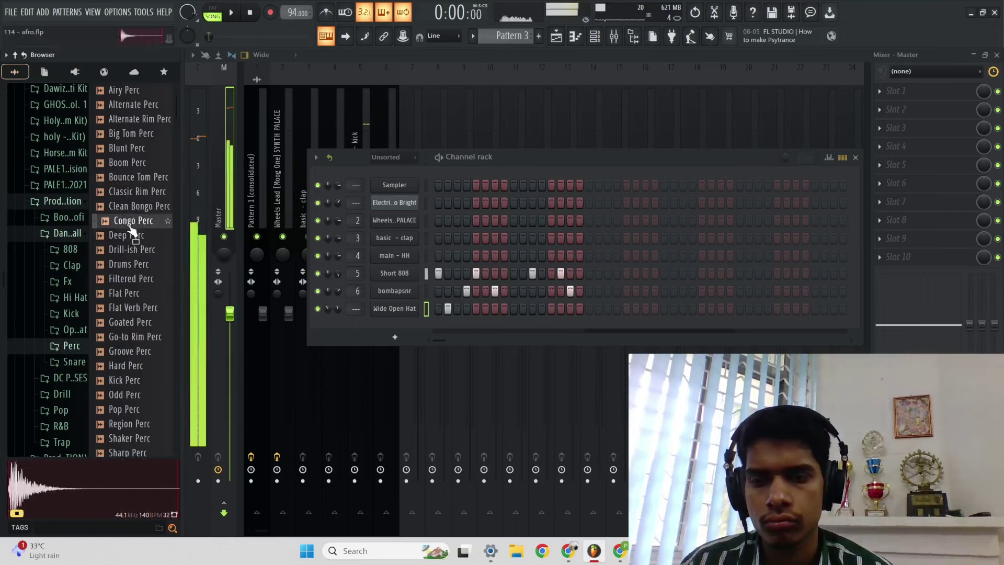
left_click_drag(372, 318, 374, 320)
key("space")
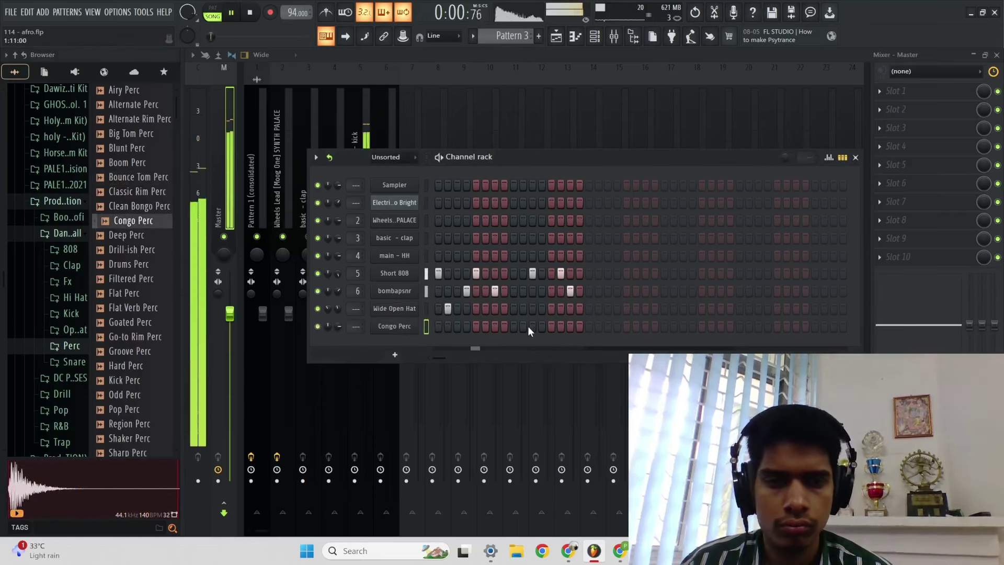
key("space")
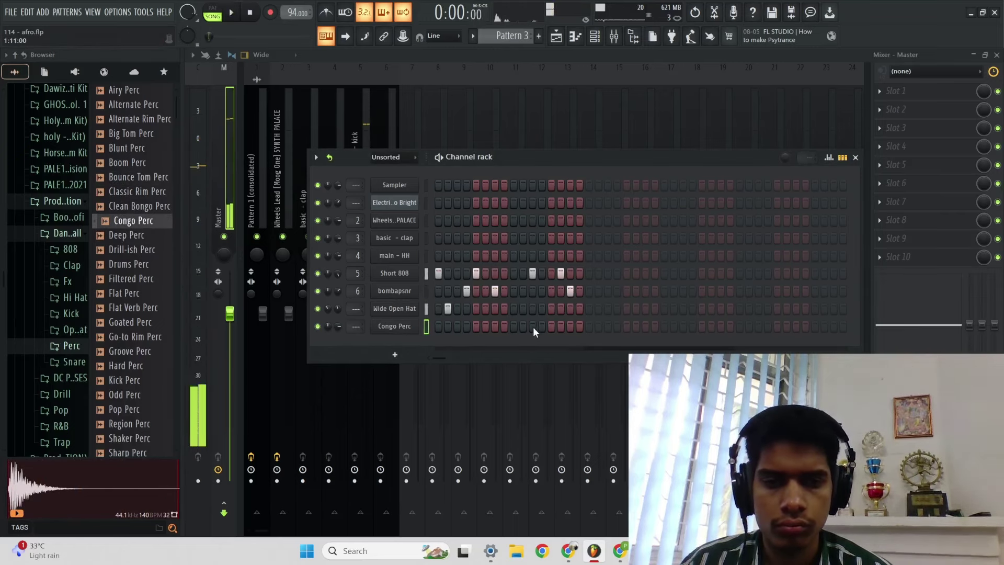
Step: Try Congo Perc hits on steps 11 and 14, and inspect the Wide Open Hat and Congo Perc sampler settings
left_click(533, 326)
key("space")
left_click(561, 326)
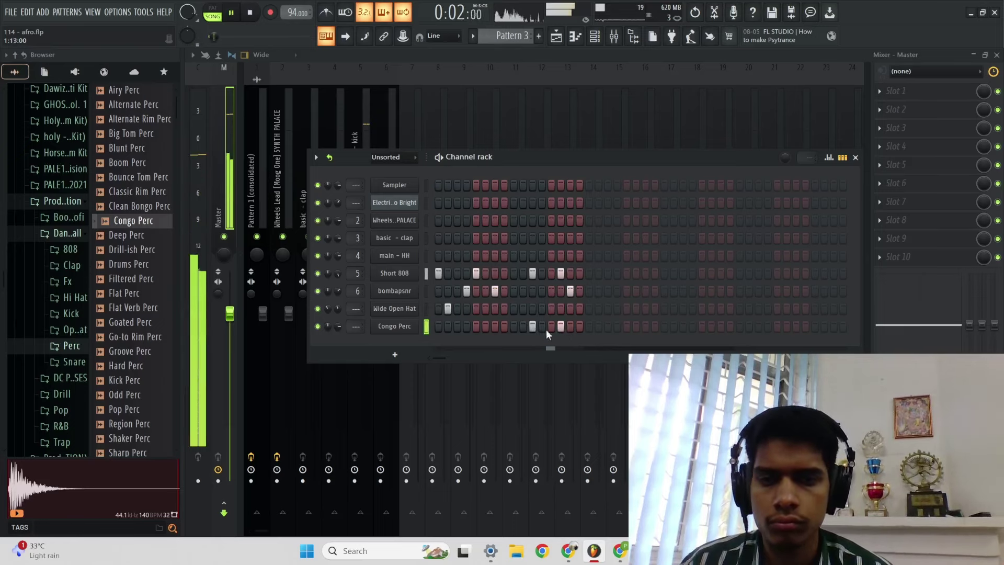
left_click(394, 308)
left_click(529, 106)
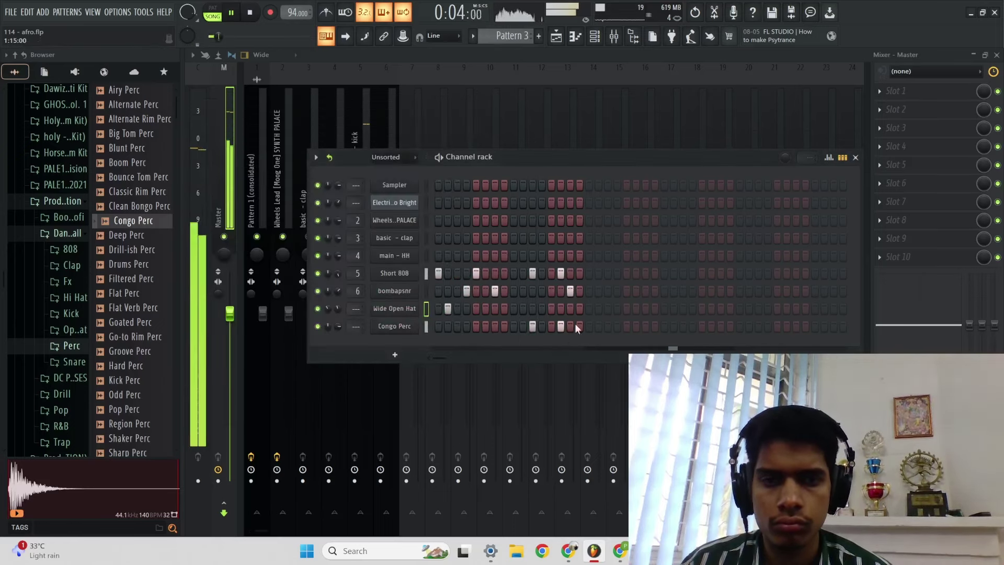
left_click(396, 326)
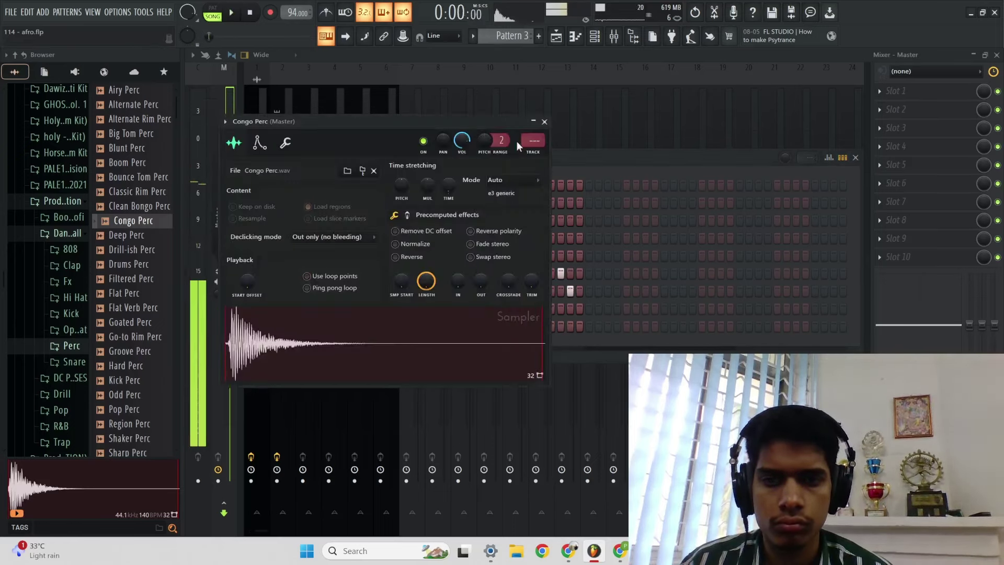
left_click(544, 122)
Step: Set the Congo Perc hits to steps 11 and 14, and route Wide Open Hat and Congo Perc to mixer tracks 7 and 8
key("space")
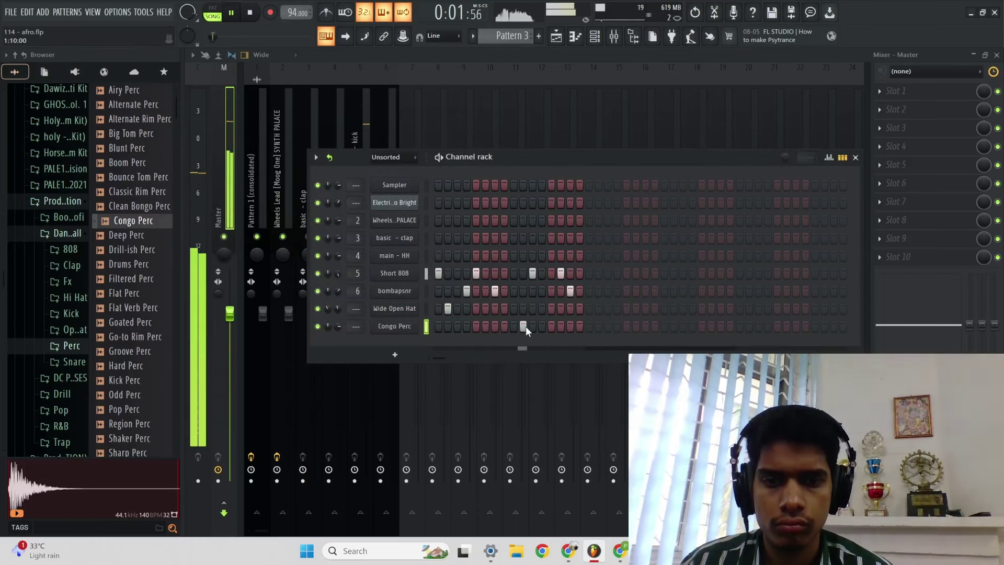
left_click(532, 326)
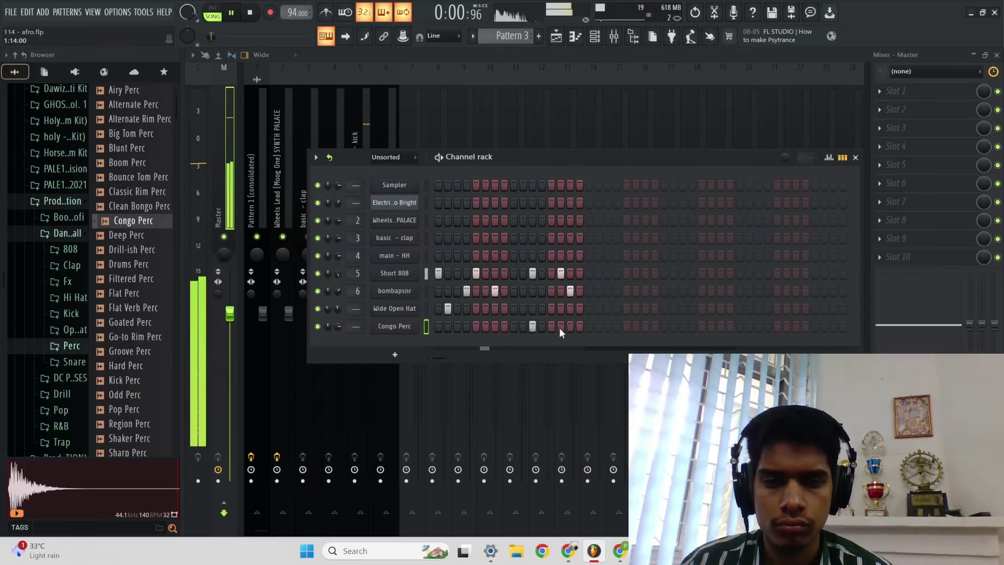
left_click(560, 326)
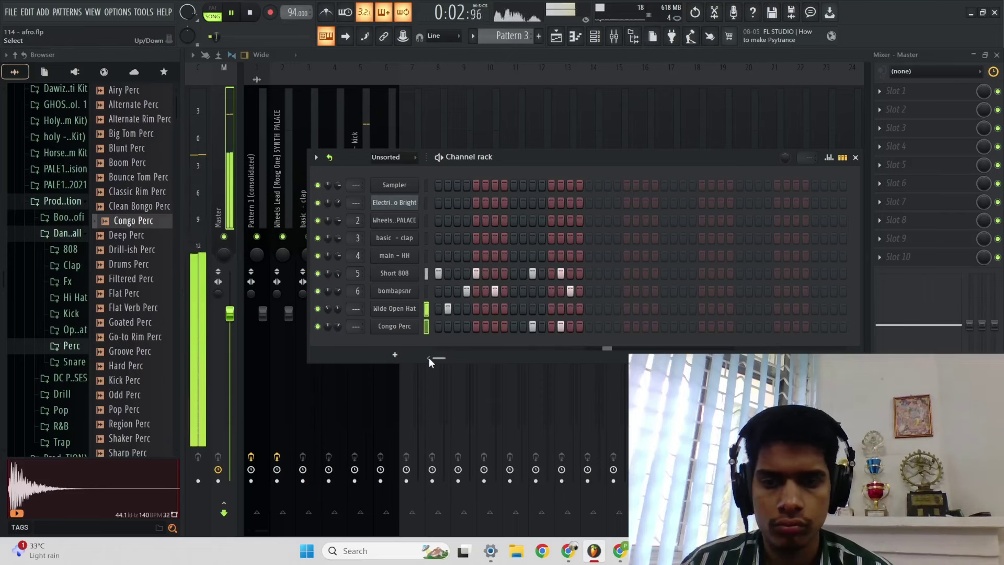
key("ctrl+l")
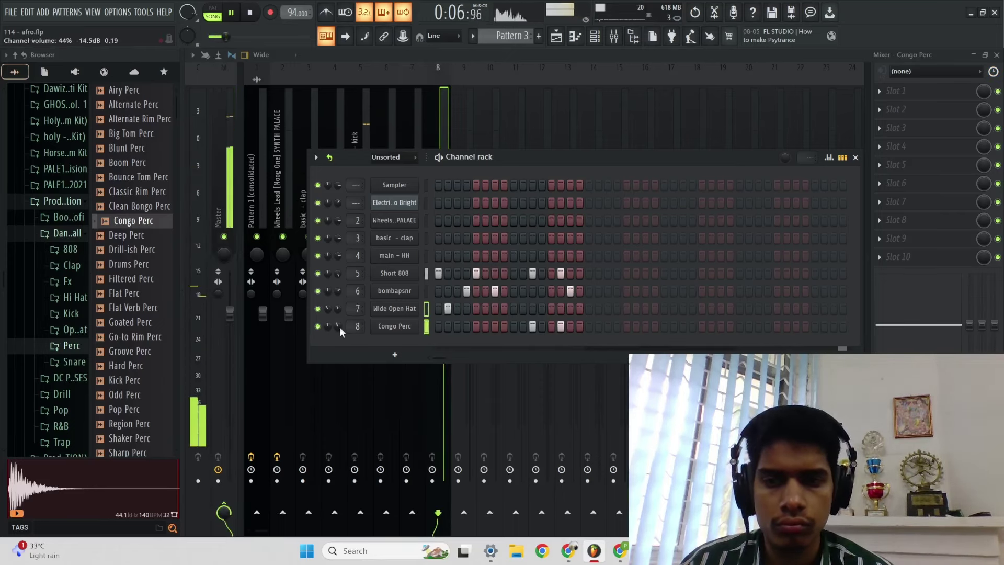
Step: Audition the Dancehall hi-hats, replace main - HH with New Hi Hat, and place its hit on step 1
left_click(71, 297)
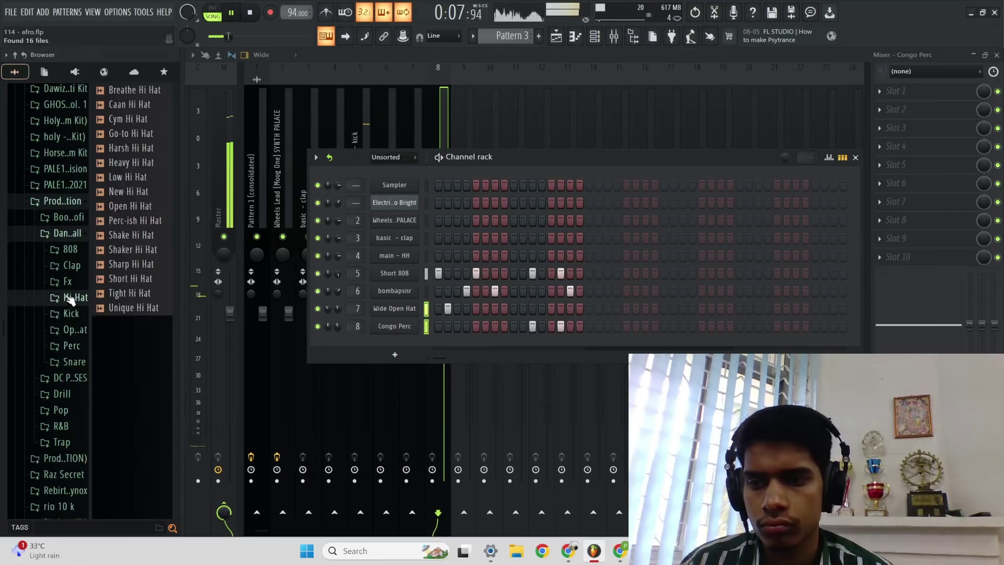
left_click(140, 250)
left_click(137, 264)
left_click(135, 279)
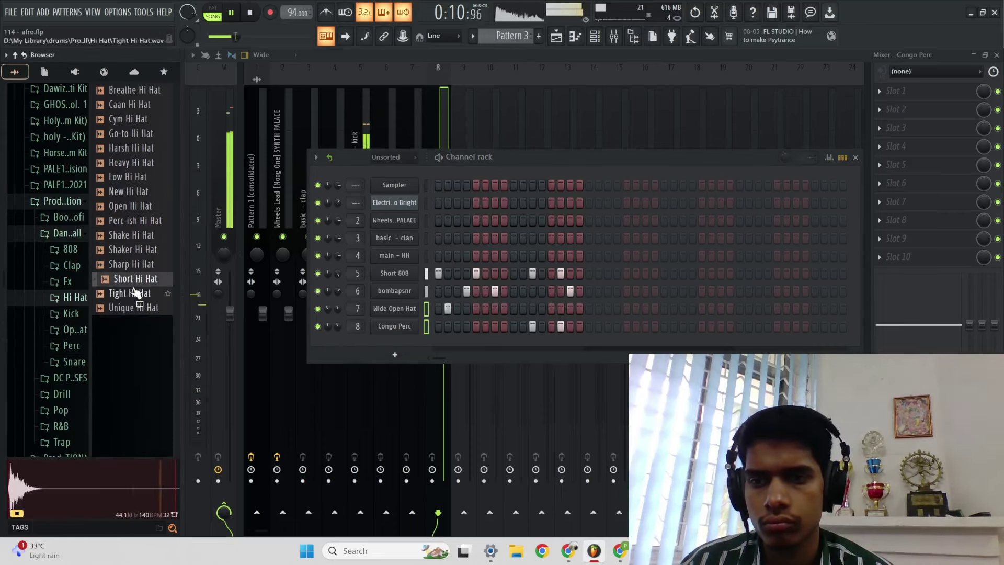
left_click(135, 293)
left_click(135, 206)
left_click(138, 192)
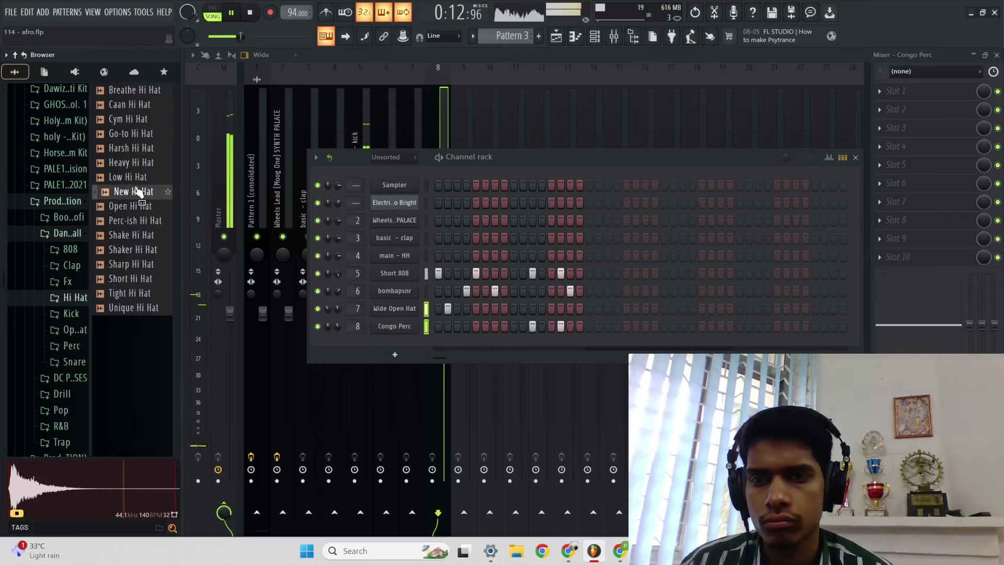
left_click_drag(303, 239, 340, 256)
key("space")
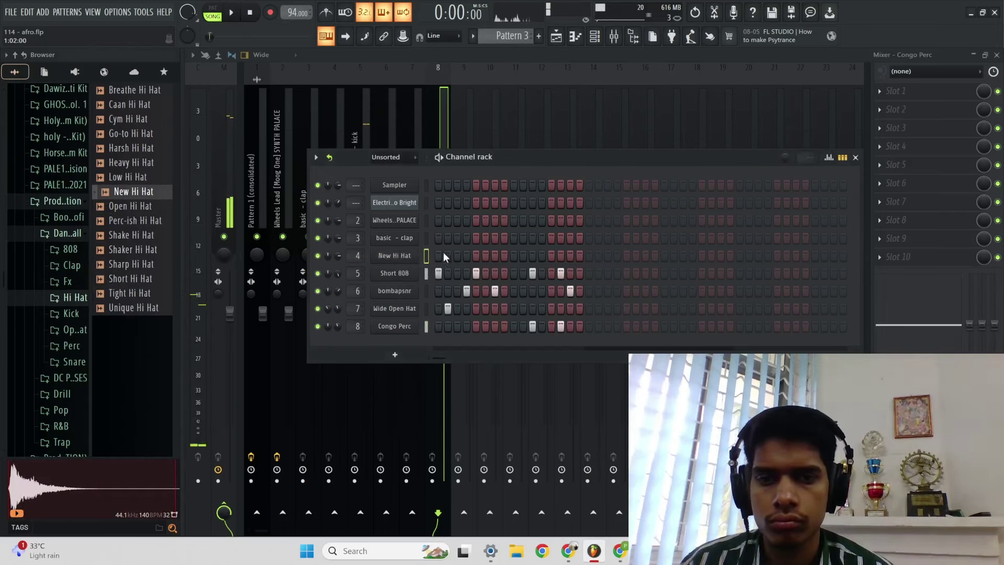
key("space")
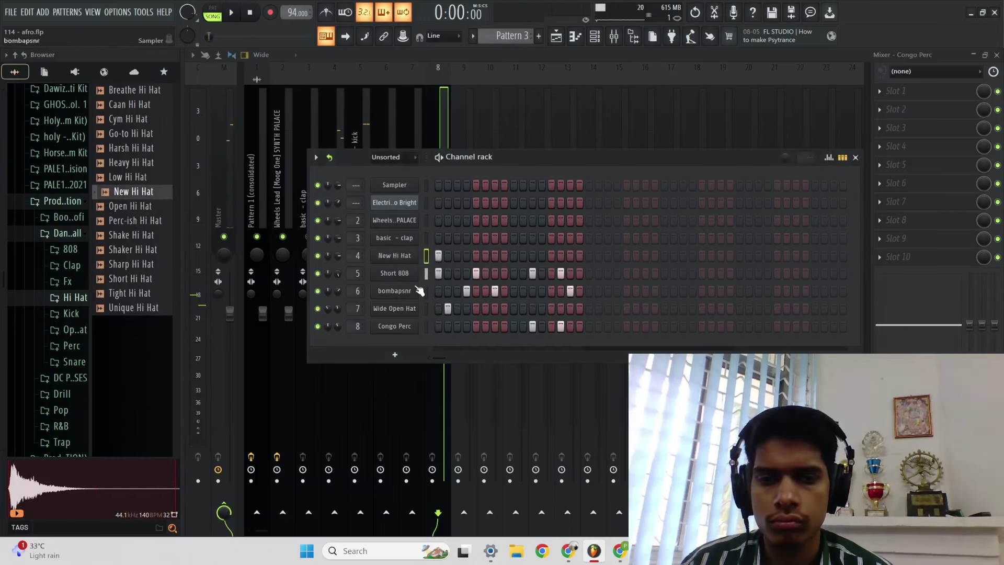
Step: Add New Hi Hat hits on steps 4, 7, 15 and 16 while the beat plays
left_click(410, 257)
key("space")
left_click(606, 183)
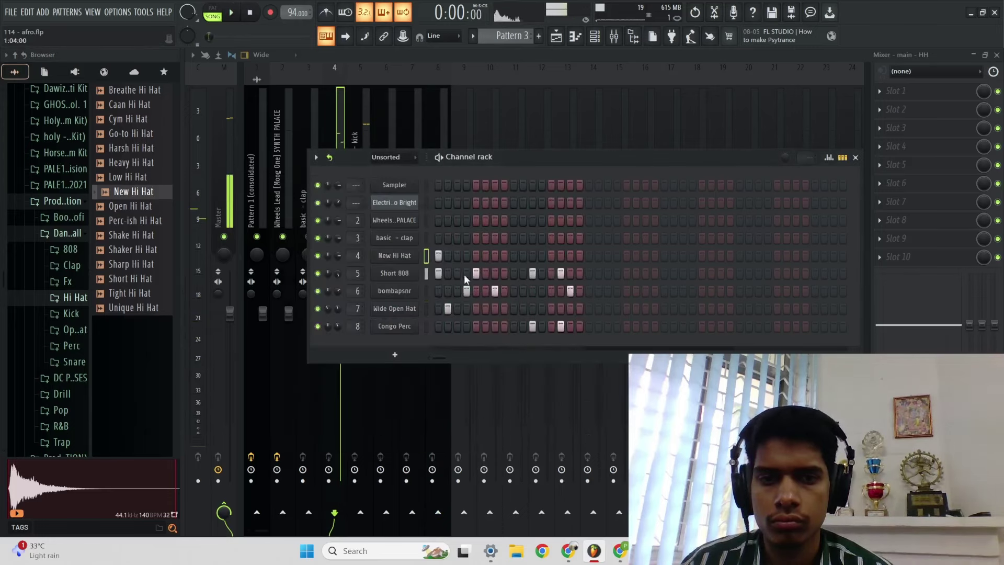
left_click(496, 256)
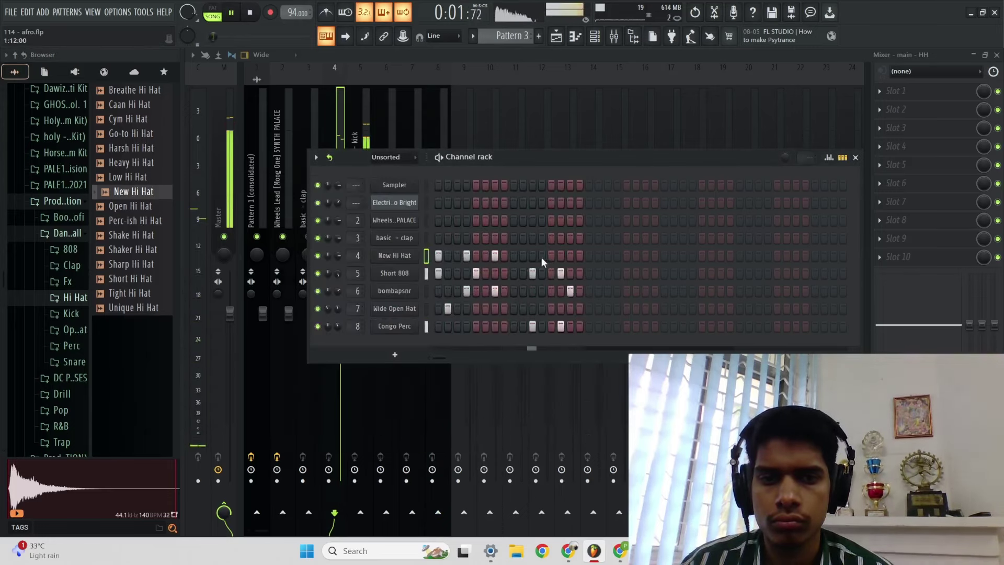
left_click(572, 258)
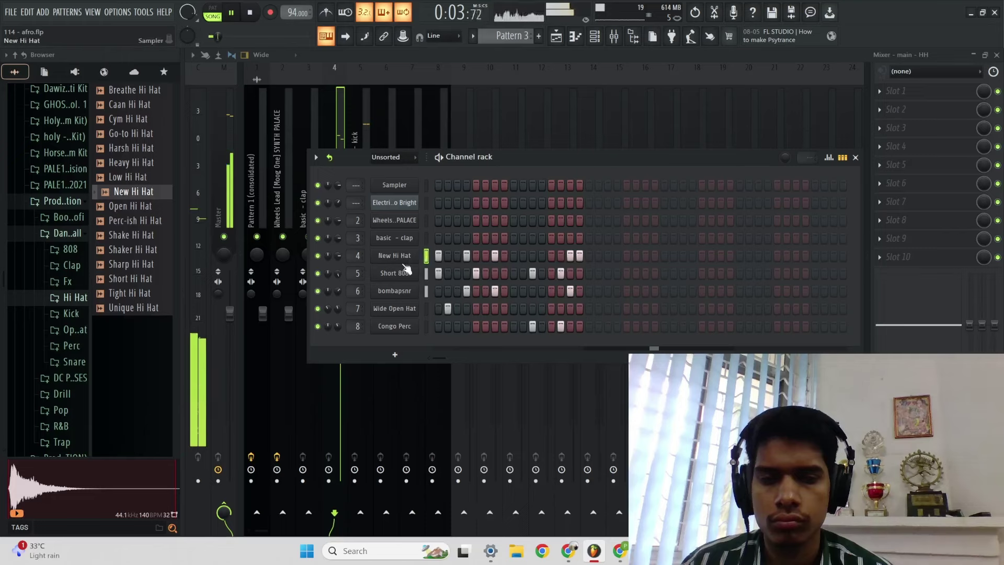
Step: Split Pattern 3 by channel into separate patterns for each drum sound
left_click(556, 36)
scroll(556, 211, "up", 4)
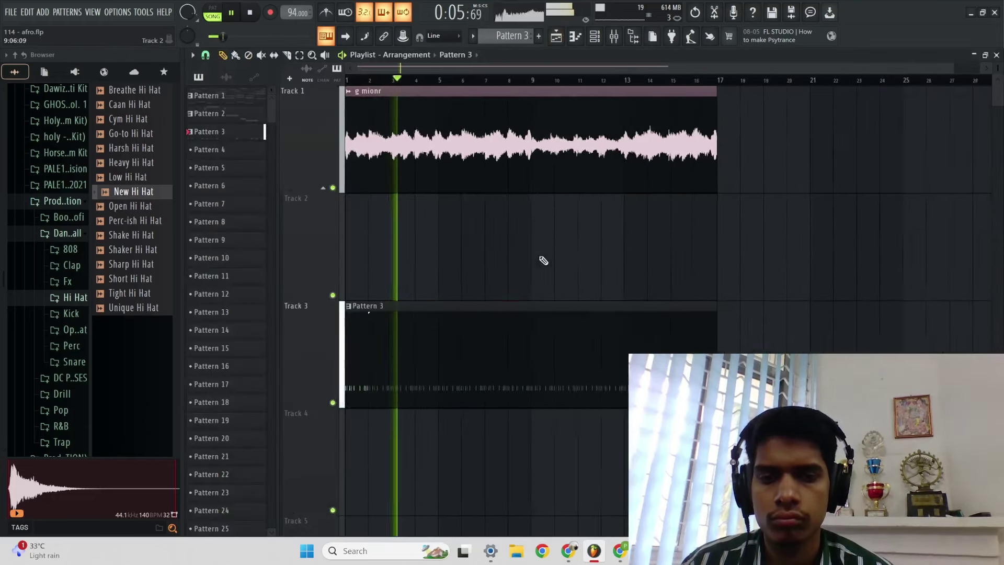
scroll(538, 260, "down", 1)
left_click(534, 325, "ctrl")
right_click(520, 36)
left_click(622, 191)
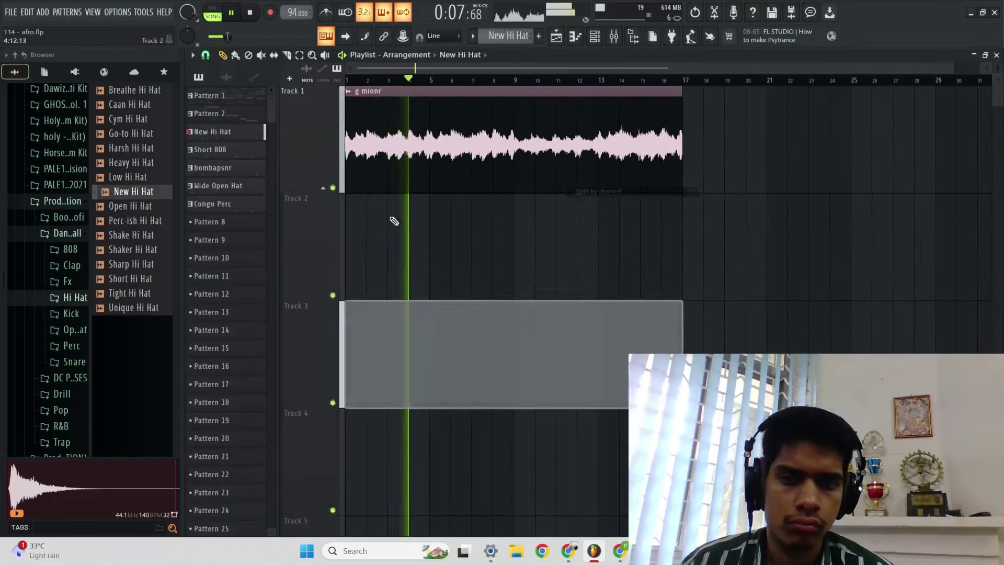
Step: Place the New Hi Hat, Short 808, bombapsnr, Wide Open Hat and Congo Perc patterns at bar 1 on tracks 3 to 7
scroll(488, 259, "up", 4)
right_click(488, 259, "ctrl")
left_click(225, 133, "shift")
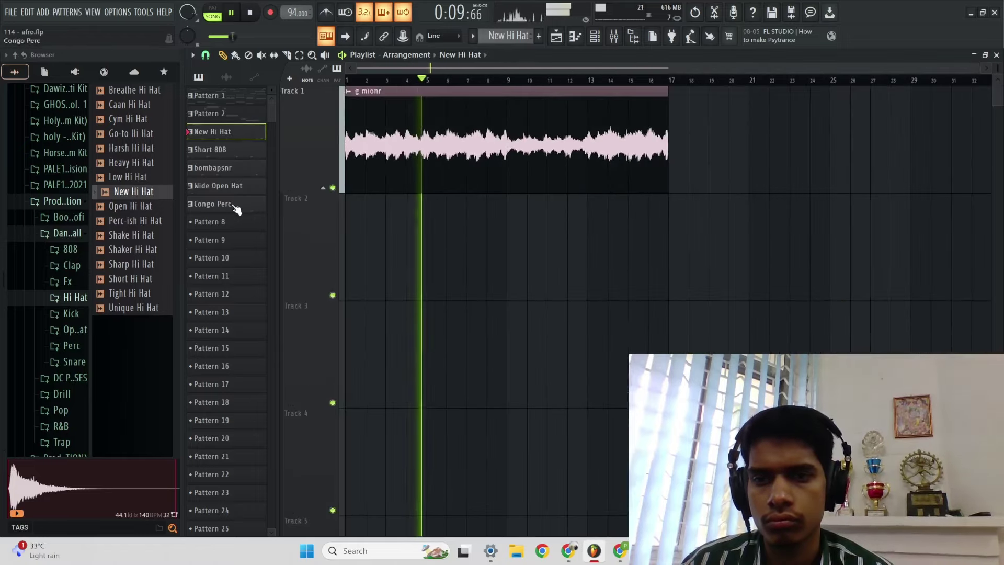
left_click(235, 205, "shift")
left_click_drag(235, 205, 357, 395)
scroll(361, 387, "down", 2)
scroll(365, 382, "up", 2)
scroll(366, 382, "down", 3)
left_click_drag(360, 442, 498, 246)
scroll(503, 219, "up", 2)
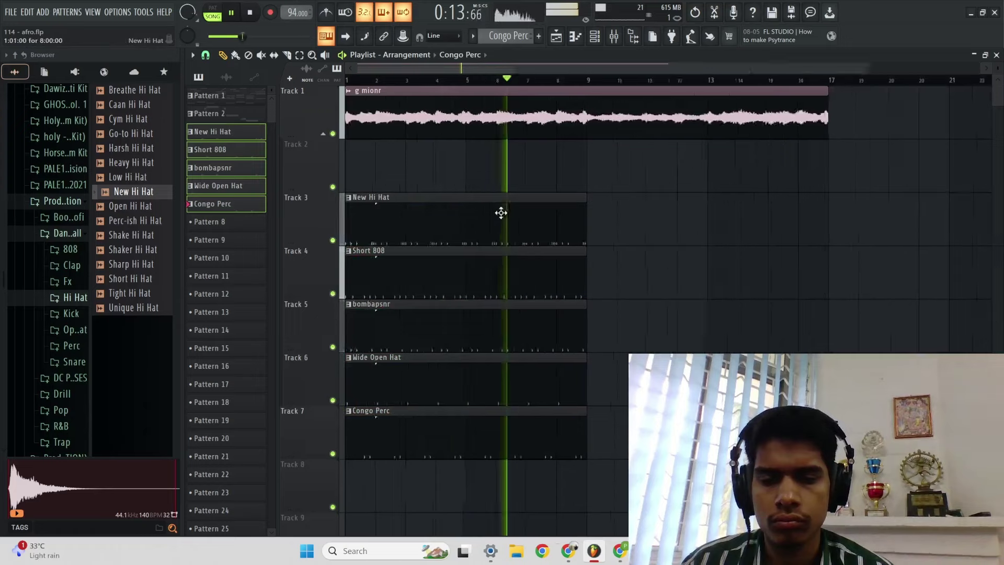
scroll(500, 212, "down", 2)
Step: Restart playback and move the five drum pattern clips down one track to tracks 4 to 8
key("space")
left_click(401, 106)
key("space")
scroll(486, 250, "up", 1)
scroll(489, 252, "down", 1)
left_click_drag(528, 444, 309, 189, "ctrl")
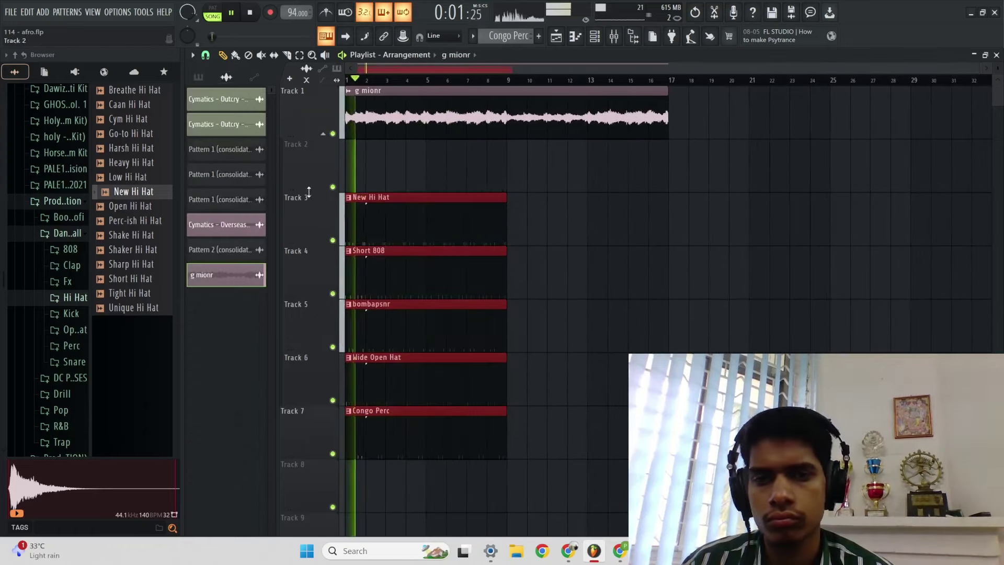
left_click_drag(429, 212, 435, 261)
left_click(478, 202, "ctrl")
scroll(484, 212, "down", 1)
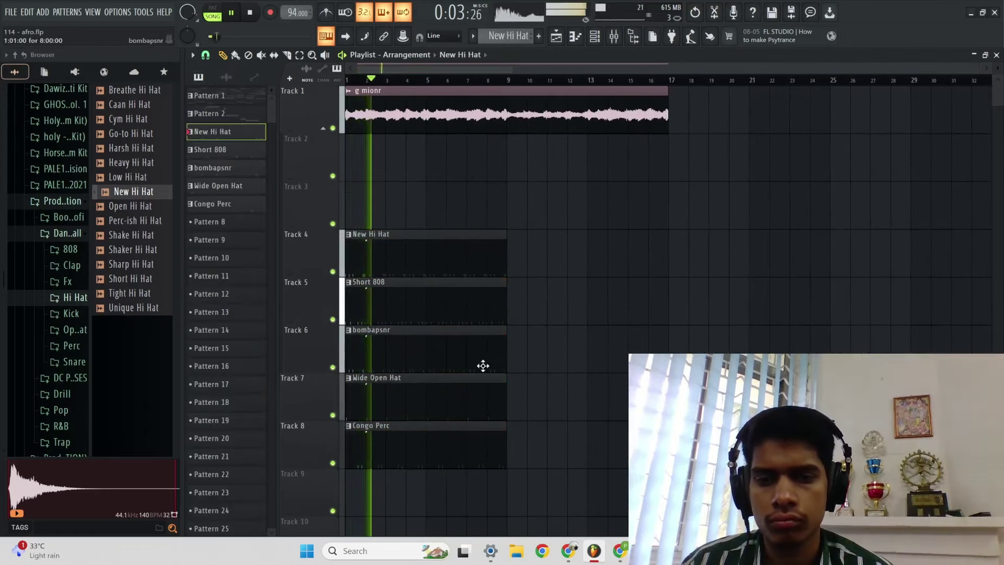
Step: Delete all five drum pattern clips from the playlist
right_click(499, 449)
scroll(523, 390, "up", 1)
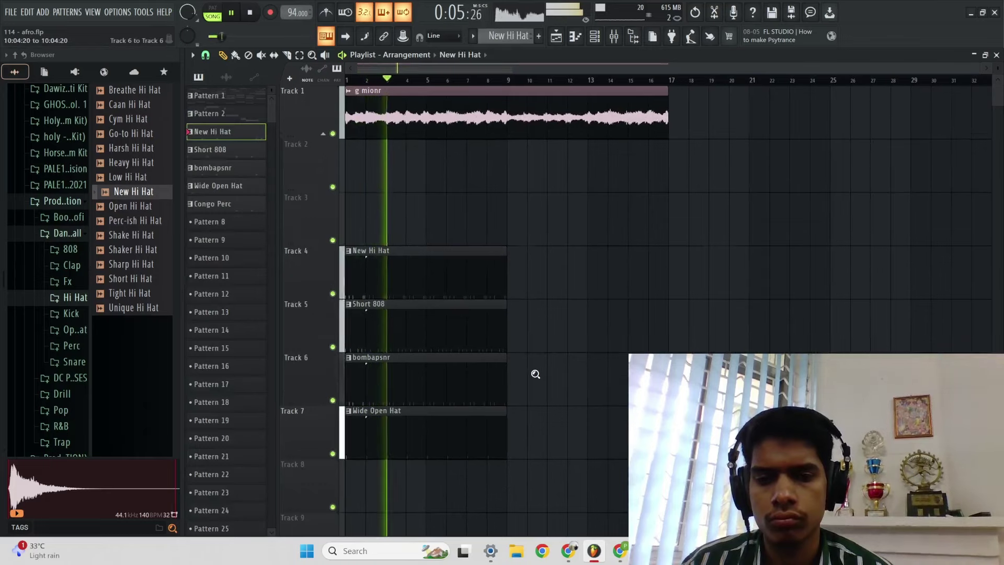
right_click(471, 423)
right_click(418, 377)
right_click(387, 335)
right_click(419, 283)
scroll(471, 279, "up", 1)
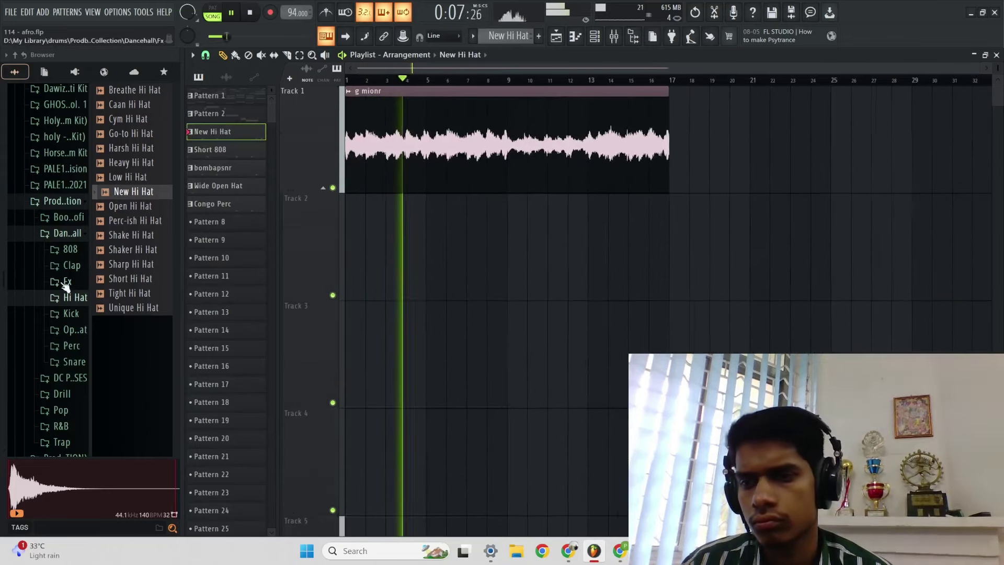
Step: Close the Dancehall sample folders and open the Afrobeats folder within the drum loops library
left_click(67, 233)
left_click(62, 201)
scroll(64, 219, "up", 4)
scroll(64, 219, "up", 2)
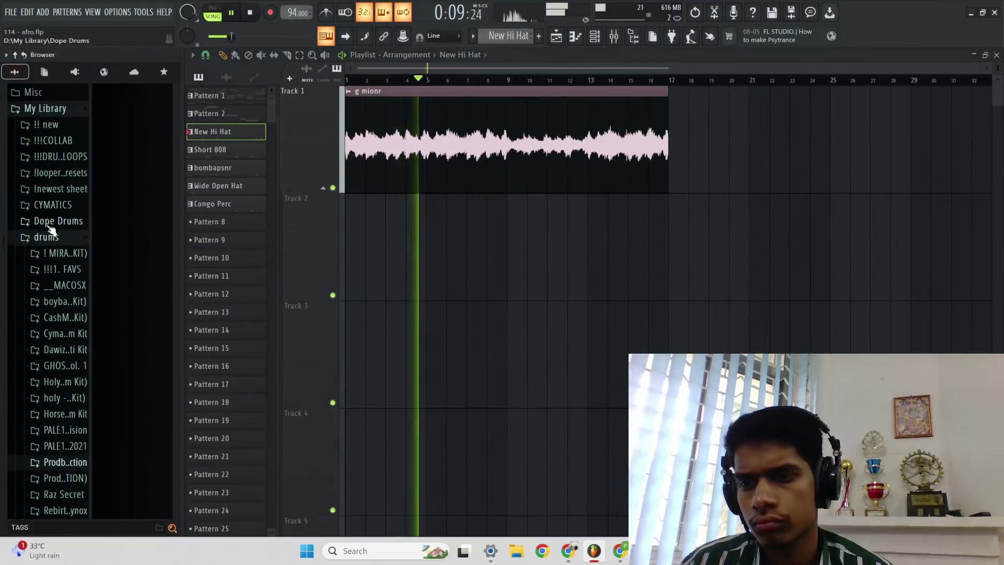
left_click(57, 156)
left_click(64, 189)
left_click(63, 176)
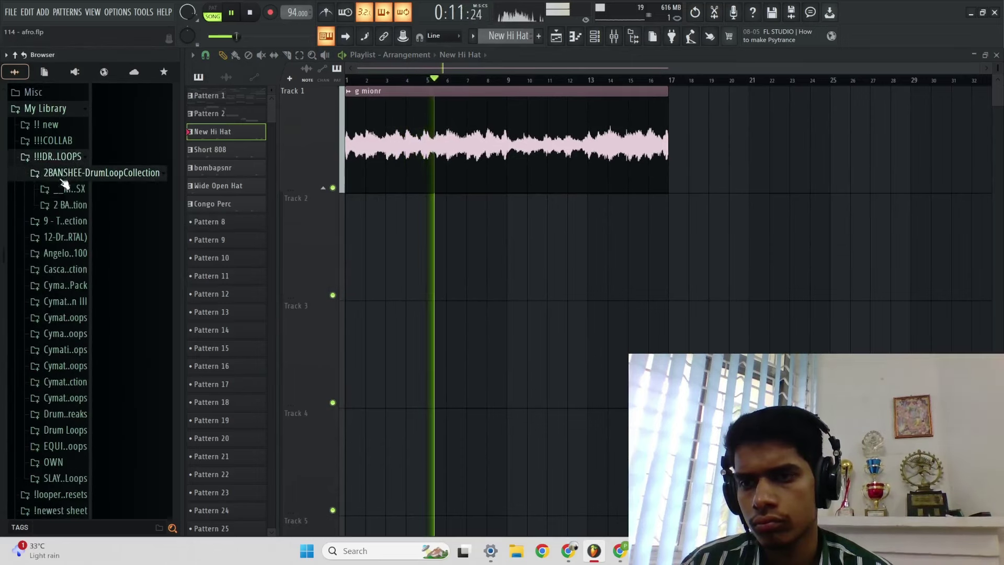
left_click(65, 188)
left_click(78, 237)
left_click(77, 207)
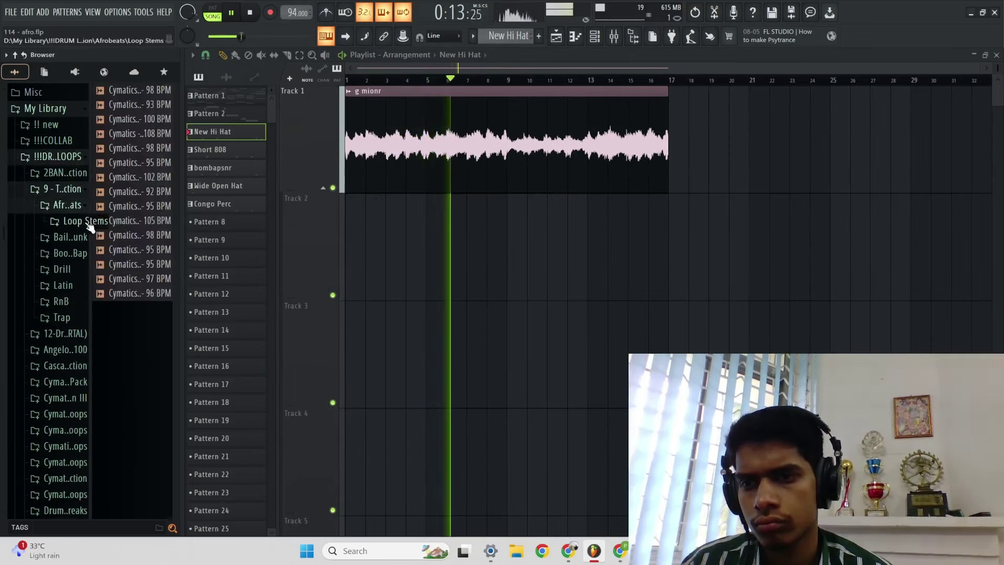
Step: Place the Cymatics Ample Drum Loop 98 BPM Tom stem on track 3 at bar 1
left_click(104, 223)
left_click(78, 223)
left_click(78, 240)
key("space")
left_click_drag(136, 148, 138, 151)
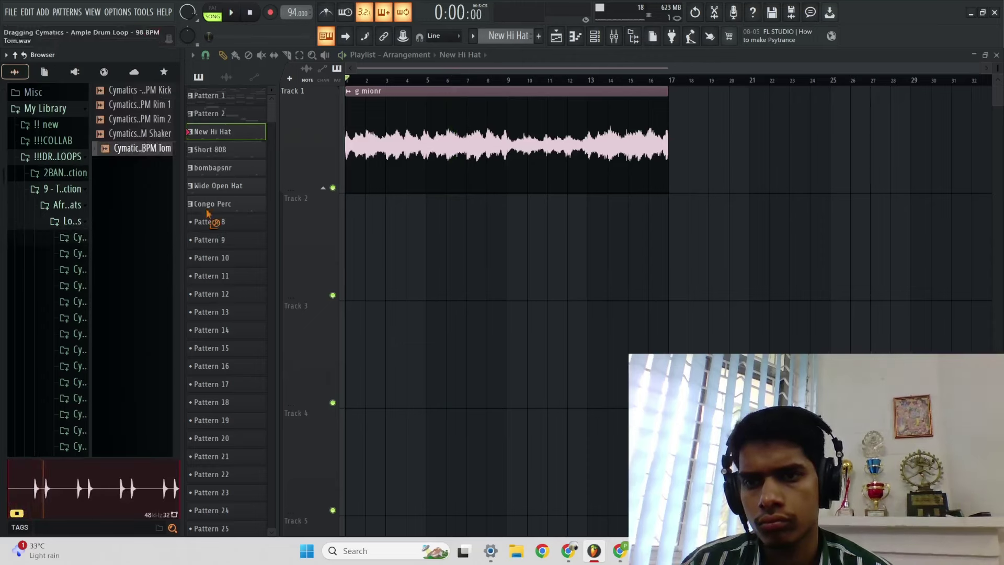
left_click_drag(207, 214, 352, 359)
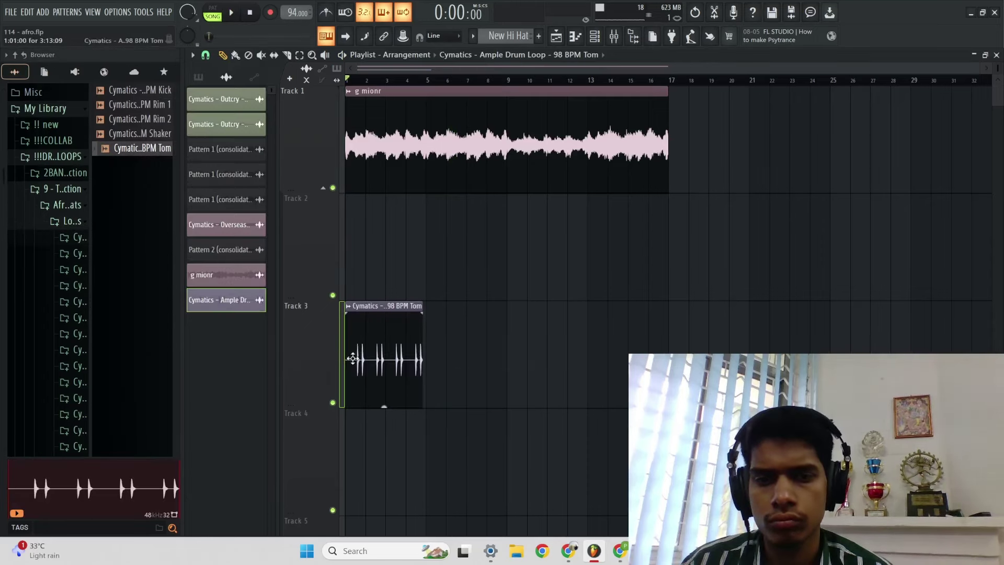
Step: Time-stretch the Tom loop to span exactly four bars at the project tempo and play it back
double_click(394, 314)
key("space")
left_click_drag(481, 139, 689, 294)
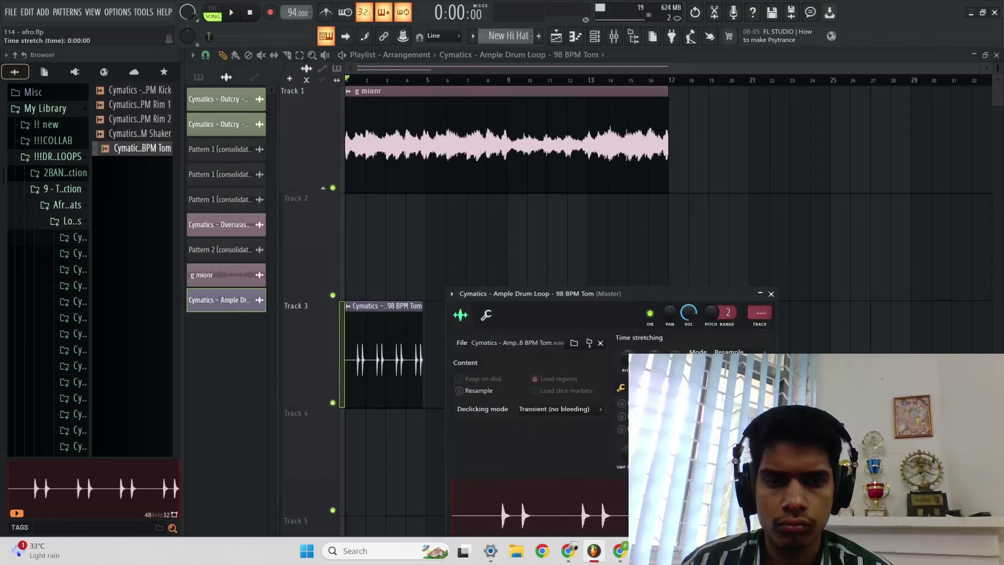
left_click_drag(676, 356, 676, 335)
left_click(771, 294)
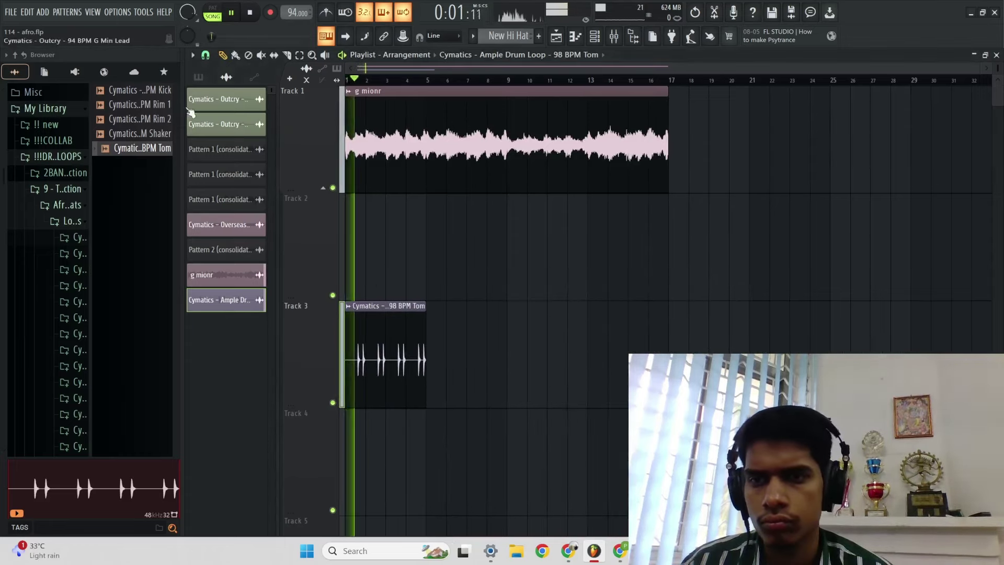
Step: Place the Ample Drum Loop 98 BPM Shaker stem on track 2 at bar 1 and time-stretch it to four bars
left_click_drag(138, 133, 375, 255)
key("space")
double_click(382, 255)
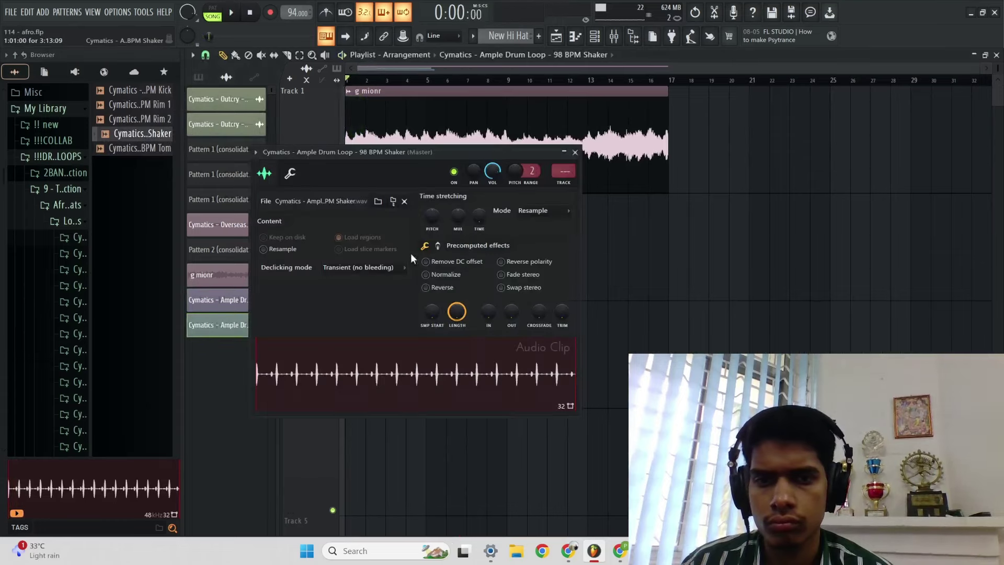
left_click_drag(494, 149, 665, 273)
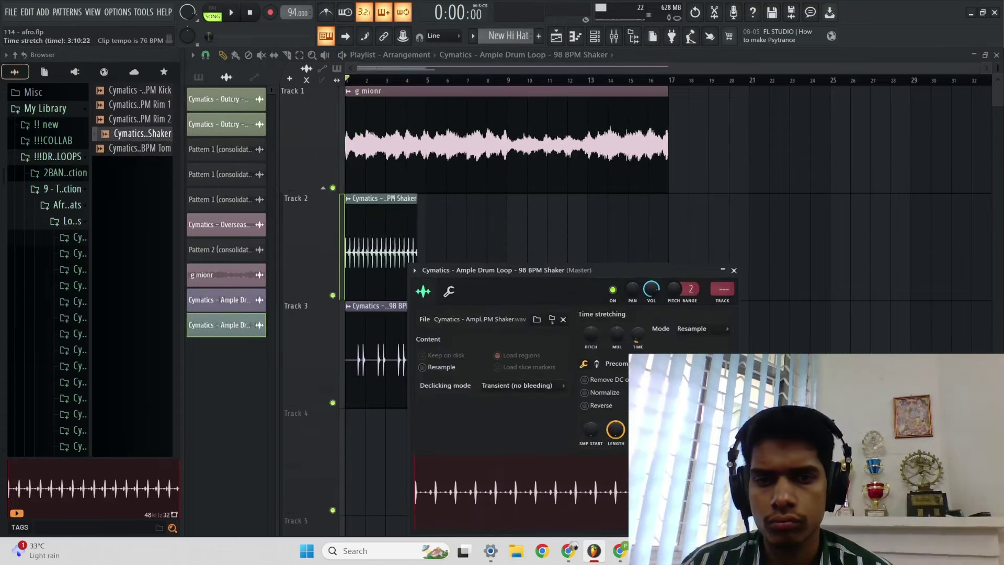
key("space")
key("Escape")
Step: Move the Shaker and Tom loops down one track to tracks 3 and 4
right_click(519, 217, "ctrl")
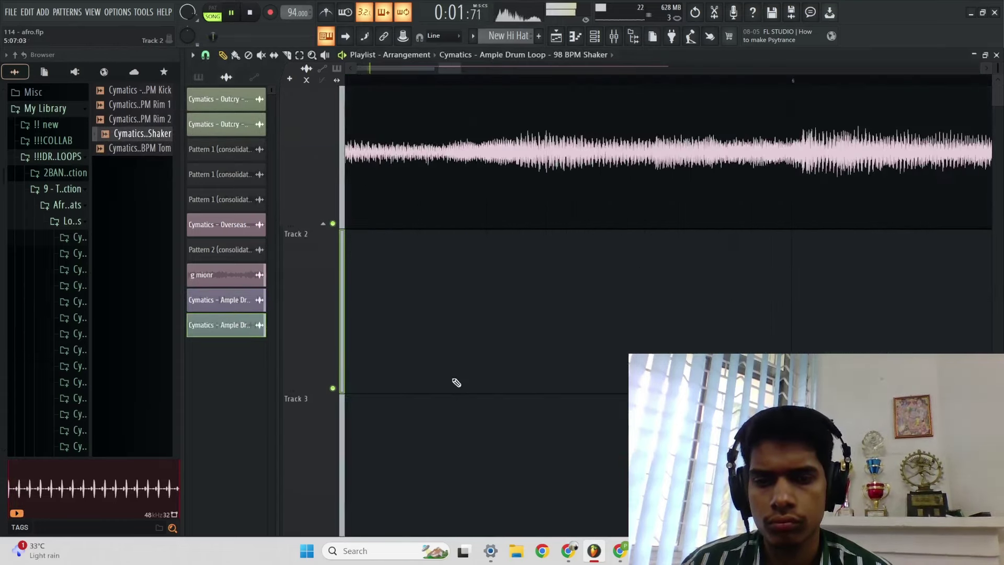
right_click(455, 382, "ctrl")
left_click_drag(490, 385, 361, 251, "ctrl")
left_click_drag(335, 351, 345, 371)
right_click(478, 325, "ctrl")
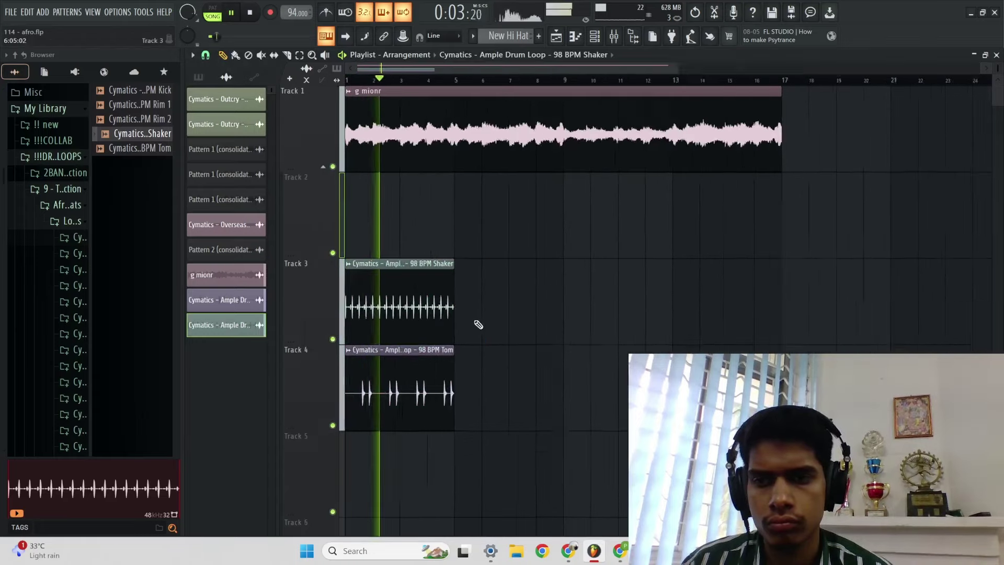
Step: Shift the Shaker and Tom loops to tracks 4 and 5, and place two consecutive two-bar New Hi Hat clips on track 3
left_click(61, 207)
left_click(63, 189)
left_click(69, 173)
left_click(67, 158)
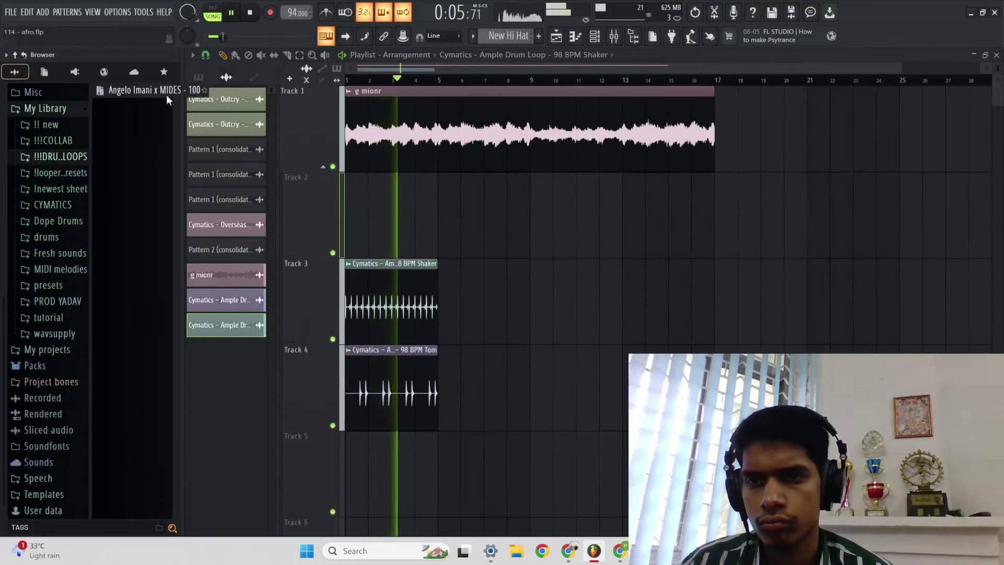
left_click(198, 77)
key("space")
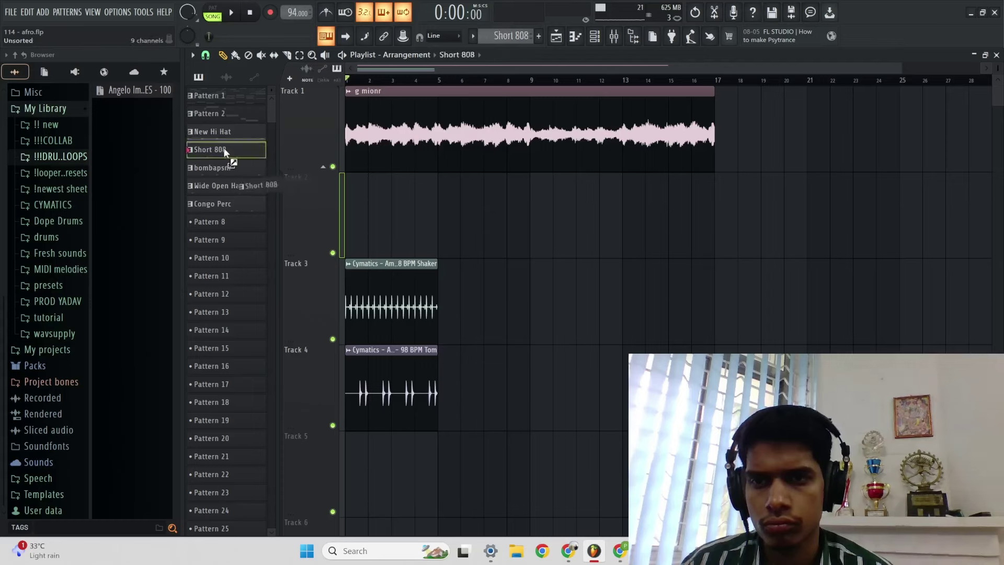
key("space")
left_click_drag(376, 224, 391, 244)
left_click(411, 246)
left_click_drag(457, 402, 372, 282)
key("ctrl+d")
Step: Randomize the velocities of the New Hi Hat notes in the piano roll
double_click(362, 262)
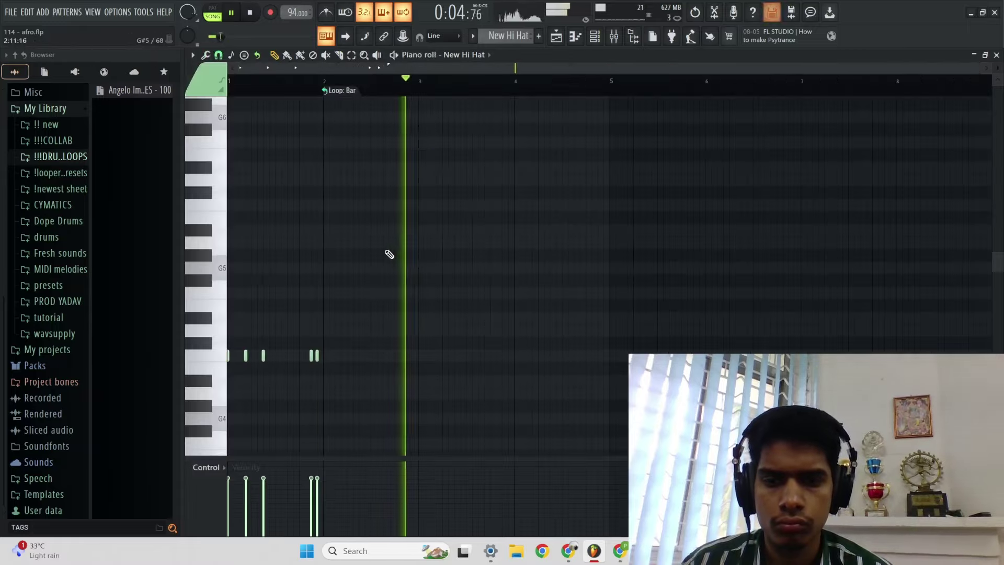
key("alt+r")
left_click(564, 384)
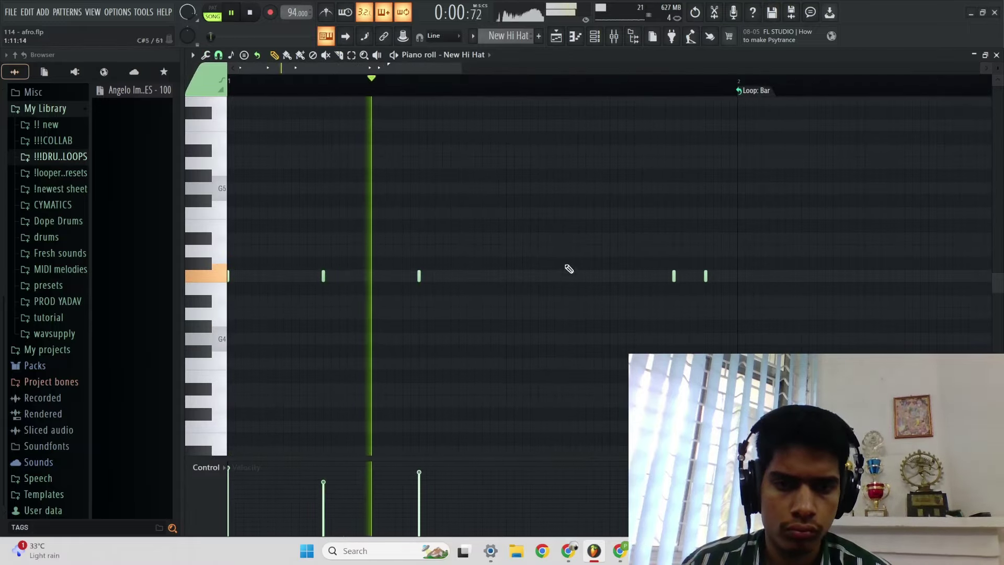
scroll(569, 270, "down", 2)
left_click(556, 37)
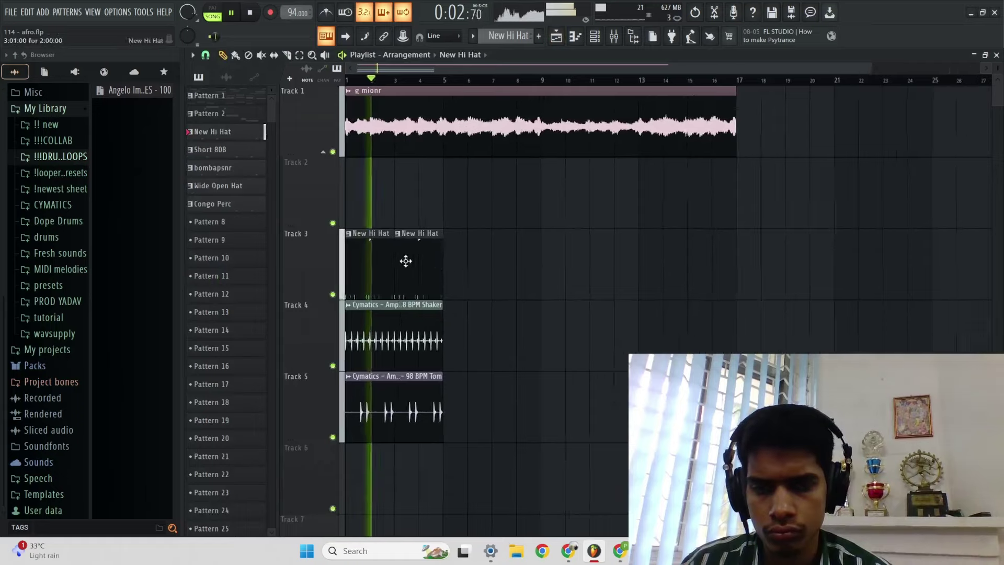
Step: Lower all New Hi Hat notes to one even velocity in the piano roll
double_click(406, 262)
left_click_drag(560, 497, 227, 495)
scroll(438, 321, "up", 1)
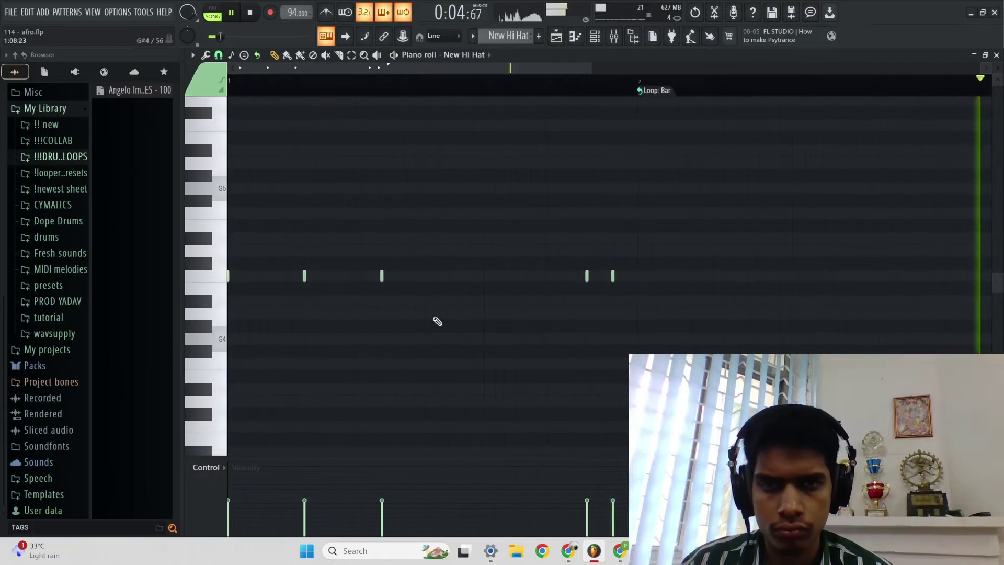
scroll(438, 321, "down", 2)
left_click(556, 37)
Step: Inspect the channel volume of the Shaker loop
double_click(406, 340)
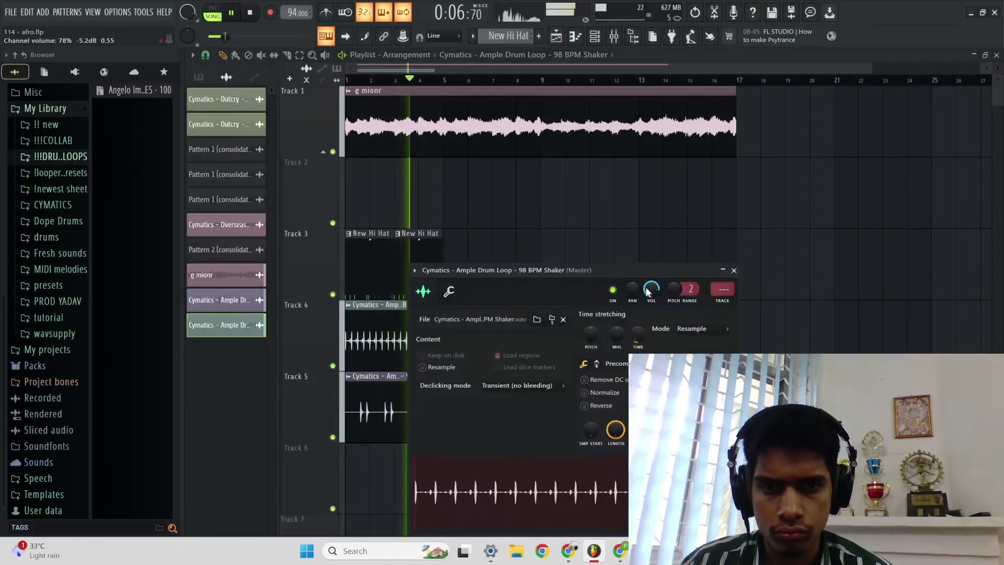
key("Escape")
right_click(632, 245, "ctrl")
Step: Audition the Cymatics drum kit cymbals and place Cymbal (OkDone) on track 6 at bar 1
left_click(53, 205)
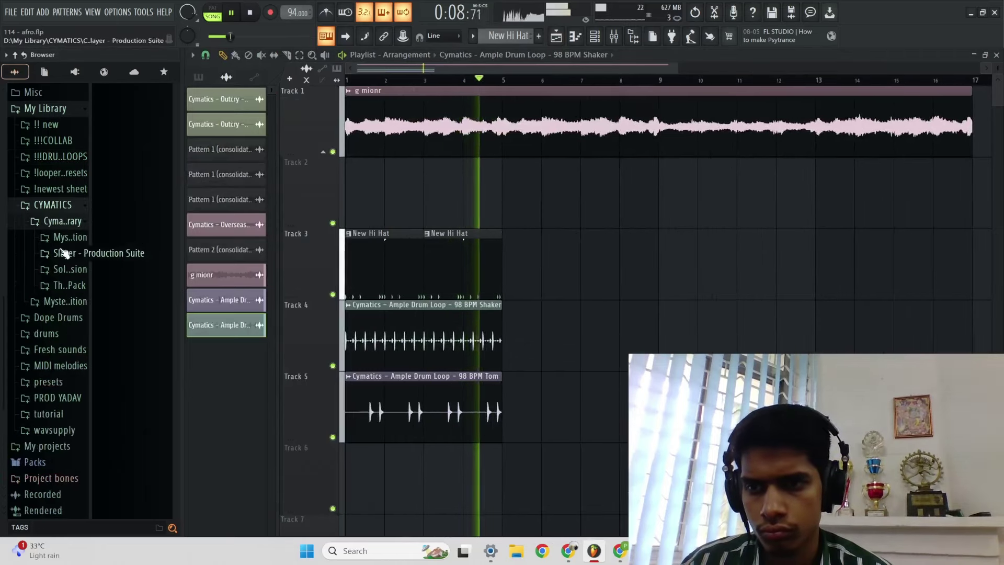
left_click(61, 261)
left_click(74, 255)
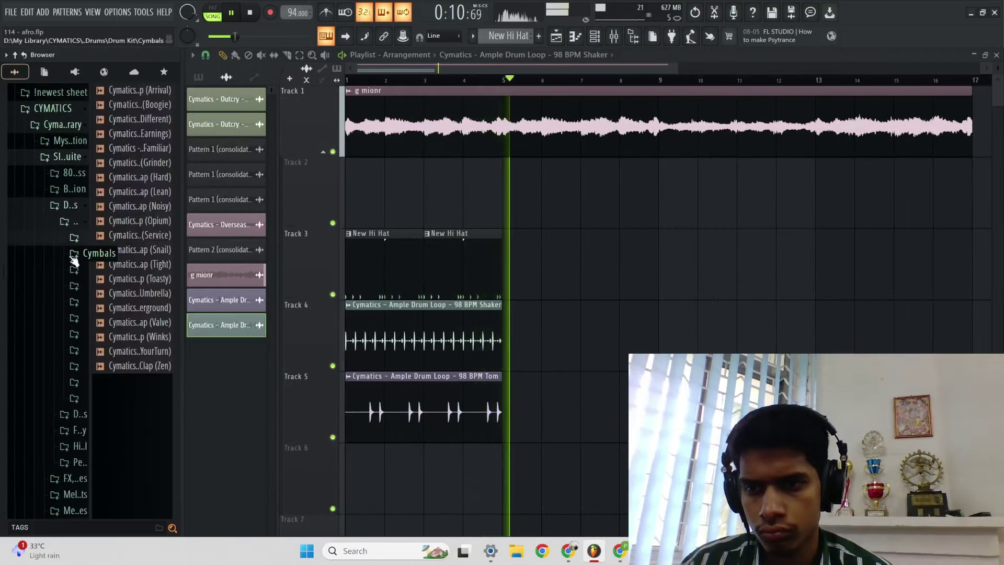
left_click(138, 250)
key("space")
left_click_drag(145, 265, 361, 464)
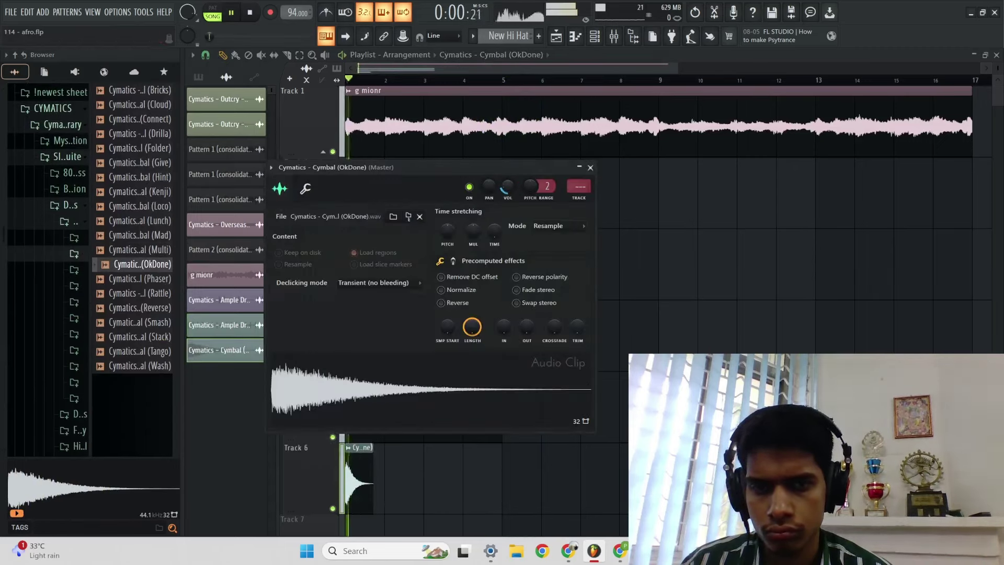
Step: Lower the channel volume of the OkDone cymbal and replay the arrangement from the start
left_click_drag(517, 186, 517, 210)
left_click_drag(507, 209, 508, 221)
key("space")
key("space")
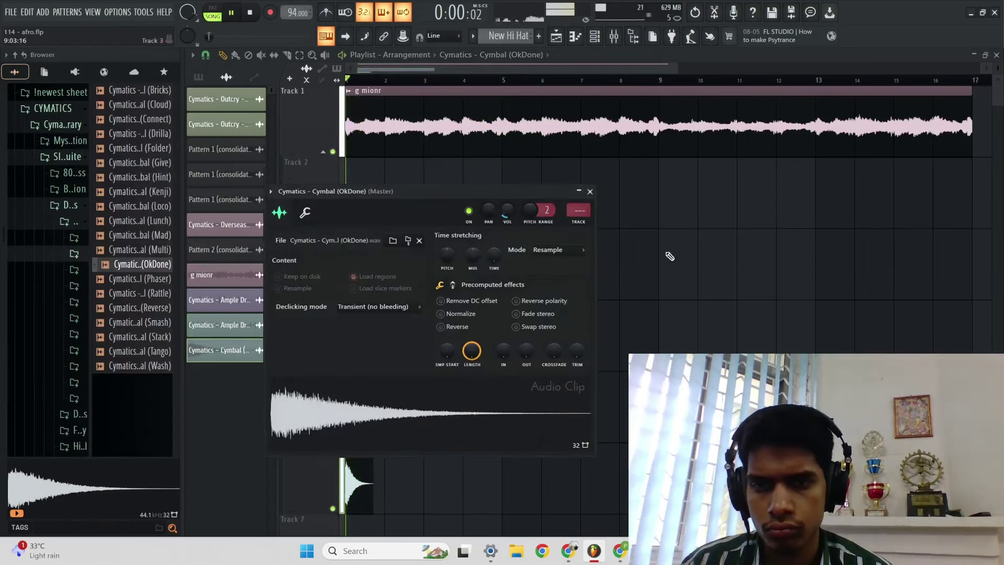
right_click(621, 283, "ctrl")
scroll(406, 356, "up", 5)
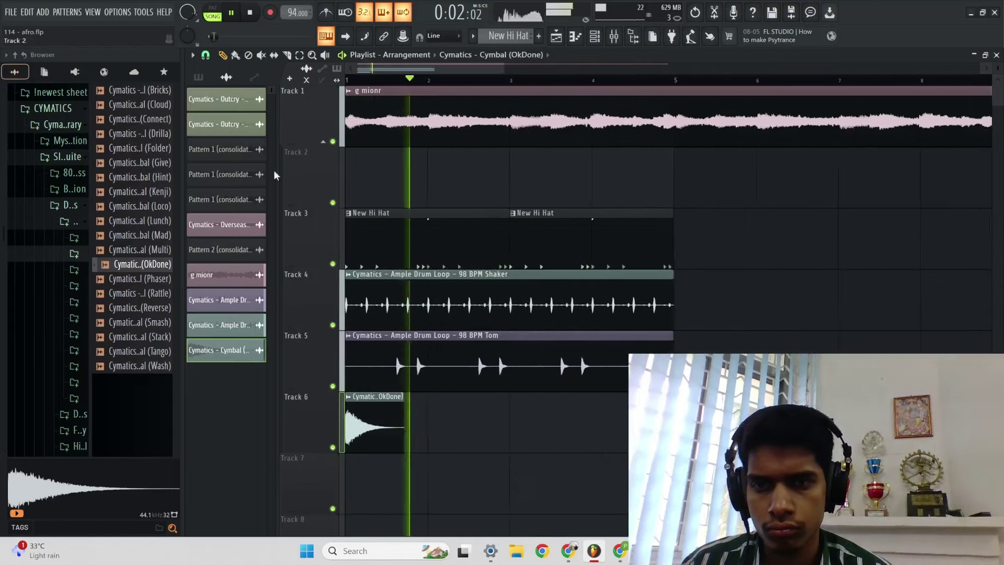
Step: Place the Short 808 pattern on track 2 at bar 1 and stop playback
left_click(198, 77)
left_click_drag(223, 150, 368, 187)
key("space")
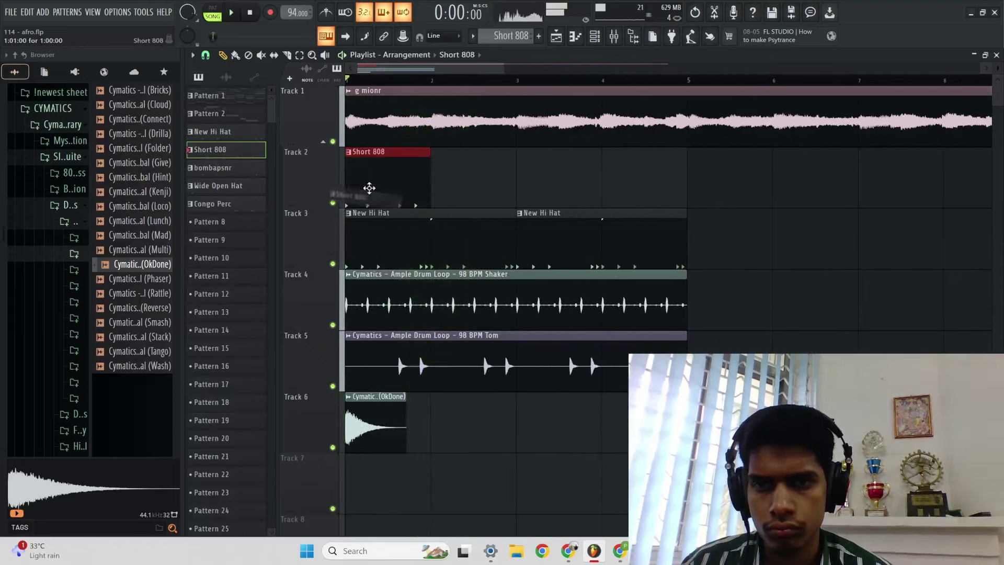
Step: Move all the drum clips on tracks 2 to 6 down three tracks, onto tracks 5 to 9
key("space")
scroll(517, 233, "down", 3)
left_click_drag(530, 423, 243, 196)
left_click_drag(357, 195, 358, 379)
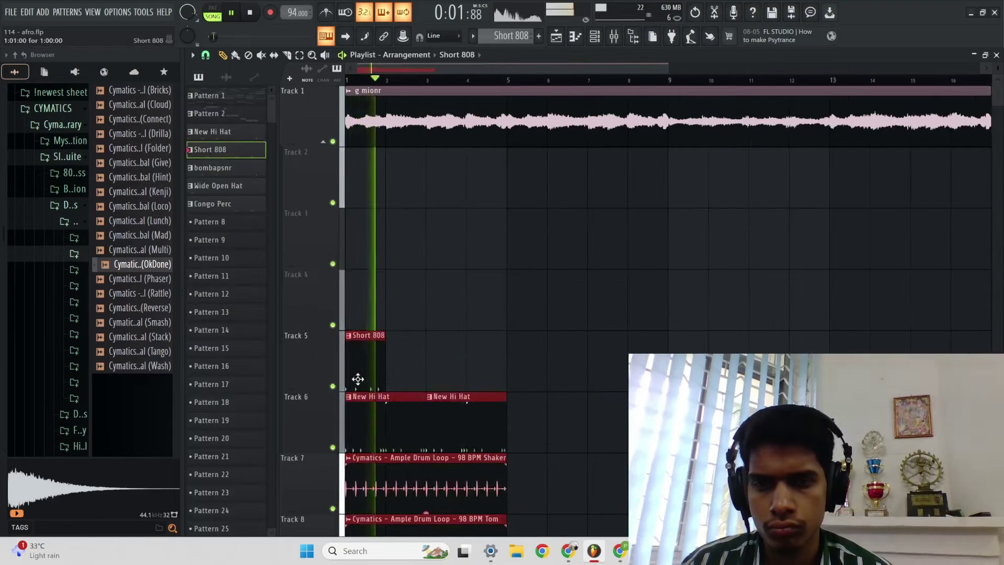
left_click(404, 341, "ctrl")
right_click(403, 341, "ctrl")
Step: Remove the Short 808 clip from track 5 and place the bombapsnr pattern there at bar 1
key("space")
right_click(366, 281)
key("space")
key("space")
left_click(221, 186)
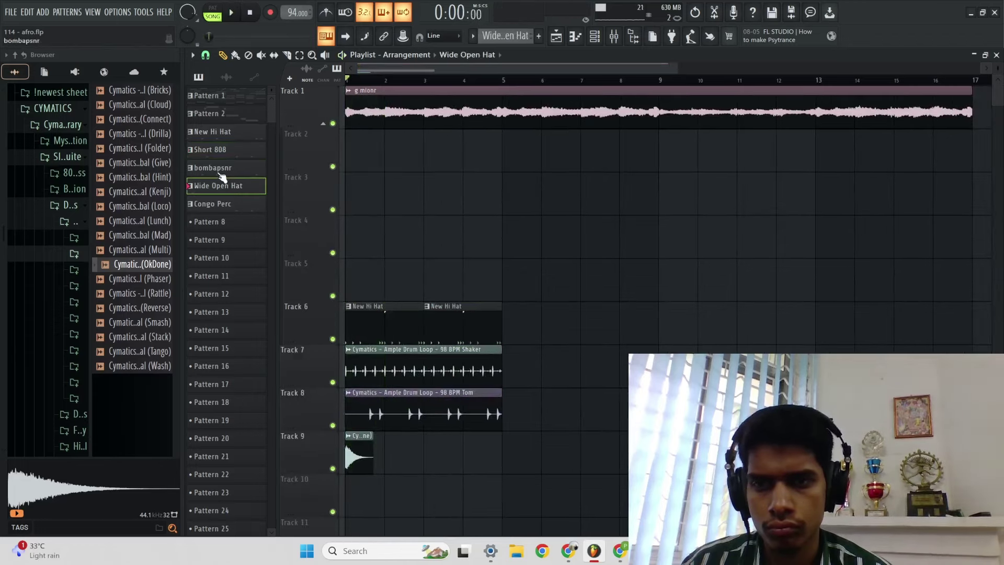
key("space")
left_click_drag(375, 281, 348, 257)
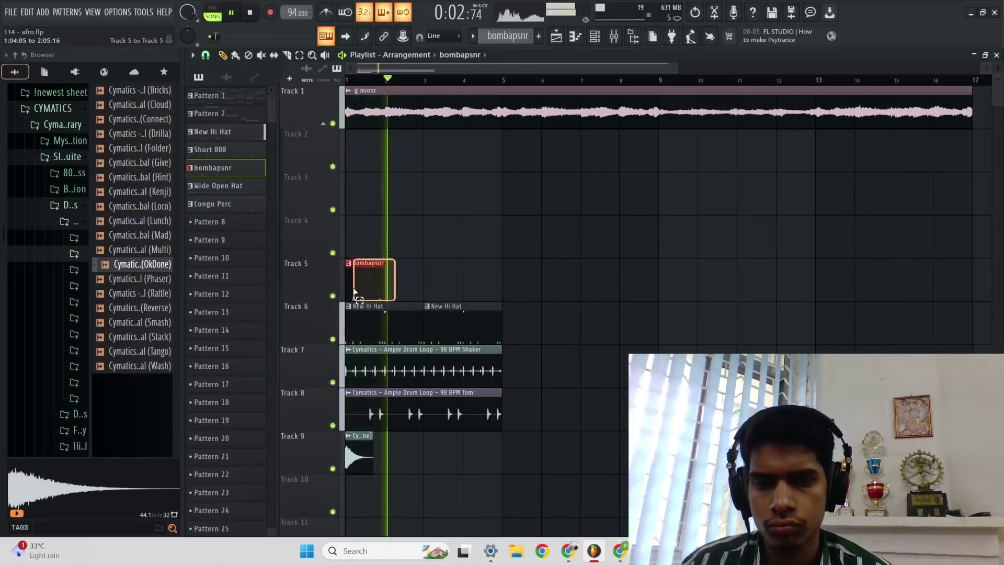
Step: Duplicate the bombapsnr clip on track 5 so that it repeats at bar 3
left_click_drag(385, 285, 408, 290)
left_click_drag(441, 260, 399, 296)
key("ctrl+b")
left_click(478, 268, "ctrl")
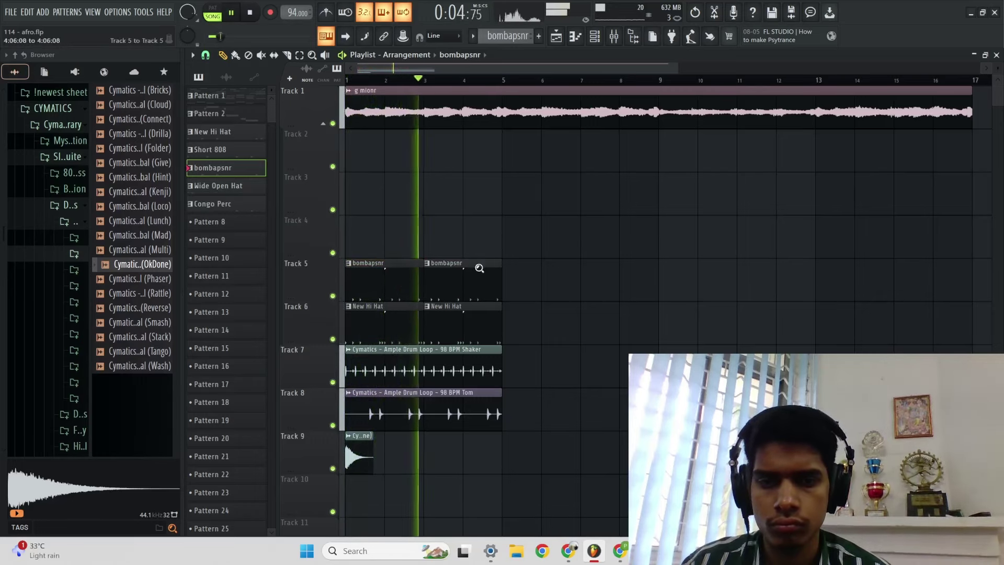
right_click(477, 268, "ctrl")
Step: Duplicate the four-bar drum section on tracks 5 to 9 into bars 5 to 8
double_click(388, 374)
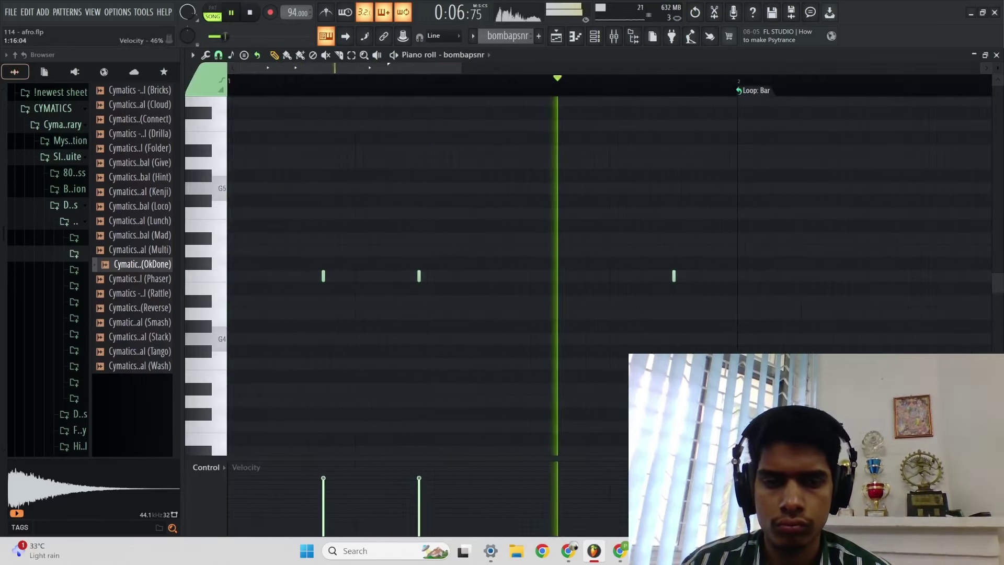
left_click(556, 36)
right_click(549, 229, "ctrl")
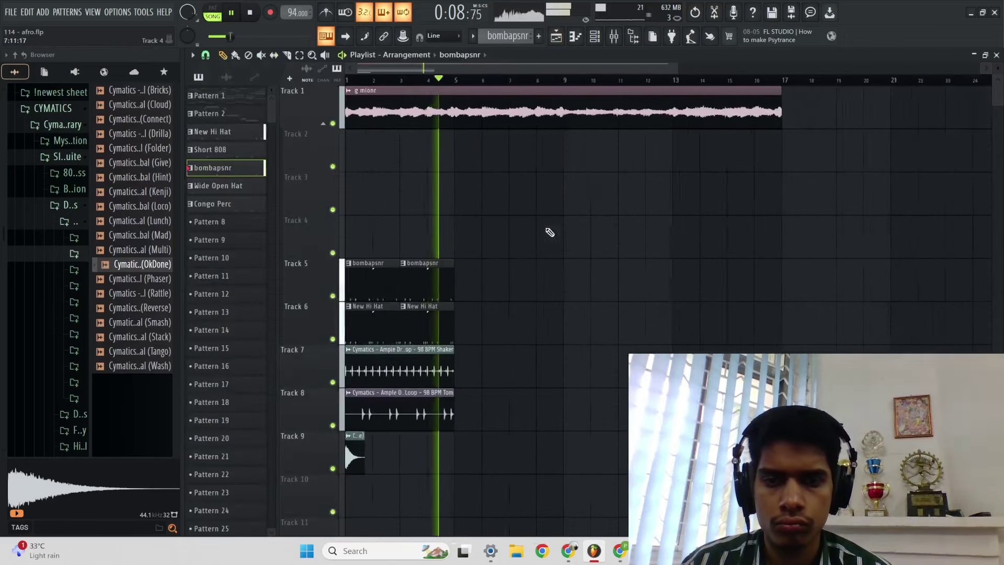
left_click_drag(436, 449, 235, 256)
key("ctrl+b")
left_click(567, 242, "ctrl")
scroll(567, 242, "down", 3)
Step: Place the empty Pattern 8 on track 4 at bar 1, extend it through bar 8 and open its channel rack
key("space")
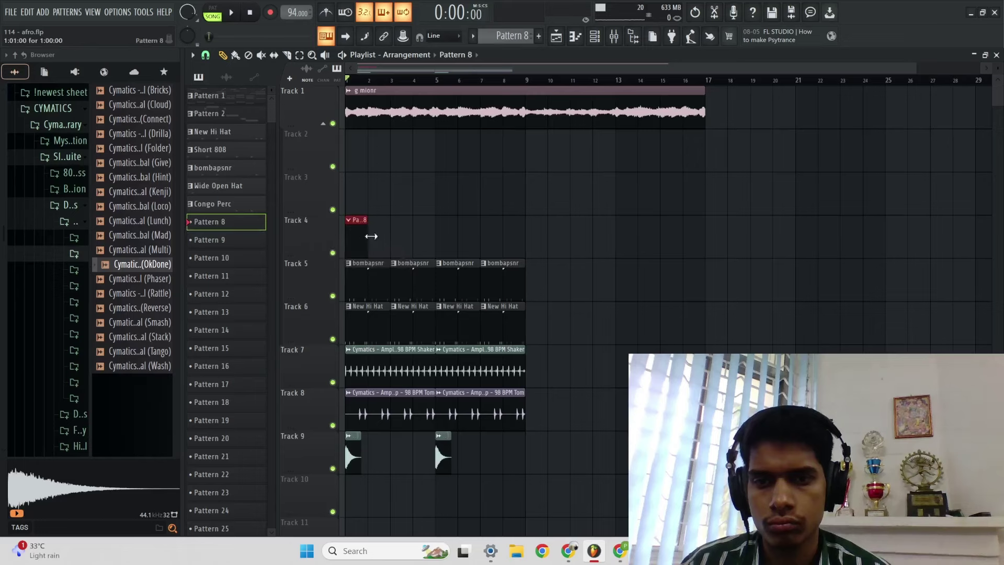
left_click_drag(370, 236, 521, 245)
key("space")
double_click(500, 242)
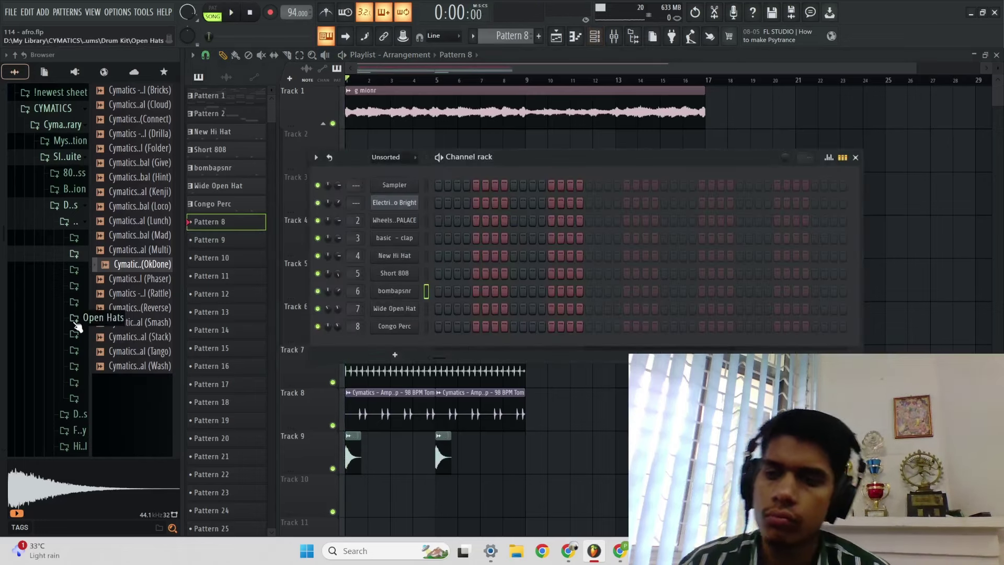
Step: Audition Cymatics drum kit samples, including the Experimental, Open Hats and Ride sounds
left_click(73, 289)
left_click(74, 272)
left_click(118, 251)
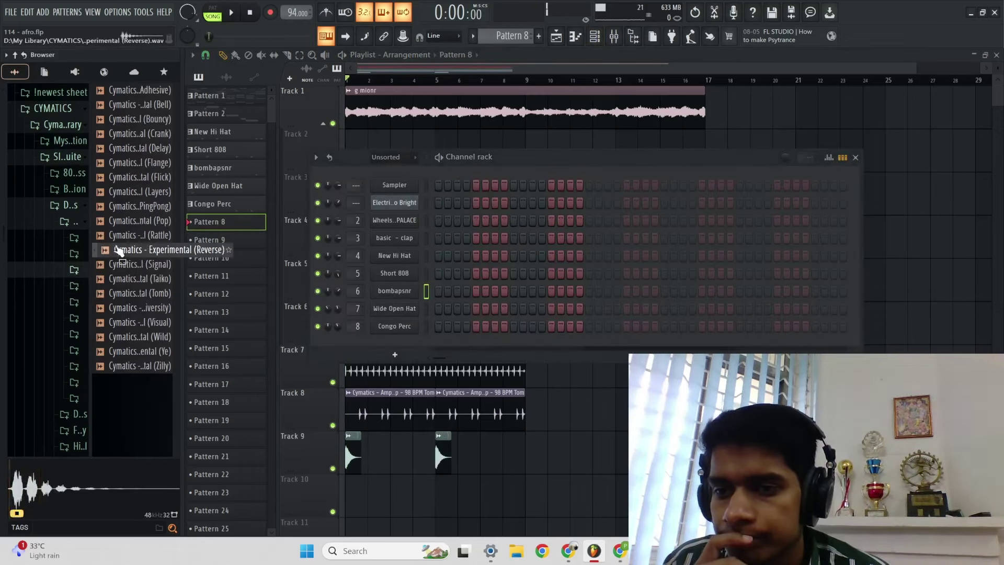
left_click(116, 265)
left_click(78, 317)
left_click(139, 322)
left_click(81, 366)
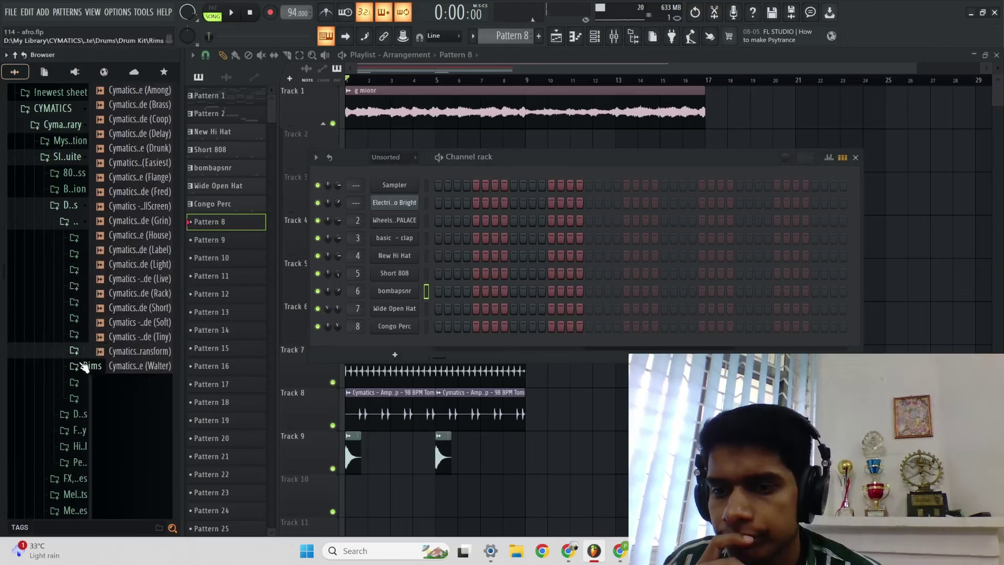
left_click(138, 310)
left_click(147, 265)
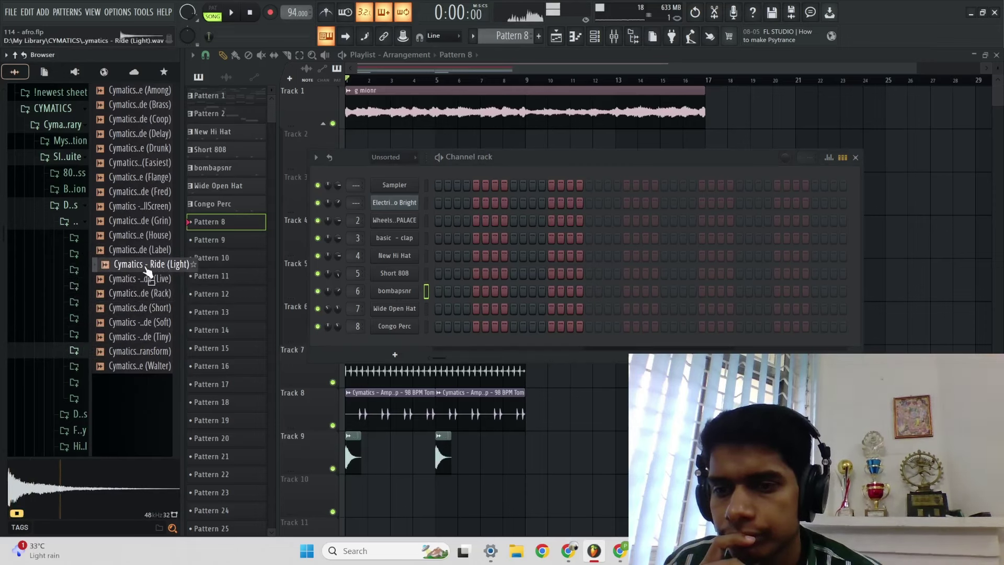
left_click(60, 392)
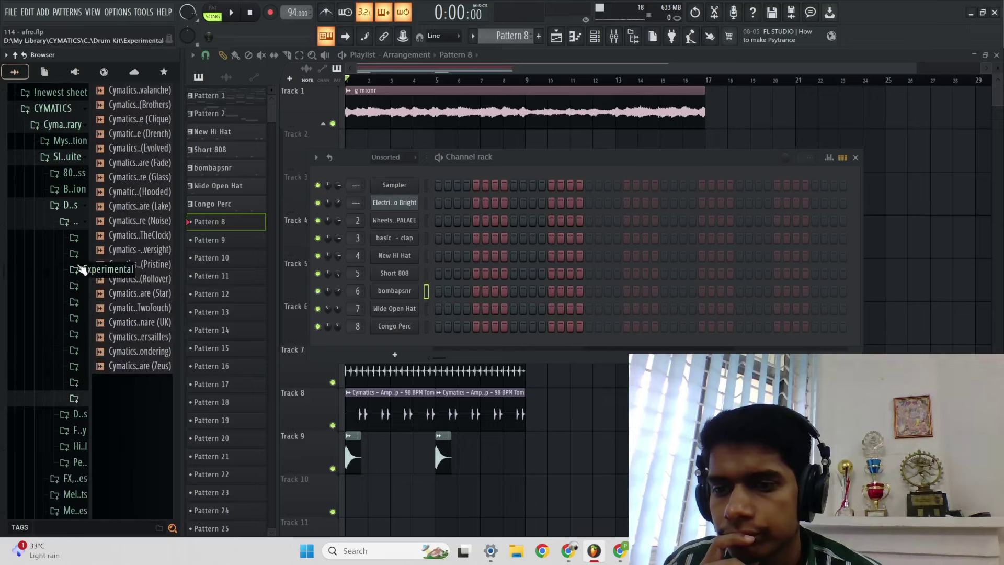
Step: Load Cymatics - Kick (Shooter) into the Sampler channel, set it to cut itself and program kicks on steps 1, 4 and 7
left_click(74, 303)
left_click(110, 294)
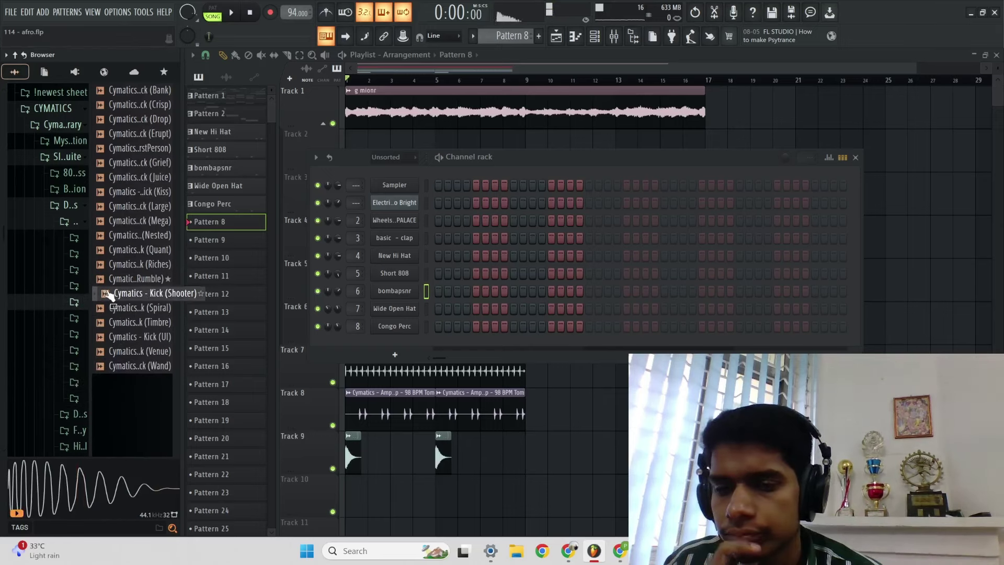
left_click_drag(459, 196, 437, 184)
key("space")
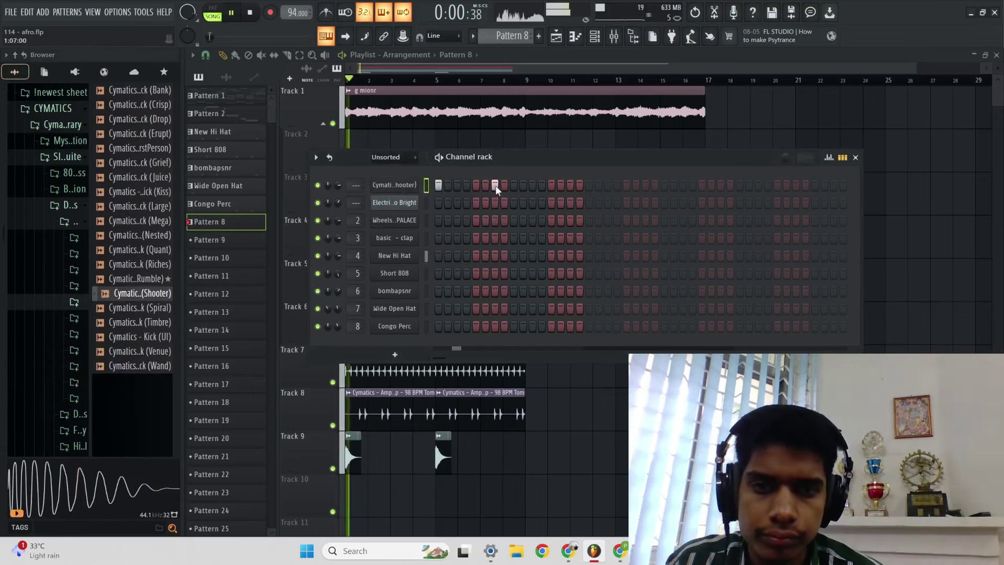
right_click(403, 183)
left_click(445, 250)
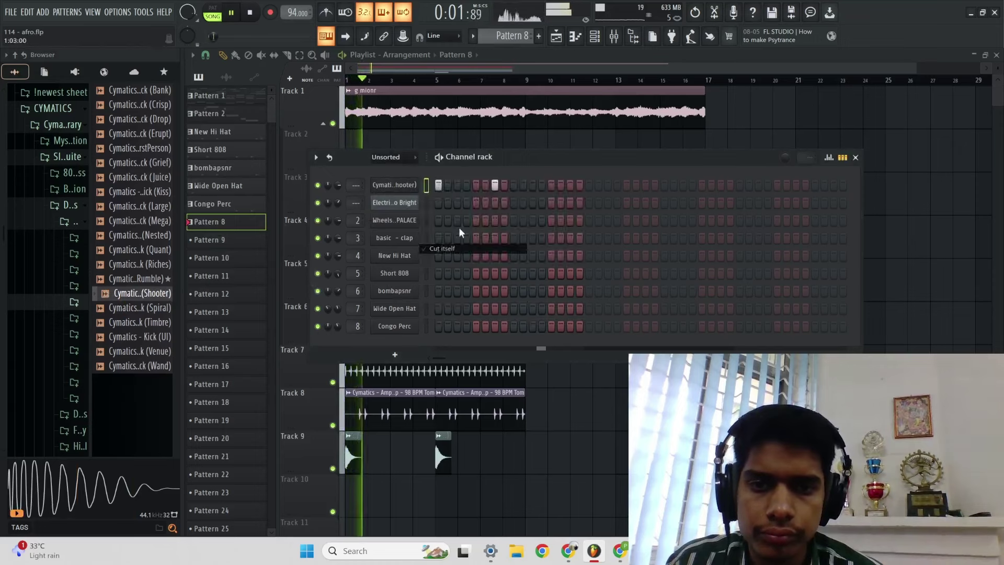
Step: In the kick's piano roll, duplicate the three kick notes of bar 1 into bar 2
right_click(395, 183)
left_click(454, 183)
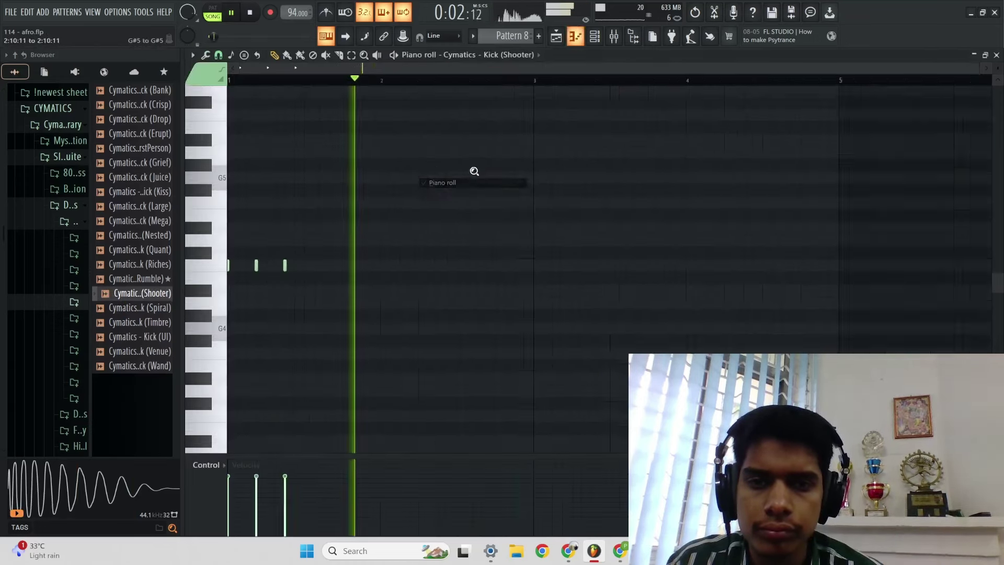
key("space")
left_click_drag(527, 85, 355, 269)
key("ctrl+b")
key("ctrl+d")
key("space")
scroll(596, 233, "down", 3)
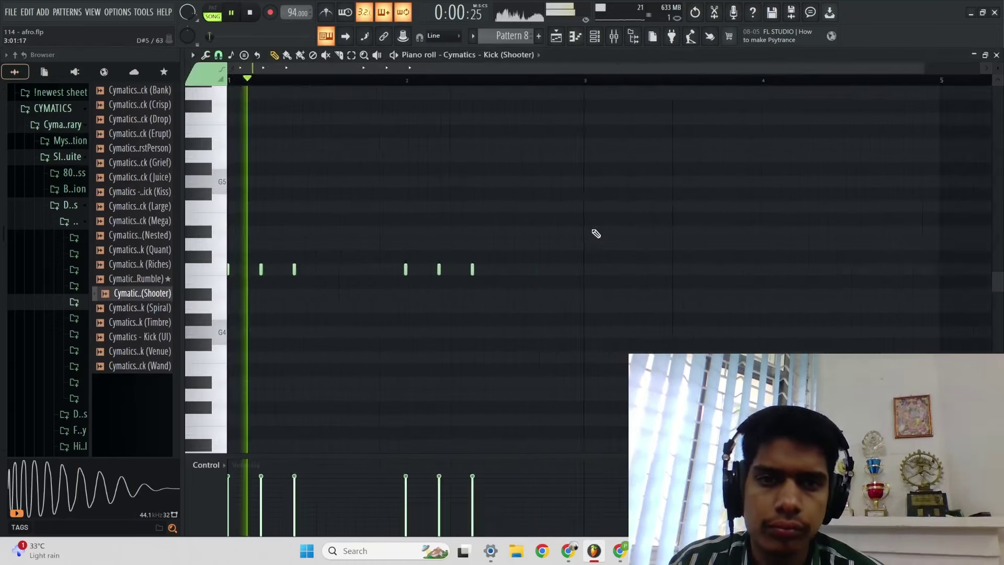
Step: Add an extra kick note one step before the last kick of bar 2
scroll(464, 277, "up", 4)
right_click(359, 270)
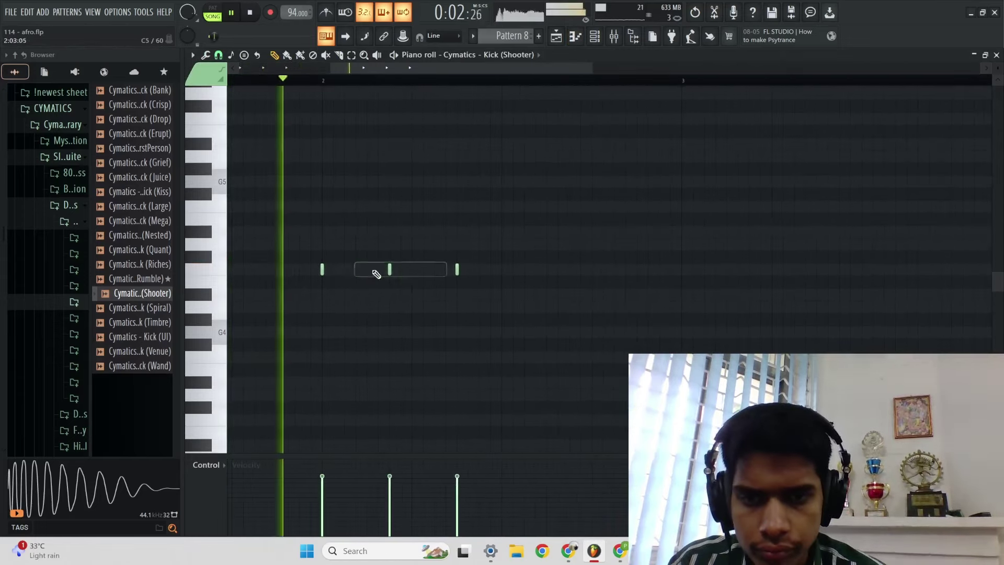
scroll(502, 256, "up", 3)
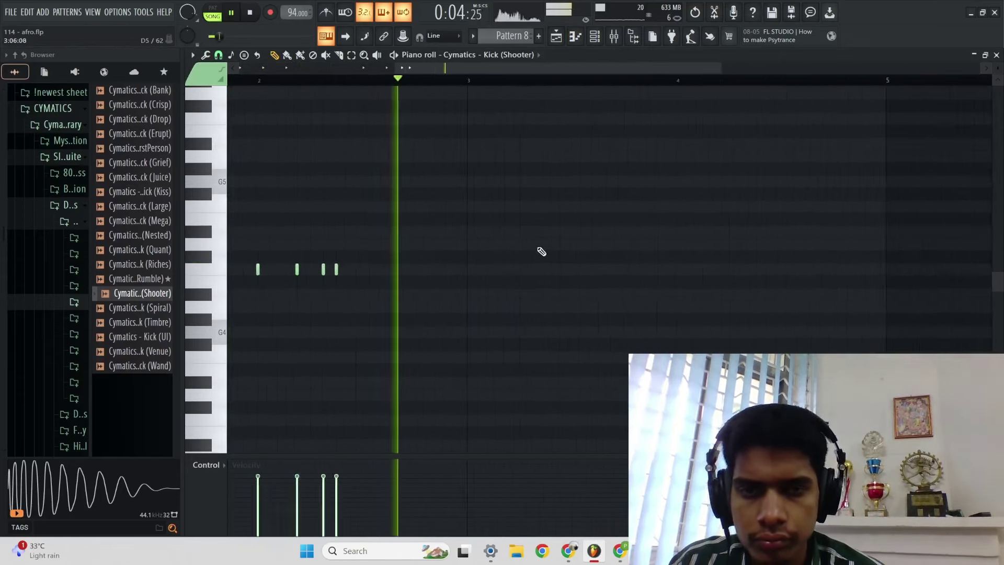
scroll(471, 115, "down", 3)
Step: Duplicate the kick notes of bars 1 and 2 into bars 3 and 4 and play the result
key("space")
left_click_drag(578, 83, 228, 83)
key("ctrl+b")
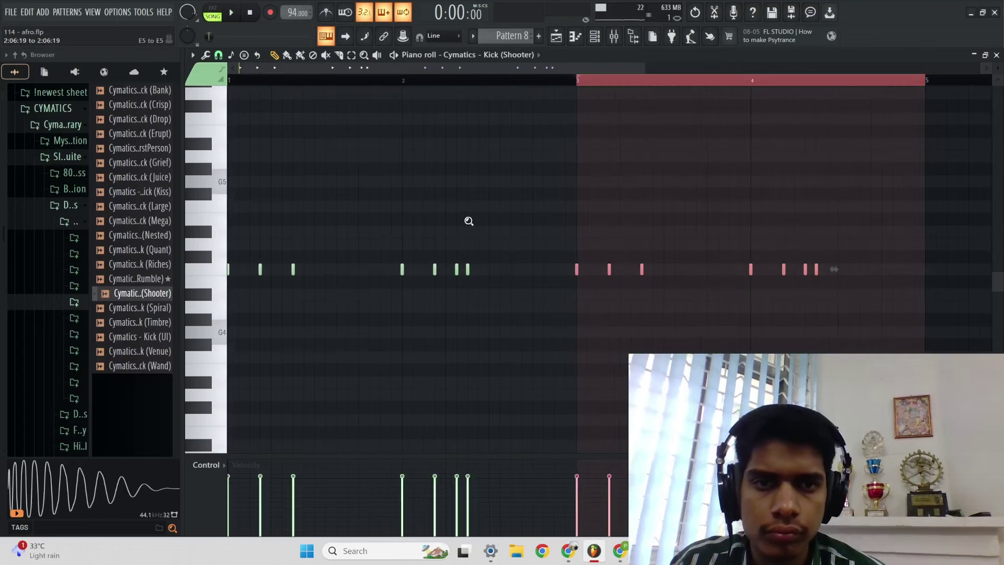
key("space")
key("ctrl+d")
scroll(470, 221, "down", 3)
scroll(471, 222, "up", 2)
scroll(471, 222, "down", 2)
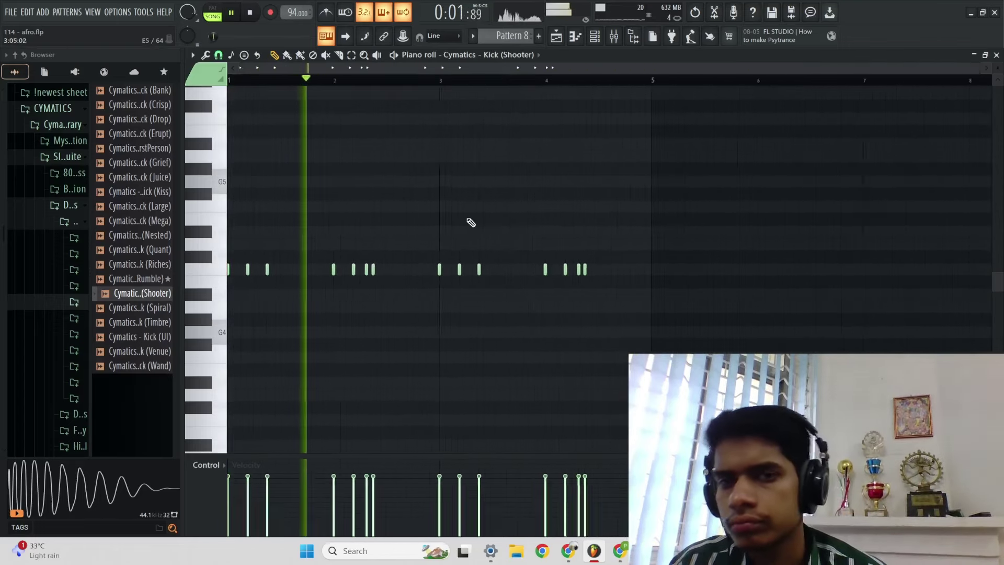
scroll(471, 222, "up", 2)
scroll(490, 301, "up", 1)
Step: Try an extra kick between the first two kicks of bar 3 and audition it from there
left_click(490, 270)
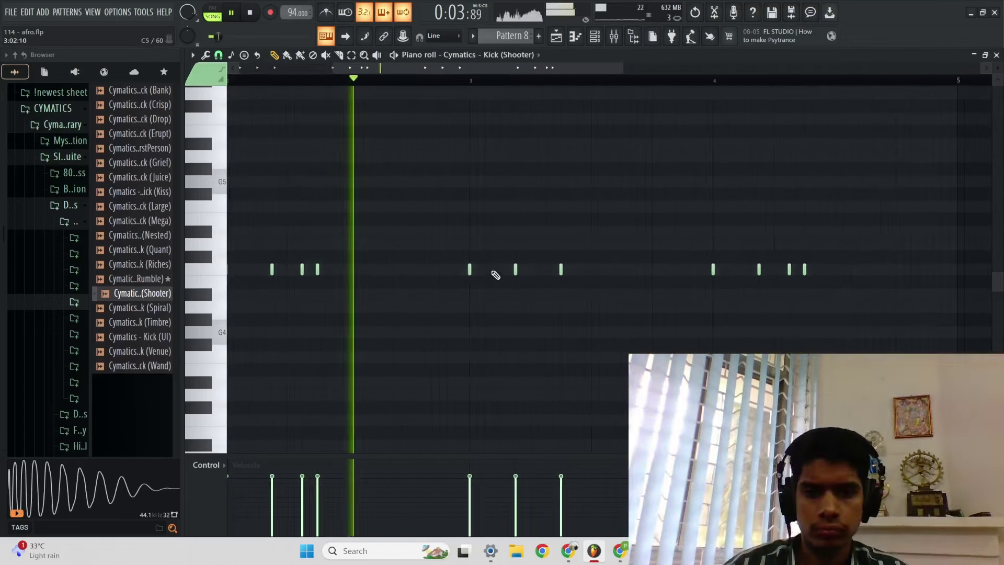
key("space")
right_click(489, 270)
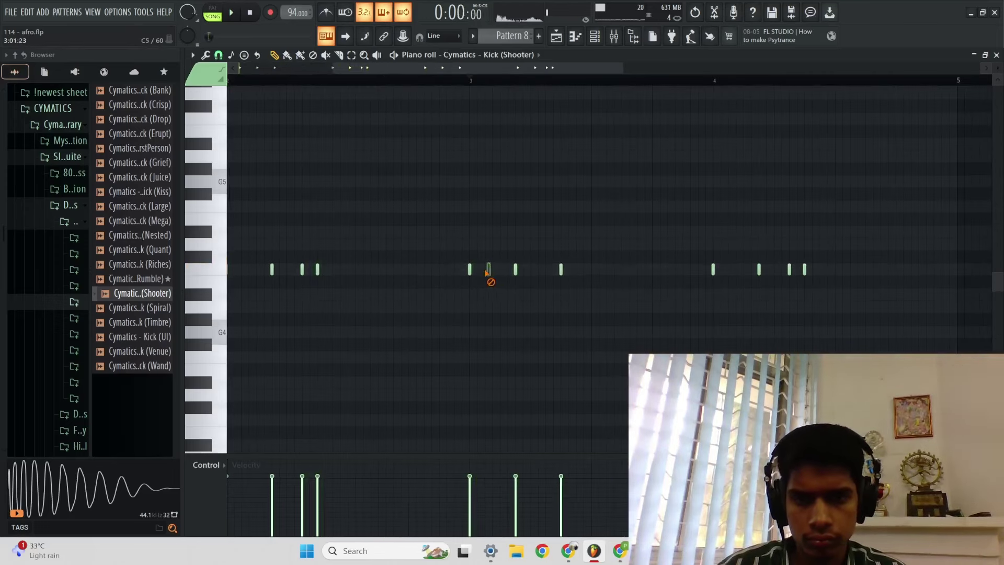
left_click(472, 82)
key("space")
scroll(533, 209, "down", 2)
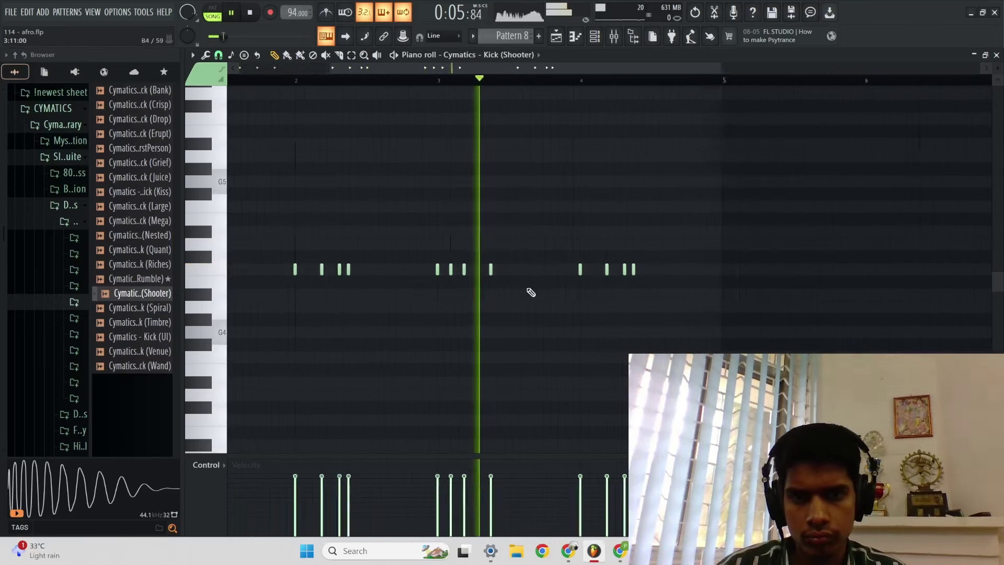
key("space")
scroll(471, 282, "up", 2)
key("space")
key("space")
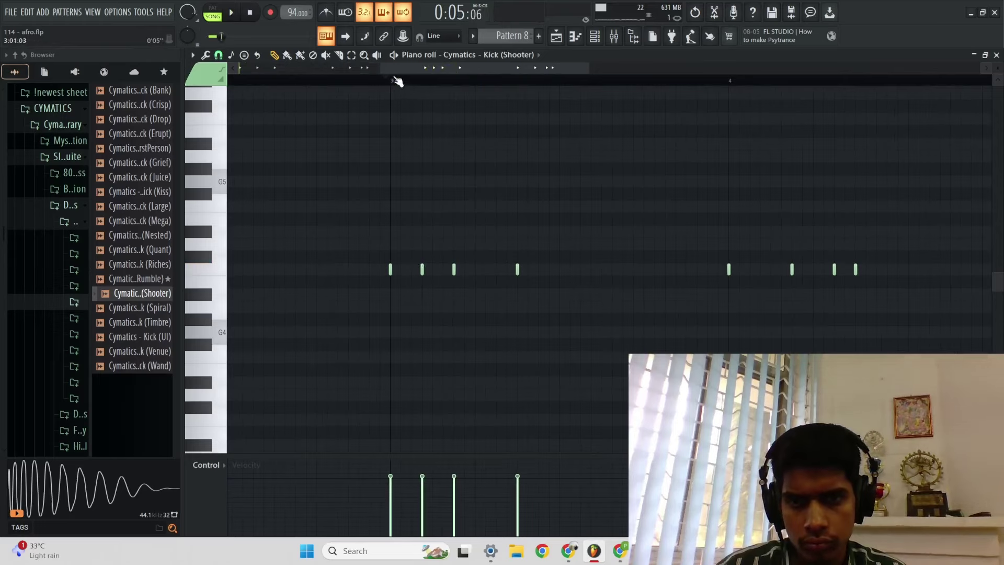
scroll(523, 201, "down", 3)
scroll(567, 294, "up", 3)
key("space")
Step: Try the extra kick closer to the start of bar 3 on C5, audition it and delete it
left_click_drag(590, 295, 591, 307)
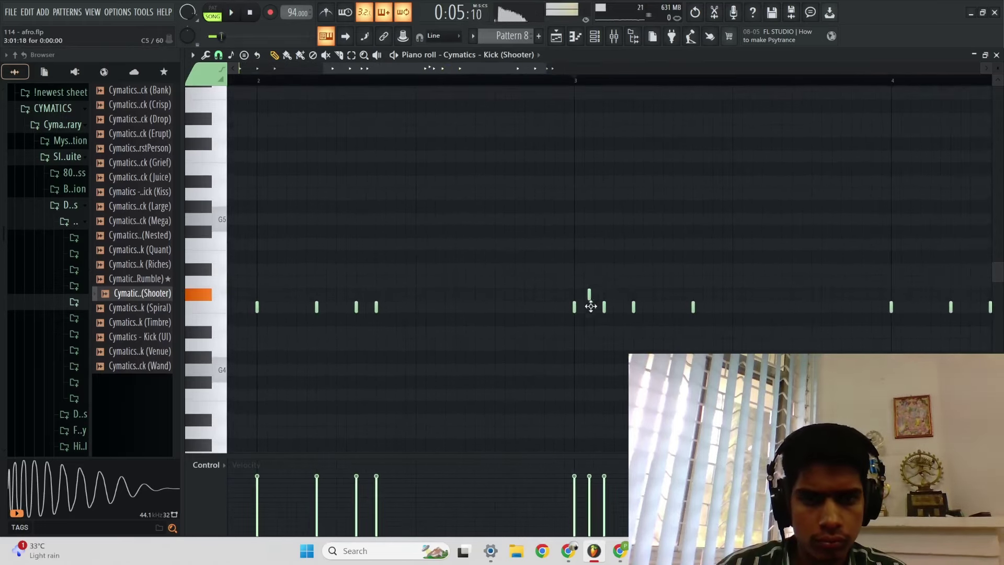
key("space")
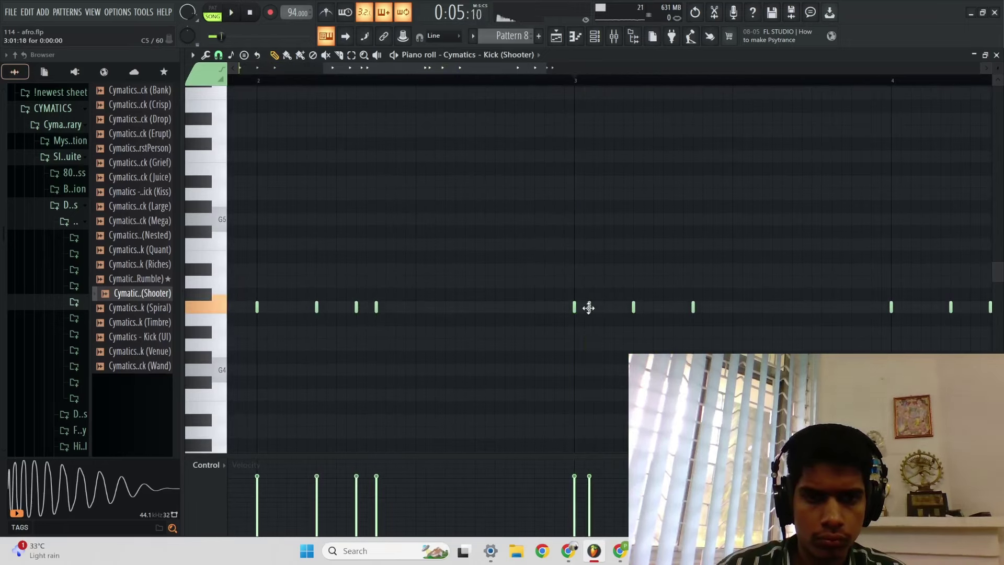
key("space")
key("space")
scroll(616, 317, "down", 3)
key("space")
scroll(565, 322, "up", 2)
key("space")
right_click(559, 349)
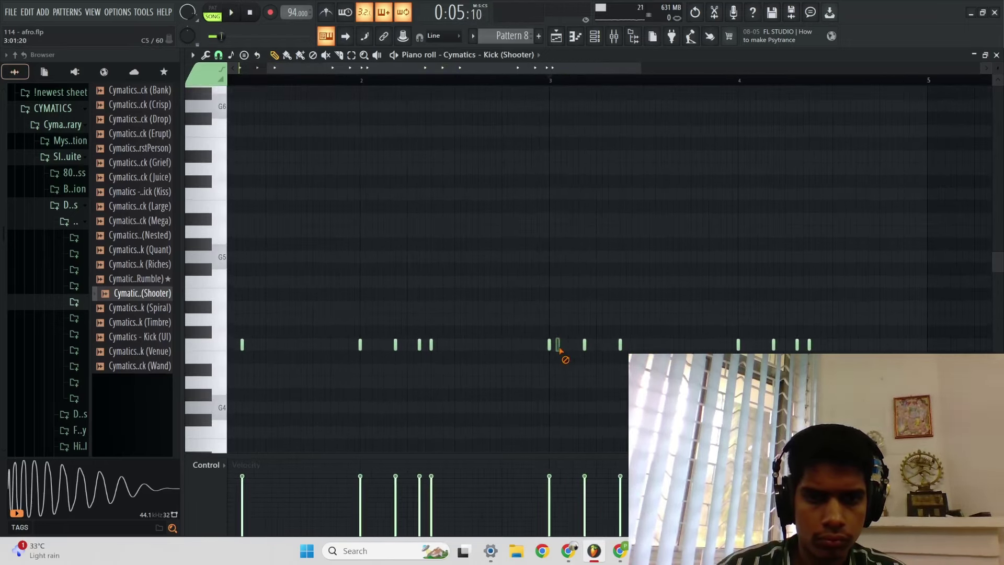
key("space")
Step: Try an extra kick between the last two kicks of bar 4 and undo it
scroll(644, 307, "down", 3)
scroll(462, 309, "up", 4)
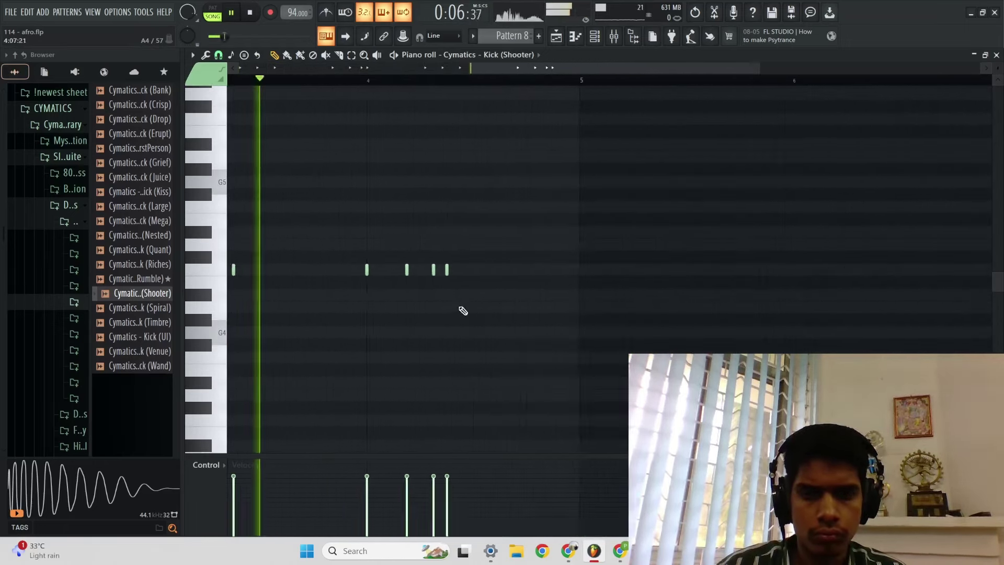
left_click(427, 270)
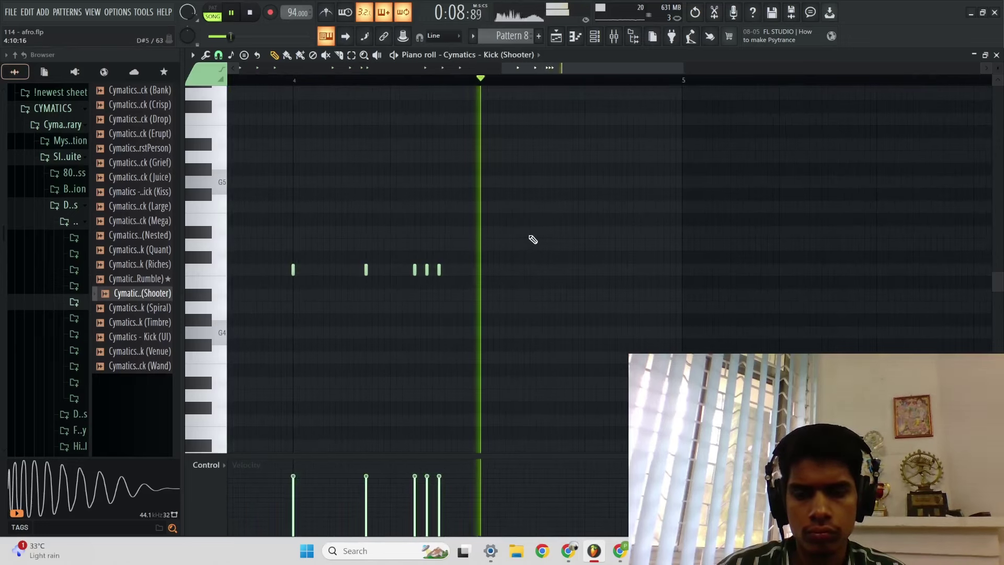
key("space")
key("ctrl+z")
Step: Duplicate the kick notes of bars 1 to 4 into bars 5 to 8 and replay from the start
scroll(579, 214, "down", 3)
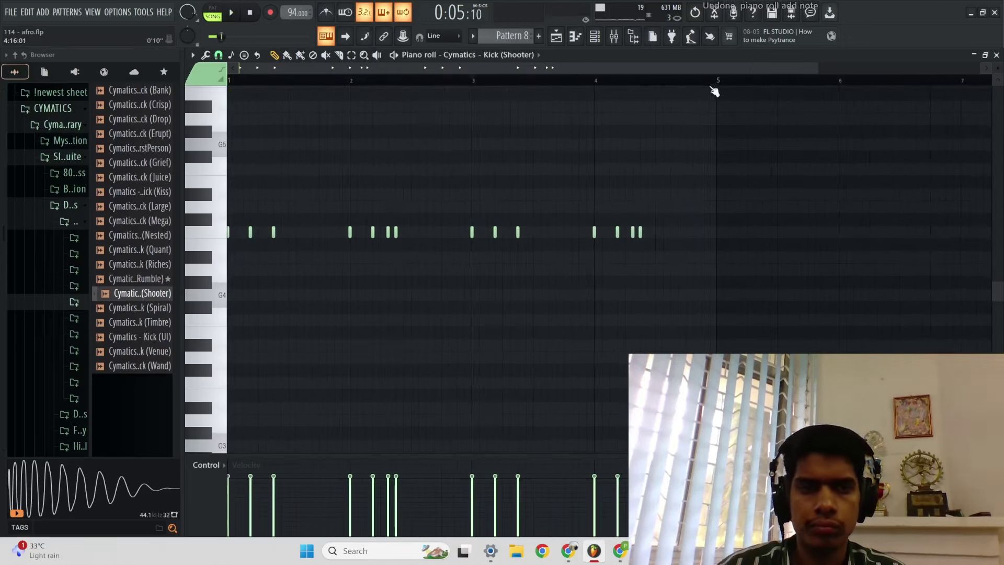
left_click_drag(711, 87, 230, 87)
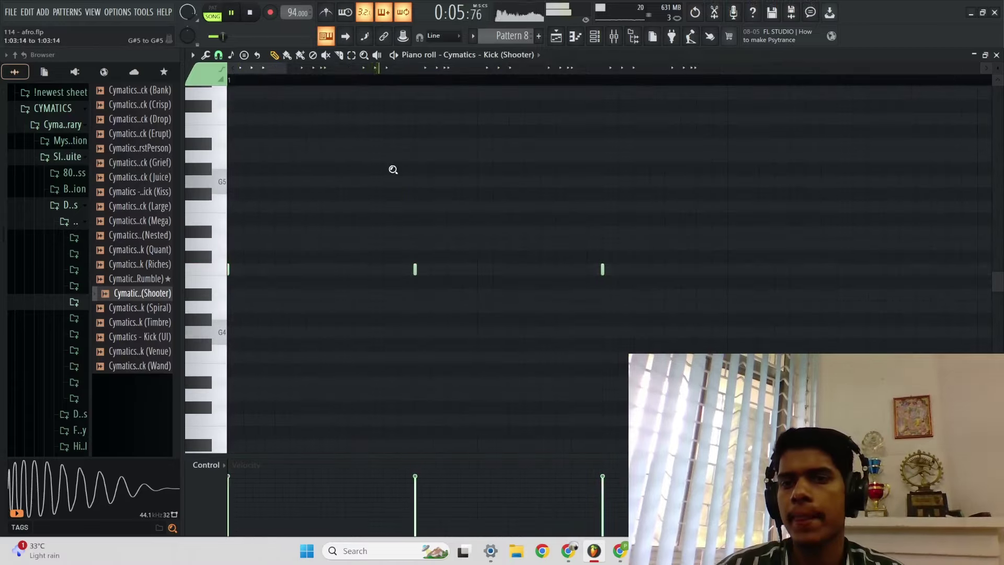
scroll(393, 169, "down", 4)
key("space")
left_click(231, 80)
key("space")
Step: Return to the playlist and move all drum clips on tracks 4 to 9 down one track
key("F6")
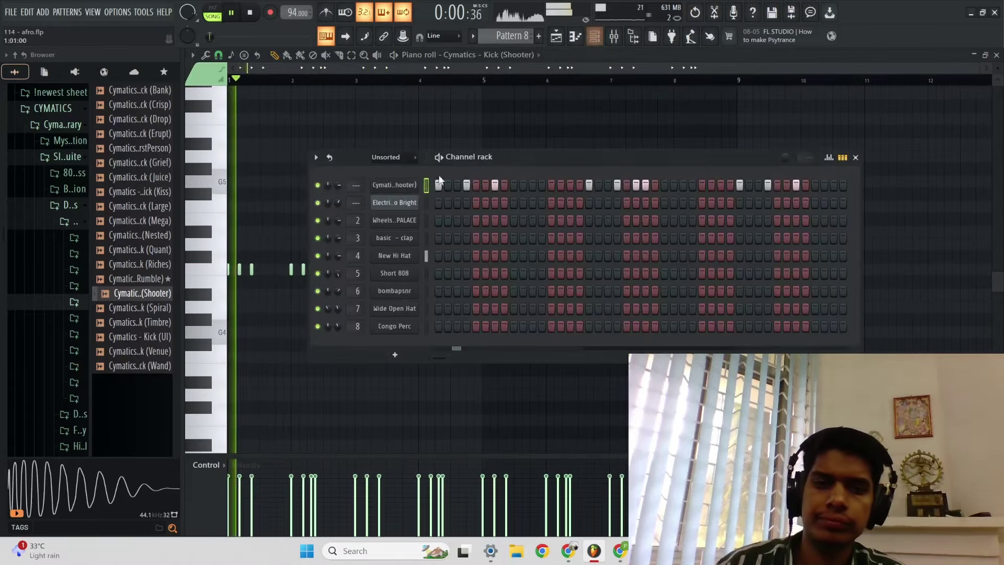
key("F5")
left_click_drag(544, 493, 257, 218)
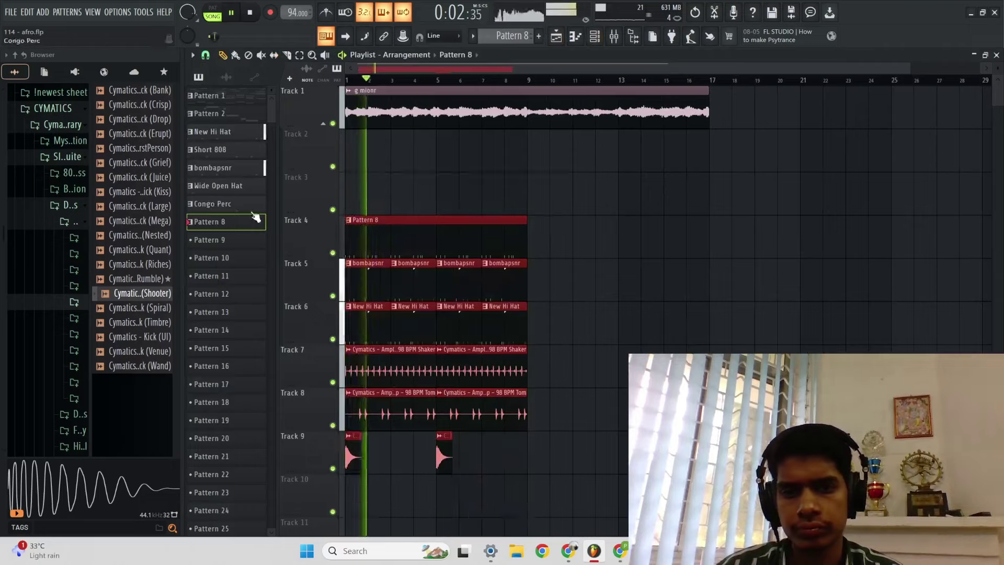
left_click_drag(366, 264, 366, 307)
left_click(353, 243, "ctrl")
scroll(352, 244, "down", 3)
Step: Browse the Cymatics suite's 808s and bass folder and audition several 808 and DONK samples
left_click(71, 209)
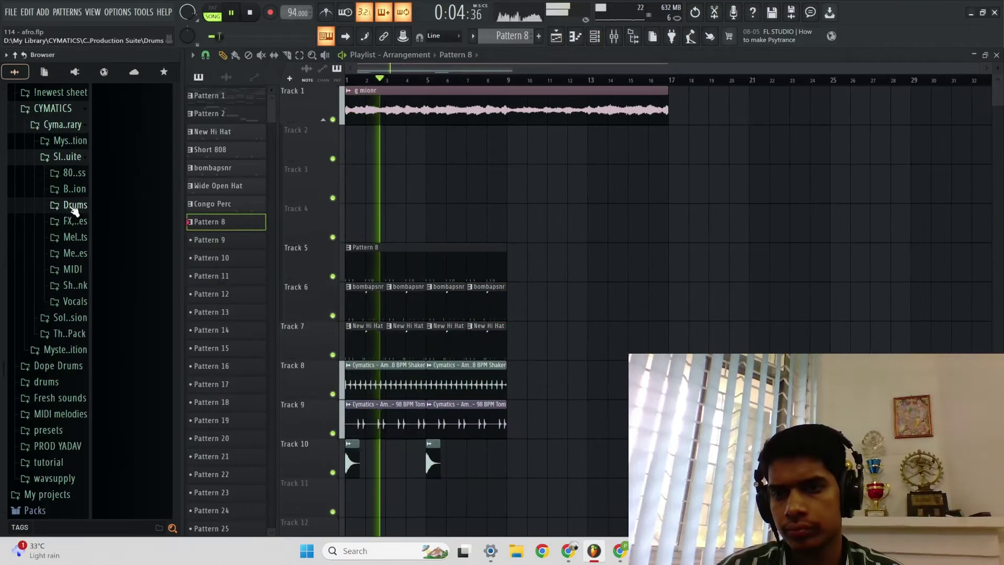
left_click(75, 208)
left_click(76, 207)
left_click(75, 173)
key("space")
left_click(138, 309)
scroll(137, 317, "down", 3)
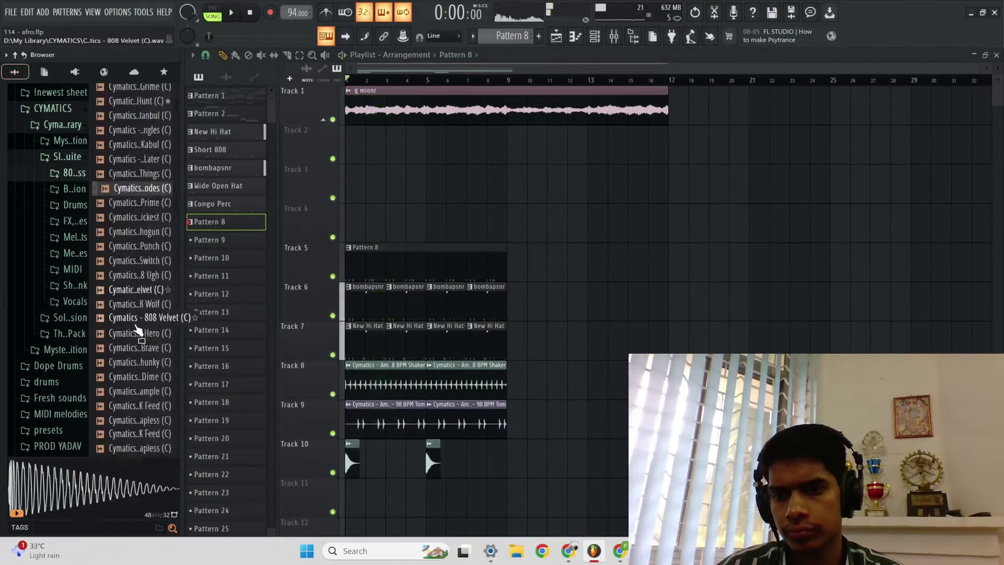
left_click(136, 323)
scroll(137, 326, "down", 3)
left_click(137, 331)
left_click(140, 344)
key("space")
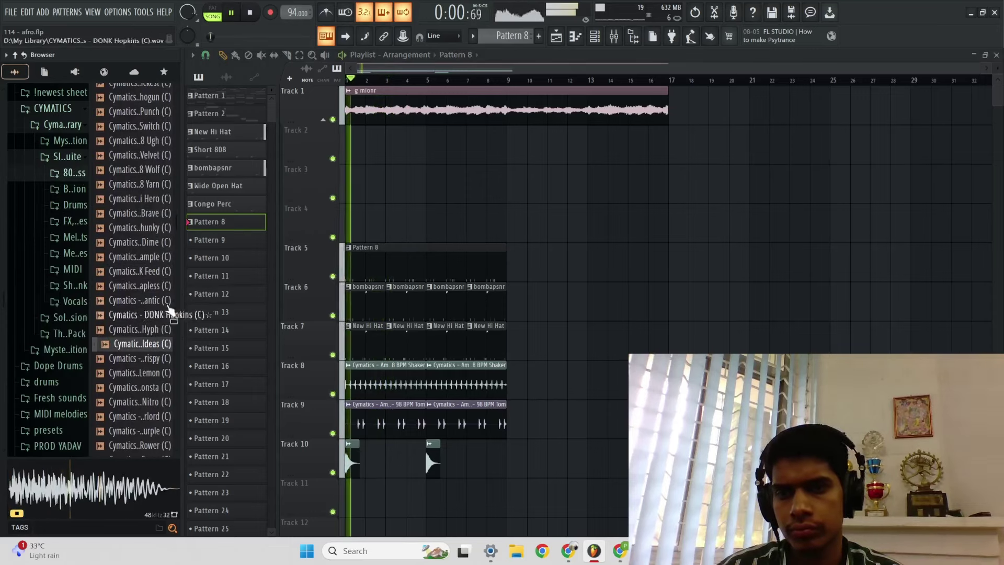
Step: Place empty Pattern 9 on track 4 across bars 1 to 8 and load Cymatics - DONK Lemon (C) as a new channel
left_click_drag(212, 203, 342, 226)
left_click_drag(225, 240, 502, 228)
key("space")
key("F6")
left_click(133, 387)
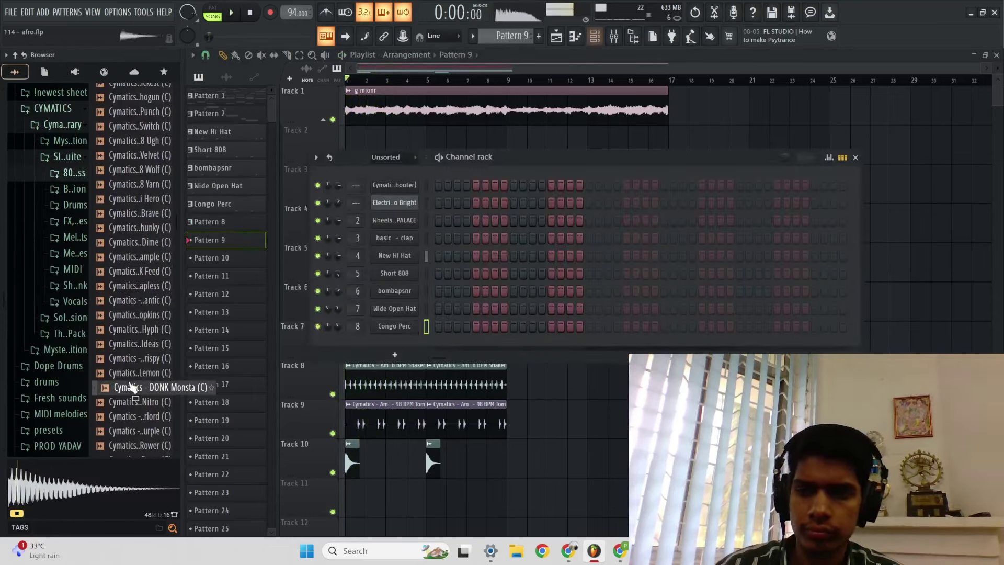
left_click(133, 373)
left_click_drag(131, 374, 387, 184)
Step: Write a DONK Lemon bassline of G5 and D5 notes over the first two bars of Pattern 9
right_click(391, 184)
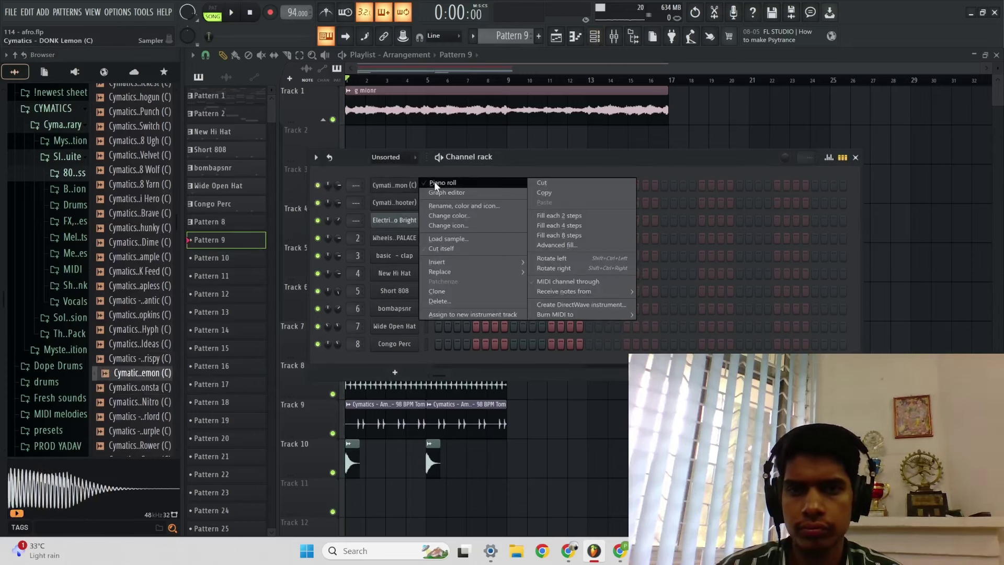
left_click(434, 184)
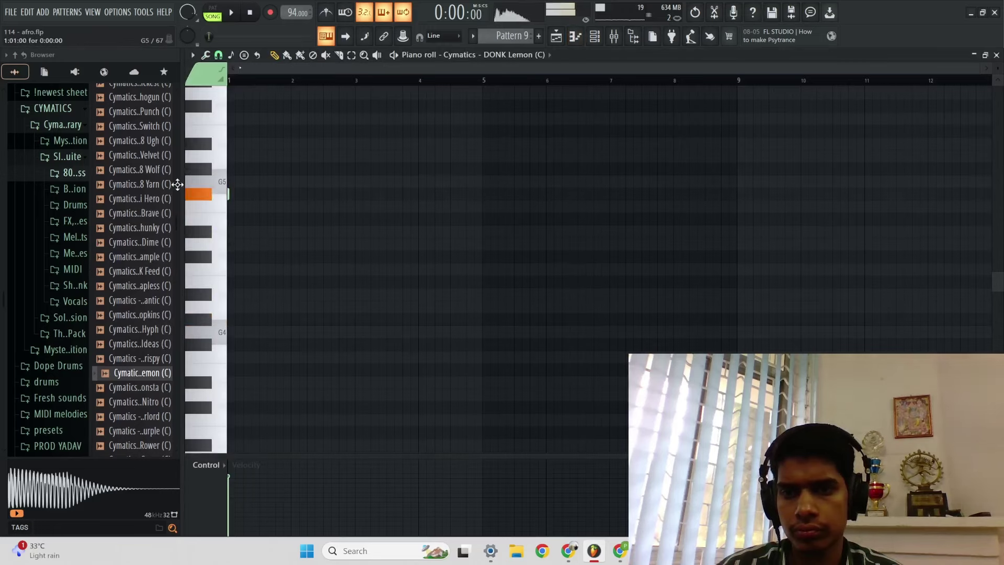
scroll(244, 185, "up", 4)
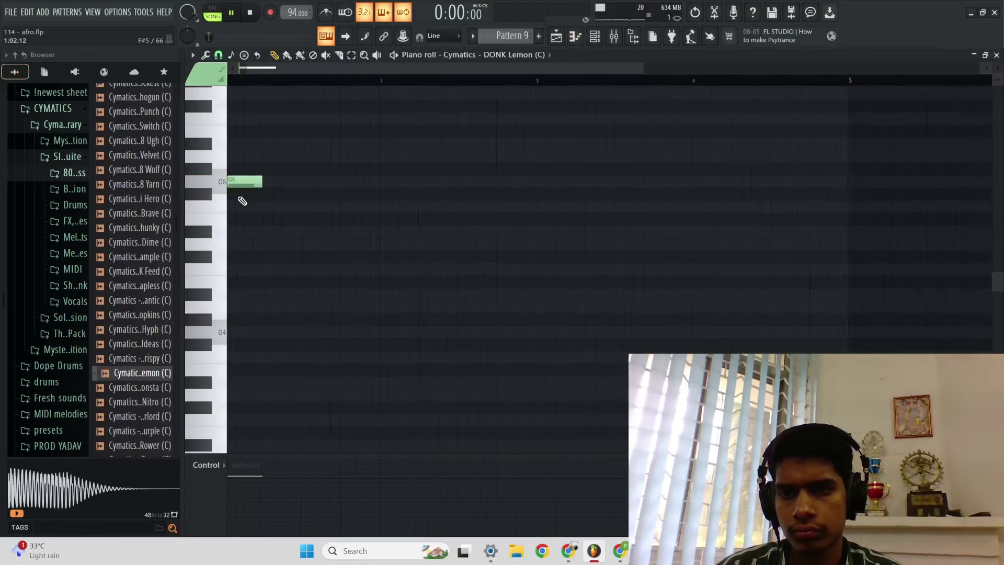
left_click(435, 244)
scroll(471, 270, "down", 4)
key("ctrl+b")
left_click(473, 275)
scroll(520, 283, "up", 2)
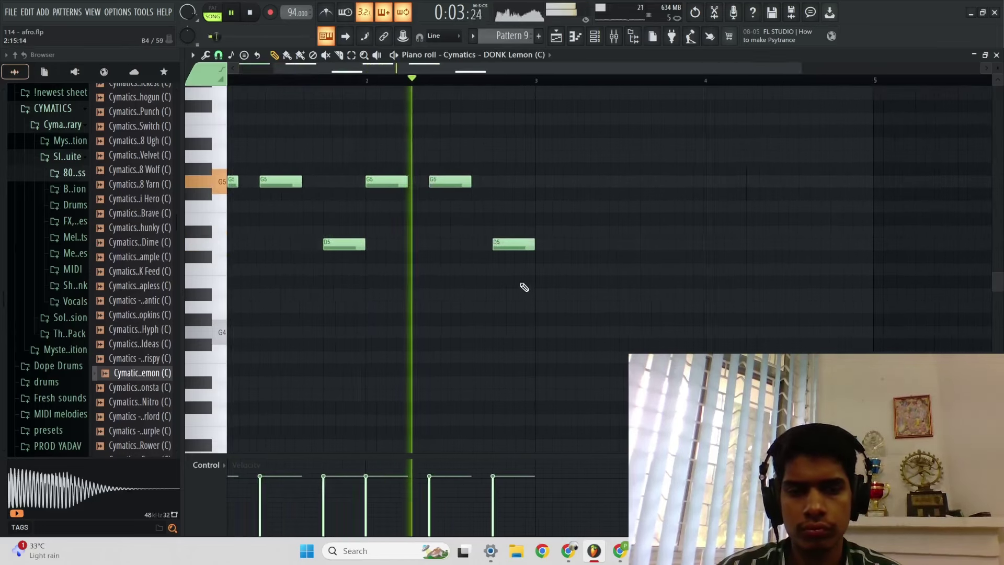
Step: Change bar 2's ending to two short C5 notes and repeat the phrase over bars 3 and 4, ending on A4
left_click_drag(513, 245, 510, 270)
key("space")
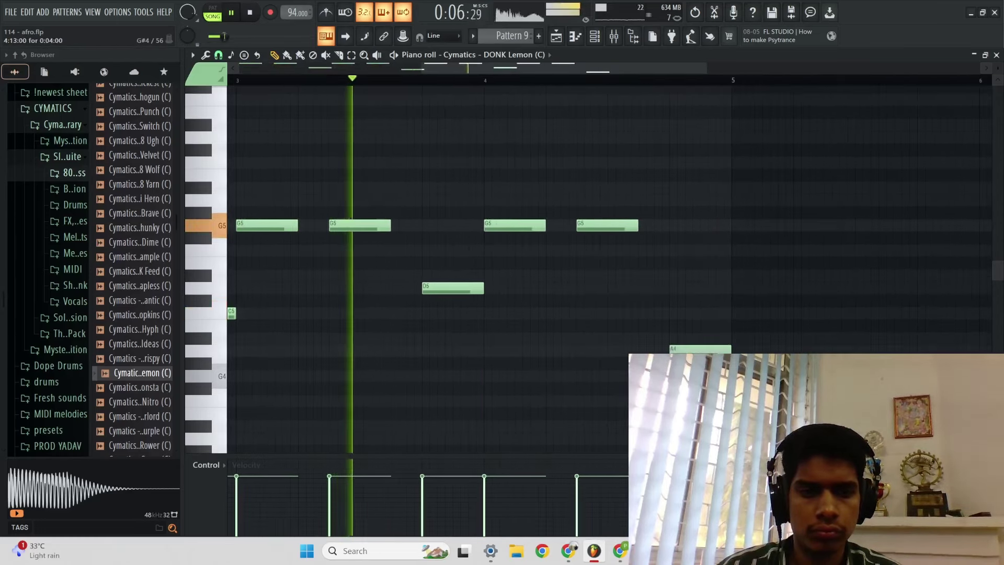
scroll(686, 306, "down", 3)
Step: Enable Cut itself for the DONK Lemon channel and route the three unassigned channels to mixer tracks 9 to 11
key("F6")
right_click(383, 189)
left_click(433, 250)
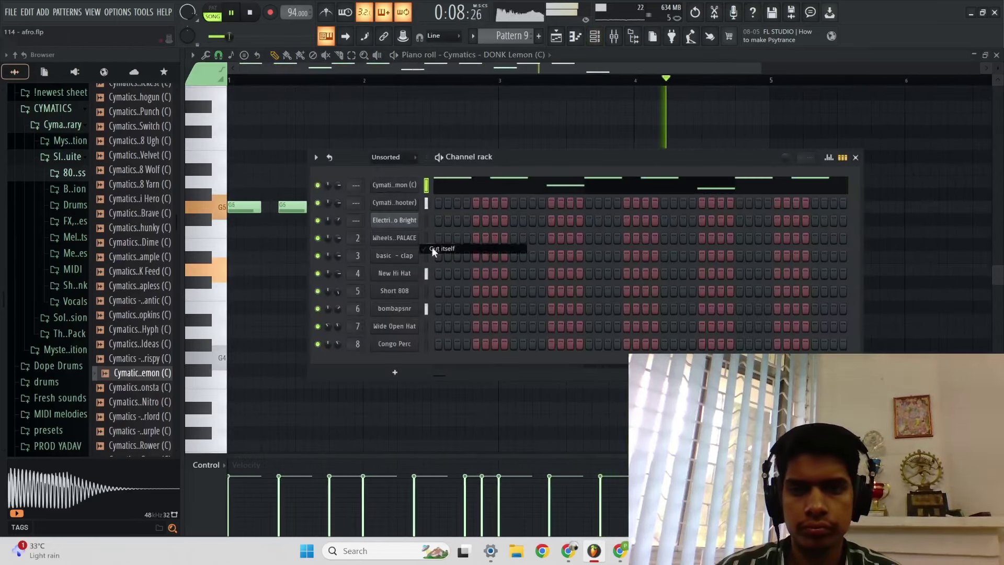
key("ctrl+l")
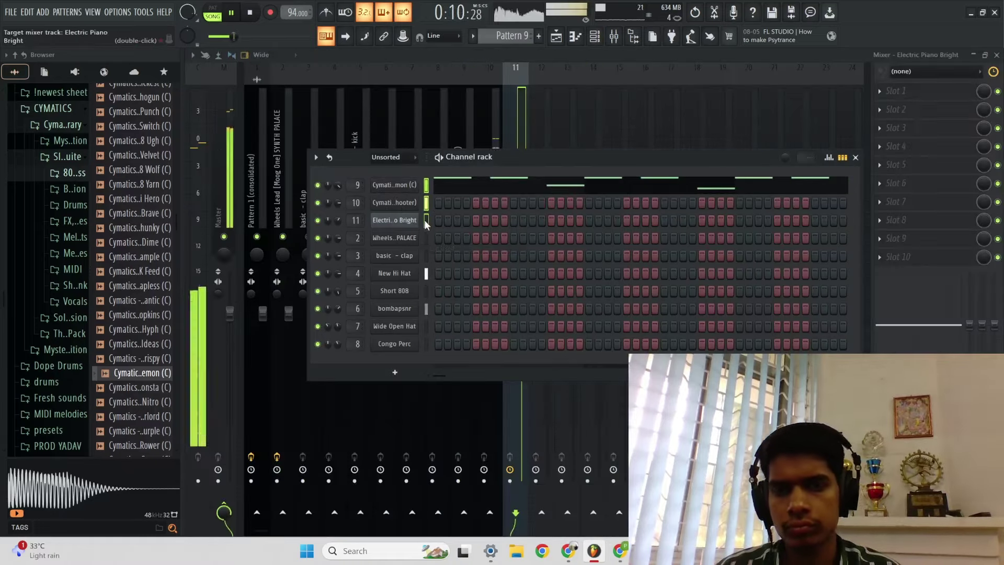
Step: Duplicate the bassline notes of bars 1 to 4 into bars 5 to 8 of Pattern 9
key("F5")
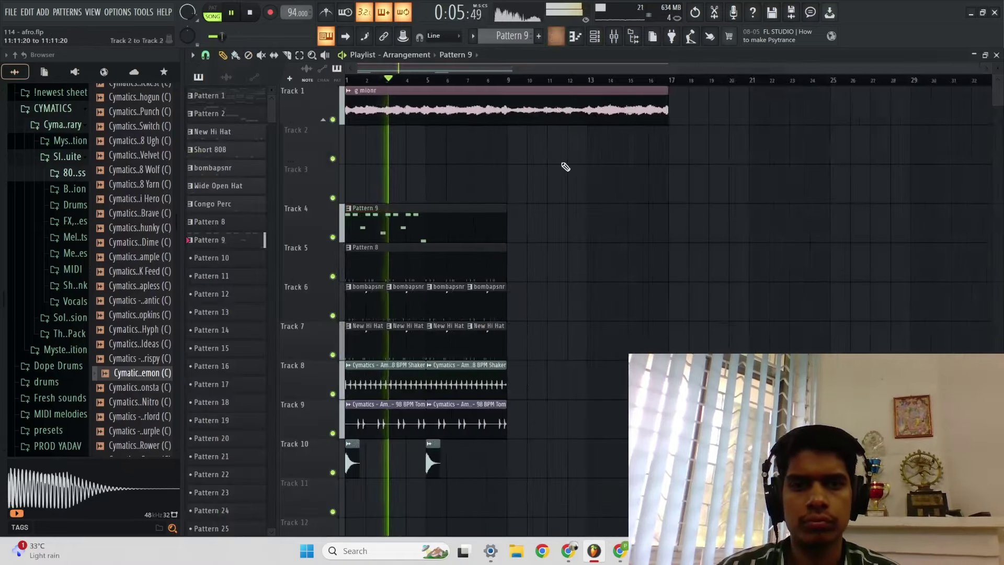
scroll(462, 231, "up", 3)
double_click(463, 230)
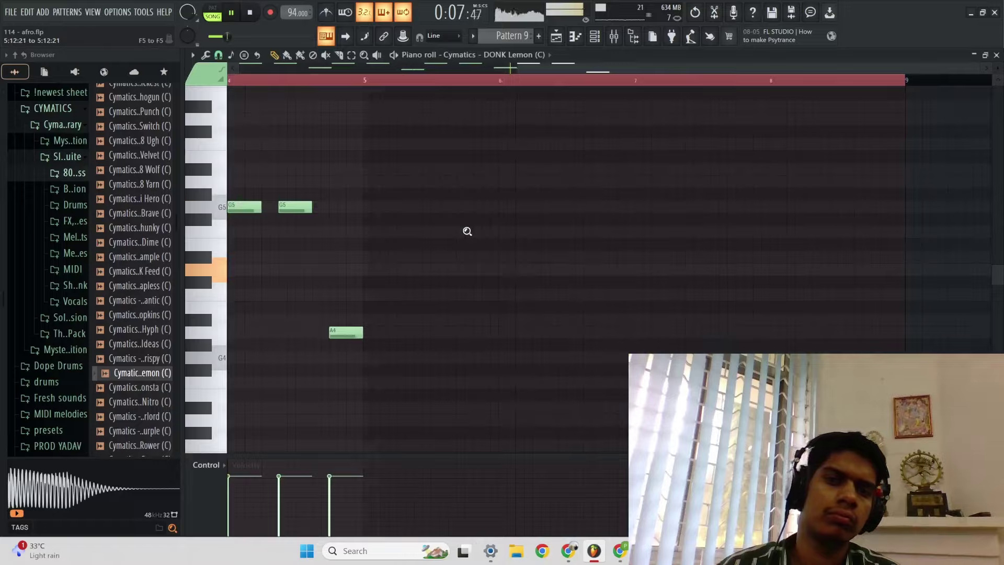
scroll(466, 231, "down", 4)
key("ctrl+b")
key("ctrl+z")
key("ctrl+b")
scroll(486, 222, "up", 2)
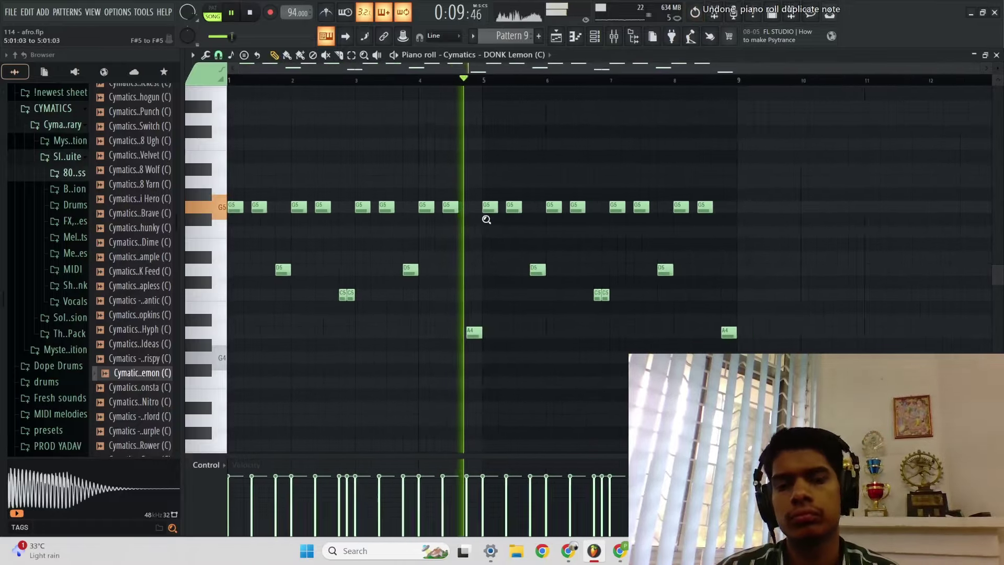
Step: Duplicate all bass and drum clips on tracks 4 to 10 into bars 9 to 16 of the playlist
left_click(563, 37)
left_click_drag(521, 500, 233, 223)
key("ctrl+b")
key("ctrl+d")
Step: Slice the drum clips on tracks 5 to 9 at bar 8 and delete their bar 8 parts
scroll(508, 300, "up", 4)
key("c")
left_click_drag(473, 260, 465, 422)
Step: Slice the clips at bars 10 and 11, delete bar 10 of Pattern 9, Pattern 8, the hi-hat and the shaker, and play from there
left_click_drag(548, 228, 554, 495)
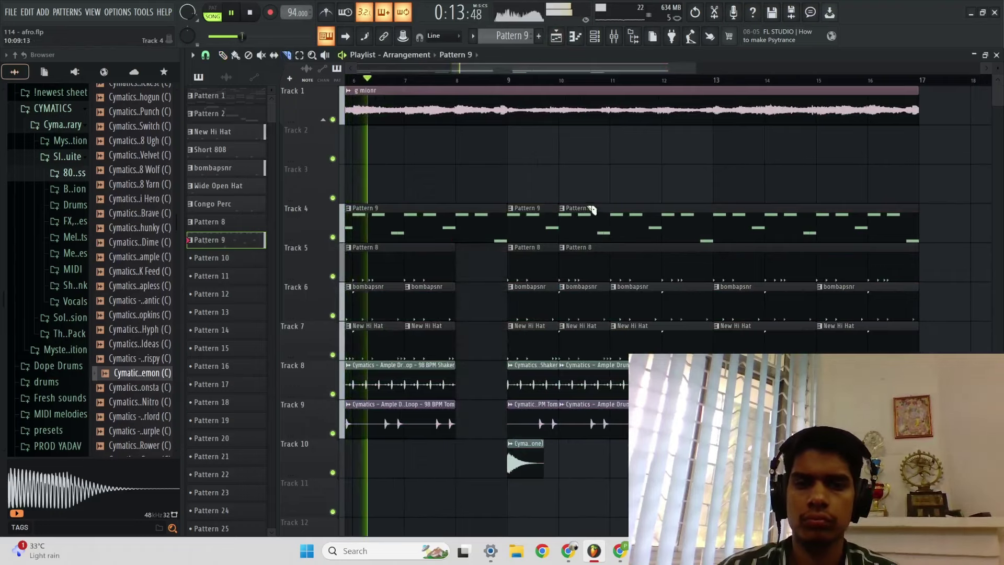
left_click_drag(596, 214, 611, 377)
right_click(606, 288)
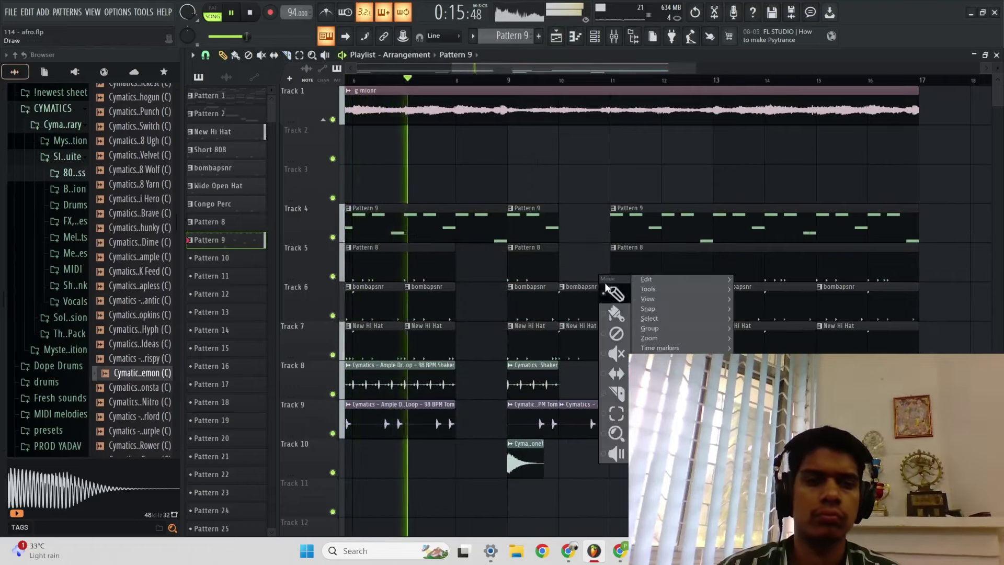
left_click(615, 295)
right_click(586, 335)
left_click(559, 80)
scroll(572, 203, "down", 5)
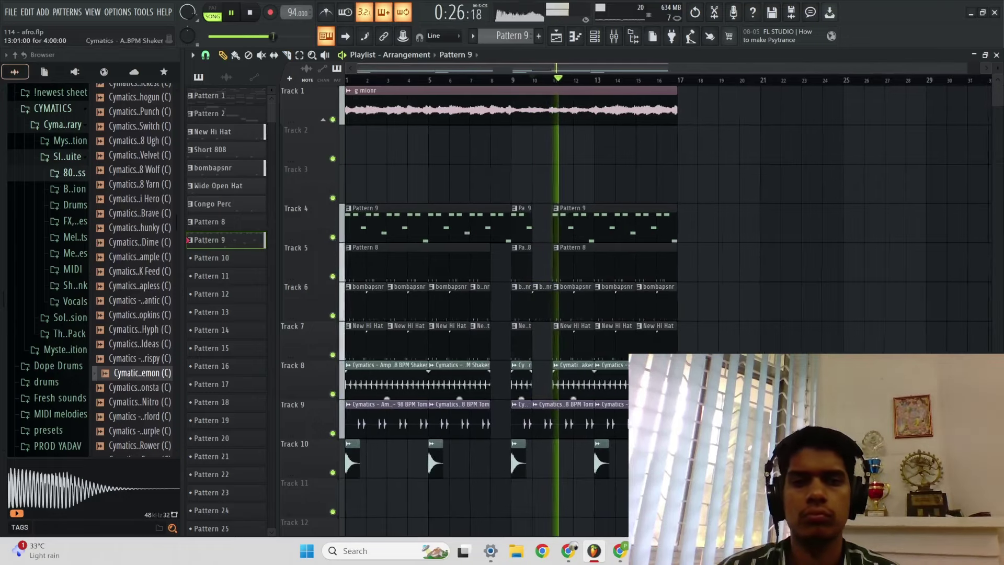
Step: Move the whole arrangement, melody included, eight bars later so that it starts at bar 9
left_click_drag(721, 516, 108, 36)
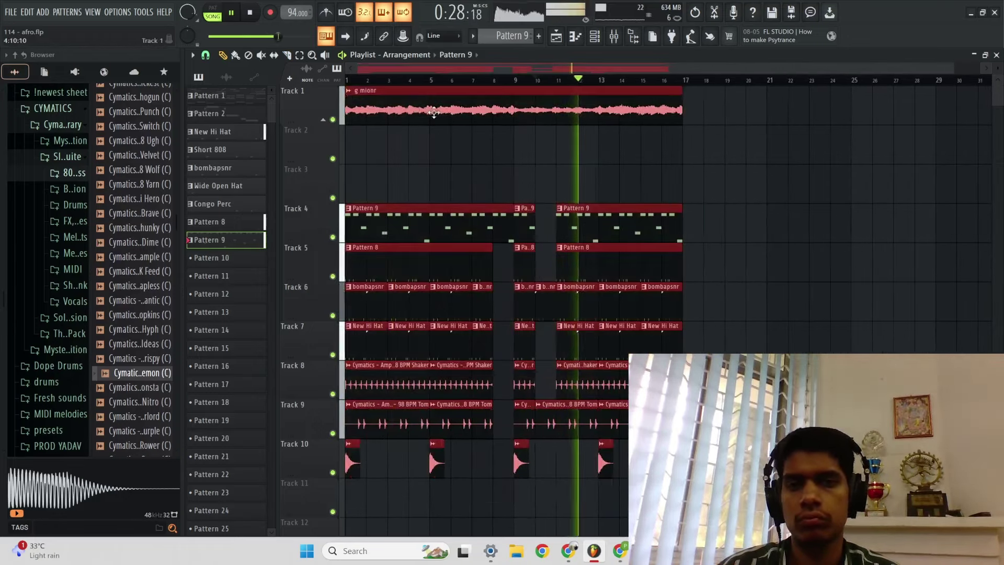
left_click_drag(434, 118, 620, 118)
key("ctrl+z")
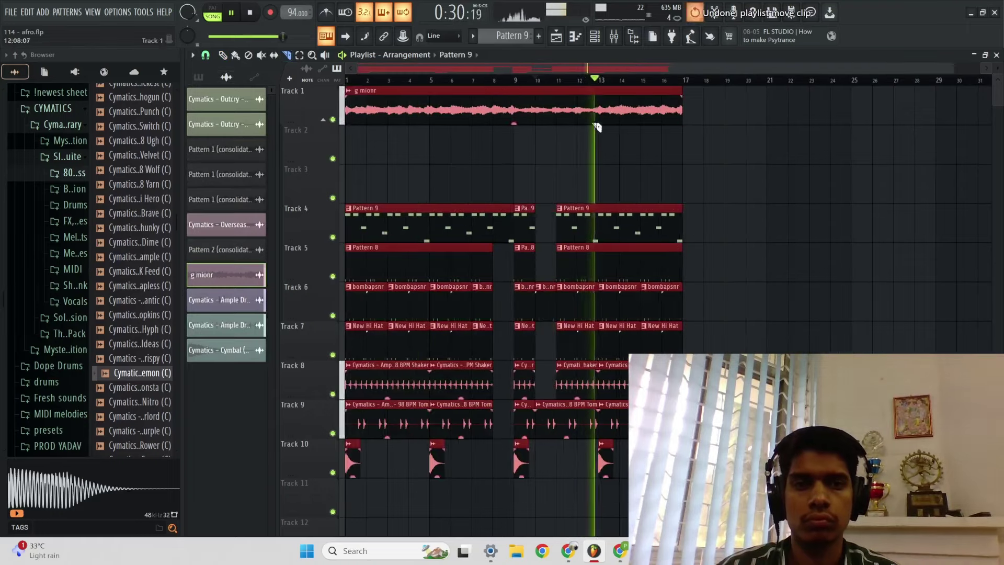
right_click(571, 132)
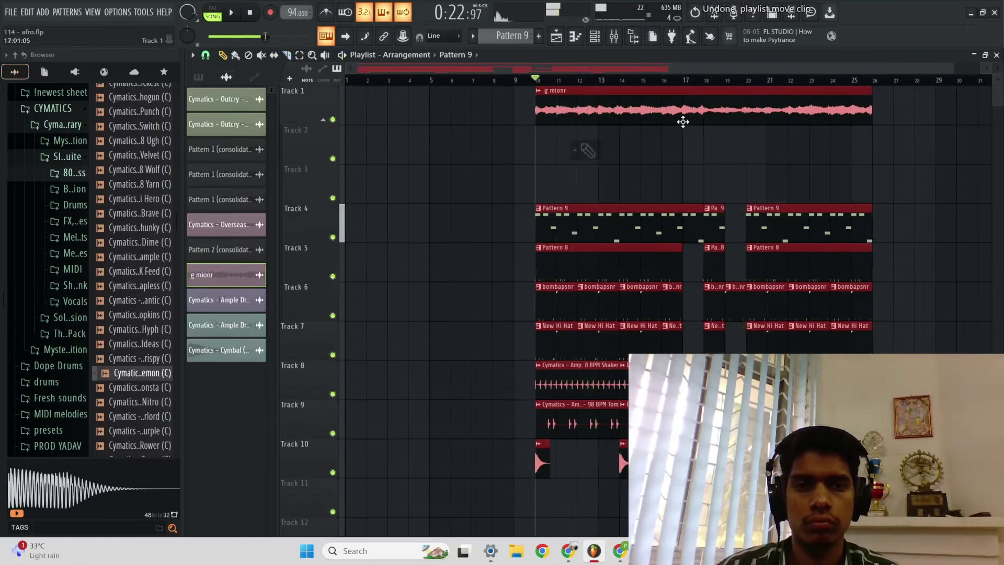
key("ctrl+z")
left_click(677, 125)
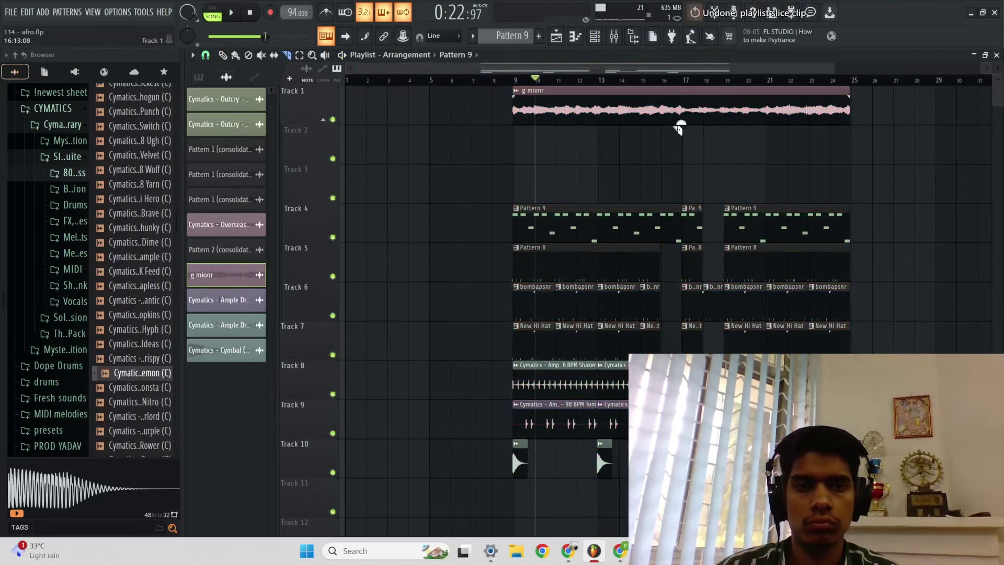
key("ctrl+z")
right_click(573, 147)
left_click(588, 161)
left_click_drag(531, 123, 702, 130)
Step: Slice the g mionr melody at bar 17 and copy its first eight-bar clip into bars 1 to 8
key("c")
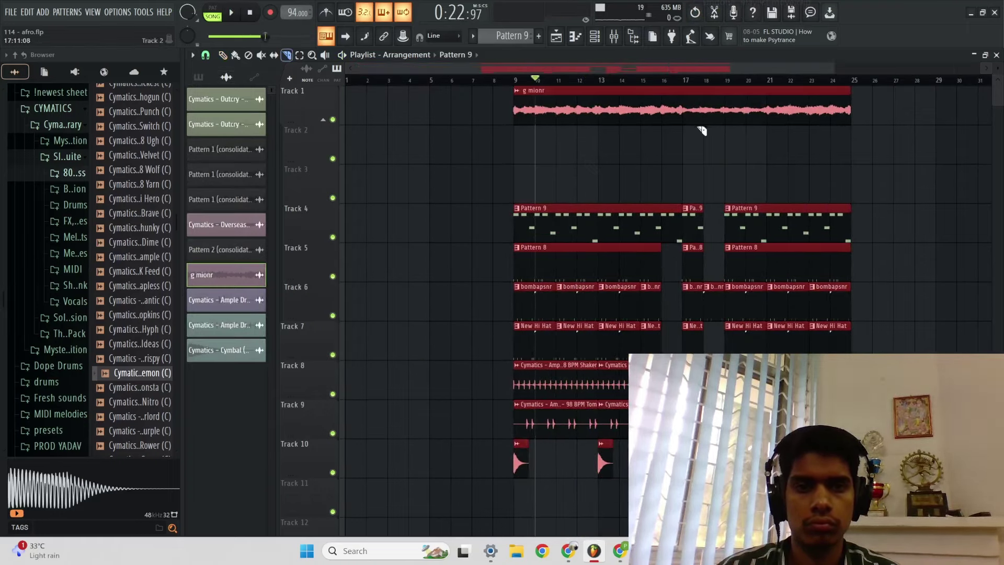
left_click_drag(689, 90, 691, 116)
right_click(690, 116)
left_click(706, 130)
left_click_drag(633, 166, 617, 124)
left_click_drag(543, 90, 374, 88)
key("space")
key("space")
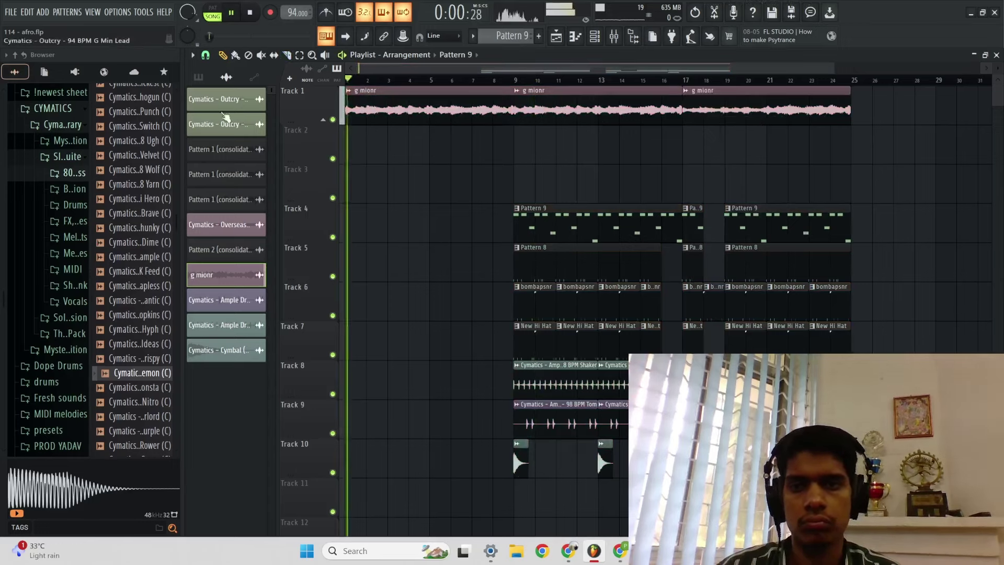
Step: Look through the !!!1. FAVS folders of the drums library and audition an open hat sample
left_click(68, 109)
key("space")
key("space")
left_click(55, 238)
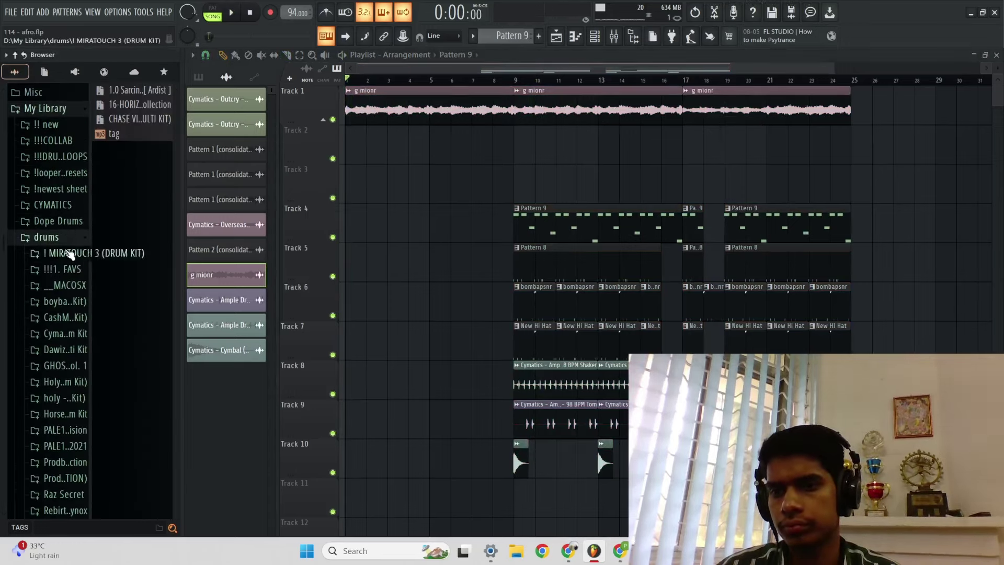
left_click(71, 268)
scroll(72, 256, "down", 5)
scroll(73, 243, "up", 4)
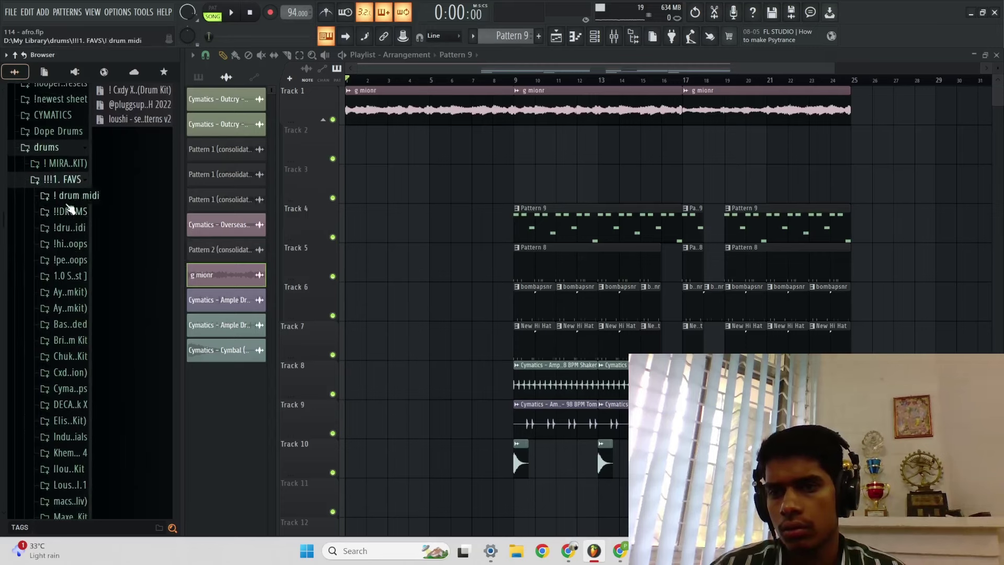
left_click(71, 211)
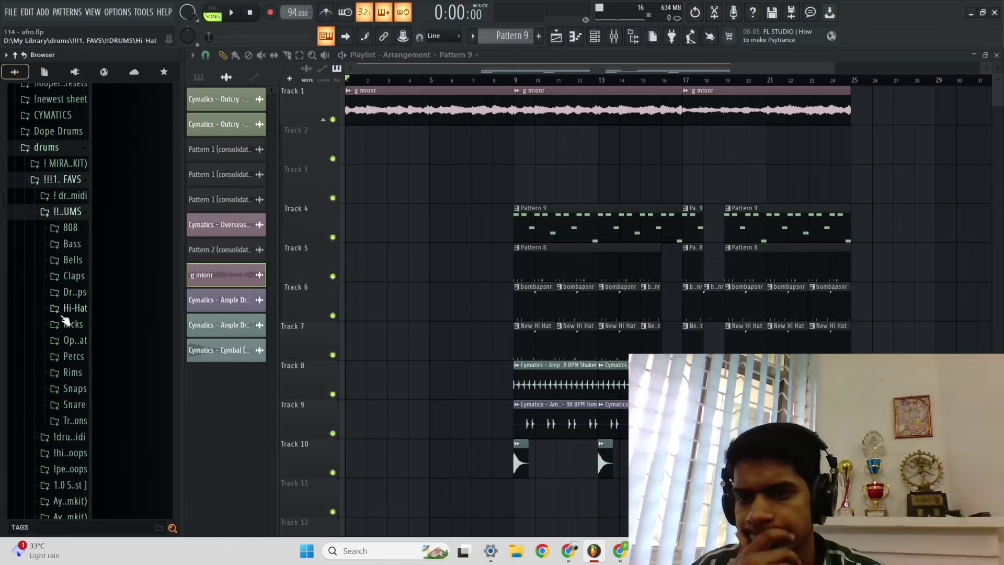
left_click(86, 360)
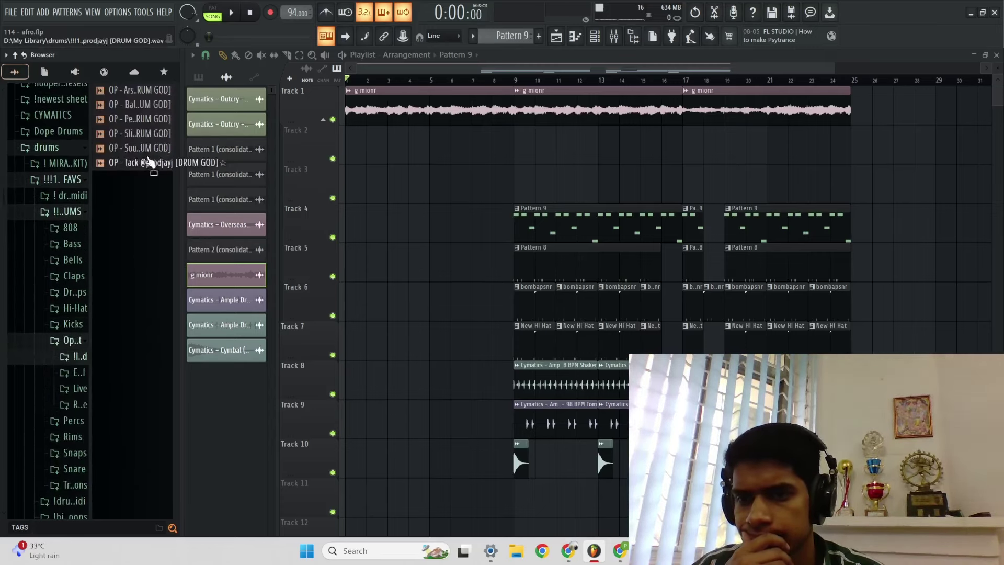
left_click(140, 133)
left_click(64, 212)
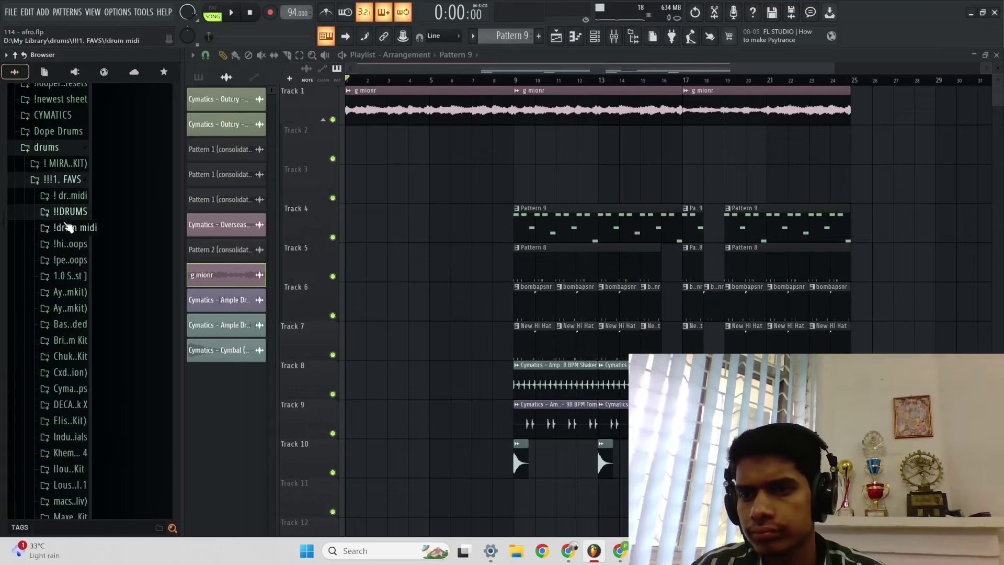
left_click(78, 196)
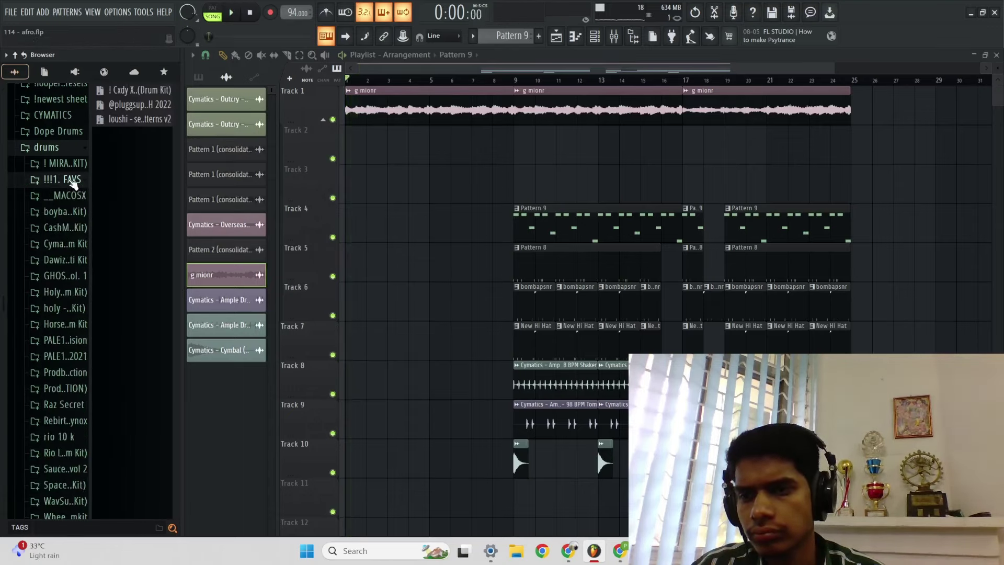
scroll(68, 241, "down", 3)
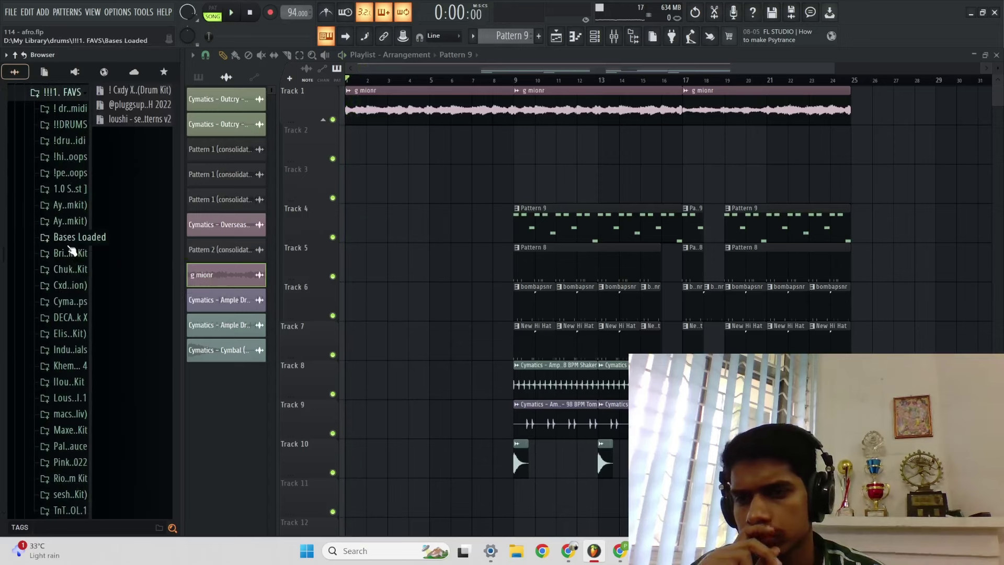
Step: Audition Cymatics perc loops and place Cymatics - Candles Perc Loop - 90 BPM on track 3 at bar 1
scroll(72, 251, "up", 3)
left_click(76, 261)
left_click(68, 275)
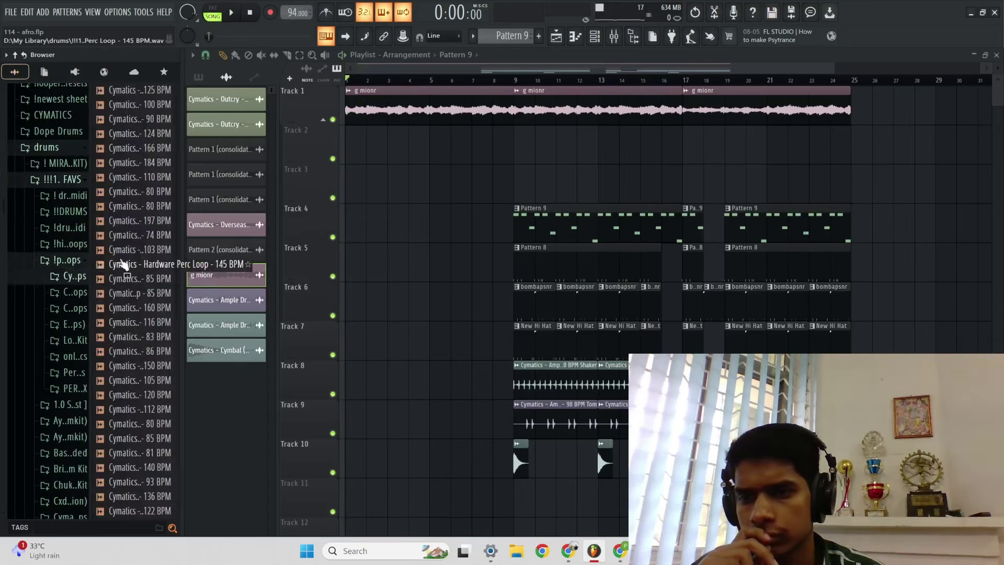
left_click(123, 264)
left_click(130, 209)
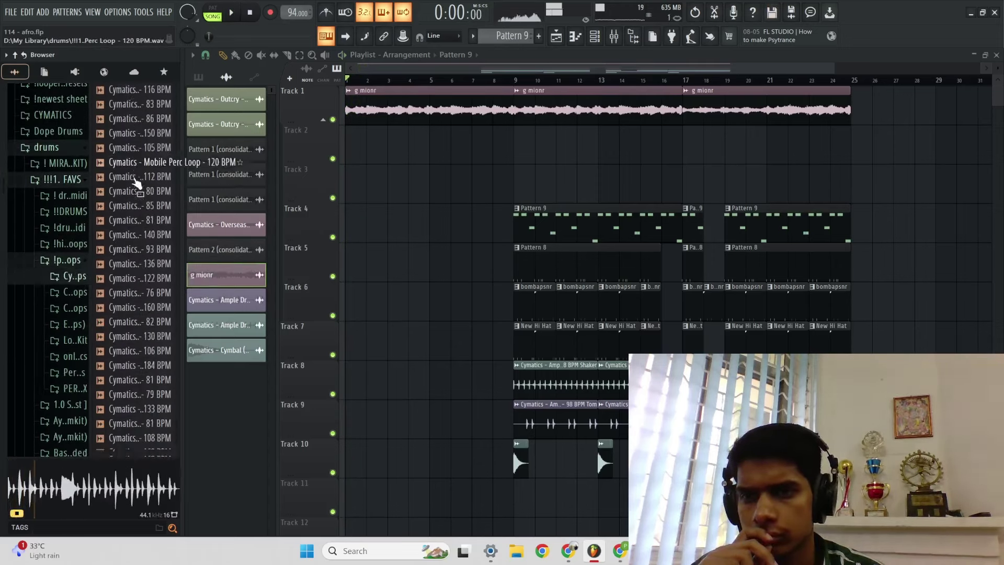
left_click(148, 121)
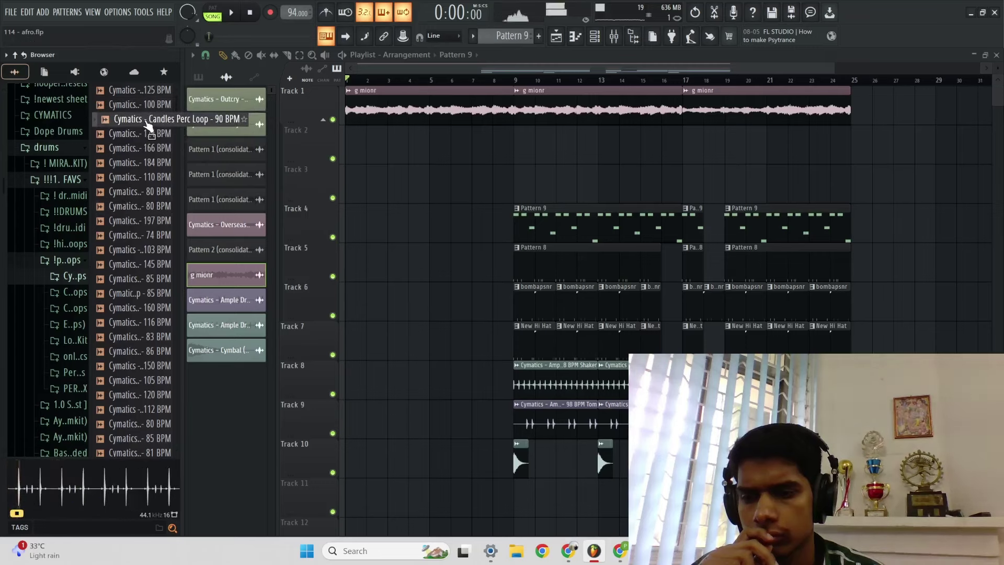
left_click_drag(148, 120, 443, 246)
key("space")
Step: Set the Candles perc loop's stretch time to 4:00:00 so that it fits four bars
double_click(398, 187)
key("space")
left_click_drag(535, 311, 535, 307)
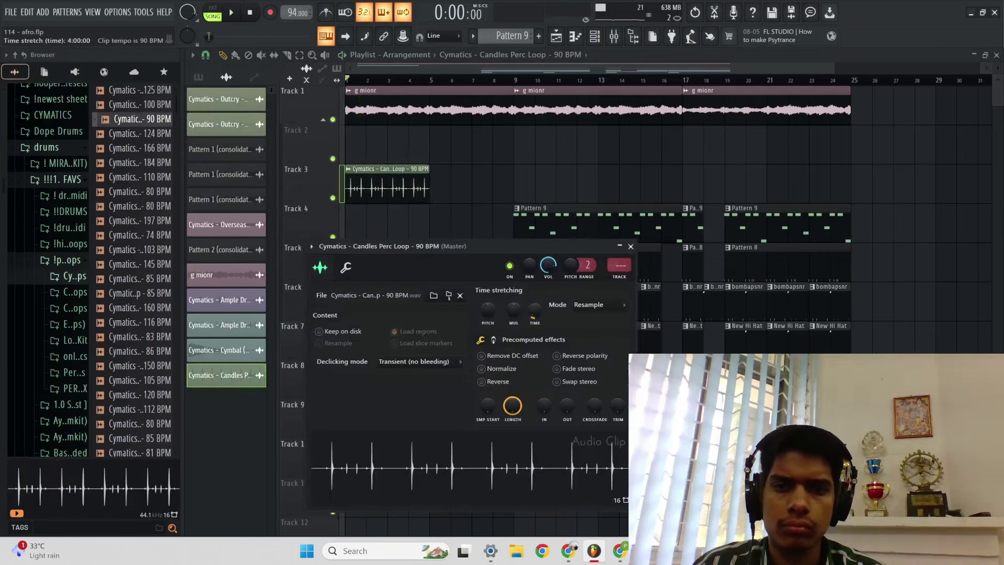
key("space")
Step: Duplicate the Candles perc loop clip into bars 5 to 8 of track 3
left_click_drag(447, 141, 349, 183)
key("ctrl+b")
scroll(486, 195, "down", 1)
scroll(486, 195, "up", 1)
left_click(253, 78)
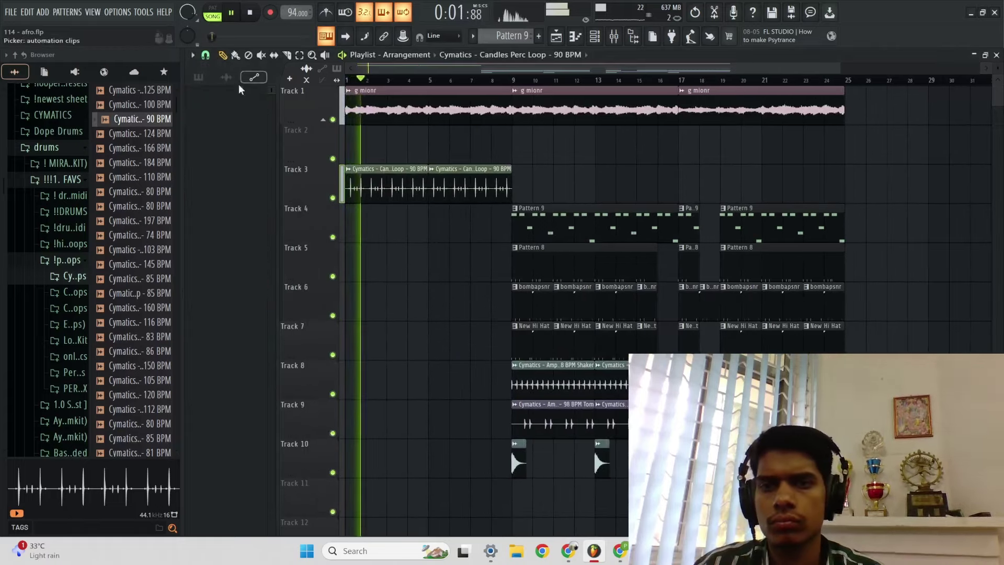
Step: Place the favourited transition sample on track 11 so that it leads into bar 9
left_click(226, 77)
left_click(164, 72)
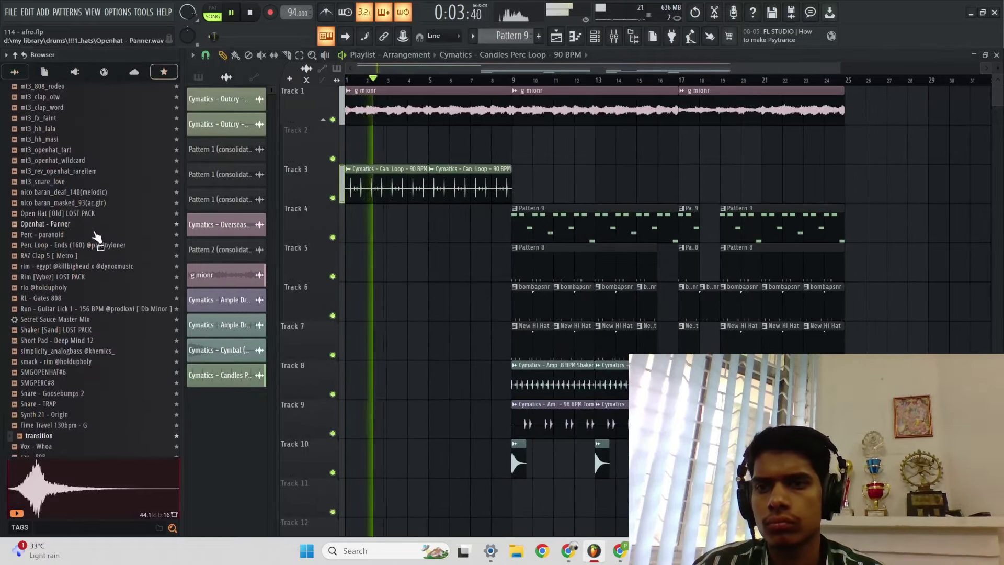
left_click(123, 12)
left_click(129, 114)
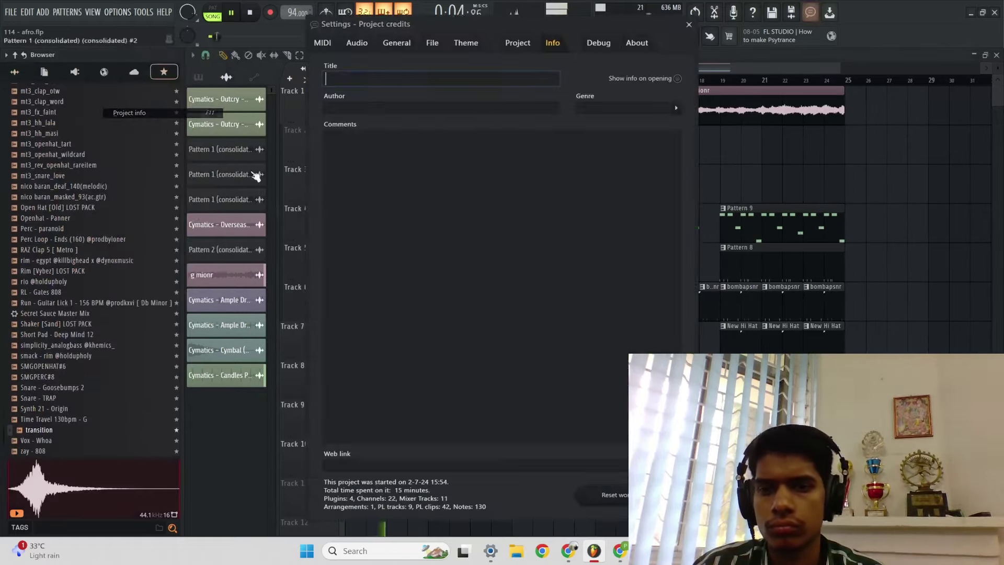
left_click(689, 24)
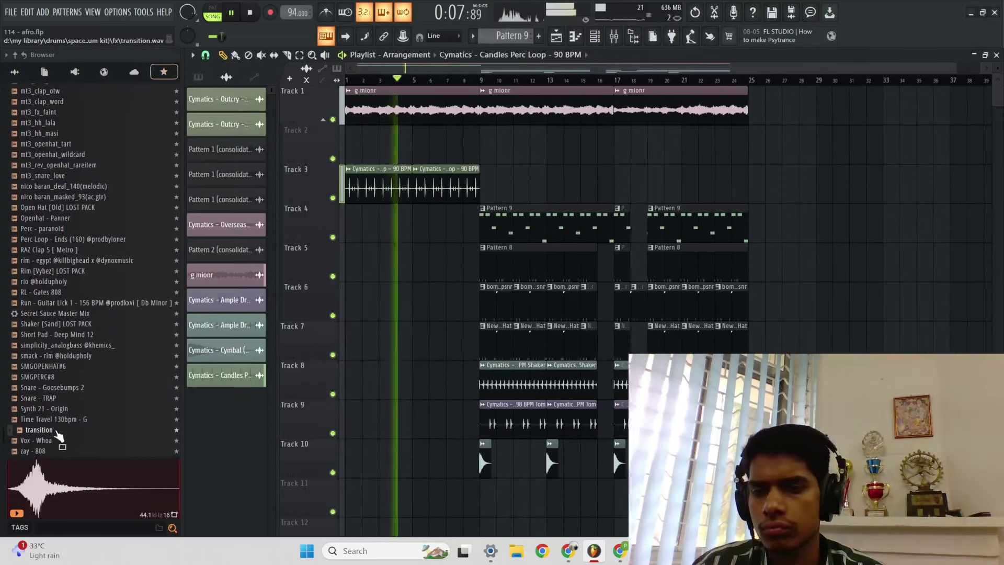
left_click_drag(57, 433, 484, 497)
scroll(484, 496, "up", 2)
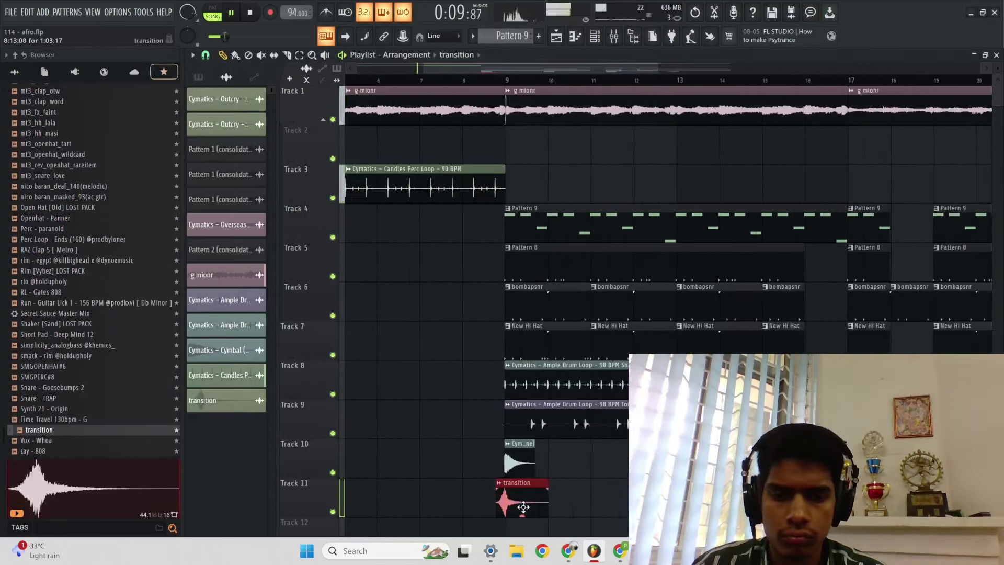
Step: Lower the transition clip's channel volume to about 37%
double_click(523, 507)
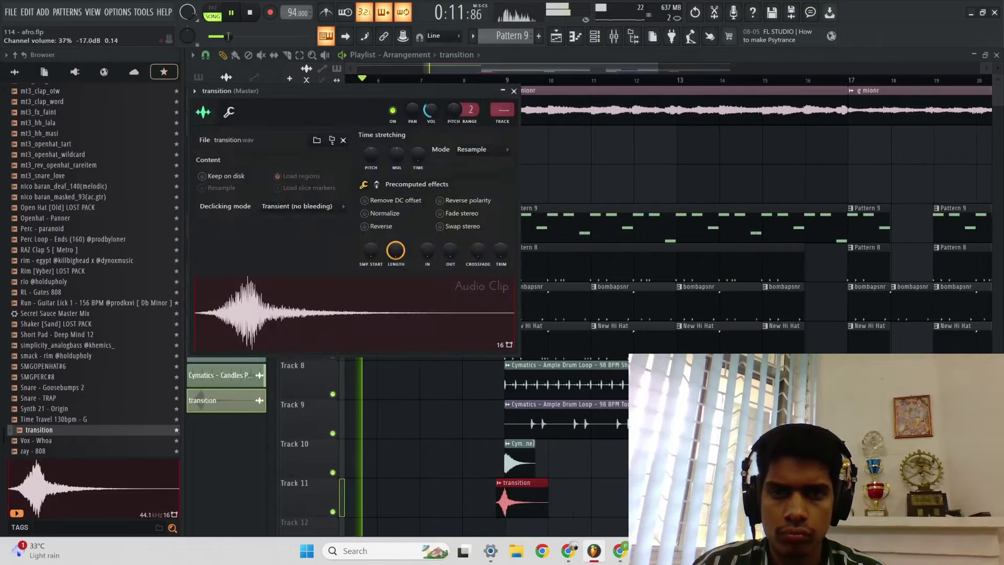
scroll(527, 142, "down", 4)
left_click(480, 502)
scroll(480, 501, "up", 2)
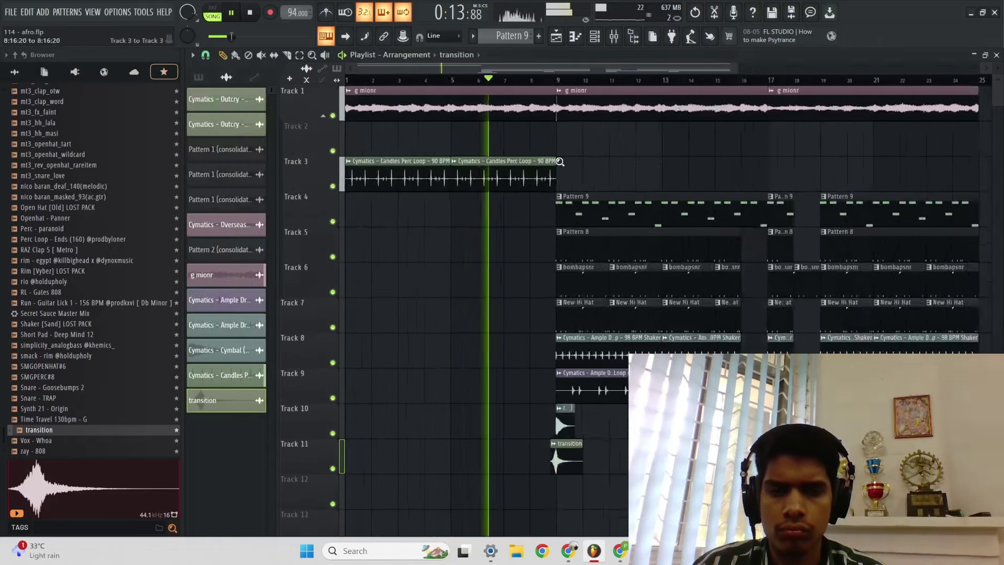
Step: Copy the transition clip along track 11 so that it leads into bar 17
scroll(484, 499, "down", 1)
scroll(471, 500, "up", 2)
left_click_drag(465, 501, 747, 501)
scroll(602, 501, "down", 2)
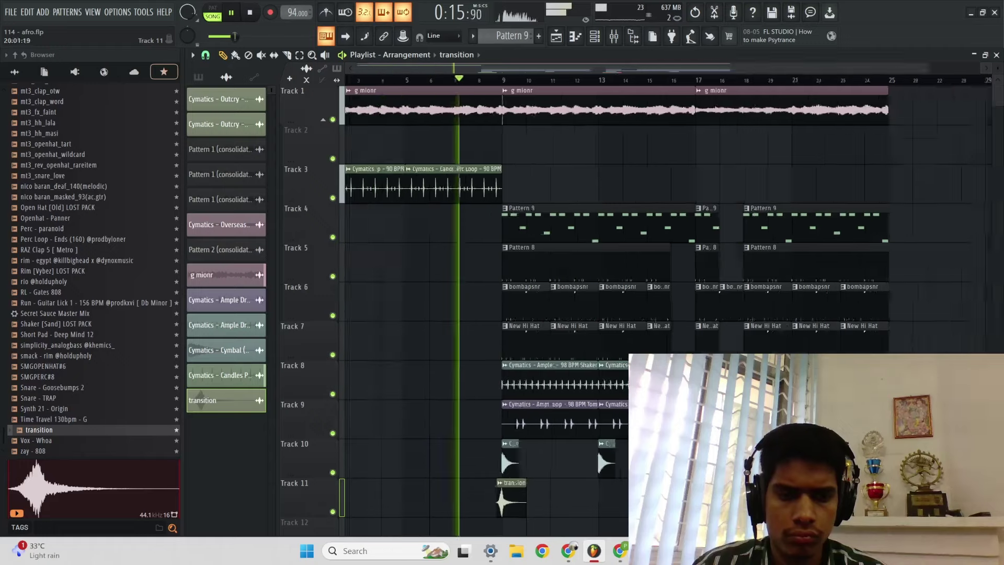
left_click_drag(493, 501, 579, 500)
right_click(757, 203, "ctrl")
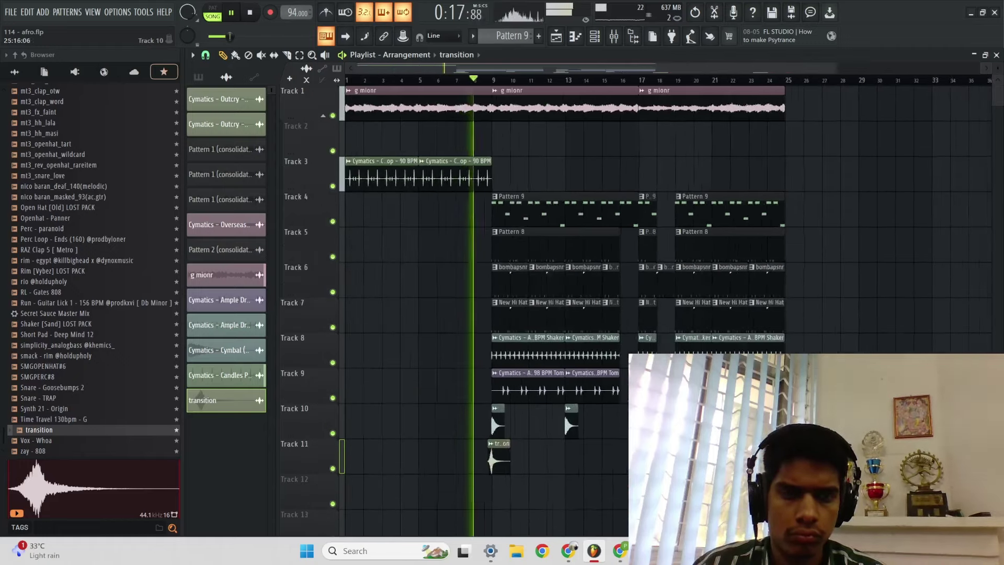
right_click(757, 203, "ctrl")
right_click(757, 203, "ctrl")
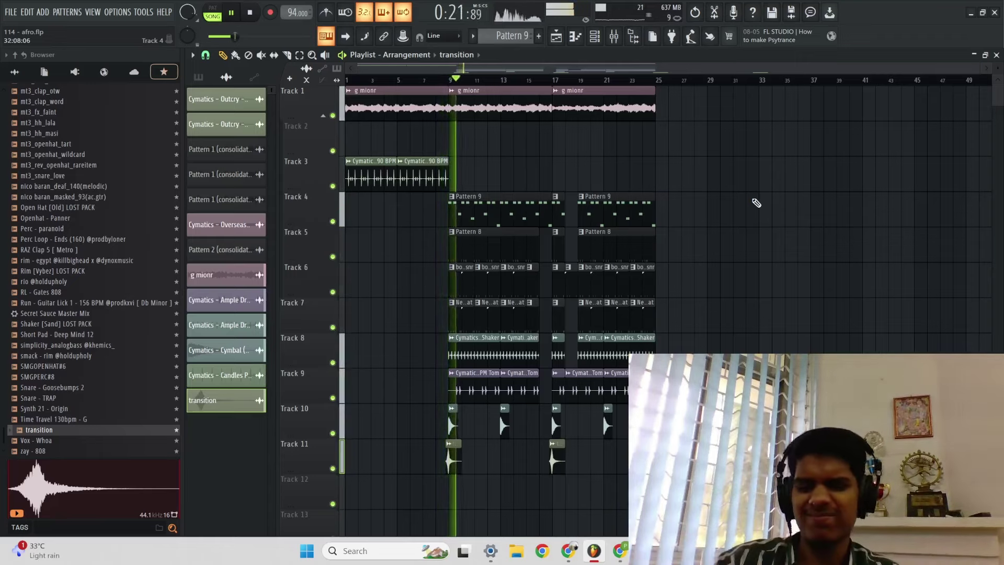
key("XF86AudioRaiseVolume")
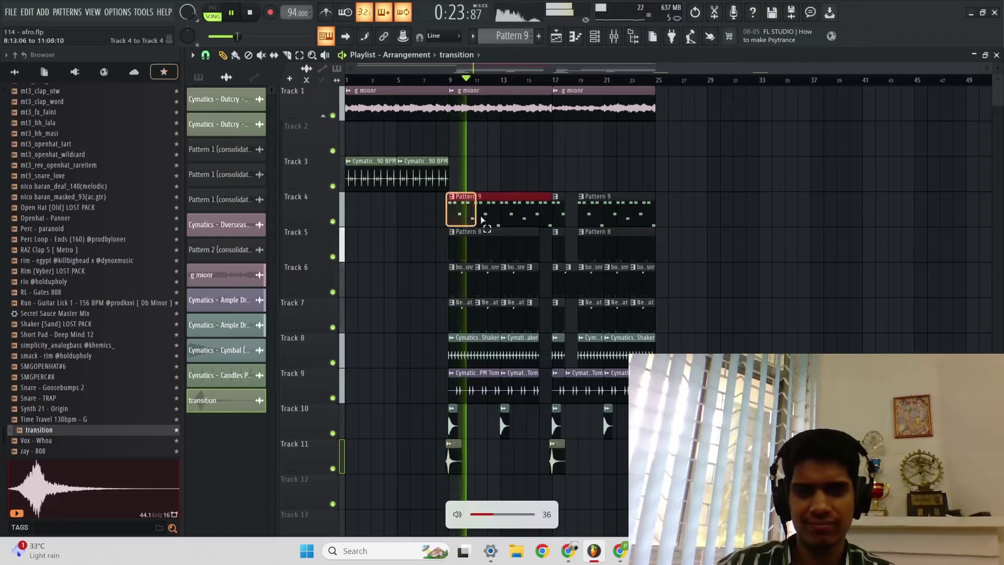
Step: Copy the Pattern 9 clip into bars 1 to 8 of track 4
left_click_drag(482, 219, 380, 219)
scroll(417, 156, "up", 2)
key("c")
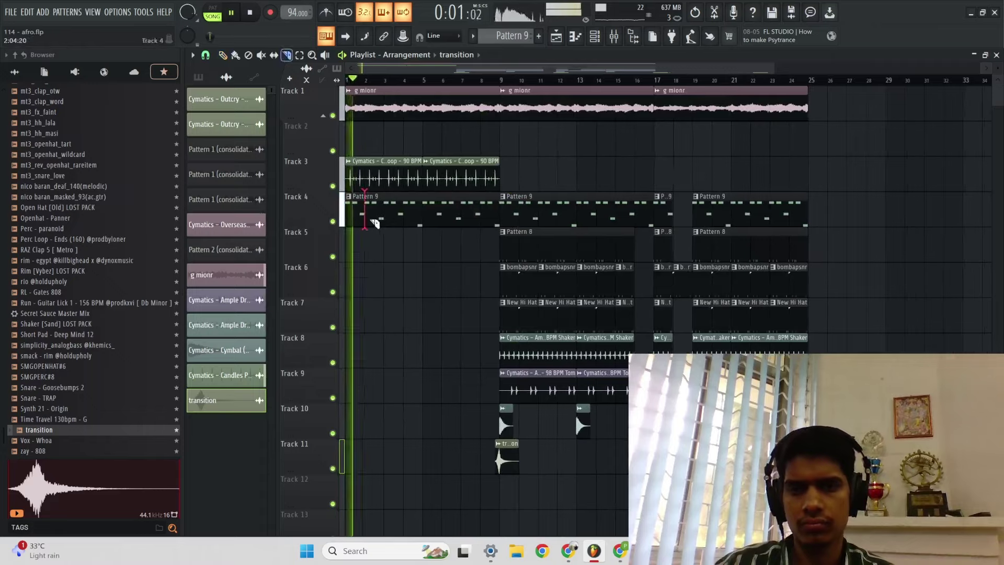
right_click(415, 151)
left_click(426, 159)
Step: Duplicate all clips of bars 9 to 24 into bars 25 to 40
scroll(465, 157, "down", 2)
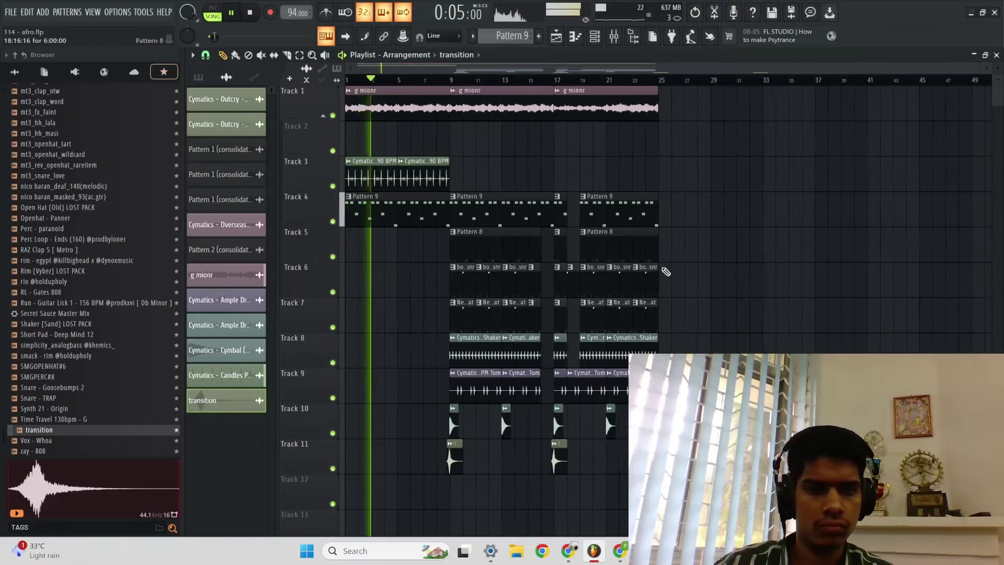
left_click_drag(682, 422, 457, 117)
key("ctrl+b")
left_click(658, 184, "ctrl")
scroll(684, 224, "up", 2)
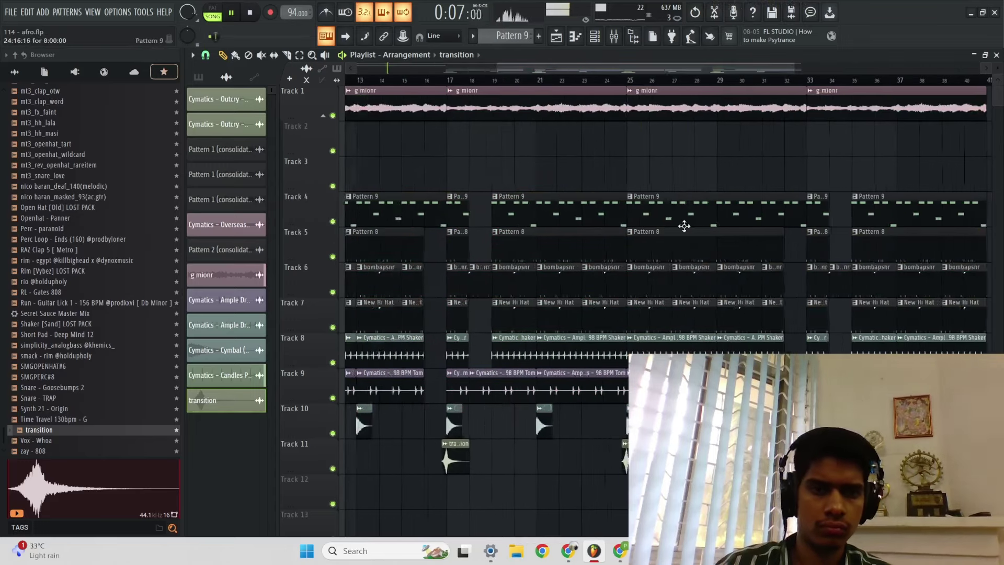
Step: Remove Pattern 8 and New Hi Hat from bars 25 to 26 and the shaker loop from bars 25 to 28
key("c")
left_click_drag(663, 353, 663, 355)
right_click(674, 214)
left_click(685, 223)
right_click(650, 285)
right_click(652, 324)
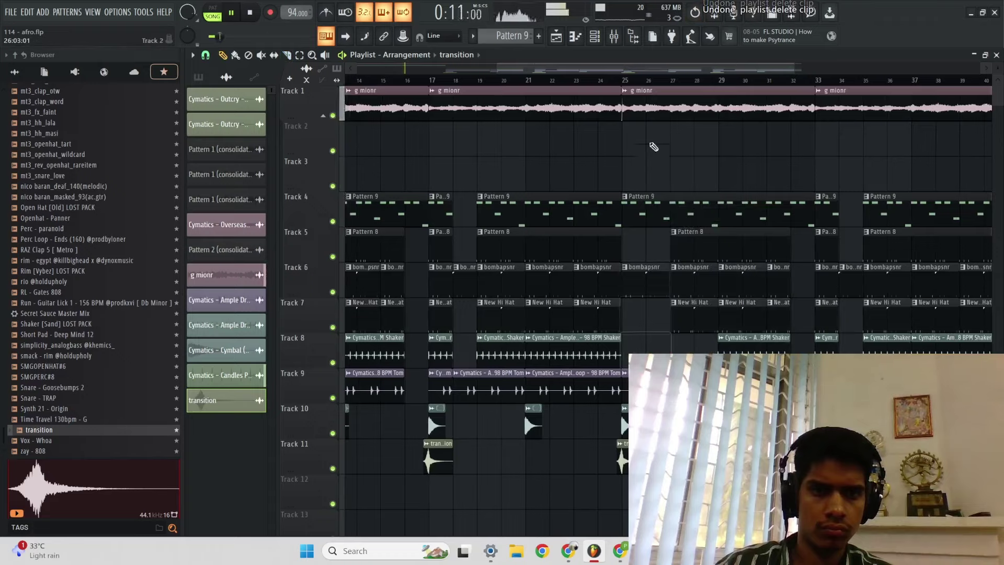
Step: Make the g mionr clip at bar 25 unique, shift its stretch pitch and set its stretch mode to Auto
scroll(680, 177, "down", 2)
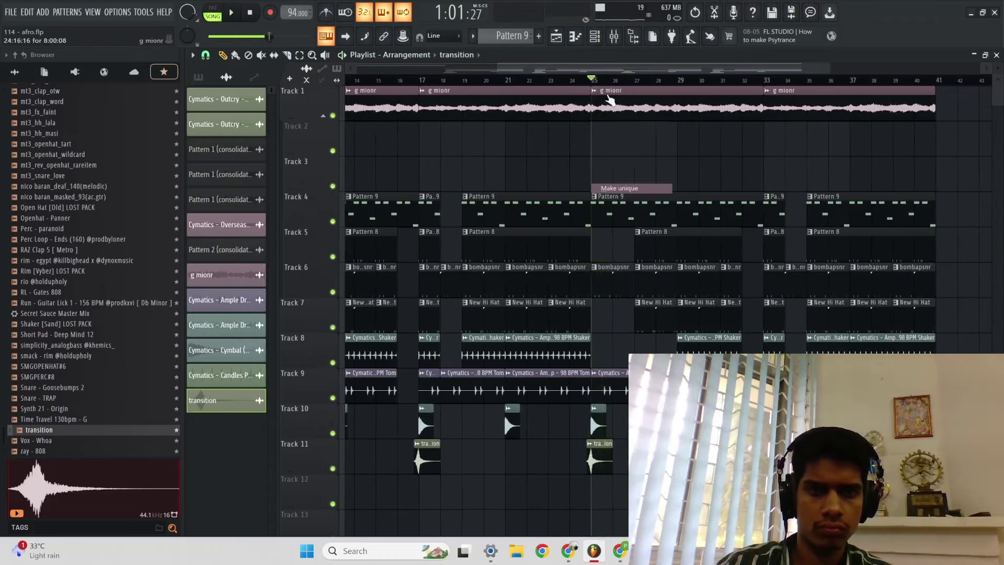
left_click(619, 187)
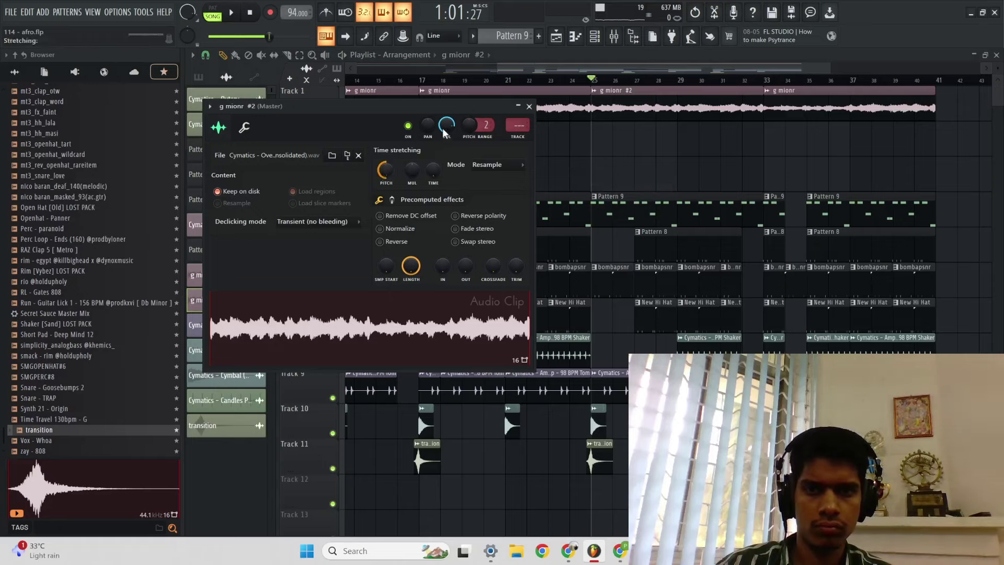
key("space")
left_click(530, 106)
scroll(633, 162, "down", 4)
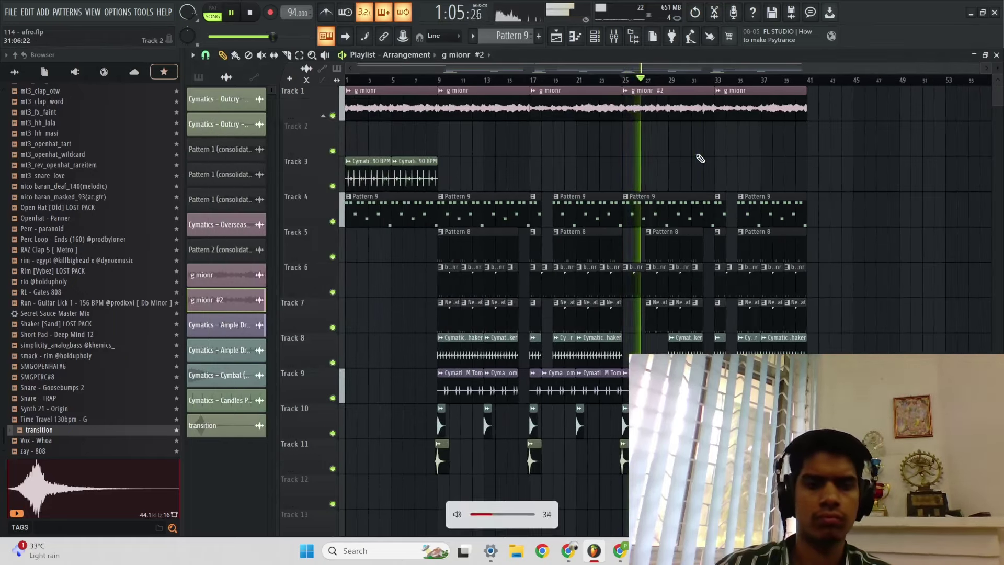
double_click(743, 97)
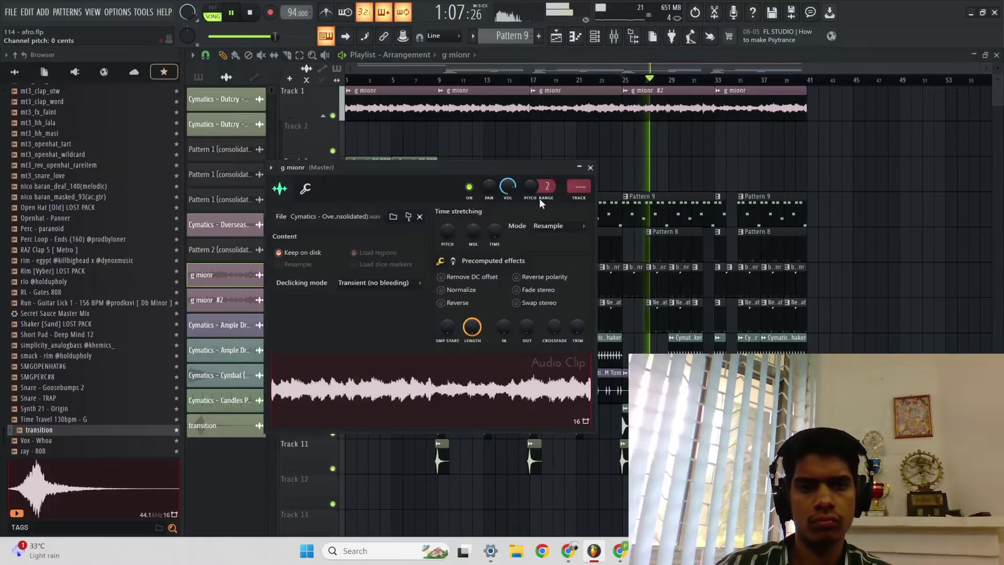
double_click(665, 101)
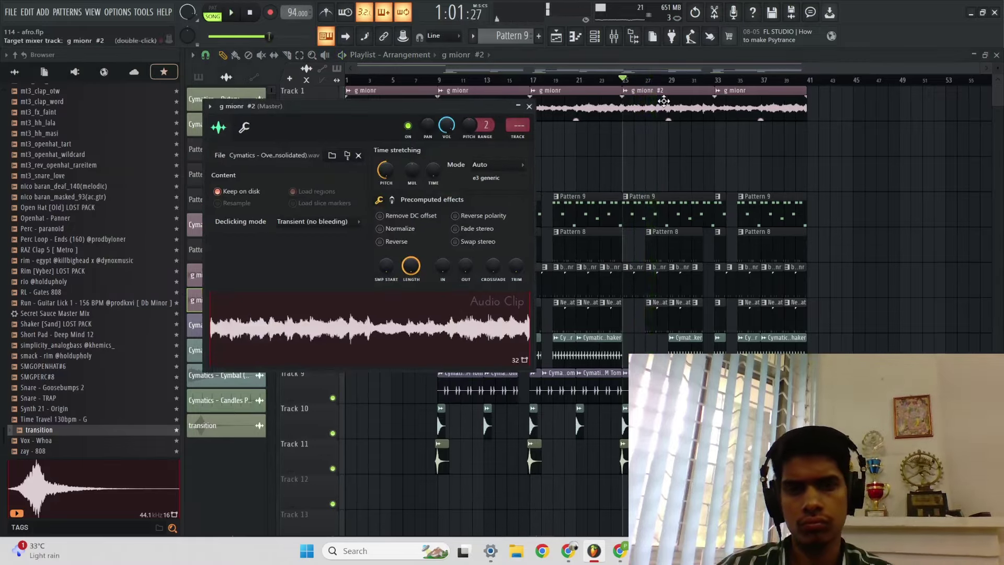
Step: Route g mionr #2 to mixer track 12 and load Fruity parametric EQ 2 in its third effect slot
key("F9")
left_click(904, 130)
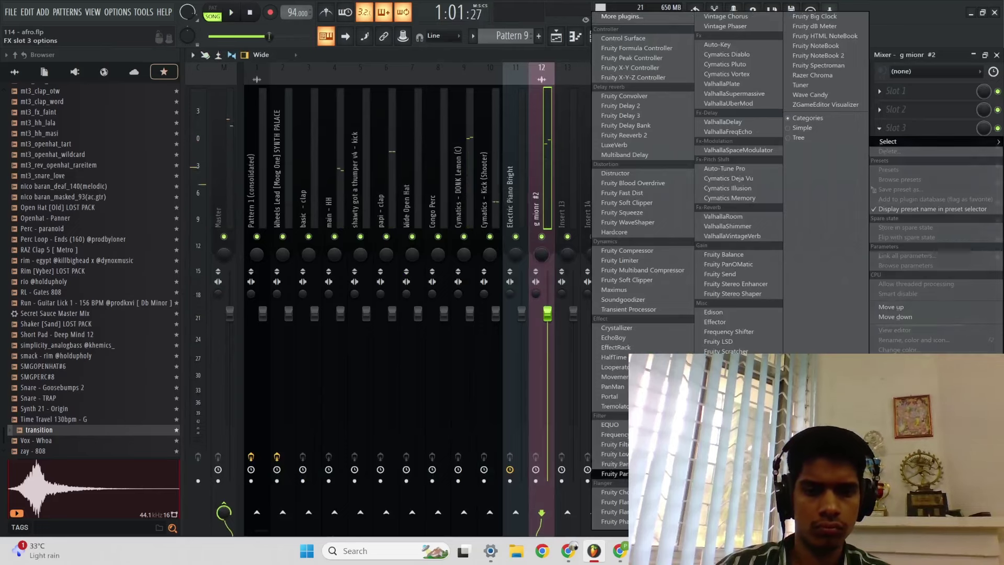
left_click(613, 474)
Step: Shape the g mionr #2 EQ with a steep low cut and a slight mid dip, and lower the papi - clap fader
key("space")
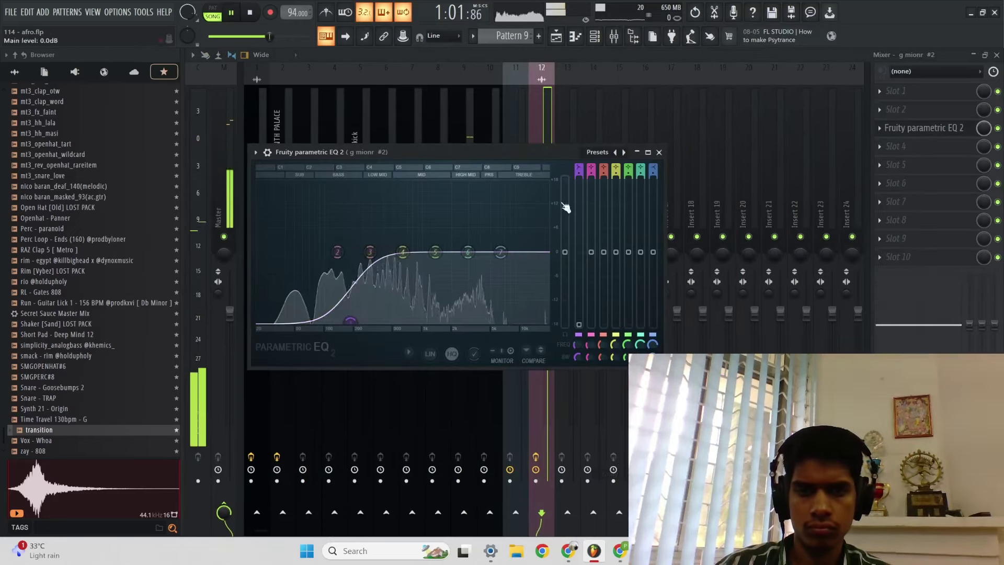
left_click_drag(580, 174, 579, 157)
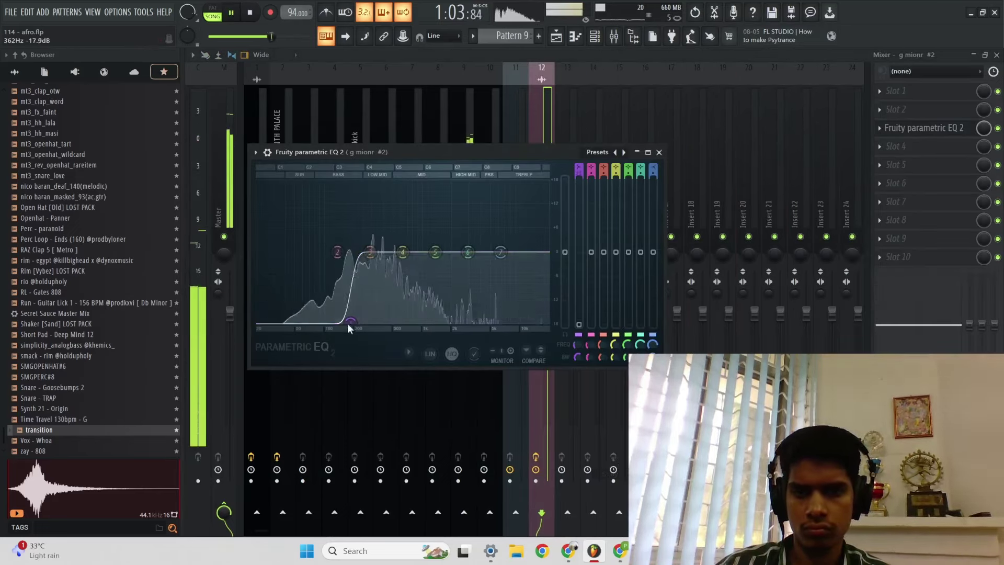
left_click_drag(349, 323, 354, 324)
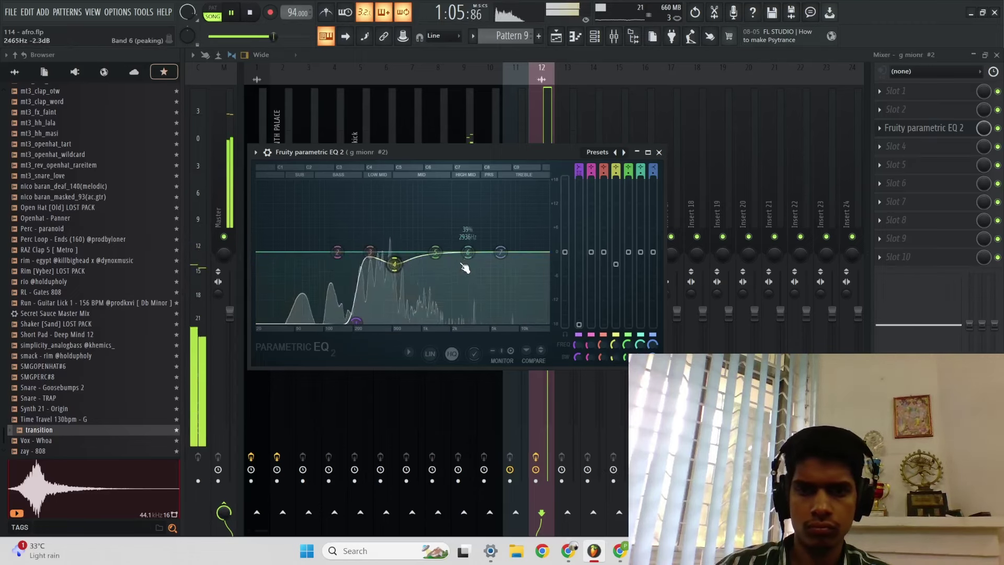
left_click(659, 152)
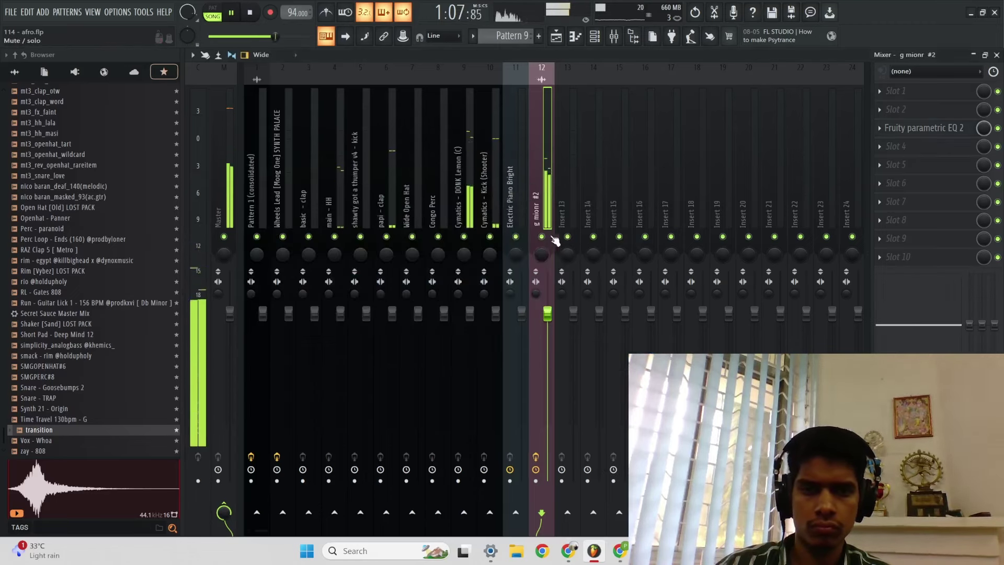
left_click_drag(391, 317, 391, 336)
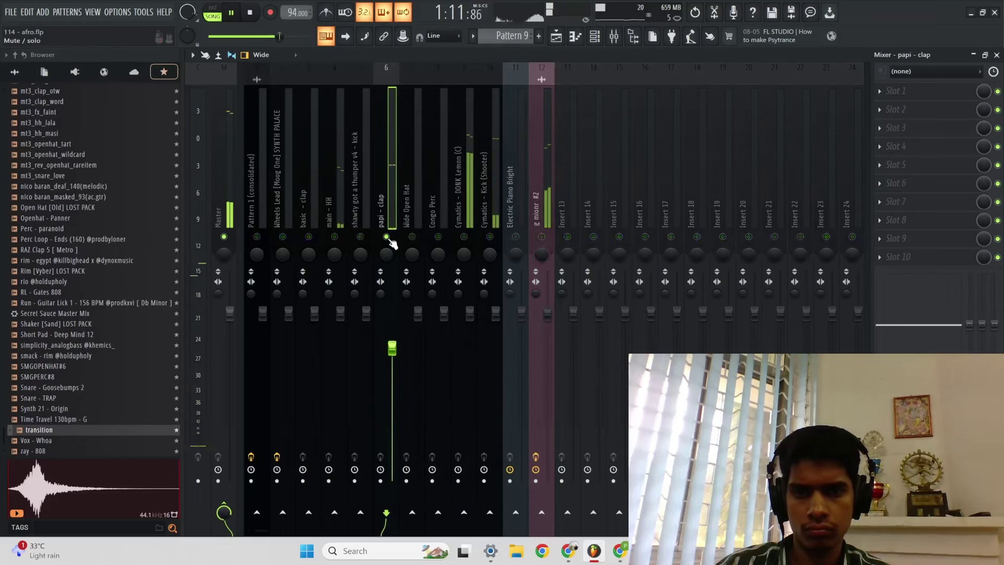
Step: Add another g mionr clip in bars 41 to 48 of track 1 and make it unique
left_click(565, 37)
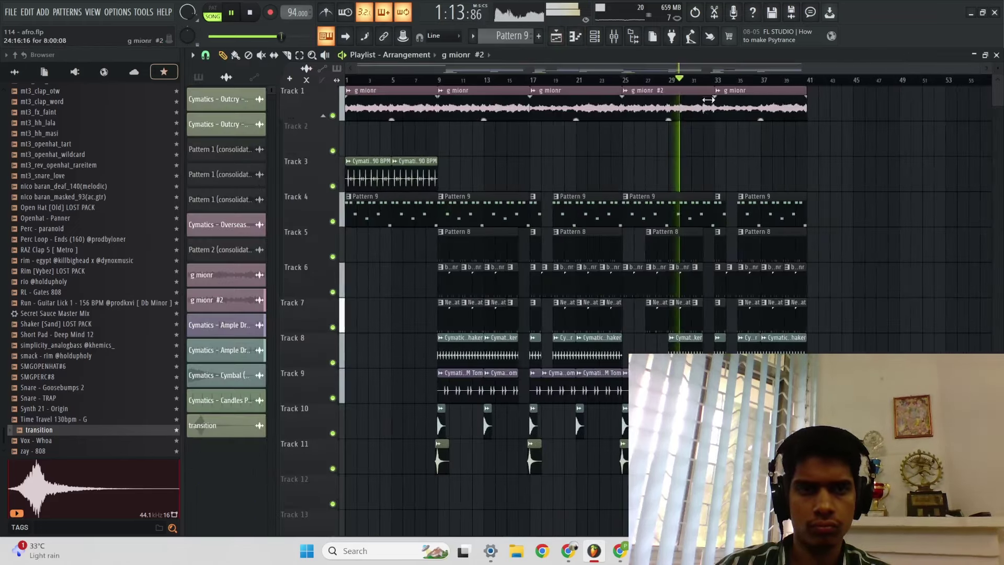
left_click(780, 118)
left_click(815, 102)
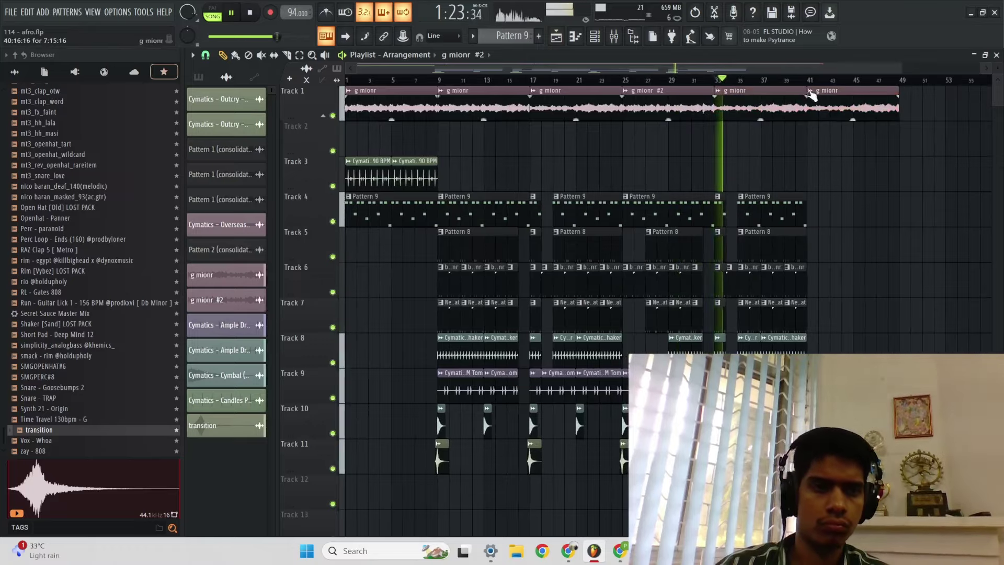
left_click(811, 91)
left_click(837, 188)
Step: Route g mionr #3 to a mixer track and copy the two Candles perc loops into bars 41 to 48 of track 3
double_click(871, 99)
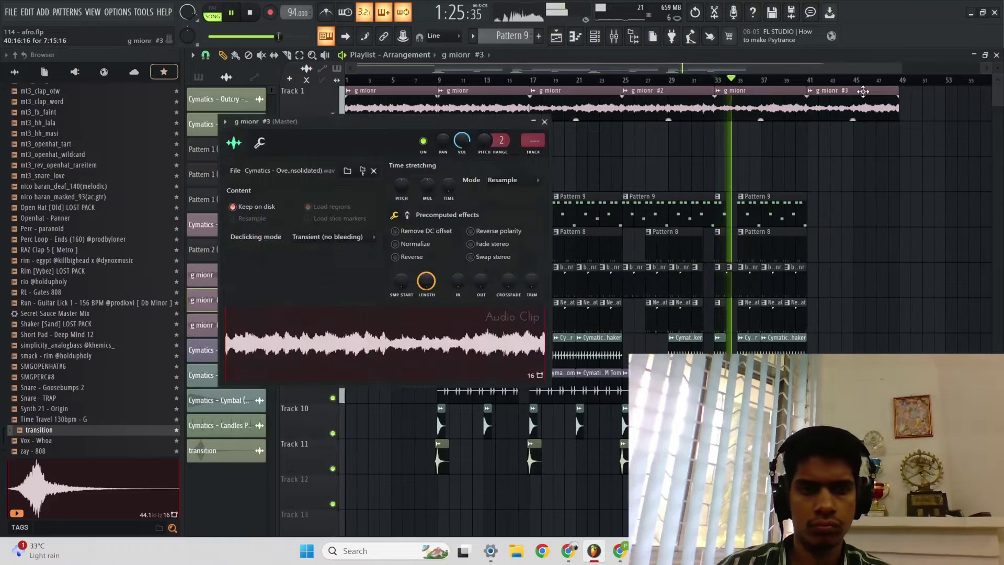
key("ctrl+l")
left_click(557, 39)
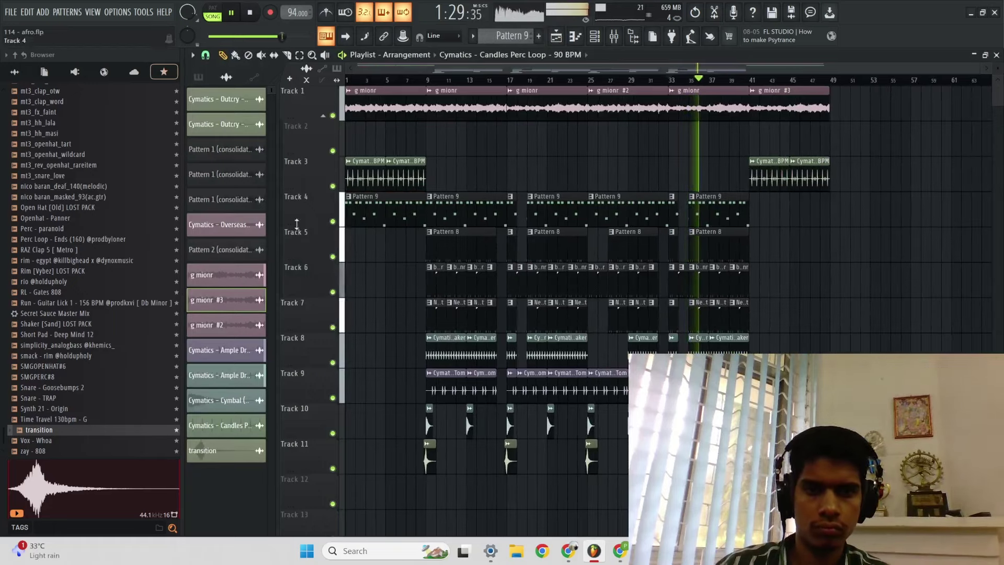
Step: Try to place another transition clip on track 12 at bar 8
scroll(820, 286, "up", 3)
scroll(837, 303, "down", 3)
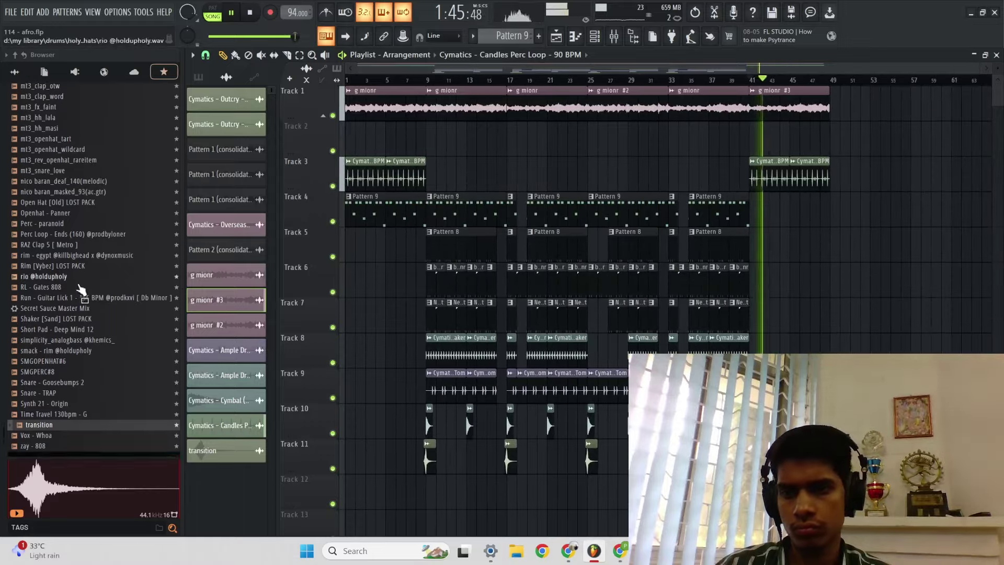
left_click_drag(421, 490, 422, 490)
scroll(422, 491, "up", 5)
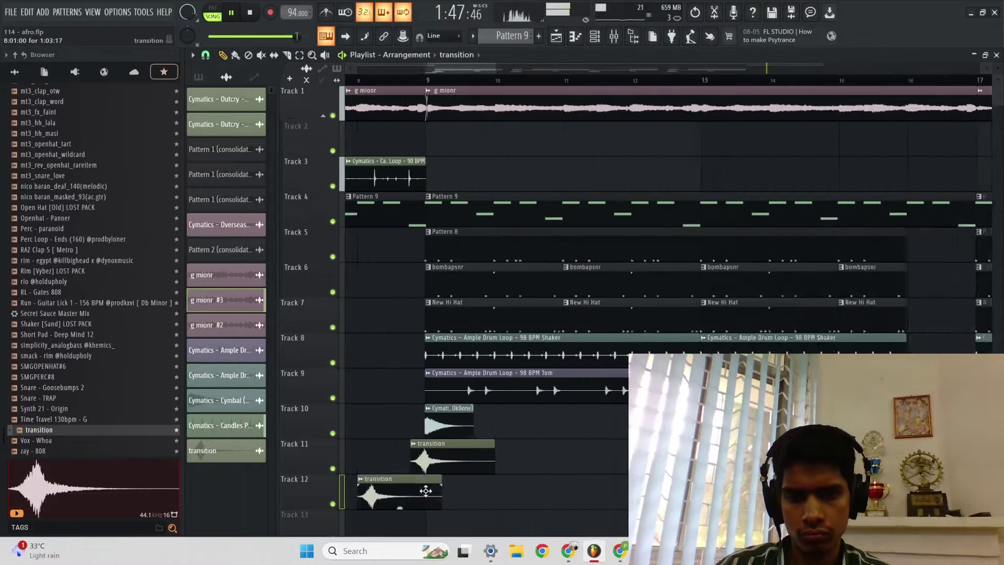
scroll(453, 494, "down", 5)
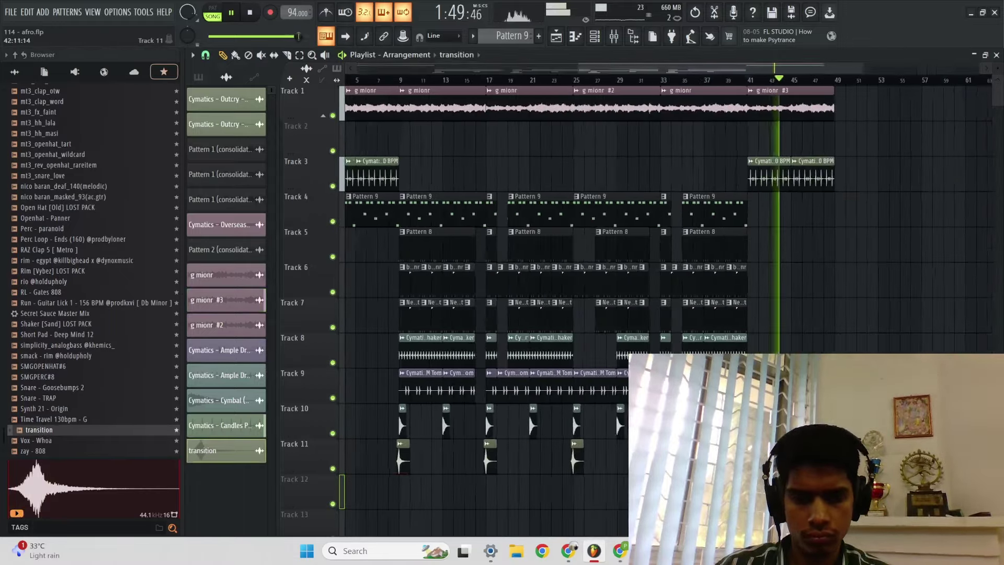
Step: Copy the transition clip on track 11 so that it also leads into bars 13, 21, 29 and 37
left_click_drag(696, 456, 448, 464)
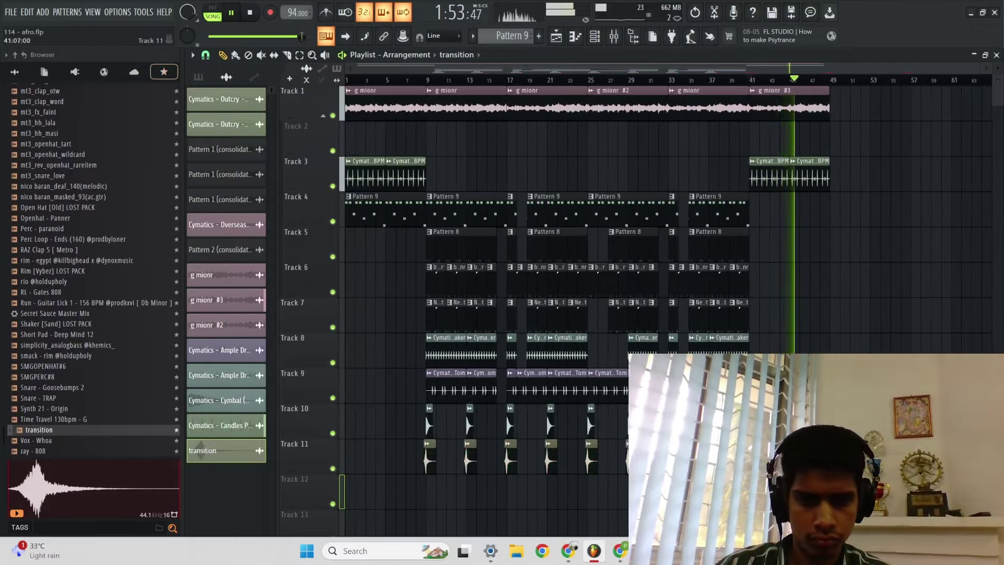
scroll(816, 455, "down", 2)
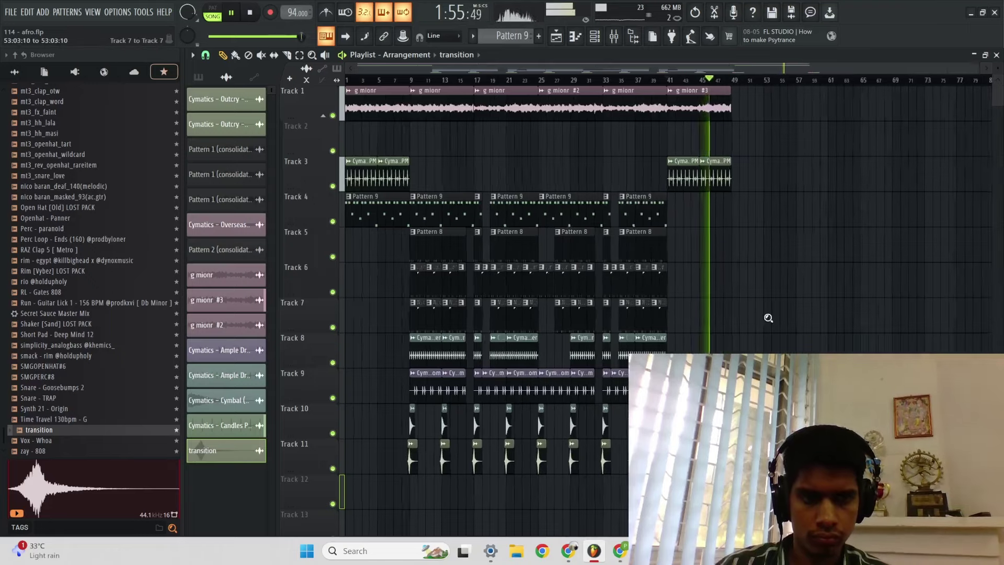
scroll(769, 318, "up", 2)
scroll(841, 320, "down", 1)
scroll(836, 245, "up", 5)
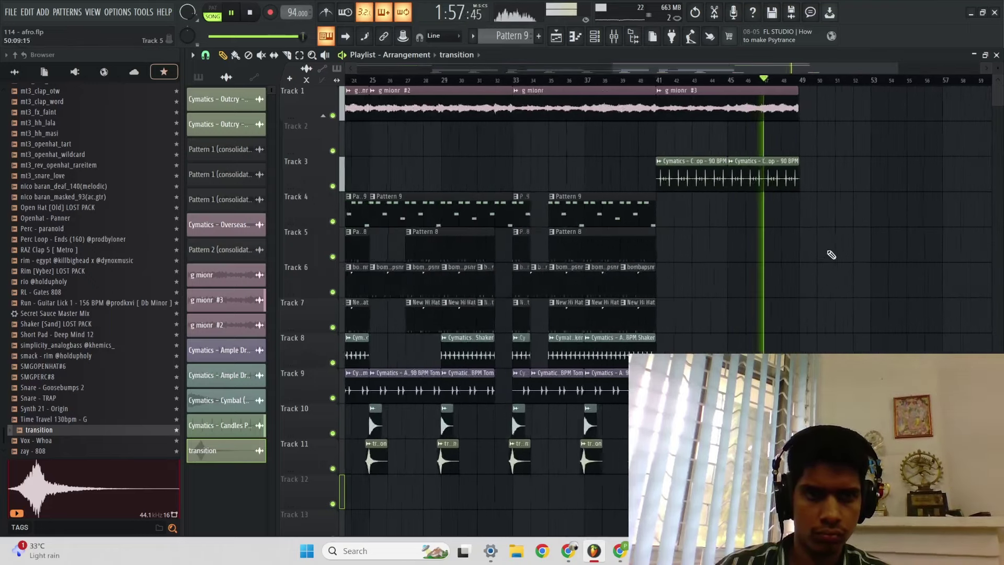
Step: Move the g mionr clip of bars 9 to 16 from track 1 down to track 2, starting exactly on bar 9
scroll(857, 152, "down", 4)
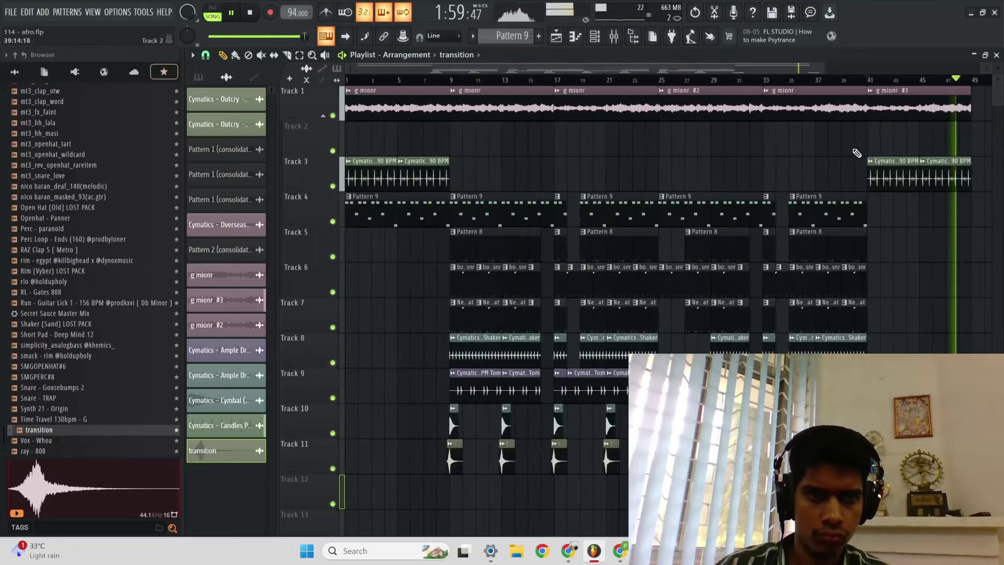
scroll(867, 142, "up", 6)
left_click_drag(867, 140, 497, 146)
scroll(549, 141, "down", 7)
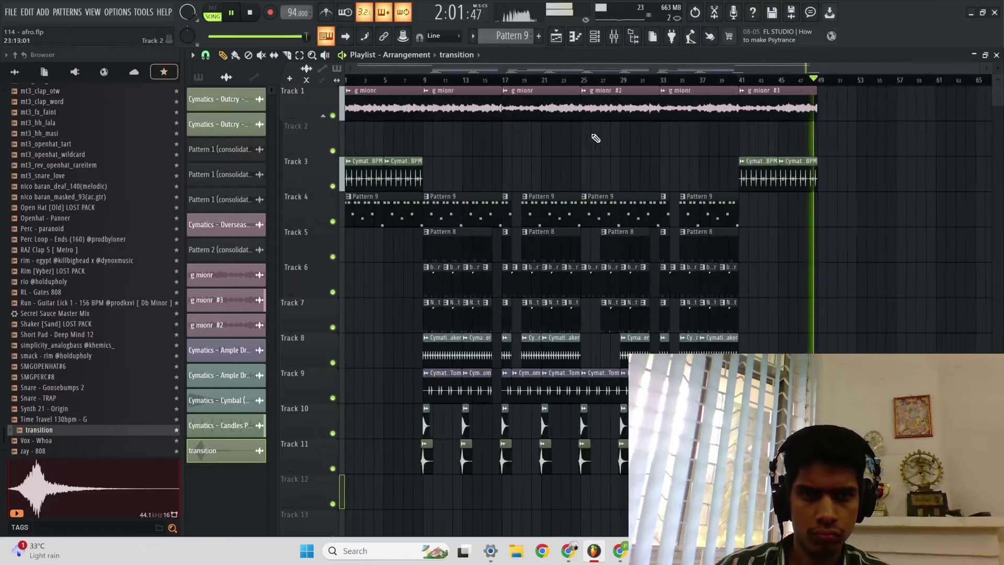
scroll(745, 128, "up", 4)
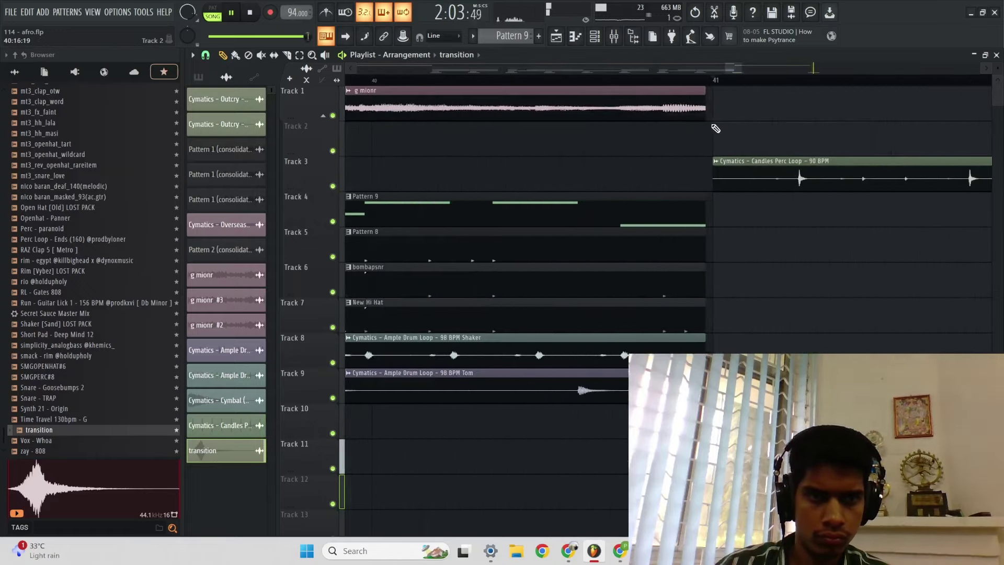
scroll(541, 155, "up", 8)
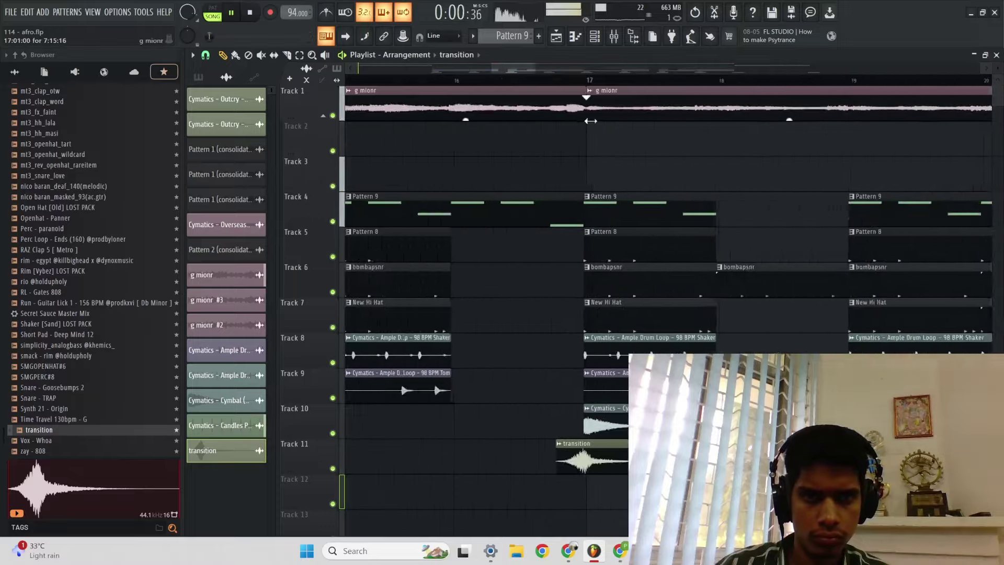
scroll(594, 128, "down", 5)
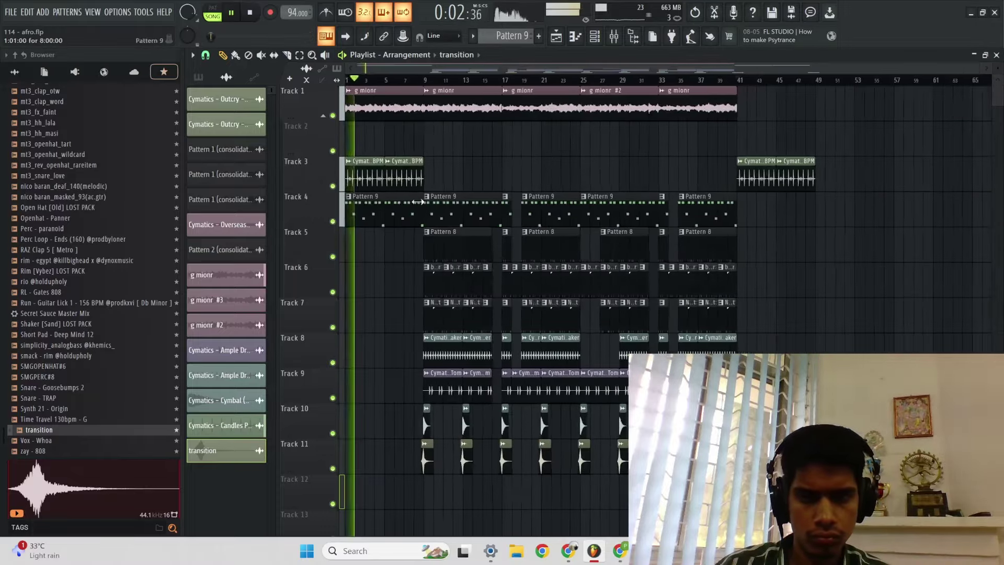
scroll(458, 188, "up", 6)
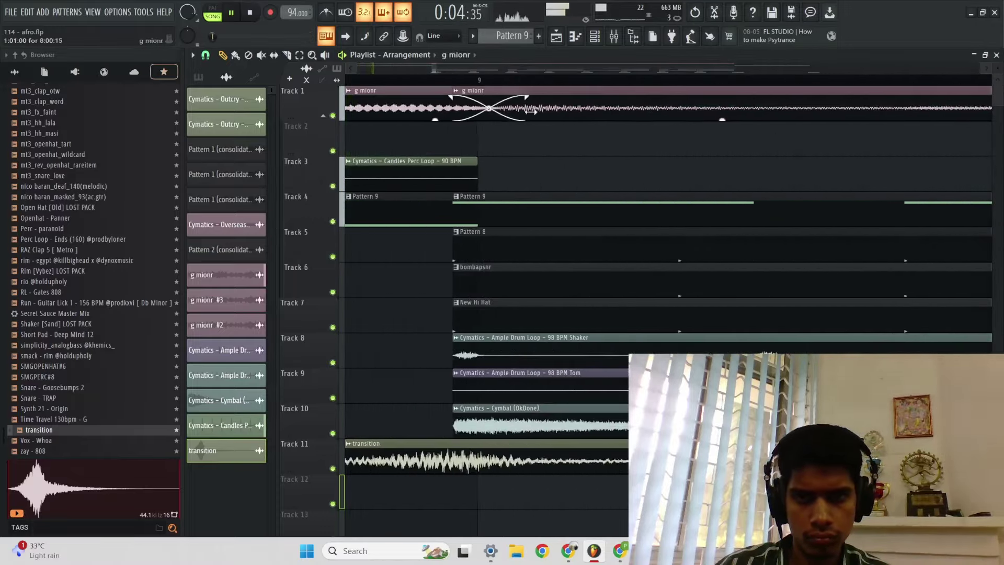
left_click_drag(544, 95, 582, 142)
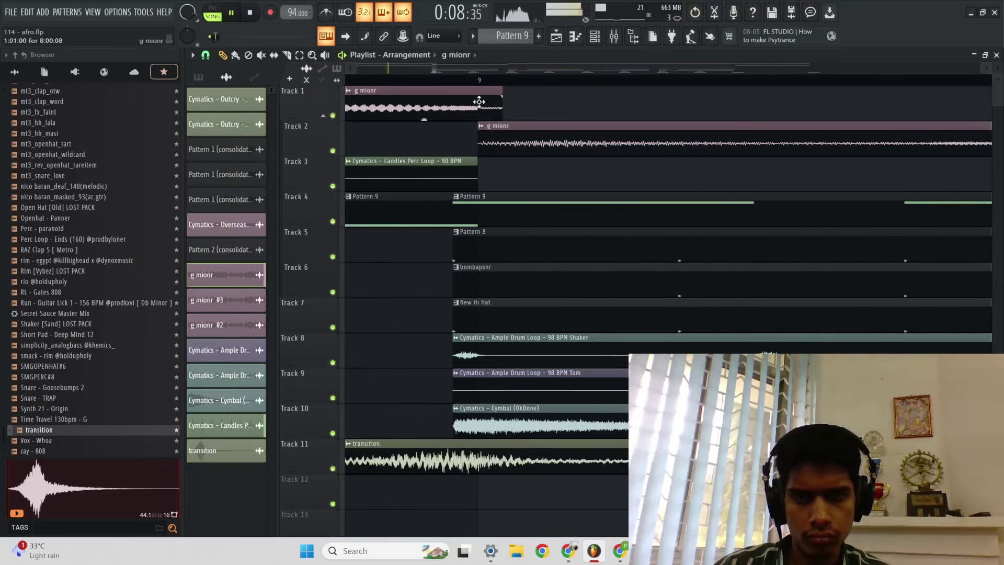
scroll(518, 177, "down", 6)
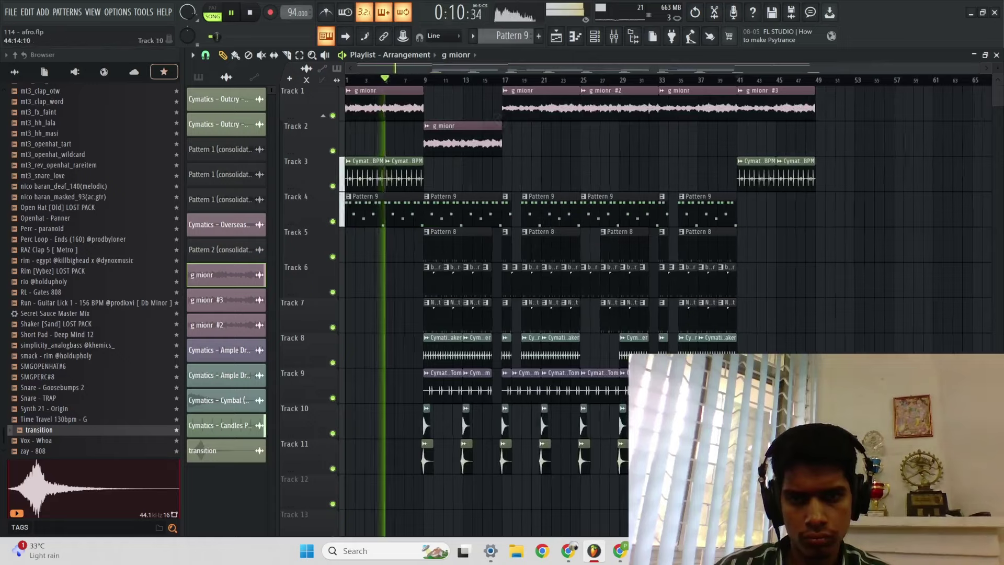
Step: Select all pattern, percussion, cymbal and transition clips on tracks 4 to 11 from bar 9 onward and shift them onto the bar 9 line
left_click_drag(850, 505, 426, 198)
scroll(418, 359, "up", 6)
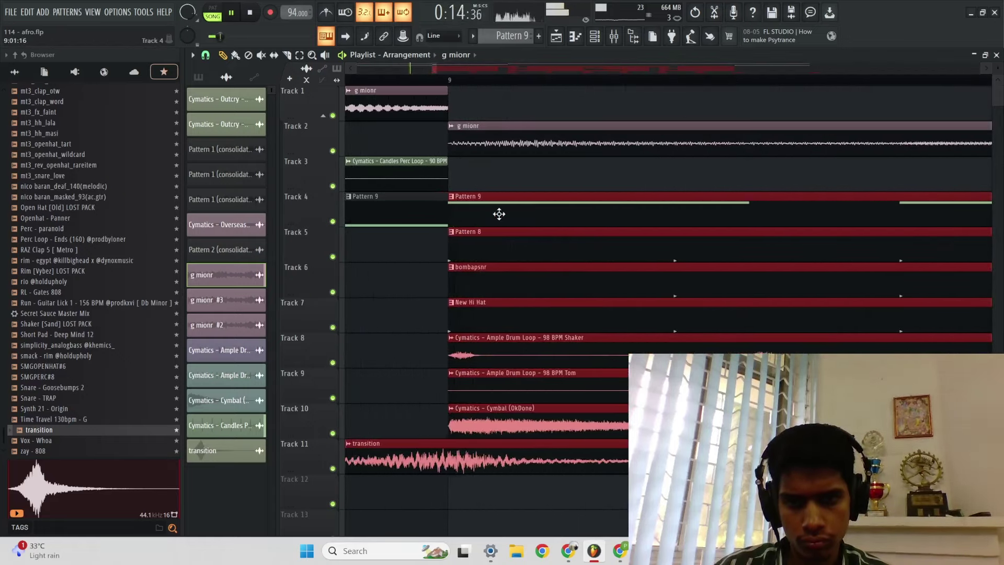
left_click_drag(501, 214, 500, 214)
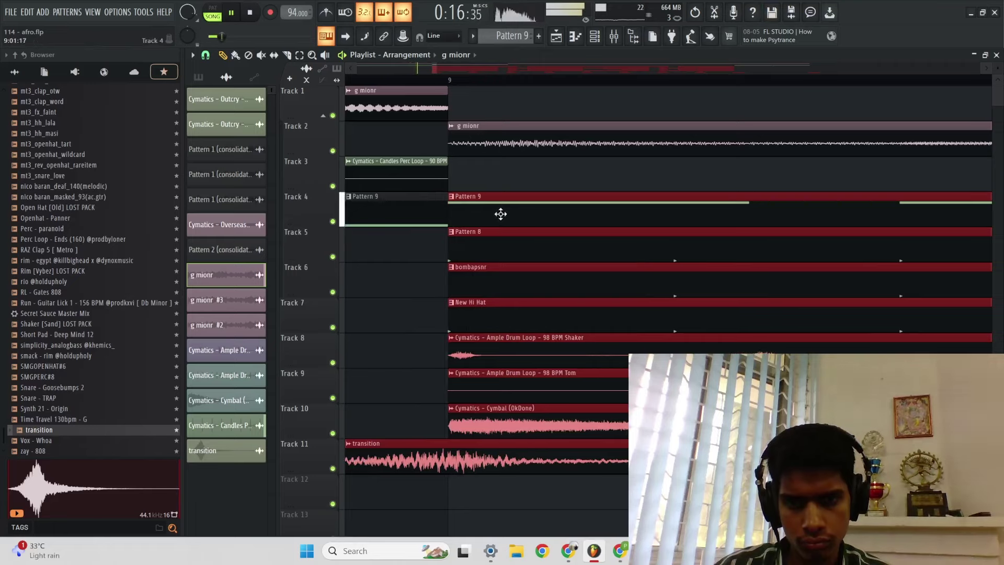
left_click(501, 214)
scroll(500, 214, "down", 6)
Step: Try to trim the g mionr clip on track 2 so that it ends exactly at bar 17
scroll(506, 145, "up", 8)
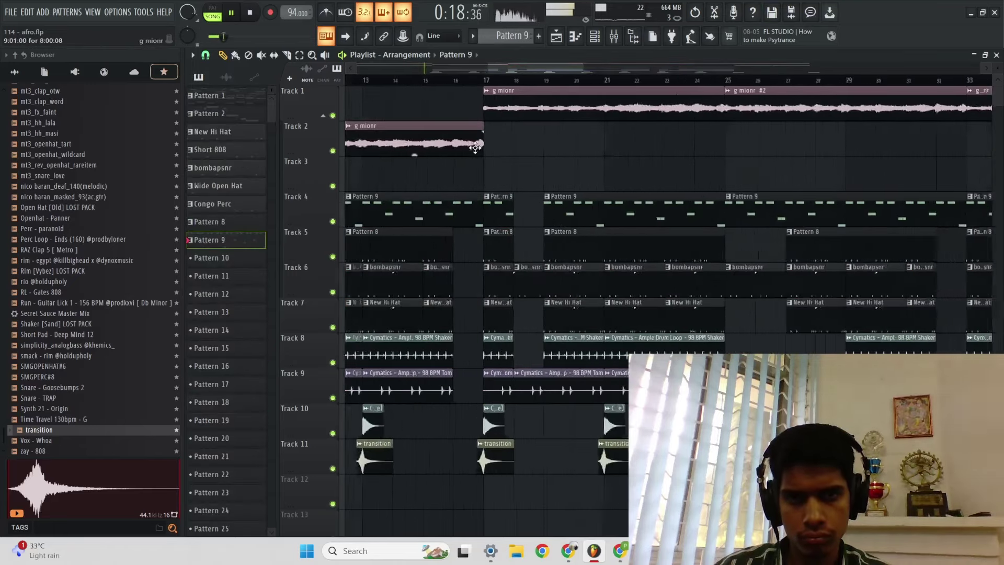
right_click(484, 137)
left_click(565, 131)
right_click(485, 142)
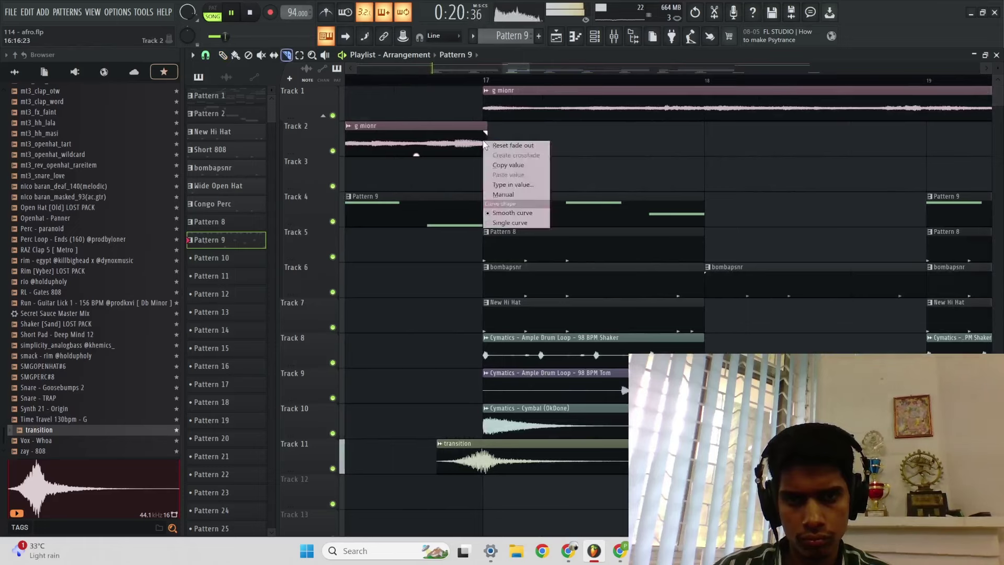
left_click(495, 137)
right_click(489, 135)
key("p")
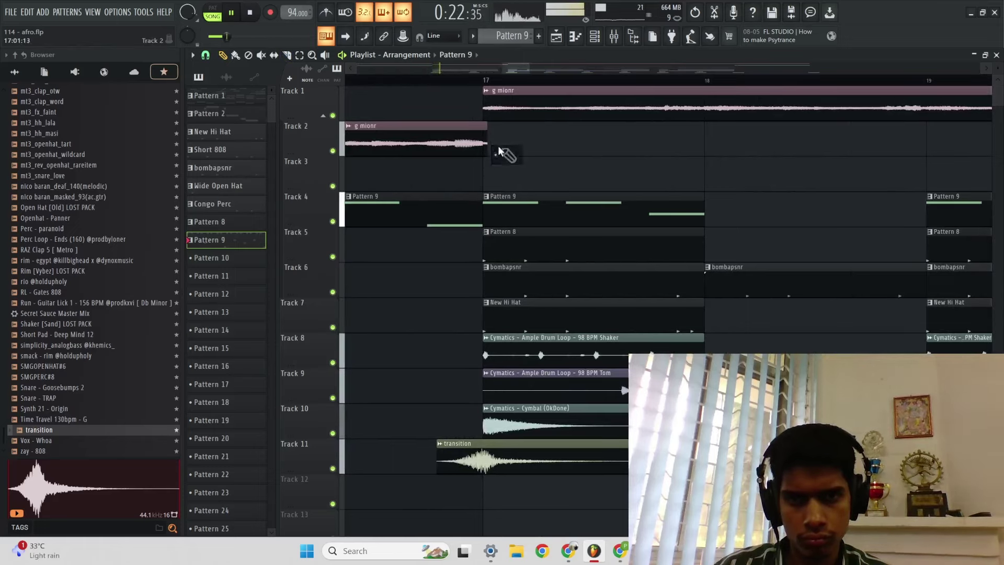
right_click(497, 149)
left_click(516, 165)
Step: Check how the melody and drum clips line up with the grid at bars 25 and 33
scroll(586, 151, "down", 10)
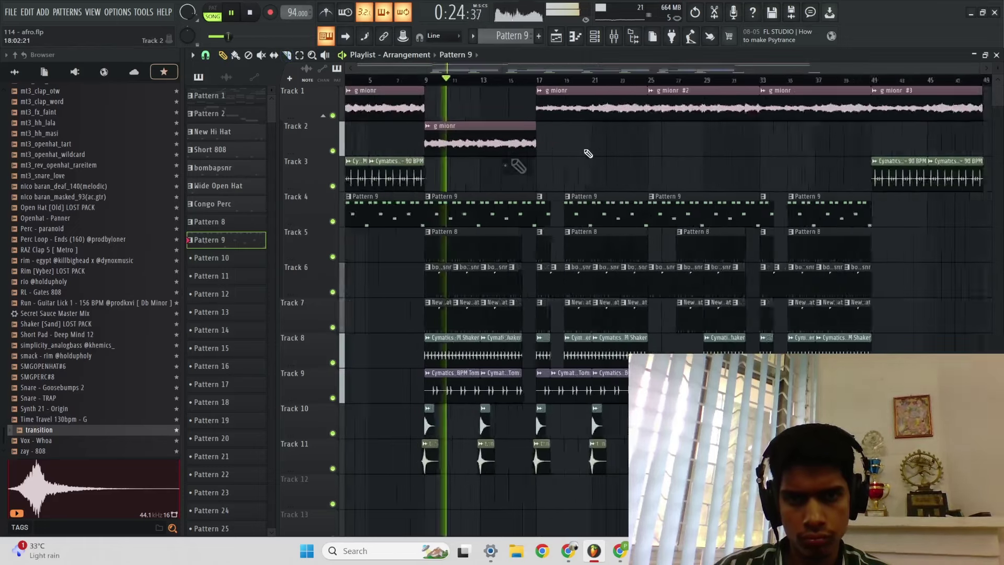
scroll(585, 149, "up", 5)
scroll(580, 131, "up", 4)
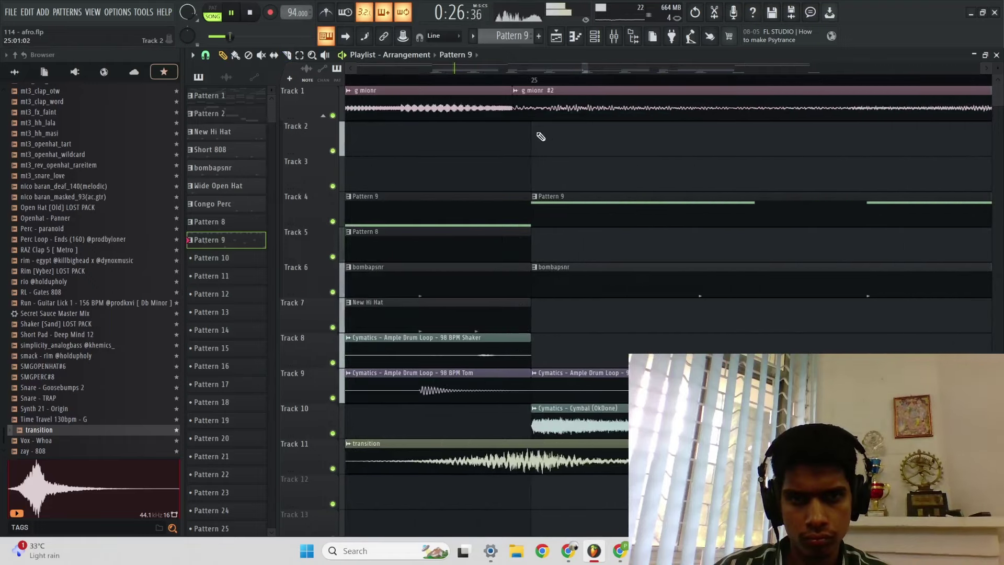
scroll(565, 142, "down", 5)
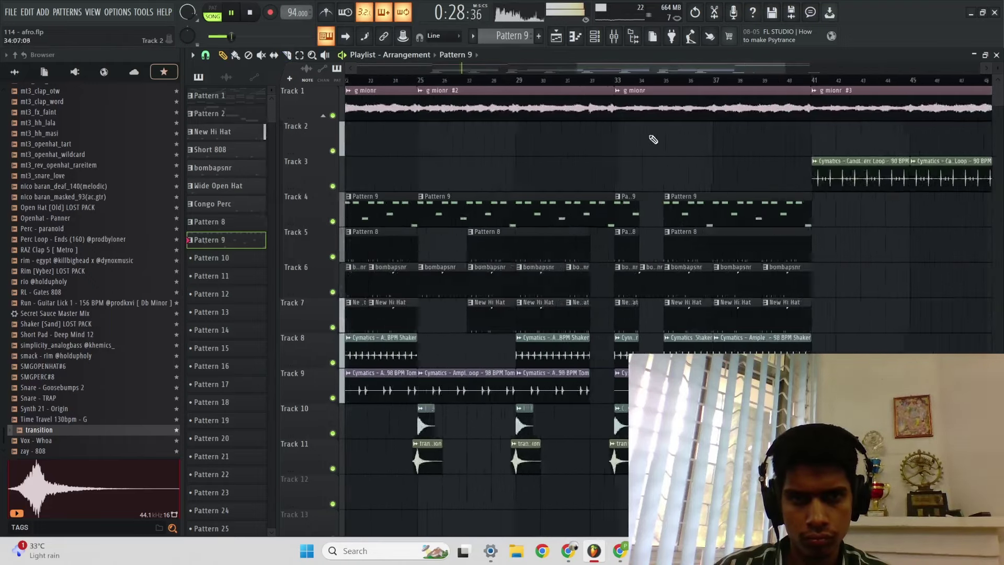
scroll(574, 129, "up", 5)
scroll(541, 131, "up", 3)
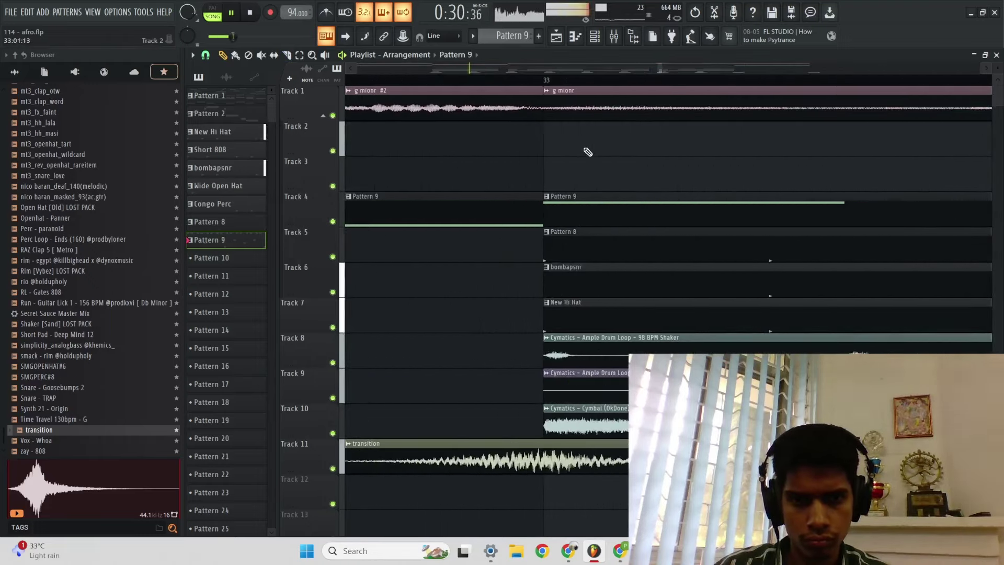
scroll(668, 157, "down", 5)
scroll(451, 411, "up", 3)
left_click(571, 457)
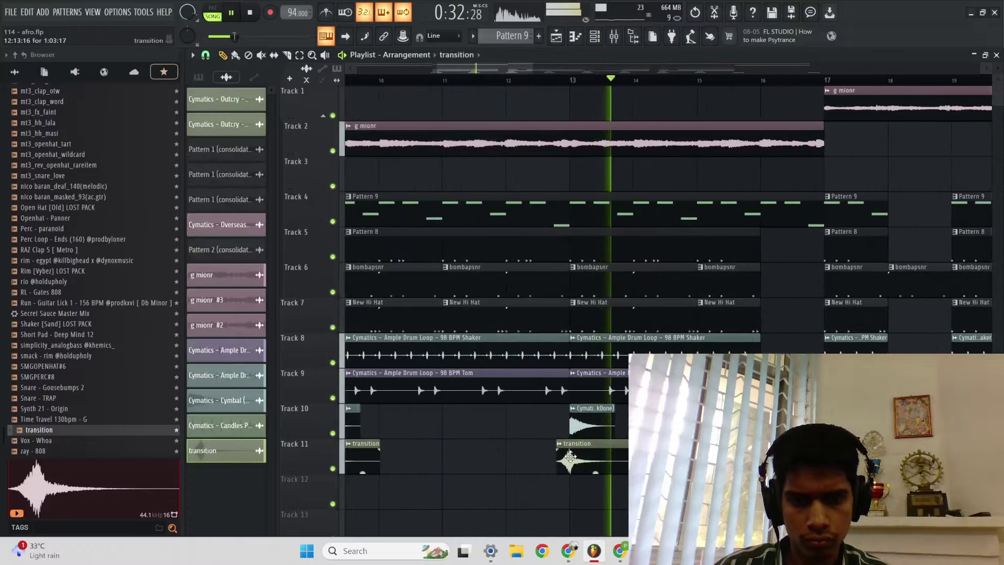
double_click(570, 457)
left_click(513, 90)
Step: Play the arrangement from bar 41 and check the clip edges at bars 41 and 49
scroll(722, 157, "down", 5)
scroll(778, 168, "up", 3)
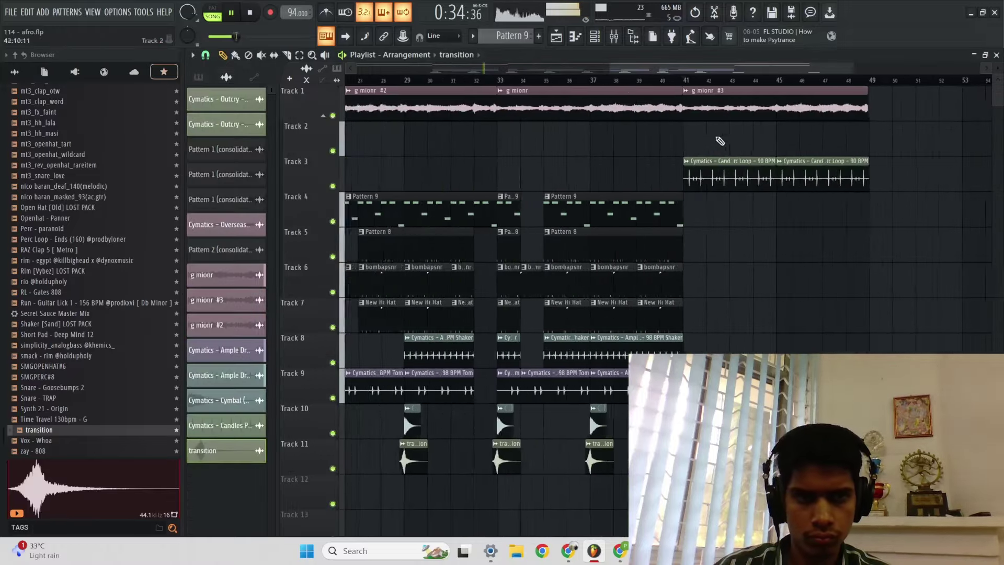
left_click(657, 81)
scroll(722, 227, "up", 4)
scroll(606, 319, "up", 3)
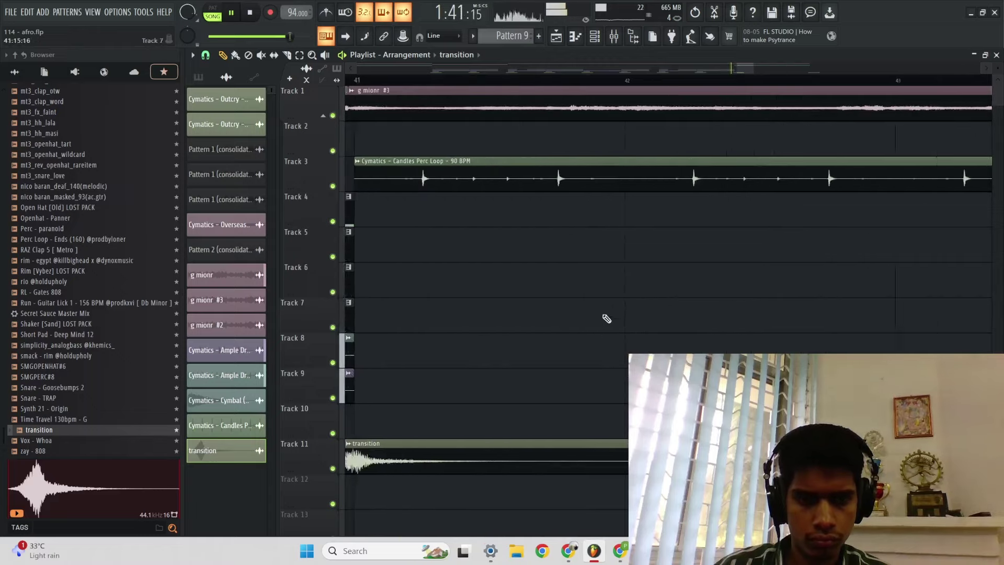
scroll(607, 318, "down", 5)
scroll(774, 178, "up", 4)
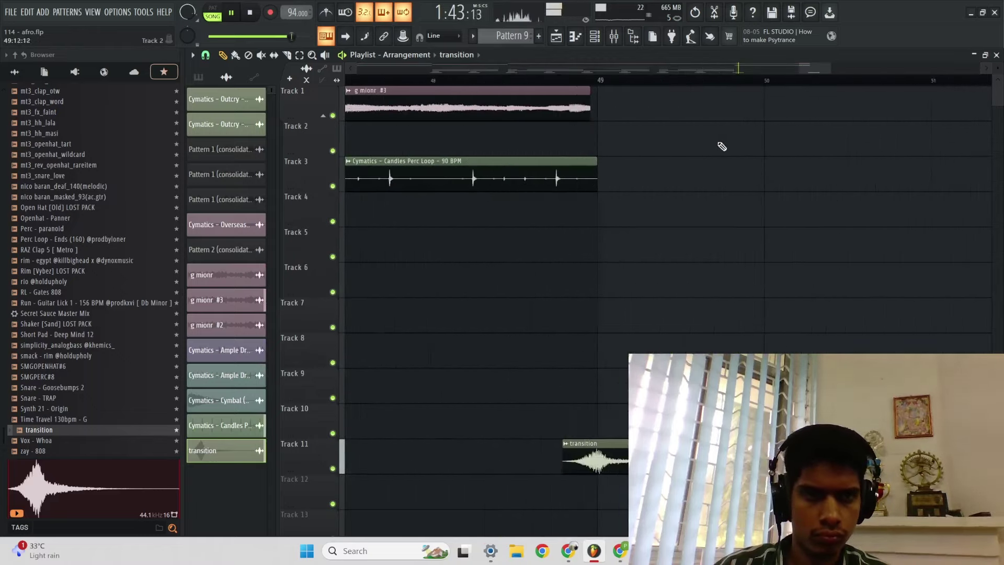
scroll(560, 163, "down", 5)
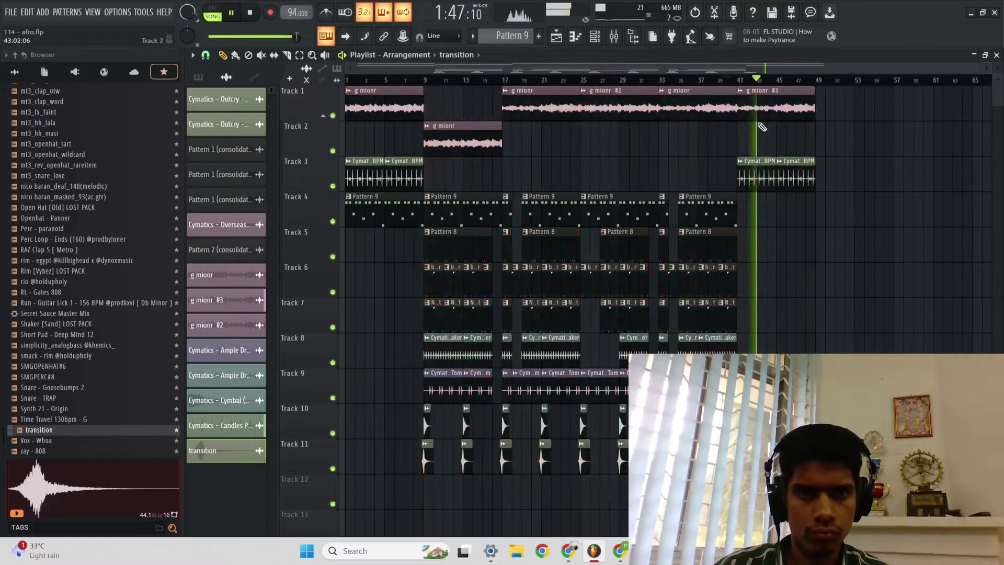
Step: Remove the two Candles perc loops from bars 41 to 48 of track 3, briefly soloing track 1 to hear the melody alone
scroll(561, 113, "up", 2)
right_click(333, 116)
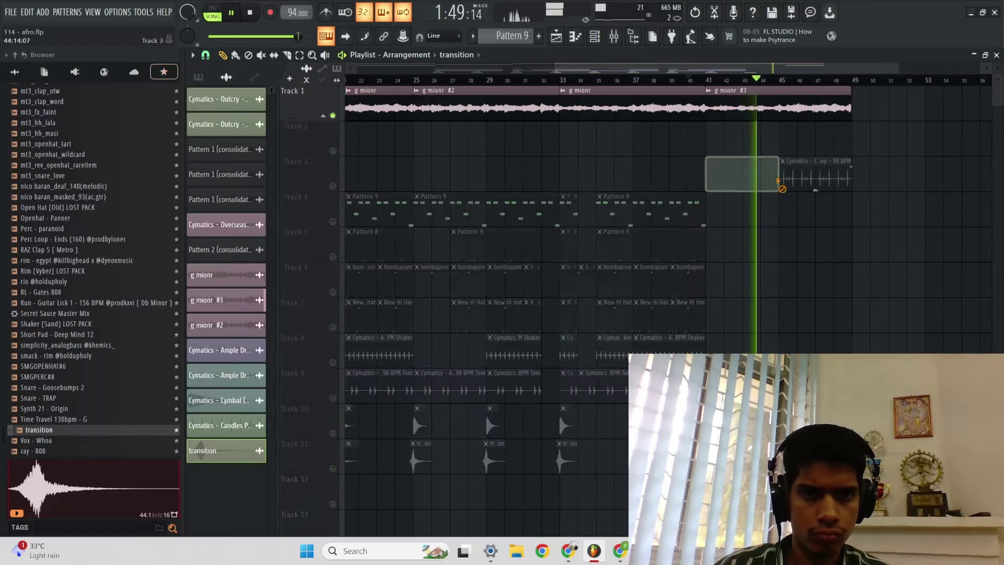
left_click(323, 115)
right_click(333, 117)
right_click(333, 116)
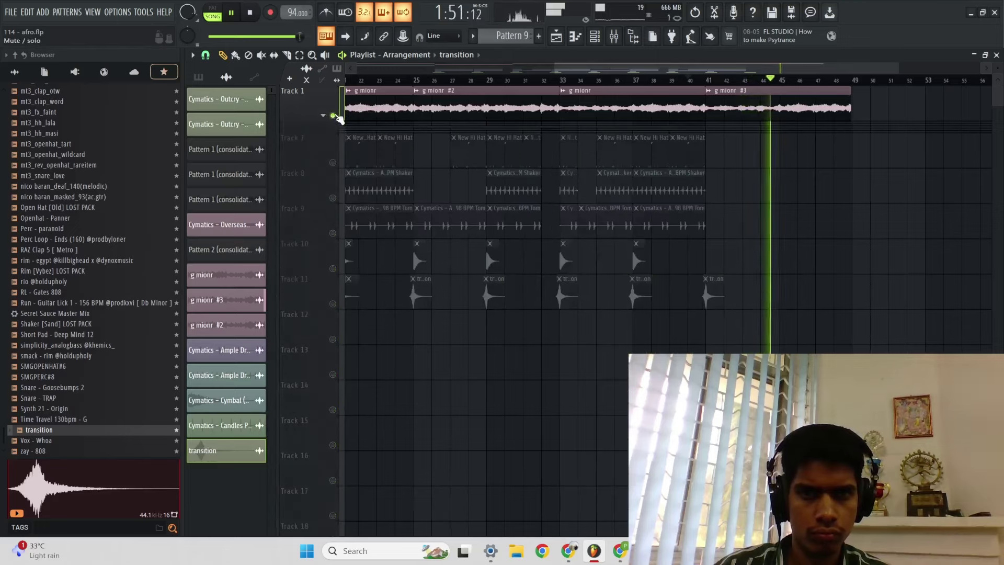
right_click(333, 116)
left_click(331, 126)
left_click(324, 117)
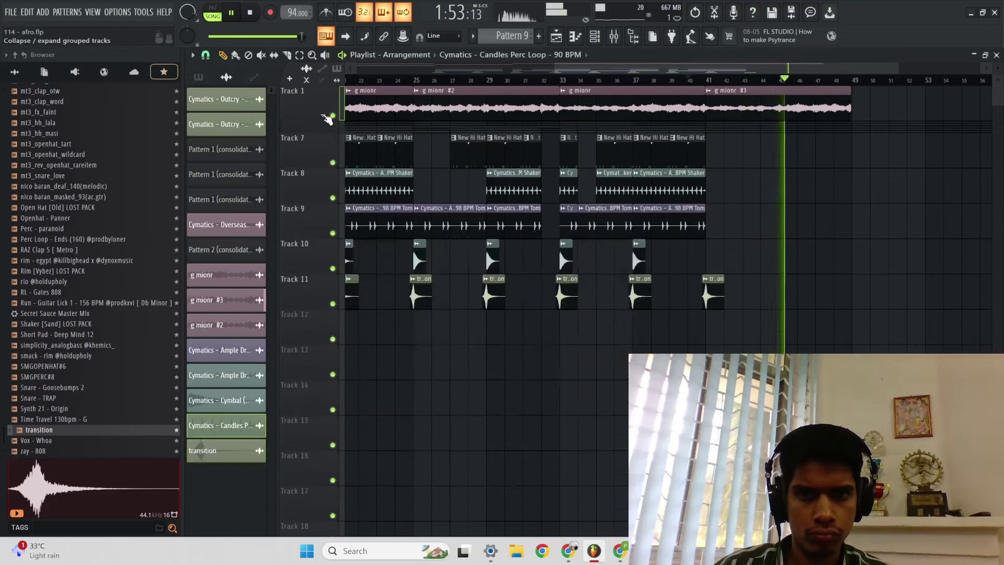
scroll(563, 182, "down", 2)
Step: Stop playback and restart it from bar 41 to hear the section with g mionr #3
key("space")
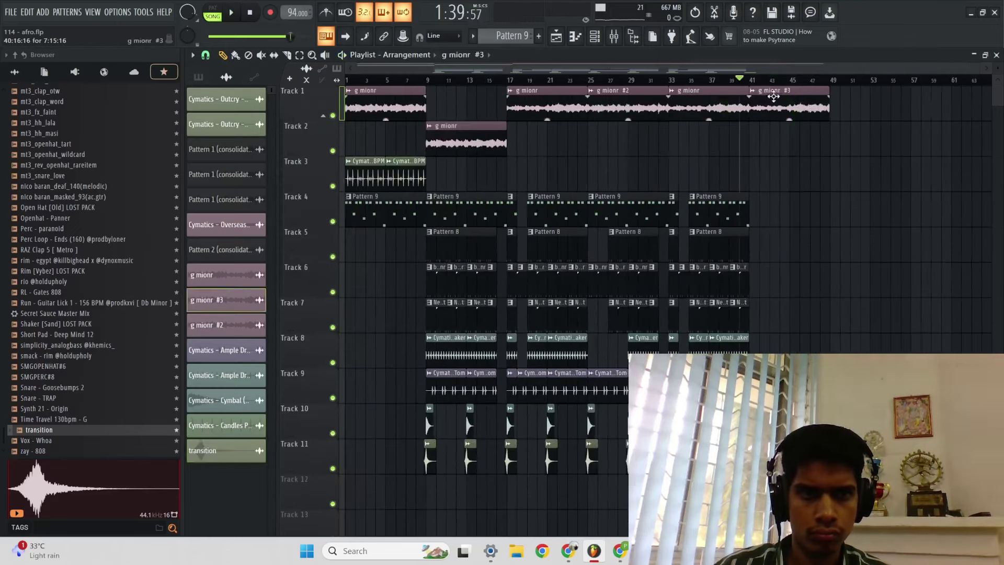
double_click(774, 97)
left_click(751, 80)
key("space")
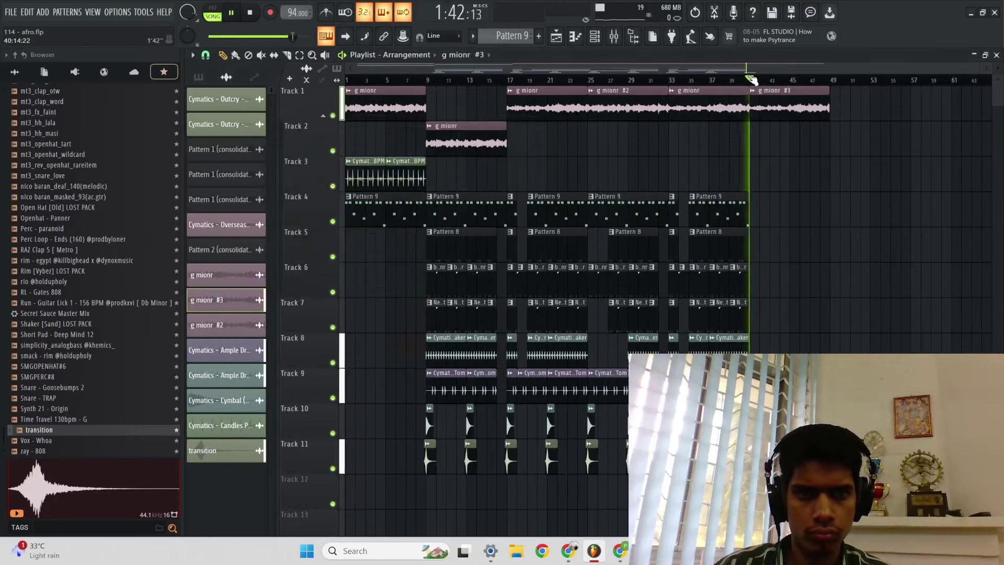
scroll(769, 128, "up", 1)
scroll(785, 146, "down", 1)
Step: Select bars 9 to 48 across all tracks and duplicate them once into bars 49 to 88, then clear the selection
left_click_drag(833, 81, 426, 135)
scroll(445, 178, "up", 1)
key("ctrl+b")
scroll(565, 190, "down", 1)
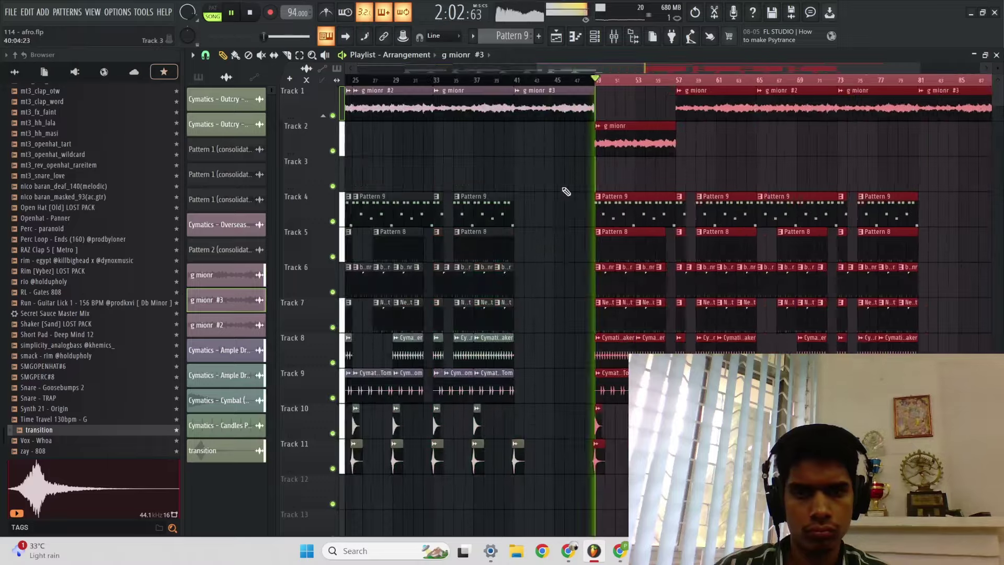
key("ctrl+b")
key("ctrl+d")
key("ctrl+z")
key("ctrl+d")
scroll(800, 236, "down", 2)
scroll(800, 236, "up", 3)
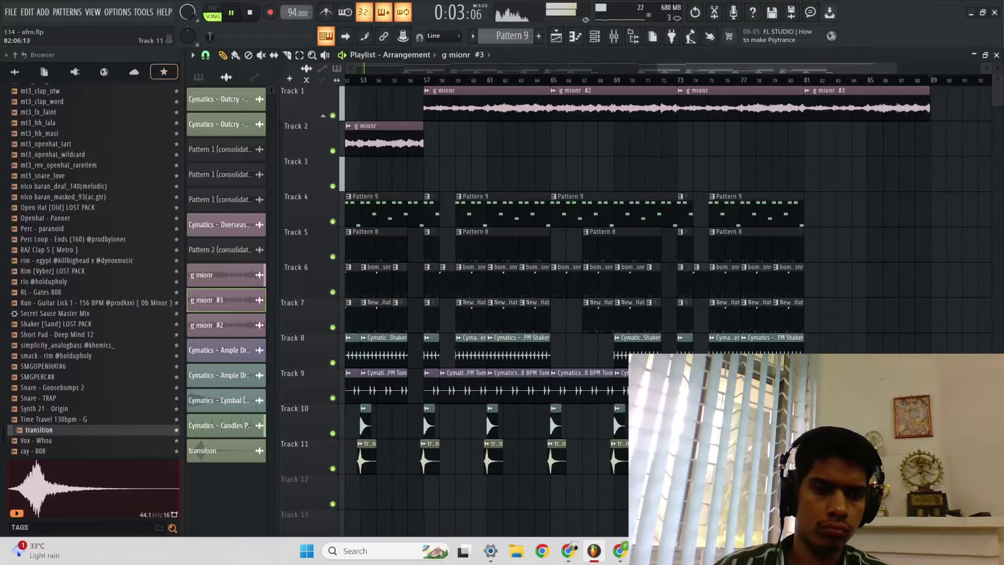
scroll(837, 349, "down", 3)
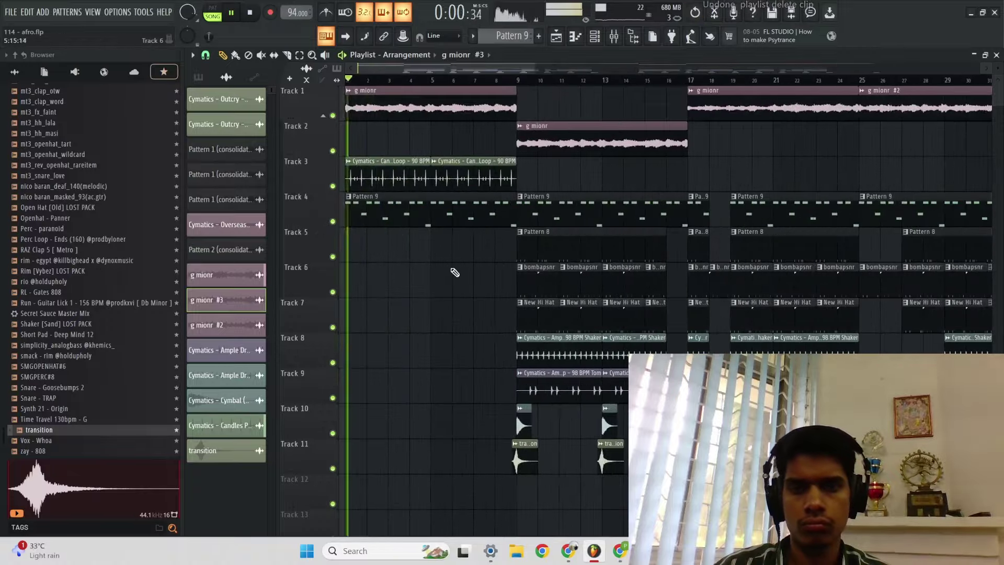
Step: Save the project as a new file named "114 - afro - g mionr" followed by the producer's tag
scroll(455, 272, "up", 3)
key("ctrl+shift+s")
type("1")
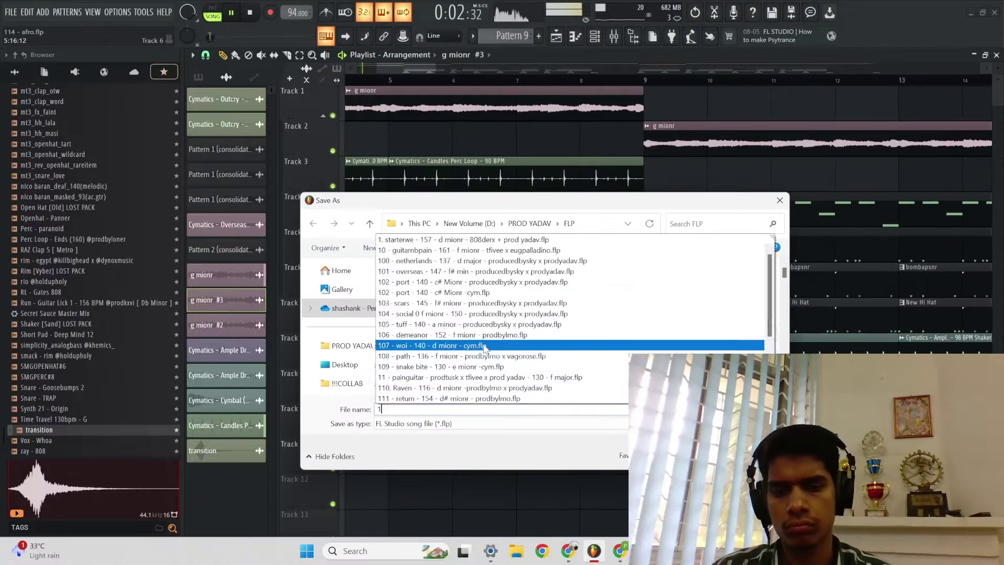
type("15 - af")
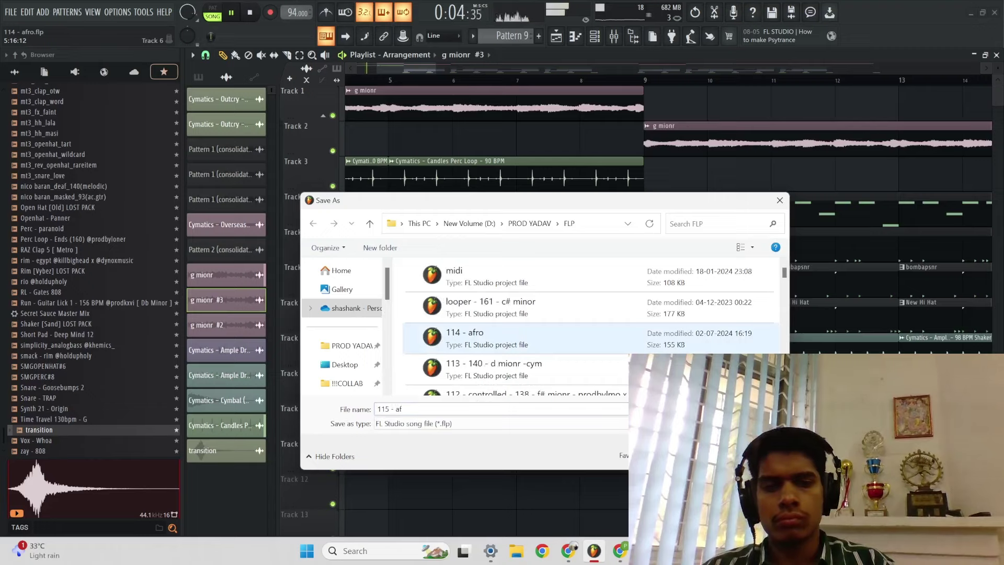
left_click(486, 349)
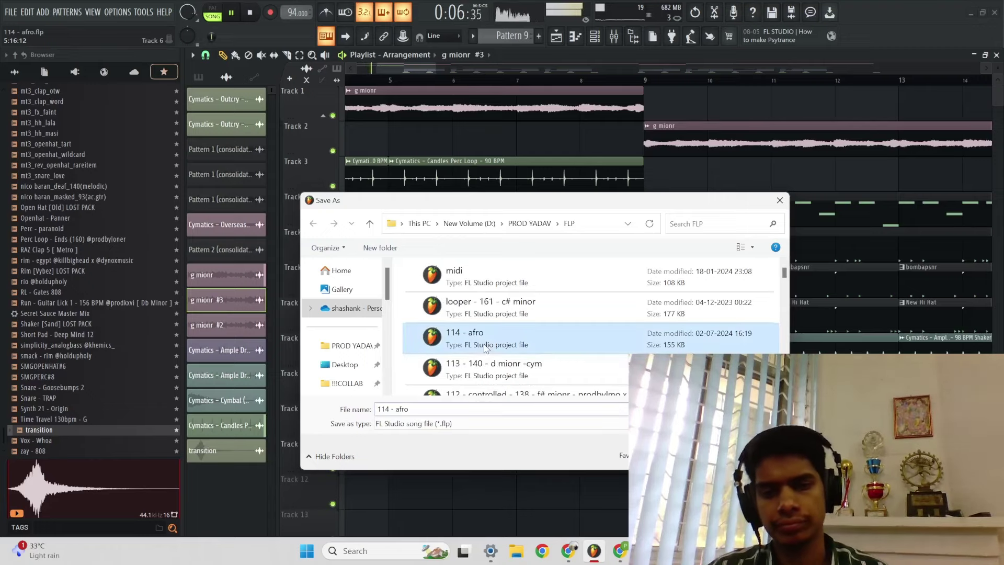
left_click(441, 407)
left_click(441, 407)
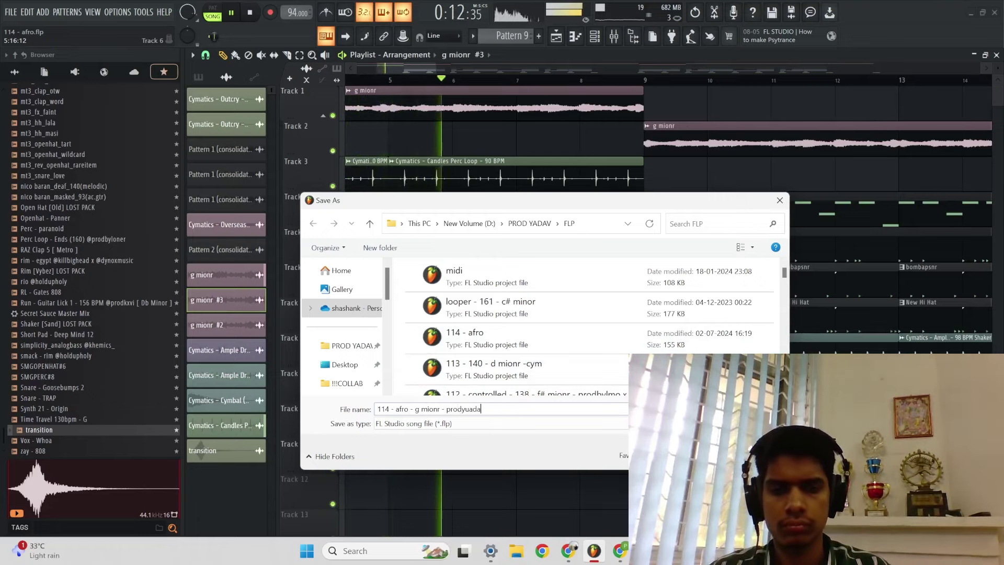
type("- g mionr - prodyad")
key("Return")
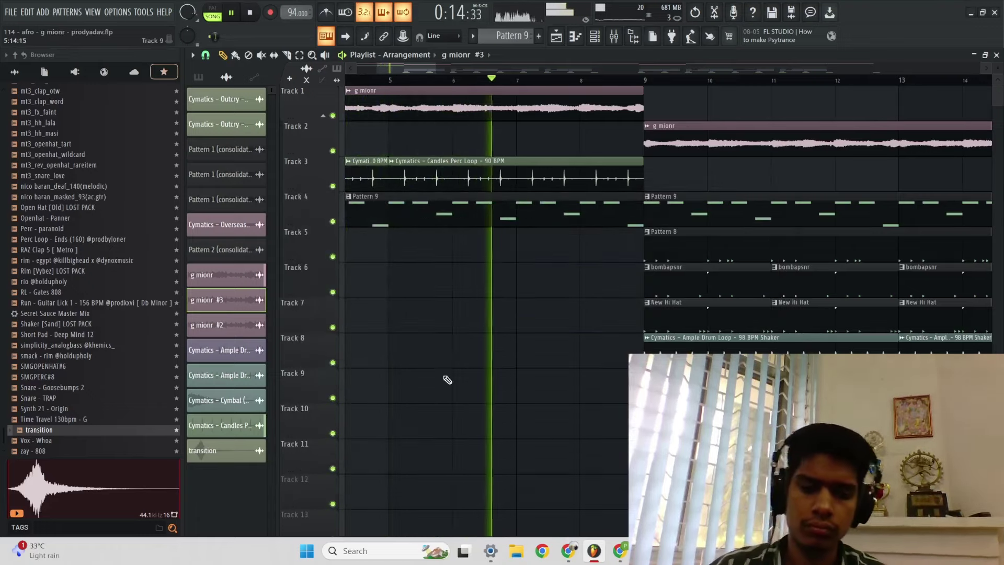
Step: Select all unused audio clips in the project and delete their channels, from the Cymatics Outcry clips to Pattern 2 (consolidated)
key("F6")
key("F6")
right_click(226, 78)
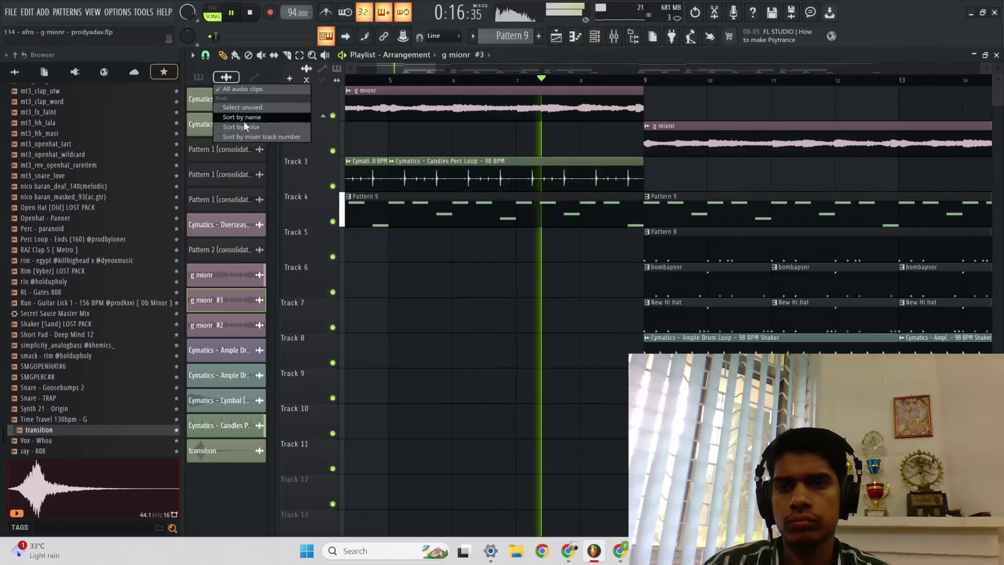
left_click(245, 107)
right_click(233, 163)
left_click(252, 276)
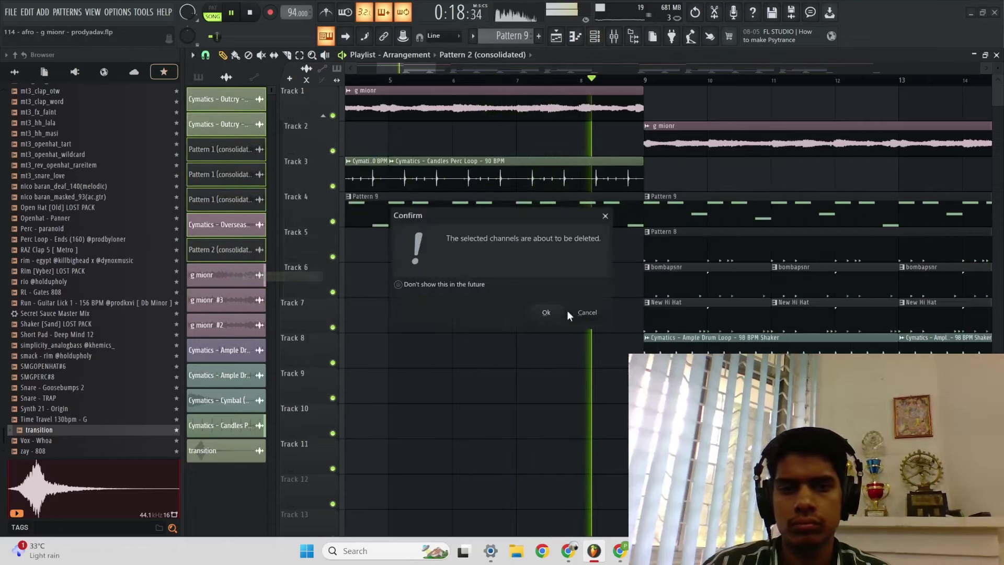
left_click(547, 314)
Step: Route the unassigned audio clip channels, from g mionr down to transition, to their own free mixer tracks
scroll(520, 285, "down", 2)
key("F6")
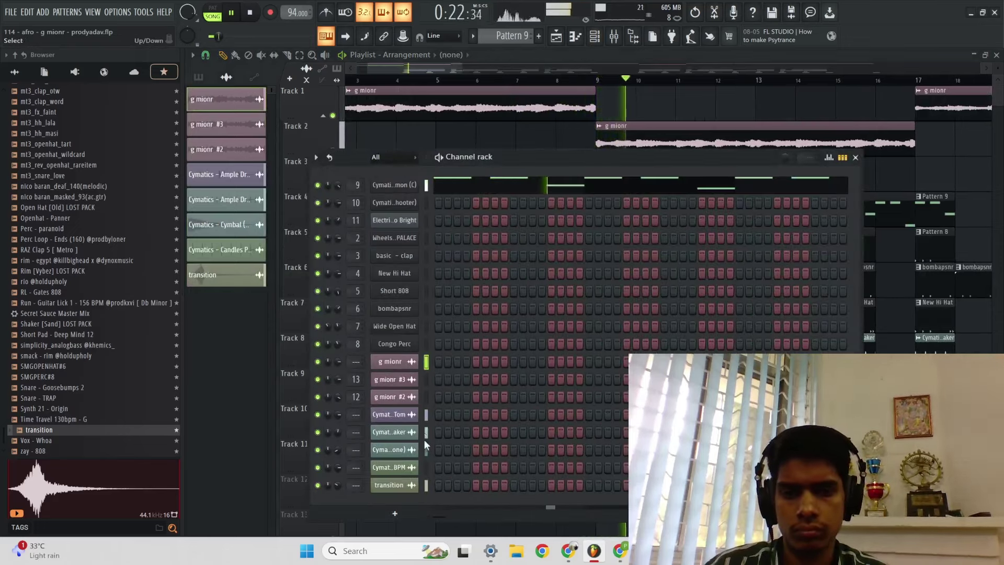
key("ctrl+l")
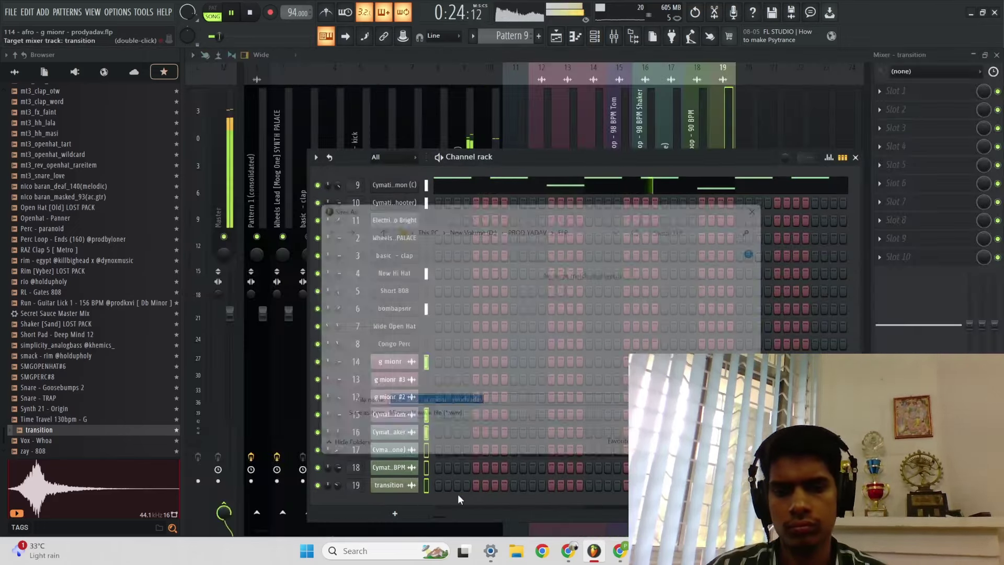
key("ctrl+r")
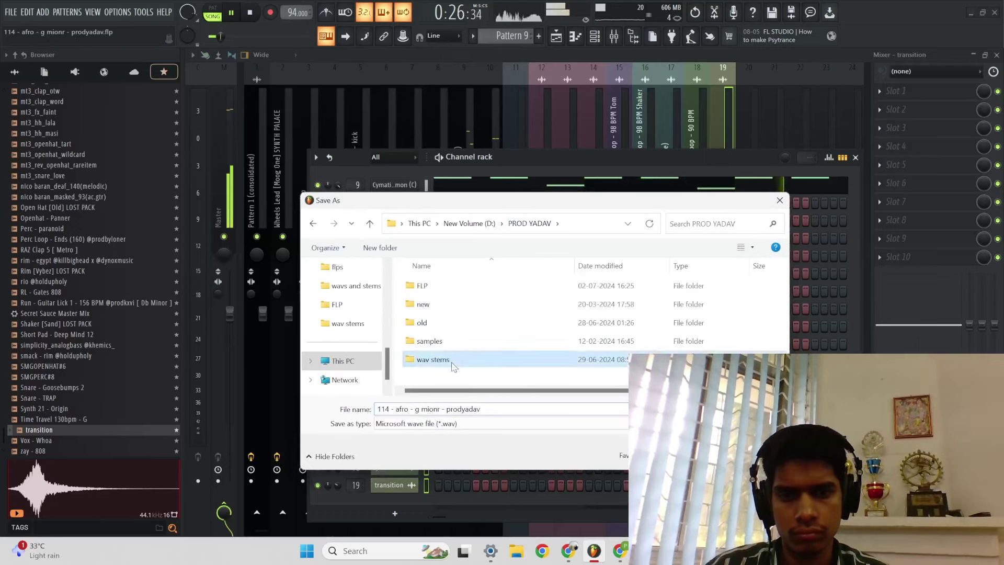
double_click(449, 360)
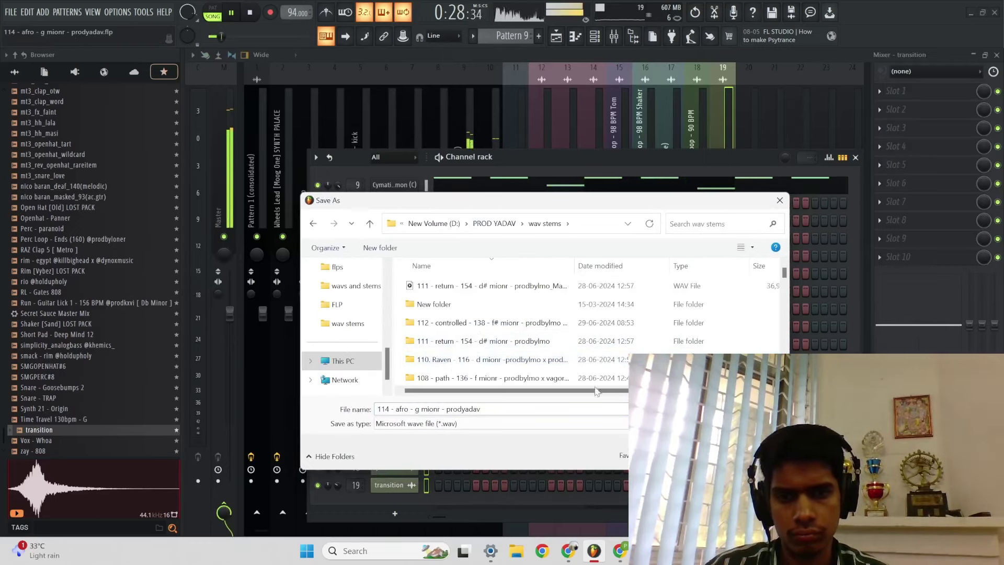
key("Escape")
Step: Restart the arrangement from bar 1 in the playlist to listen through it, setting the system volume to 40
key("F5")
key("space")
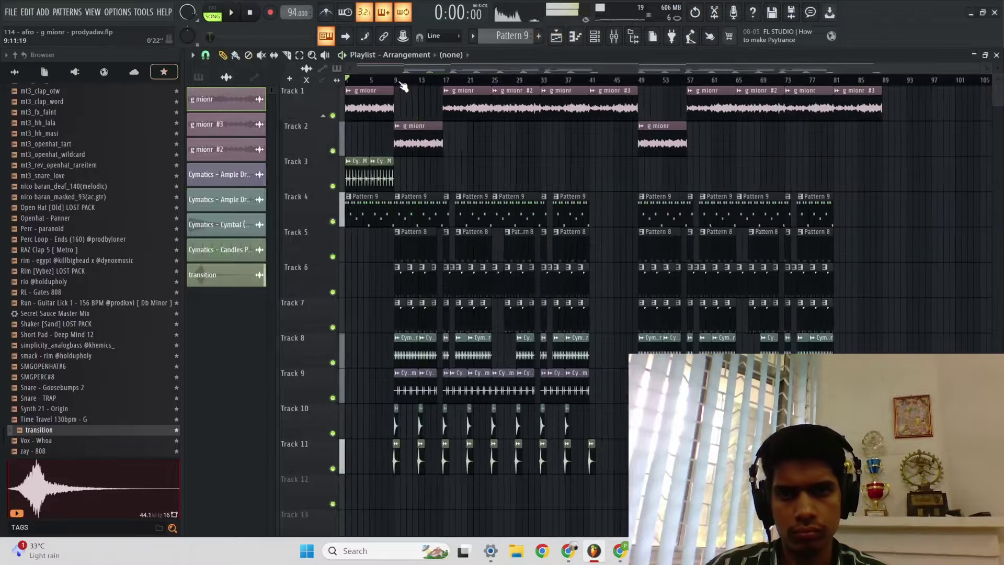
key("space")
scroll(339, 148, "up", 5)
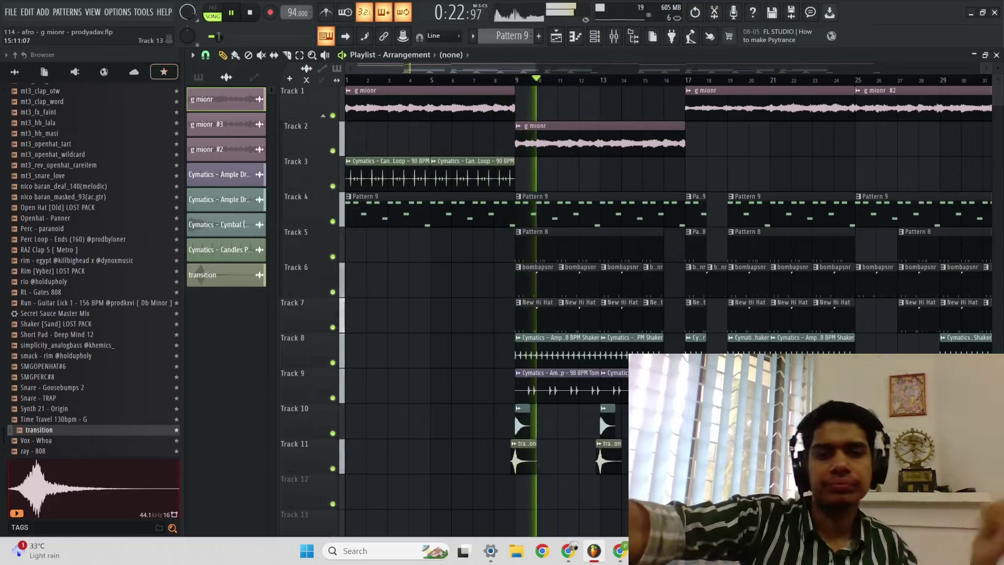
key("XF86AudioLowerVolume")
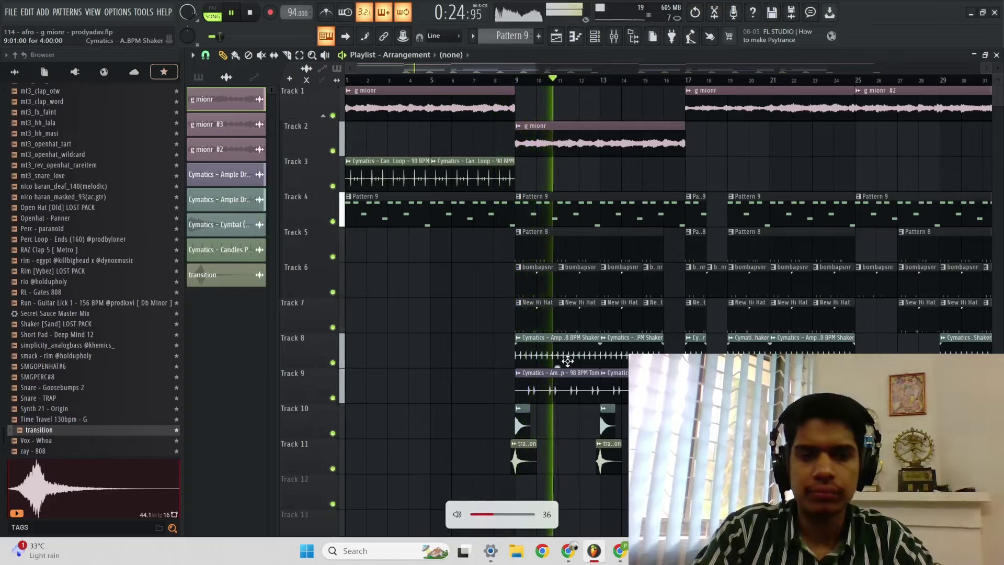
scroll(499, 323, "down", 5)
scroll(499, 322, "up", 2)
key("XF86AudioRaiseVolume")
key("XF86AudioRaiseVolume")
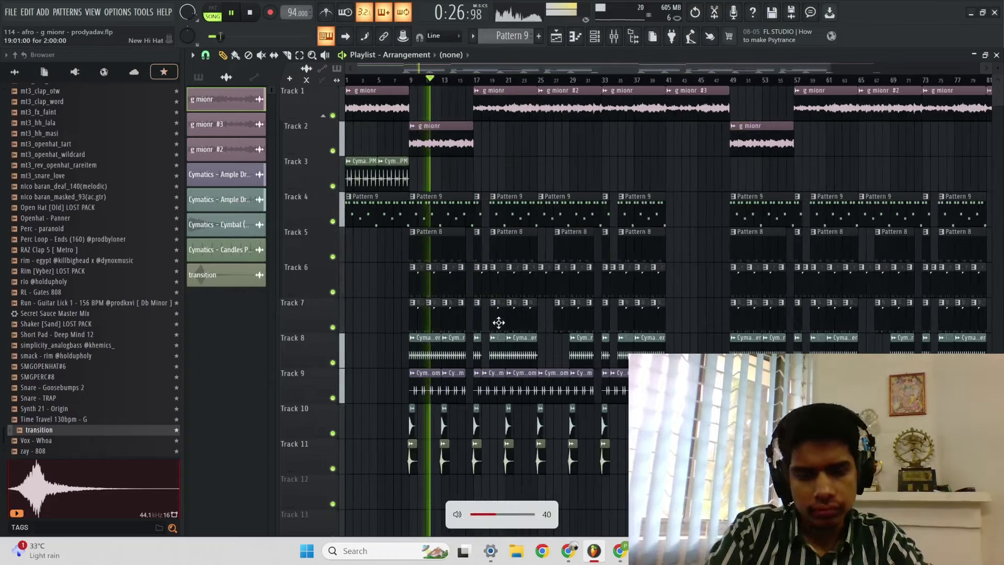
Step: Look up the project info to see the time spent on the beat, and close the settings again
left_click(118, 12)
left_click(133, 115)
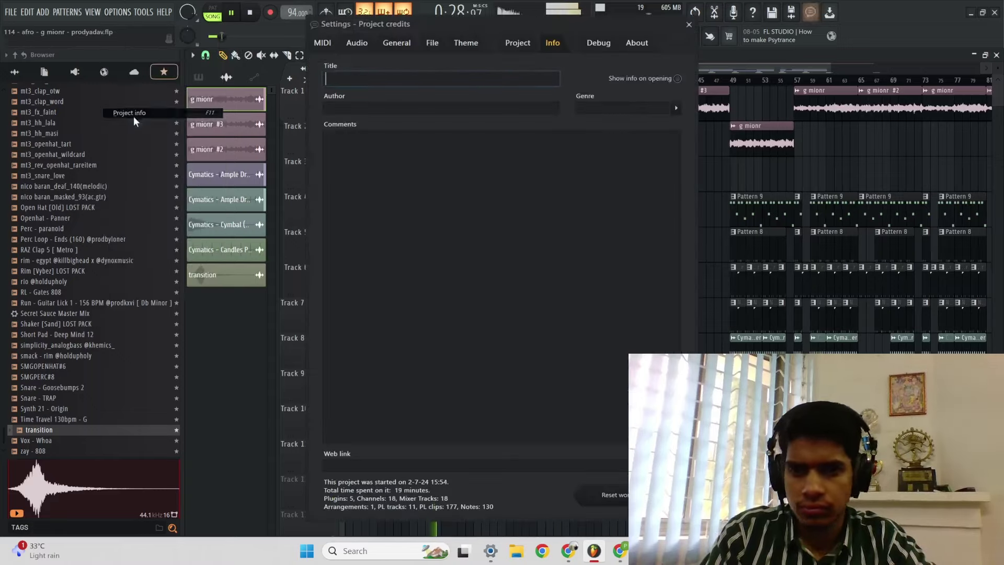
left_click(689, 24)
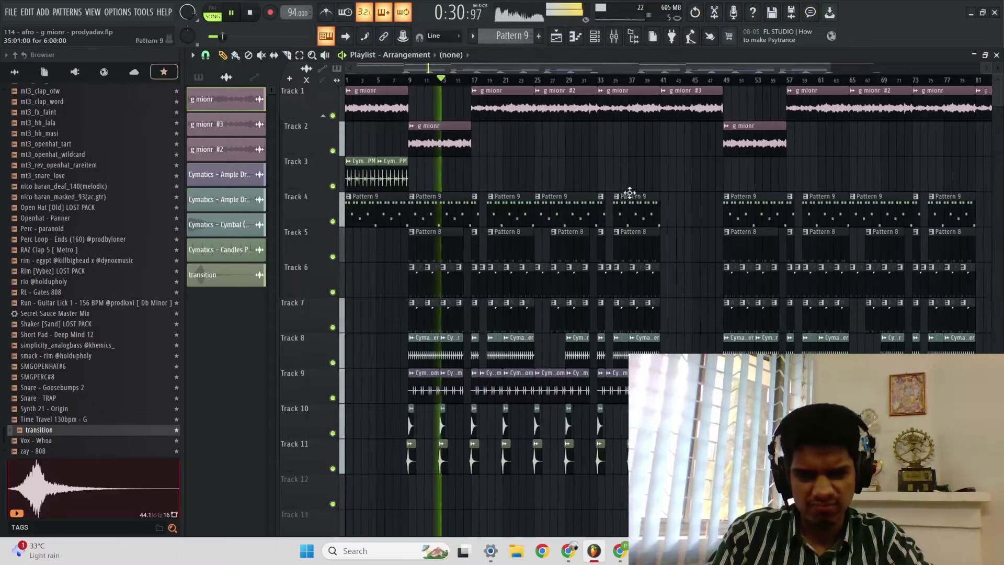
Step: Review the complete arrangement in the playlist during playback with the system volume raised, and switch to OBS
scroll(632, 191, "down", 2)
scroll(635, 186, "down", 1)
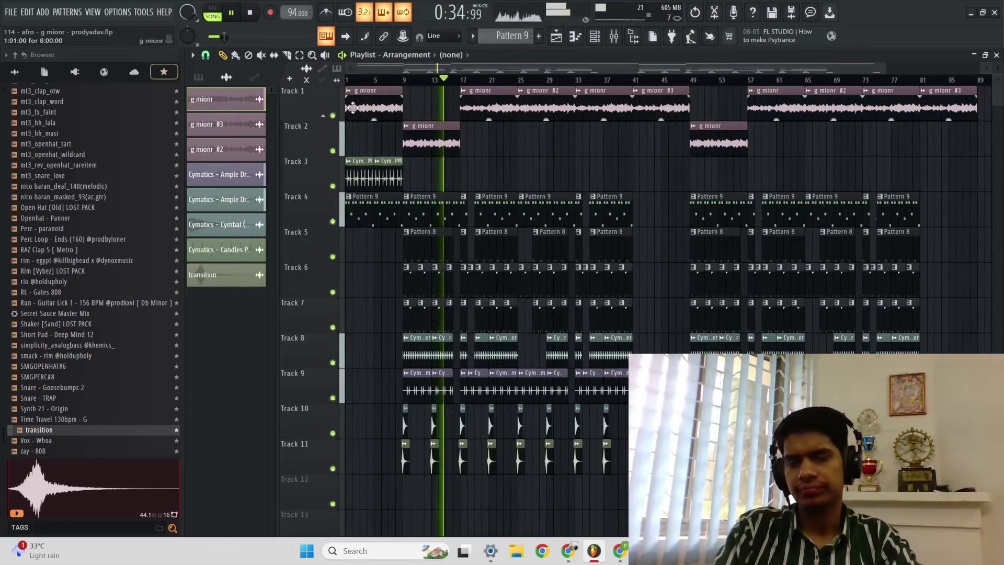
right_click(385, 132, "ctrl")
right_click(385, 132, "ctrl")
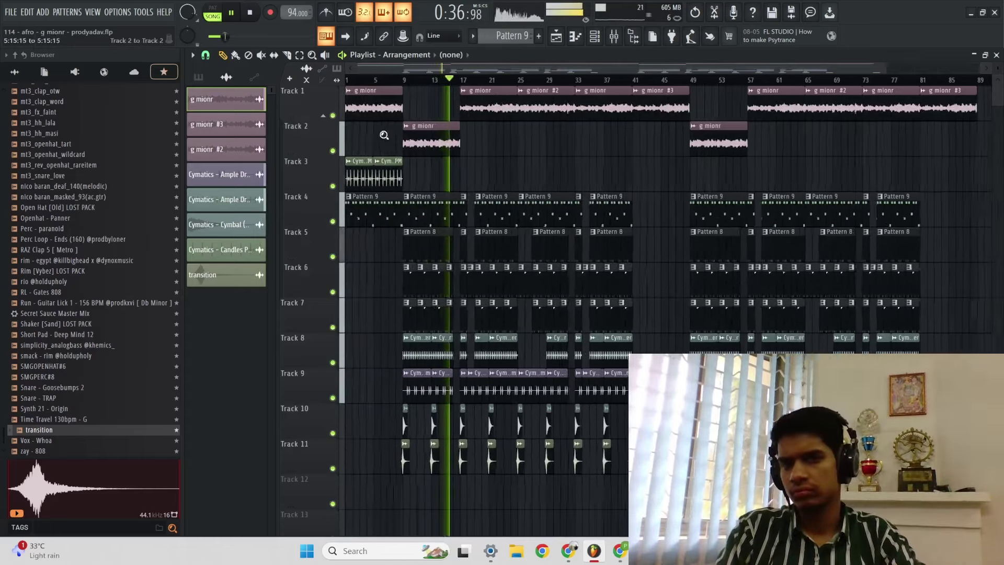
key("XF86AudioRaiseVolume")
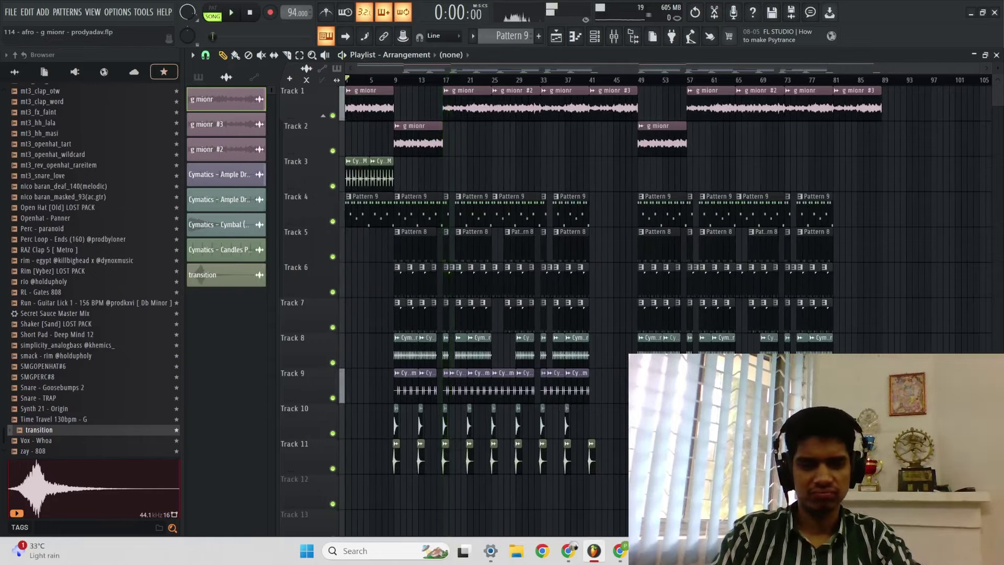
key("alt+Tab")
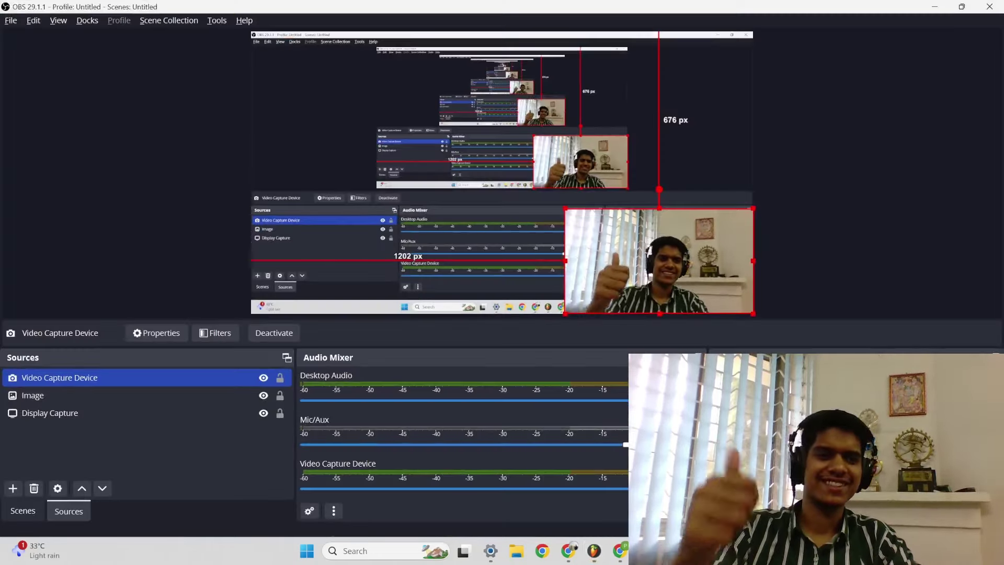